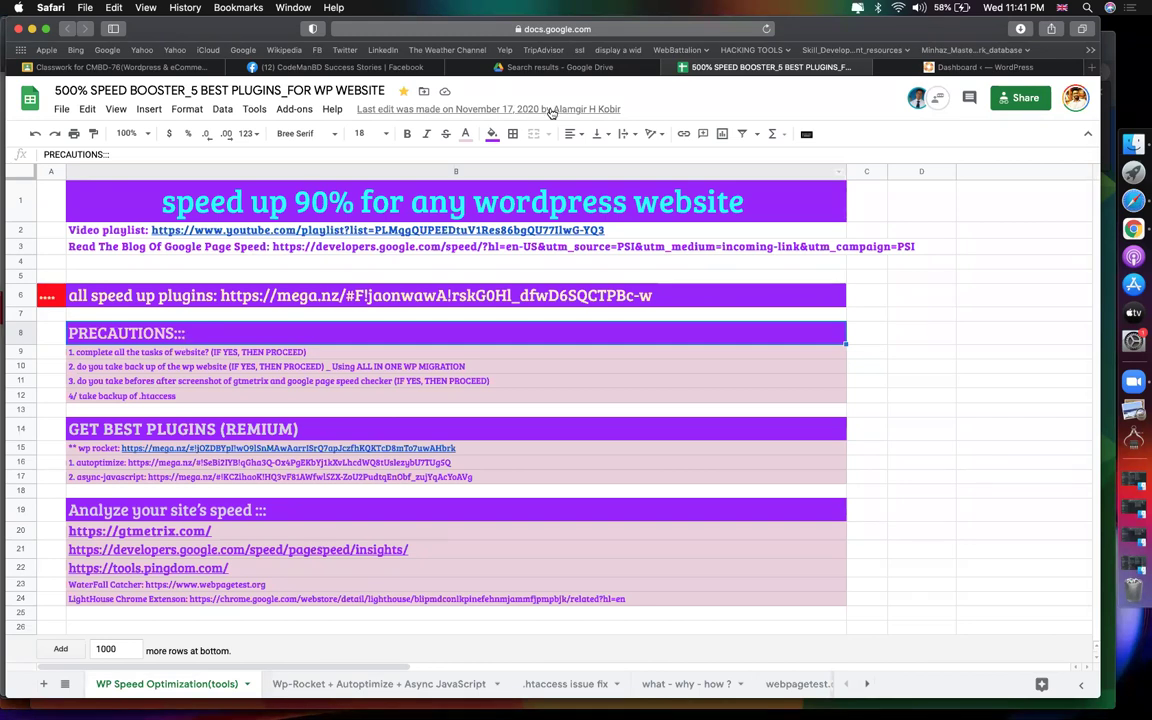
Review the precautions list and the speed-analysis site links in the spreadsheet
left_click(967, 341)
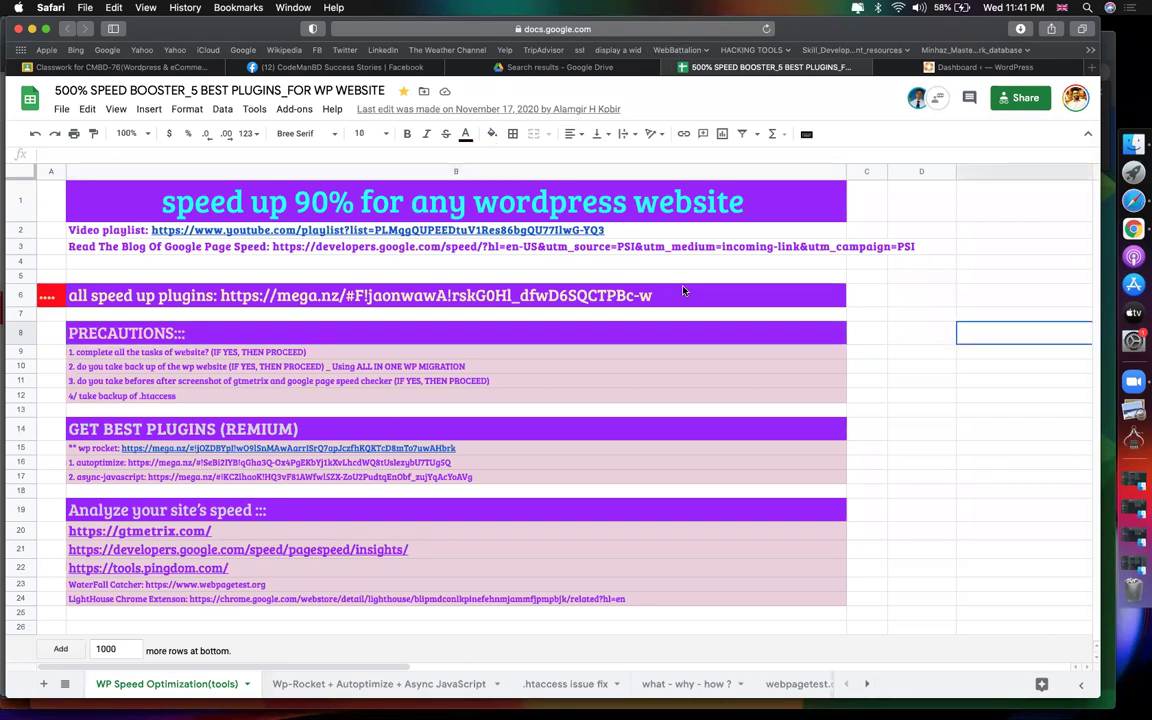
left_click(243, 358)
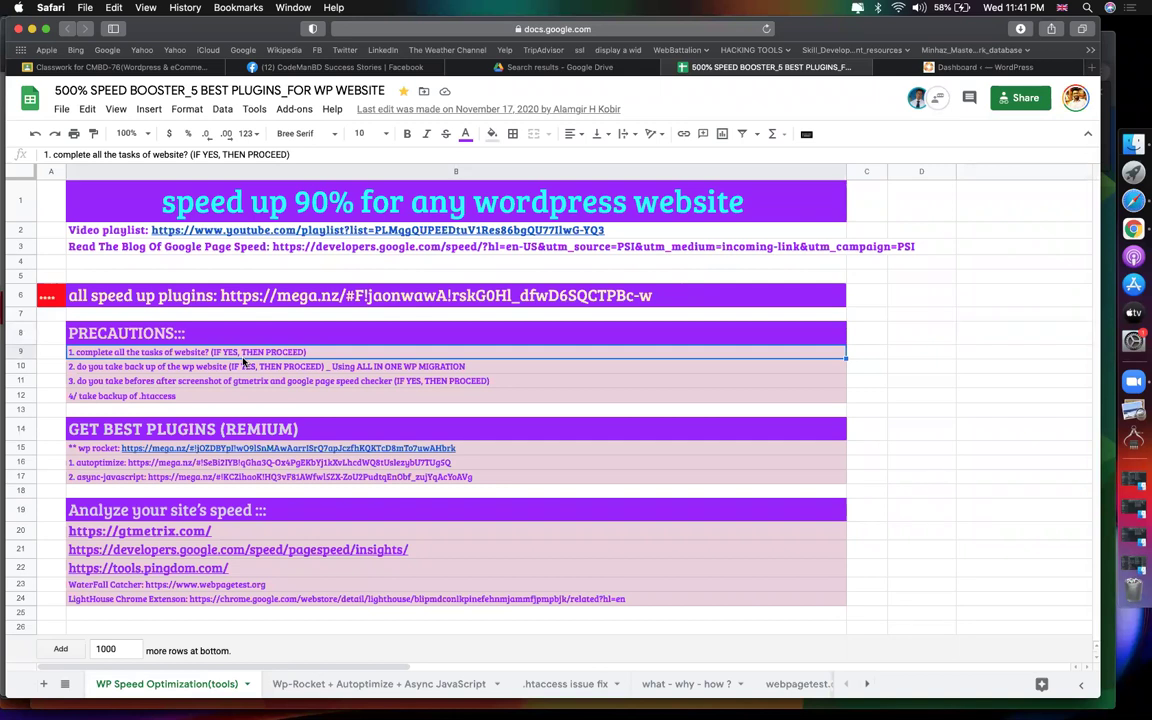
left_click(207, 368)
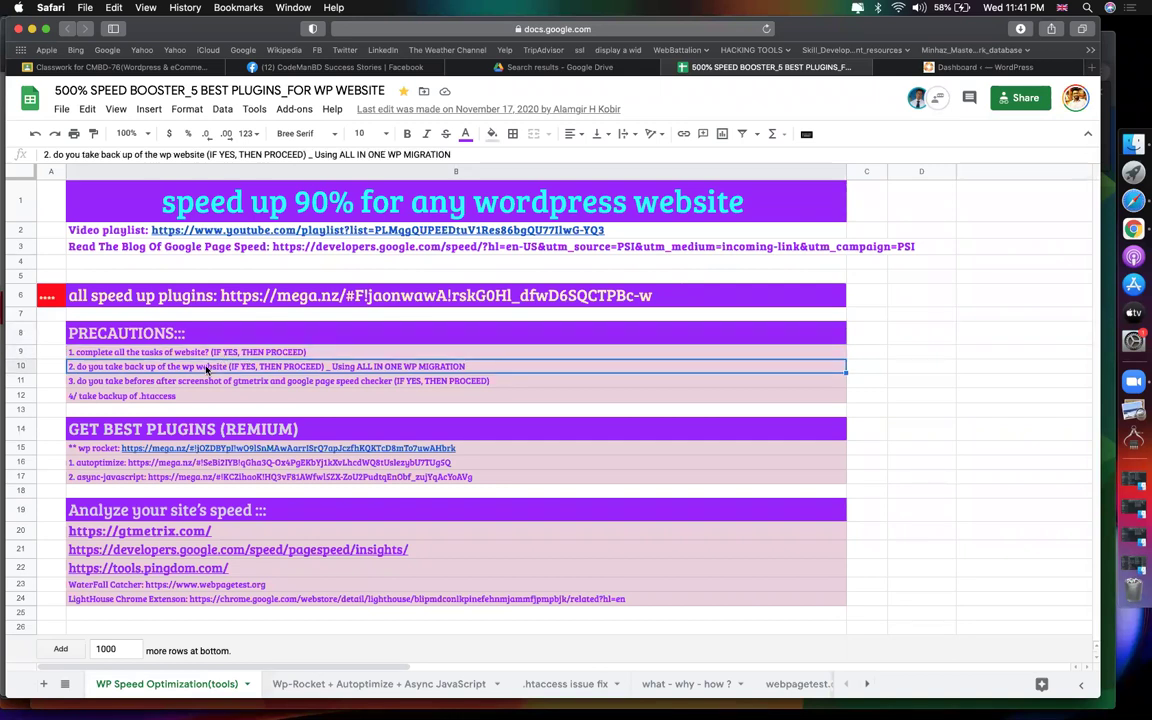
left_click(176, 381)
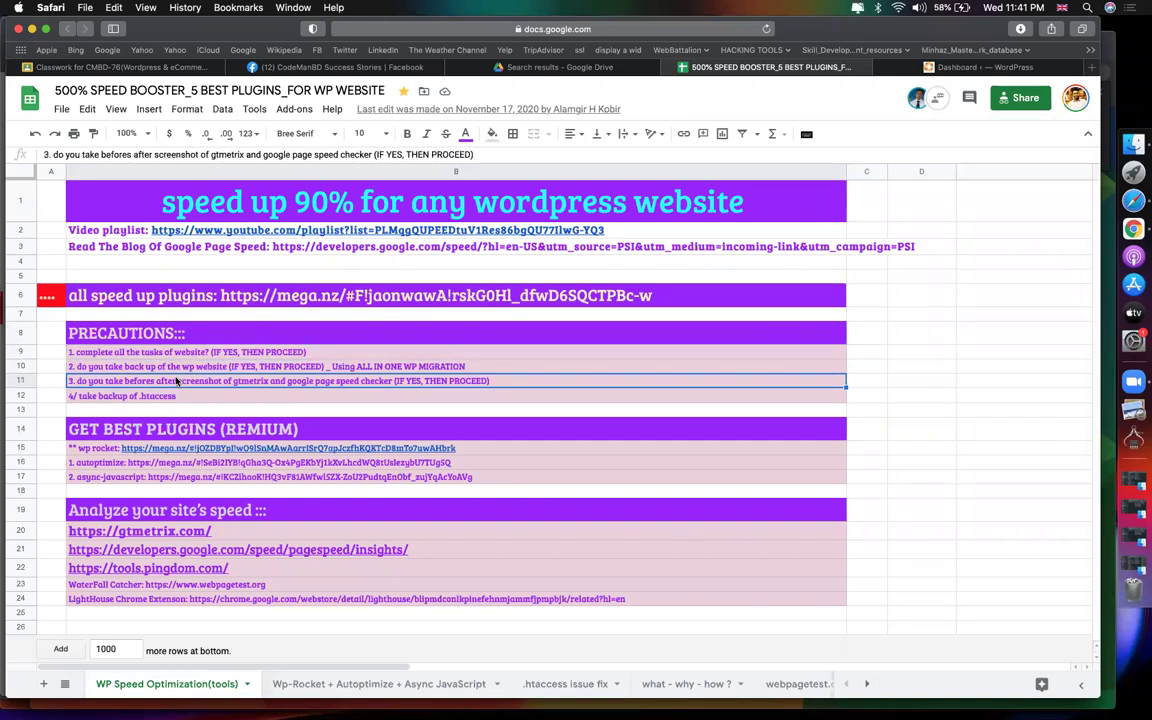
left_click(964, 432)
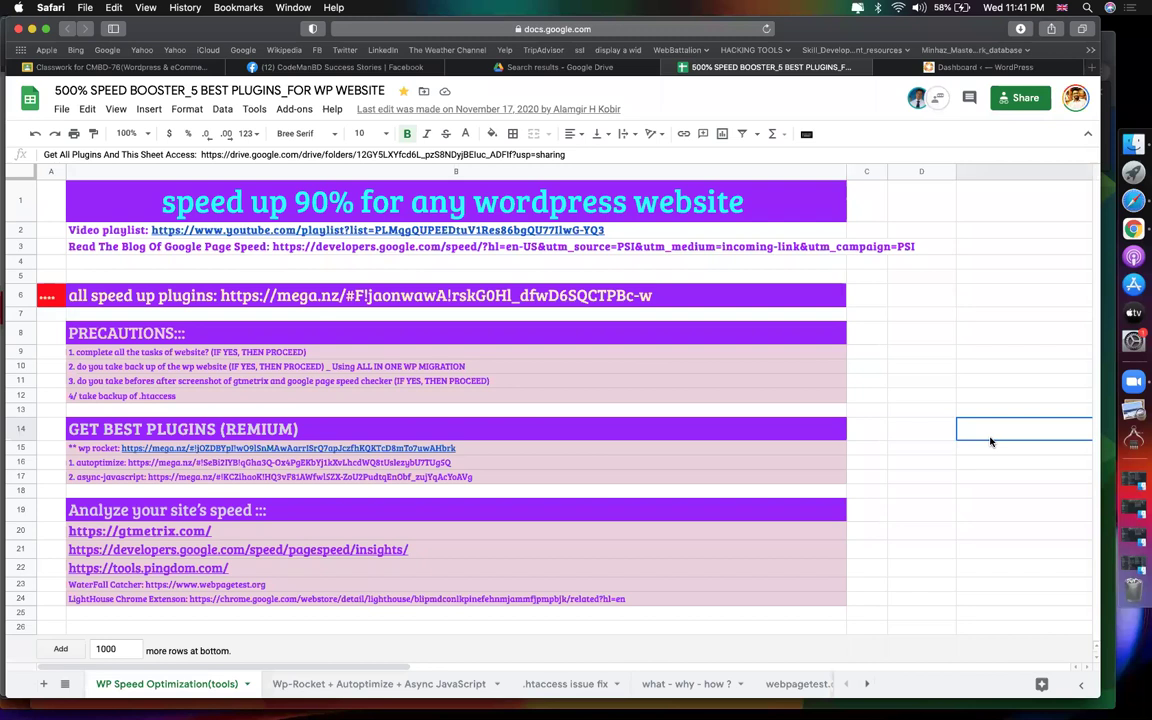
left_click(671, 371)
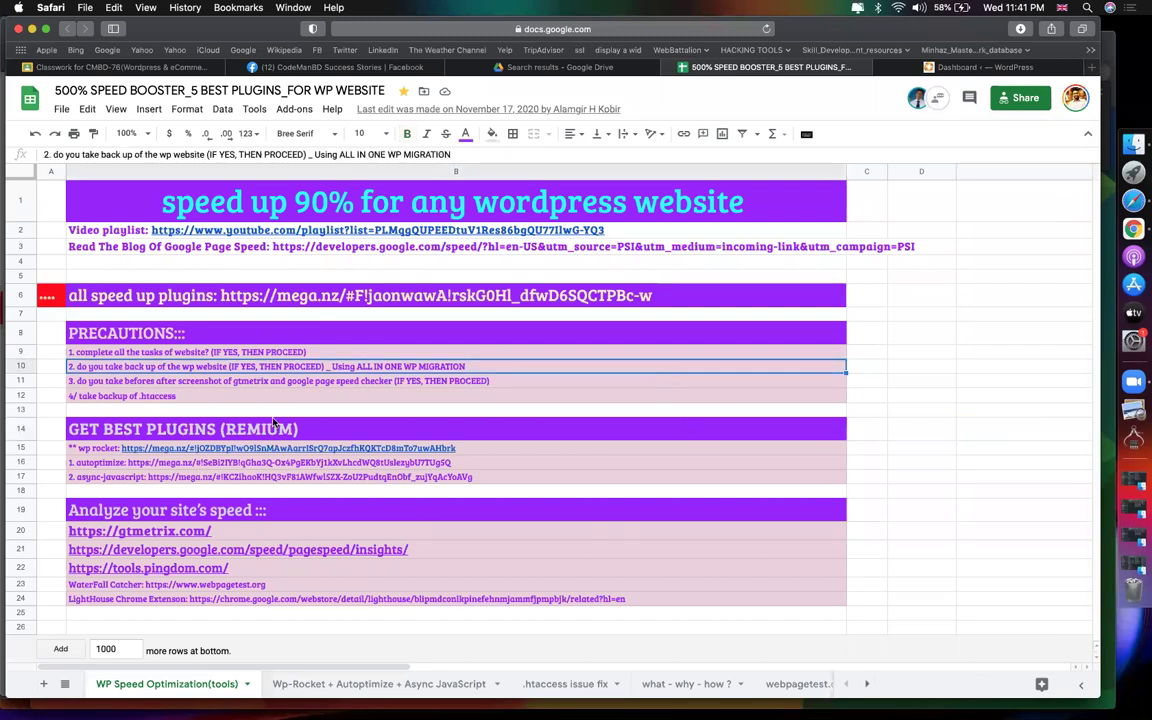
left_click(155, 383)
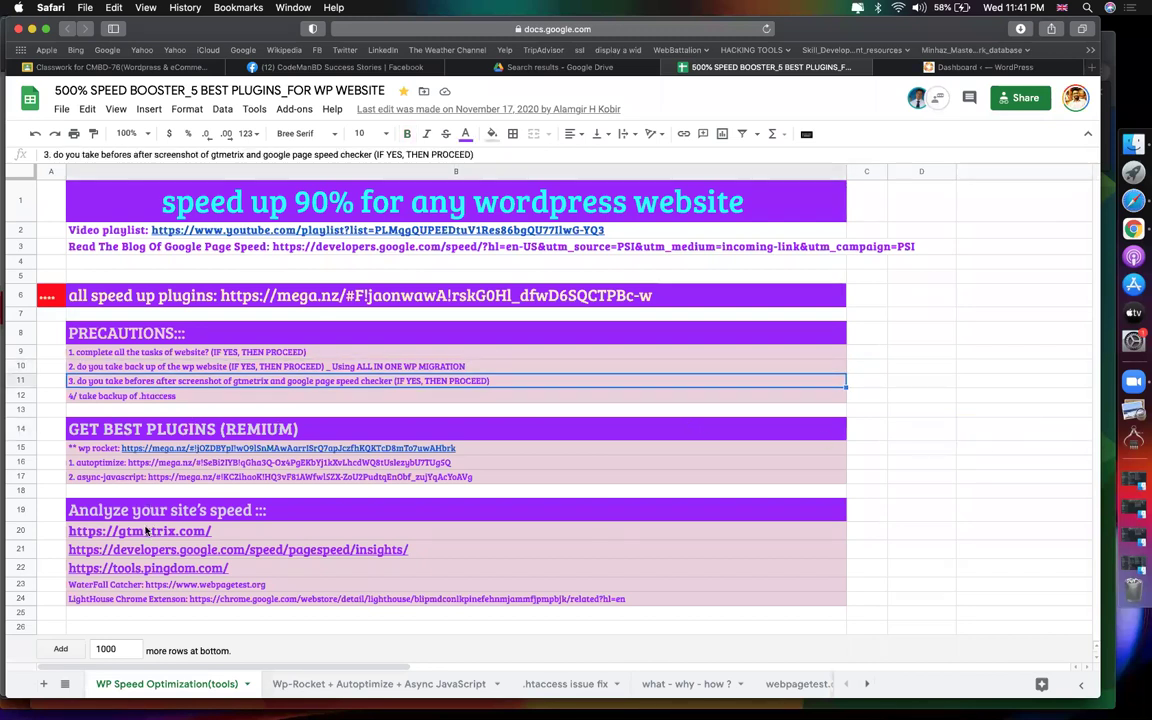
left_click(190, 530)
left_click(237, 557)
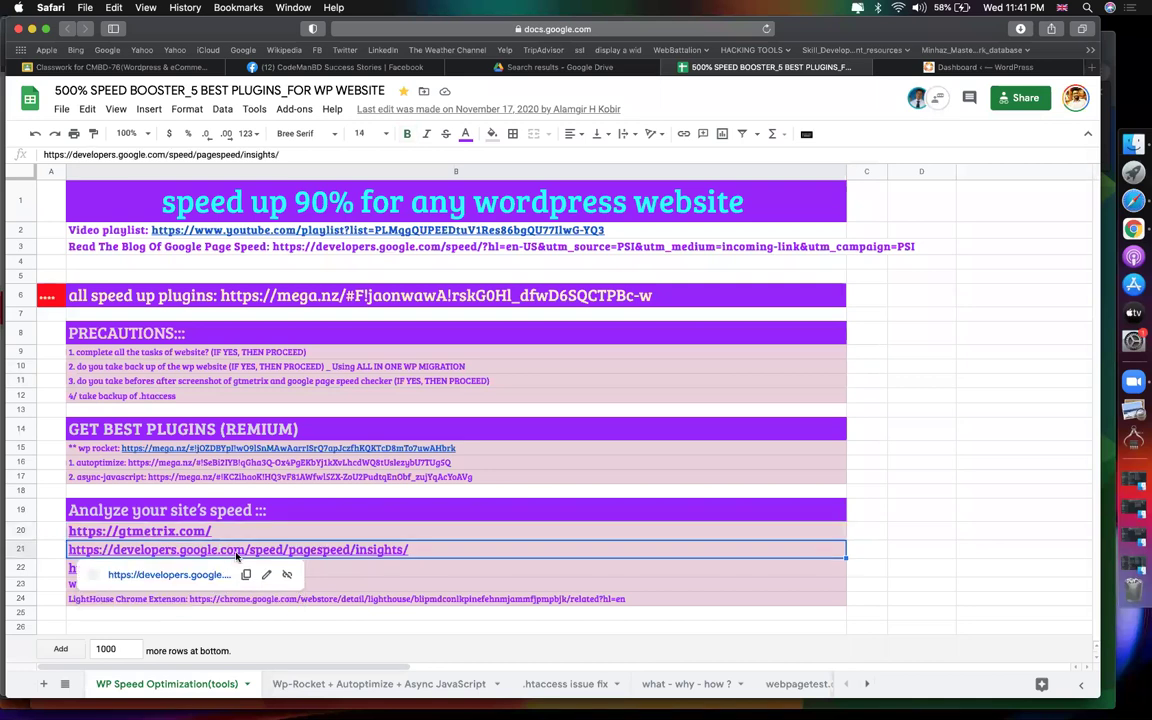
left_click(238, 578)
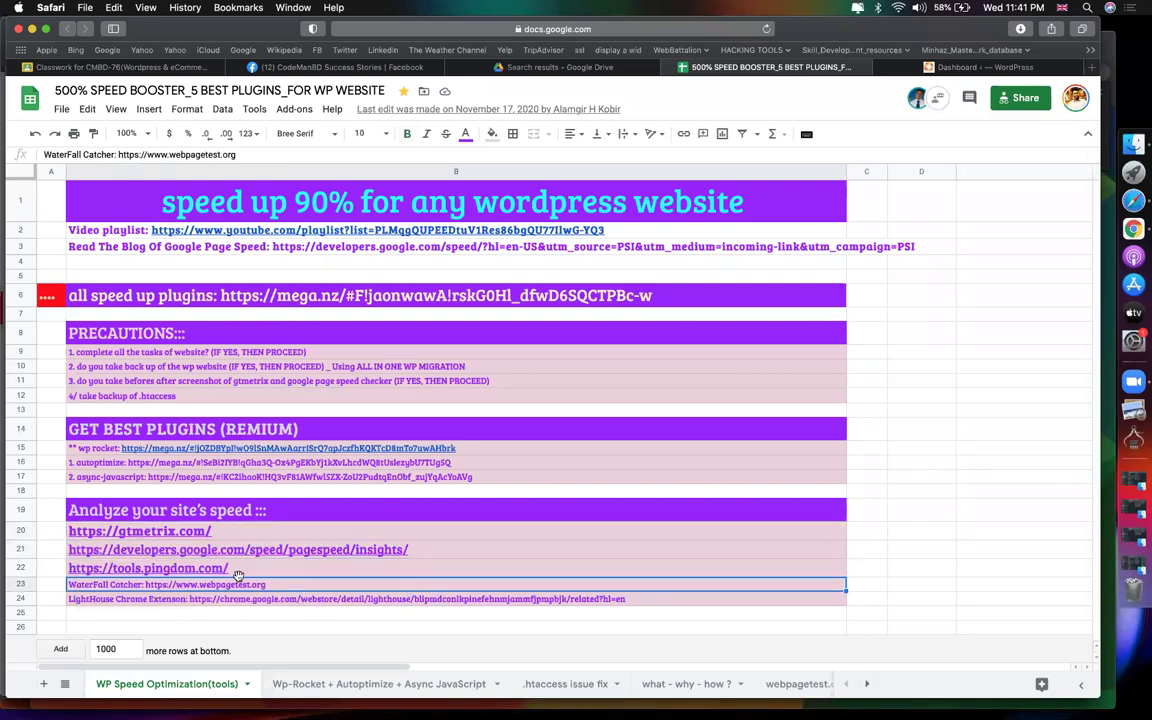
left_click(175, 568)
Open the GTmetrix, PageSpeed Insights and Pingdom links from the spreadsheet in separate browser tabs
left_click(175, 535)
left_click(165, 555)
left_click(657, 68)
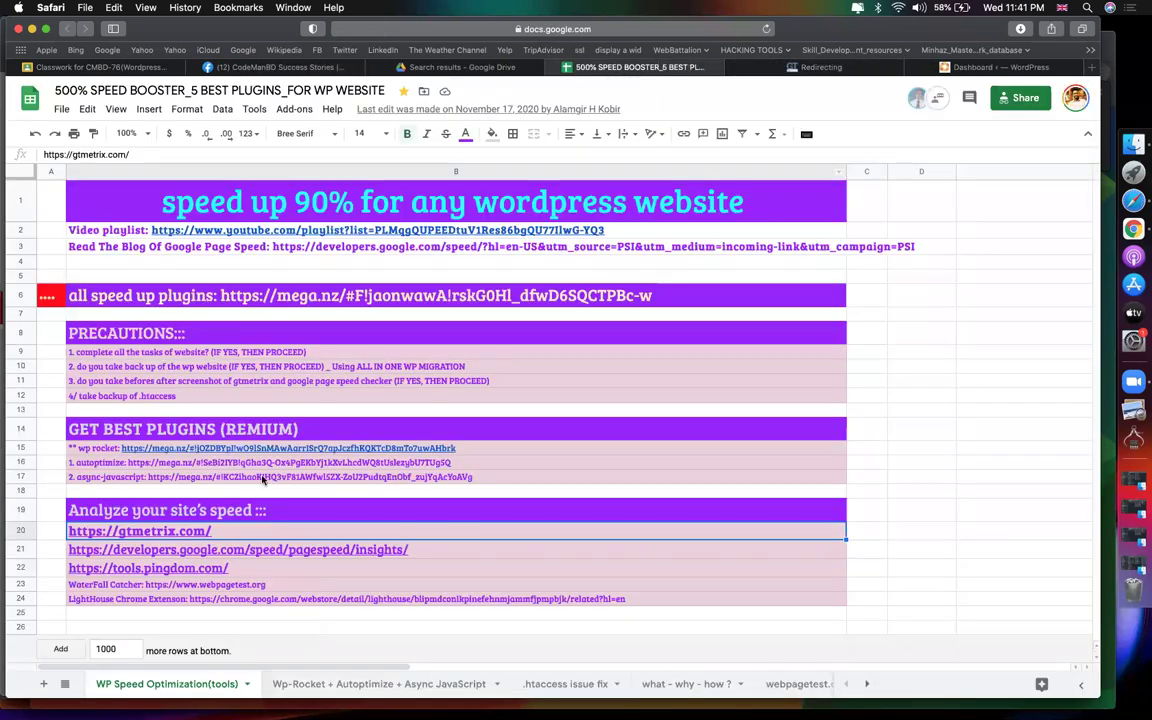
left_click(162, 551)
left_click(167, 576)
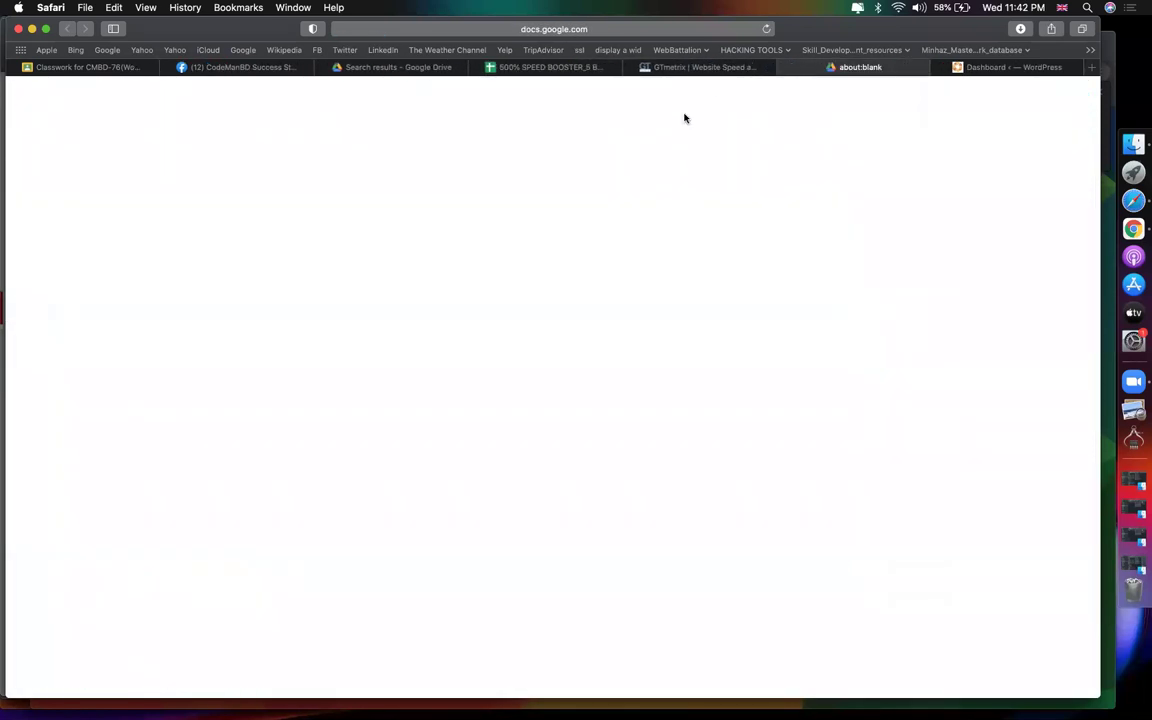
left_click(545, 67)
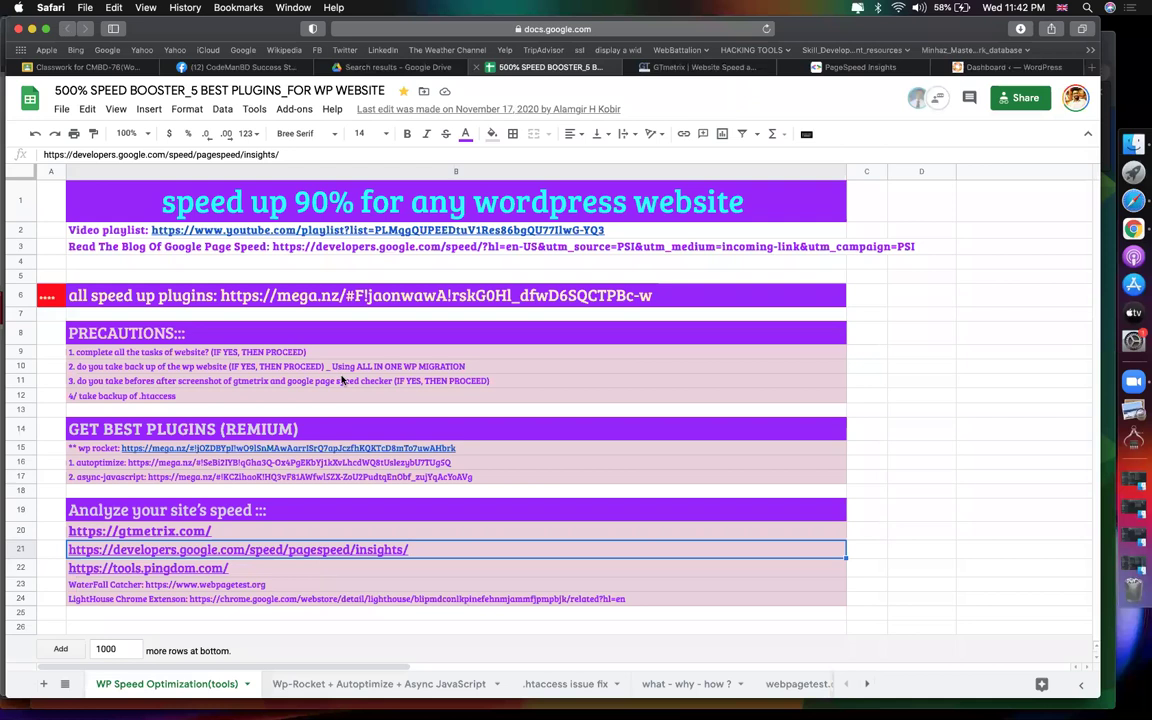
left_click(182, 567)
left_click(169, 594)
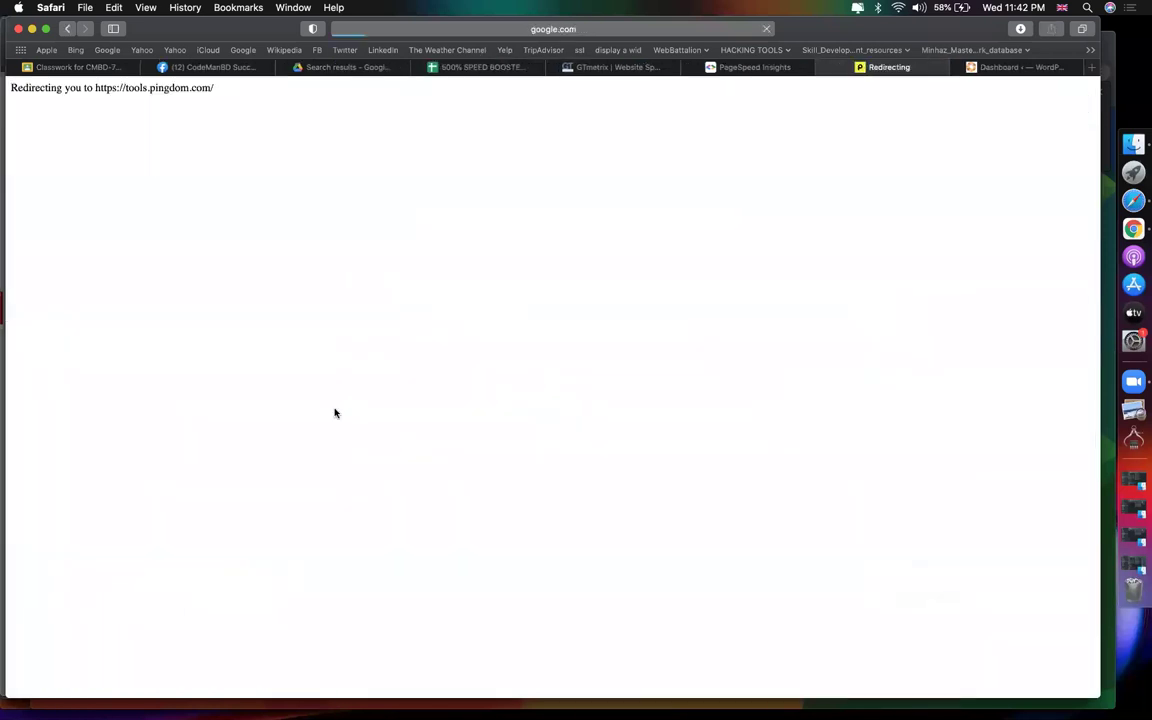
left_click(1010, 67)
mouse_move(45, 88)
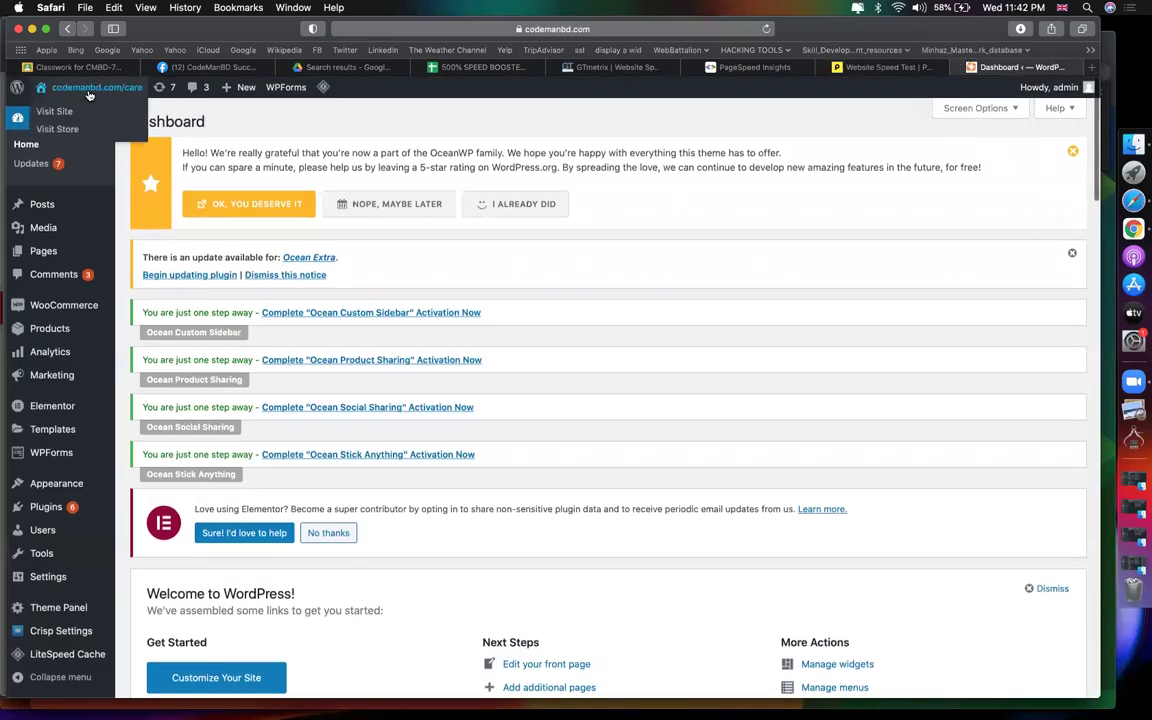
right_click(40, 115)
left_click(62, 121)
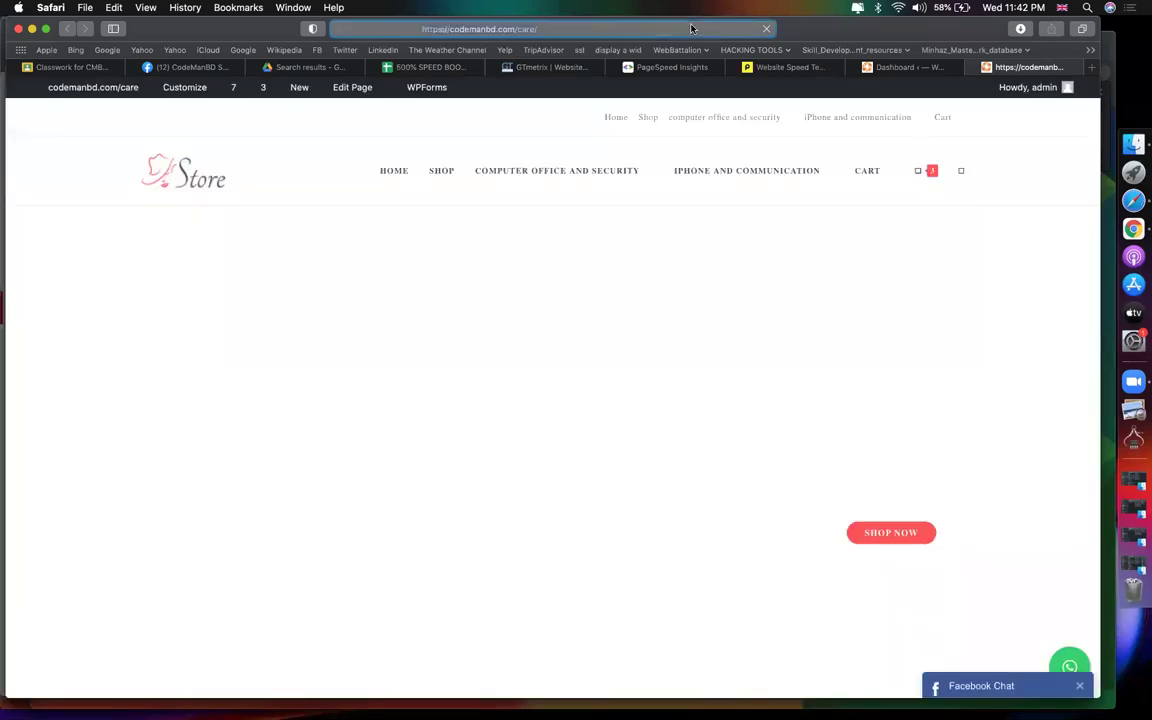
left_click(690, 28)
key("super+c")
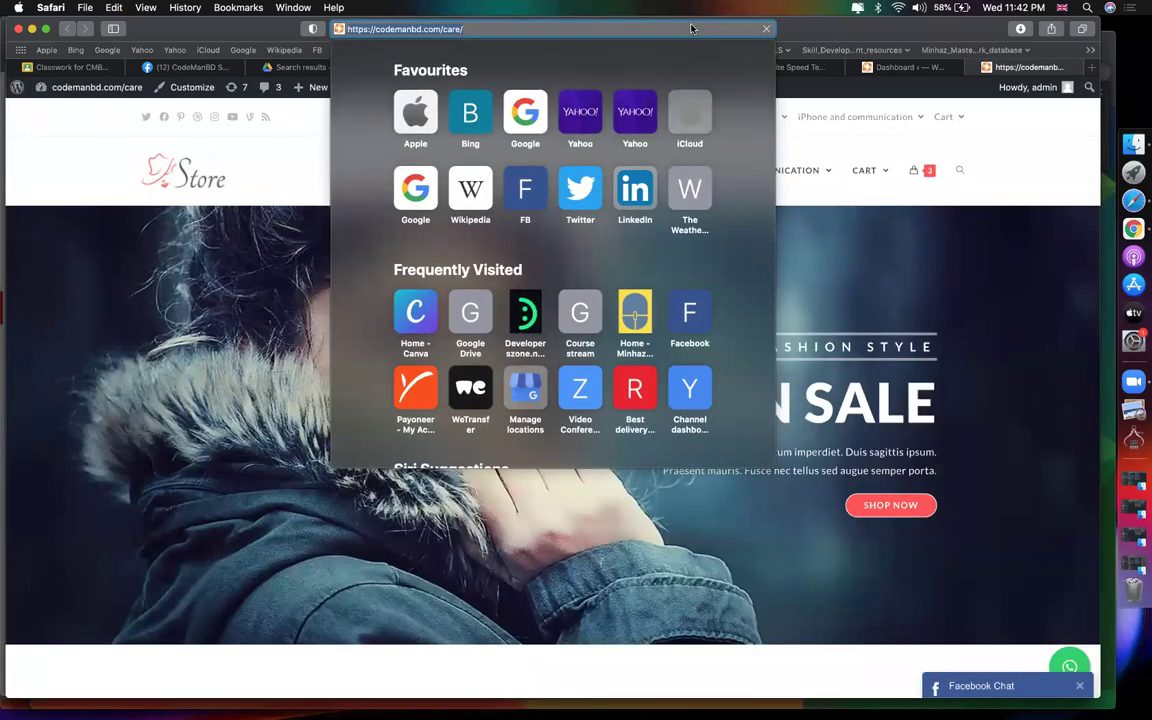
left_click(1029, 172)
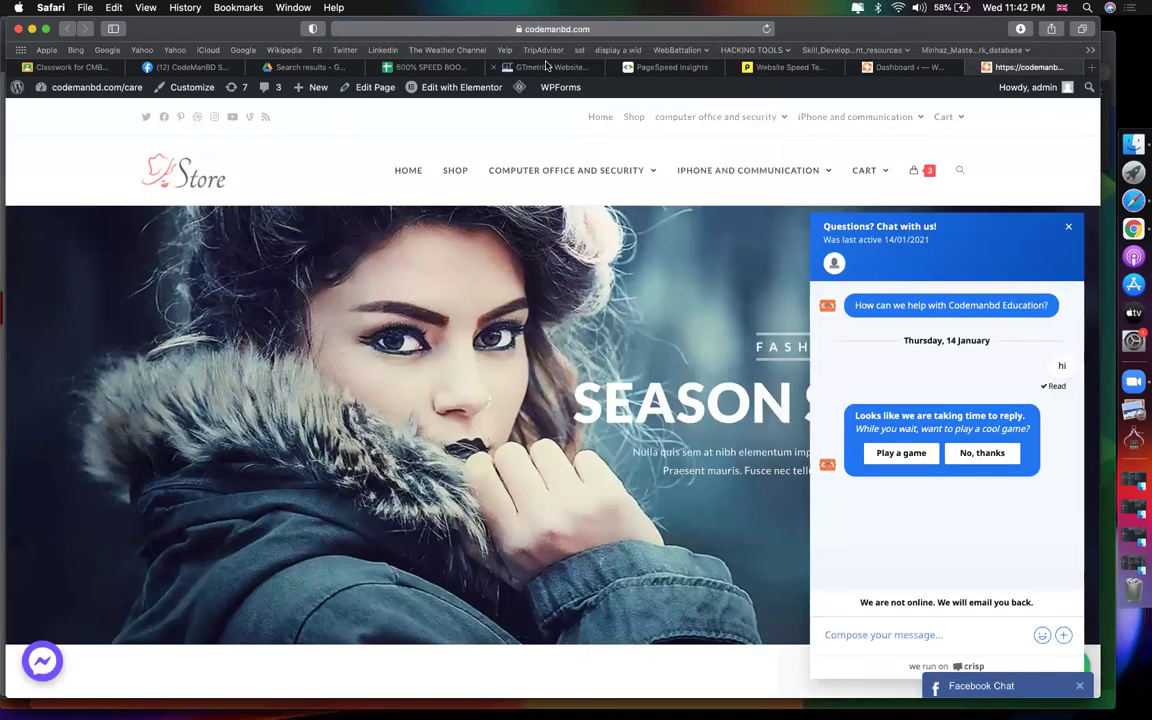
left_click(549, 67)
key("super+v")
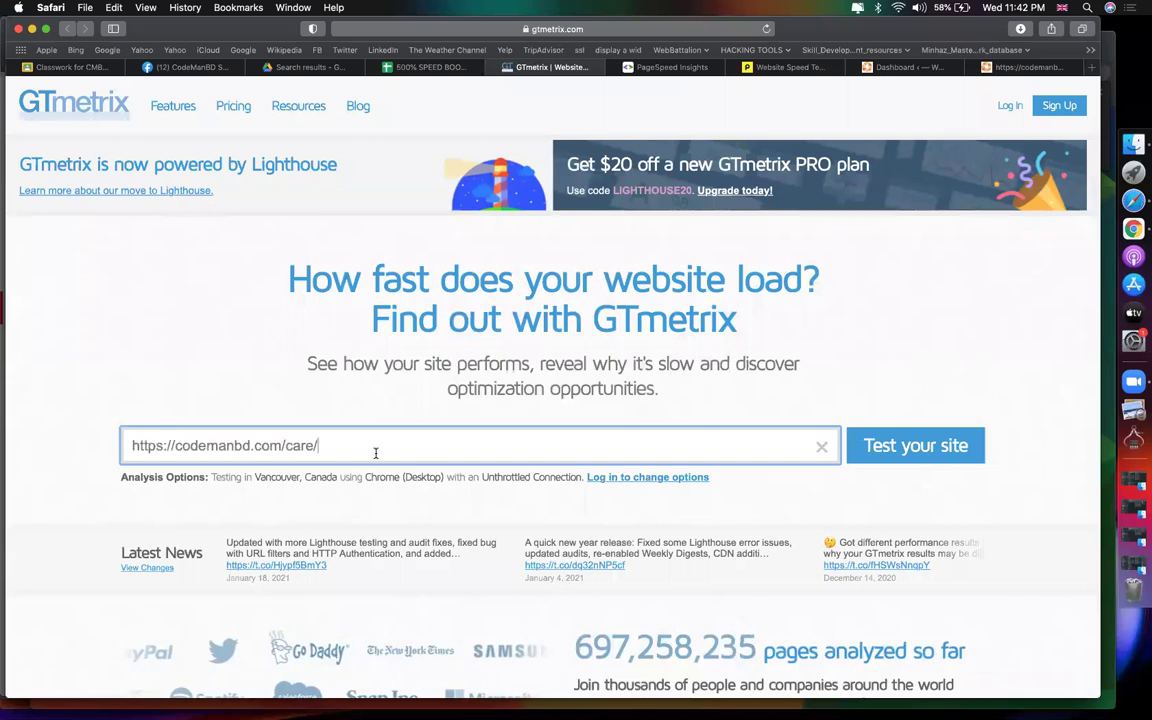
left_click(897, 445)
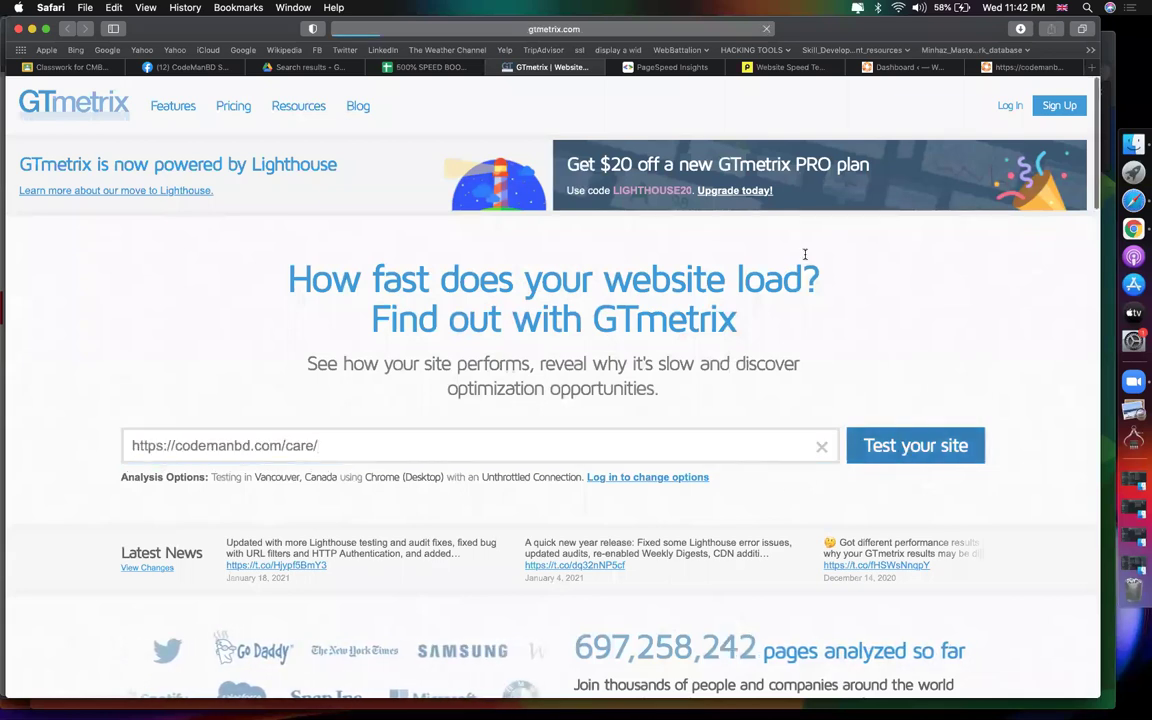
left_click(672, 67)
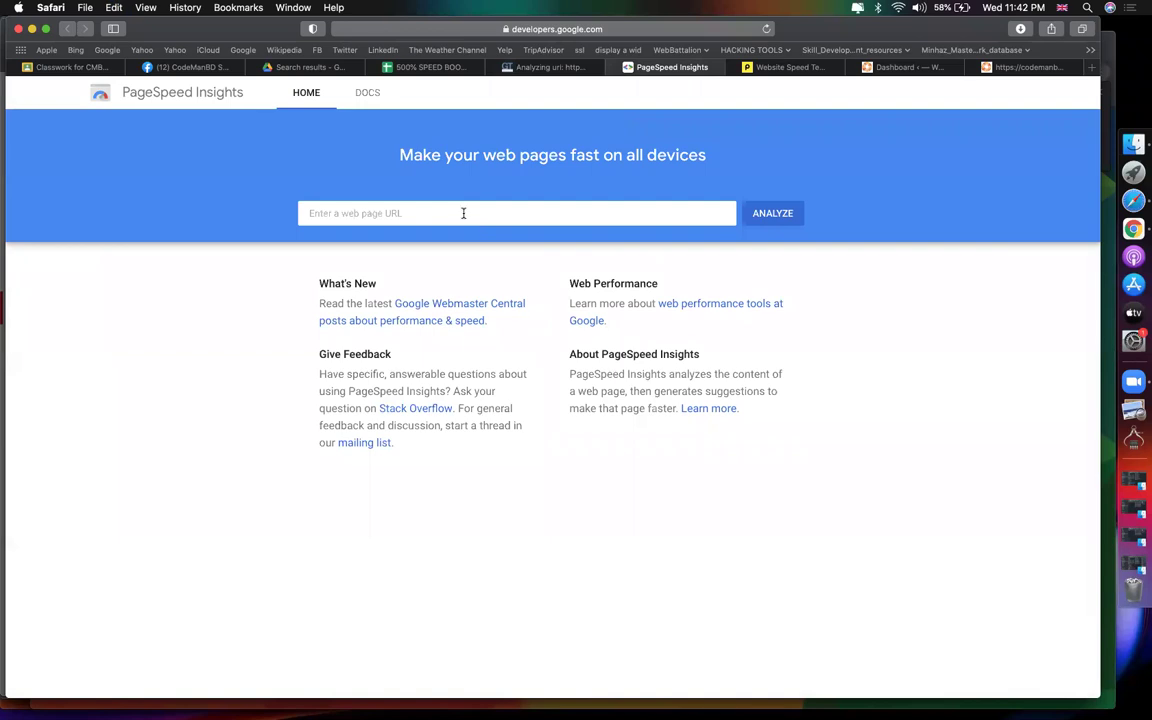
key("super+v")
left_click(774, 213)
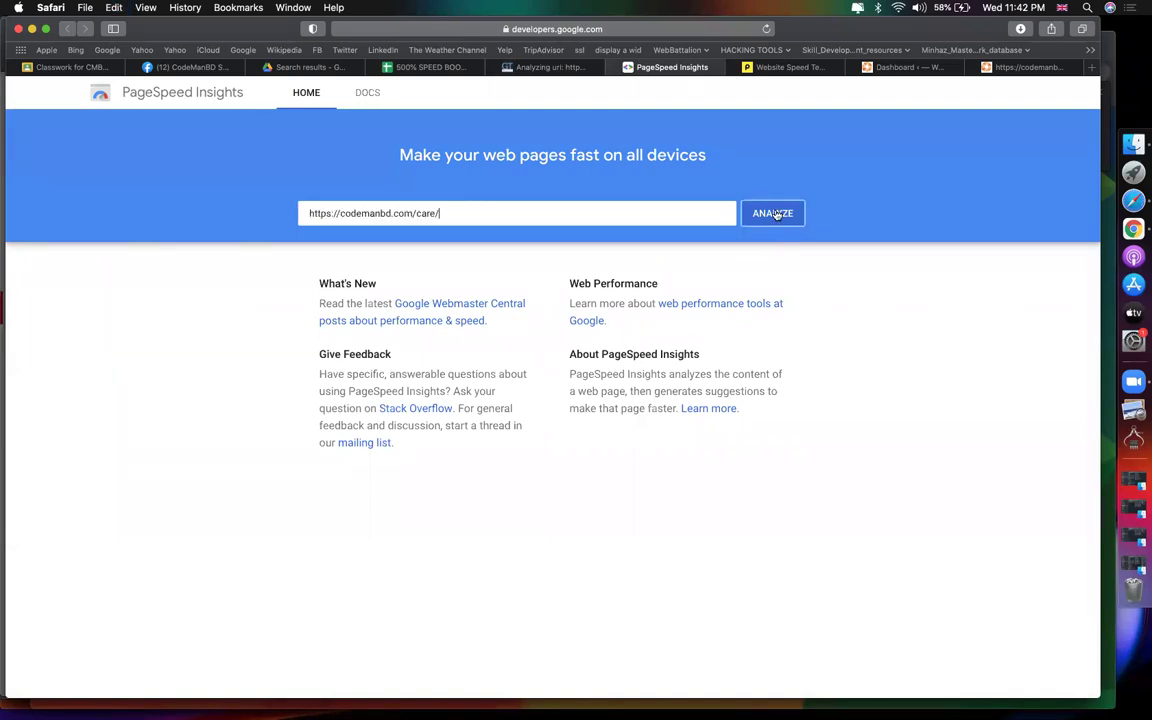
left_click(782, 67)
key("super+v")
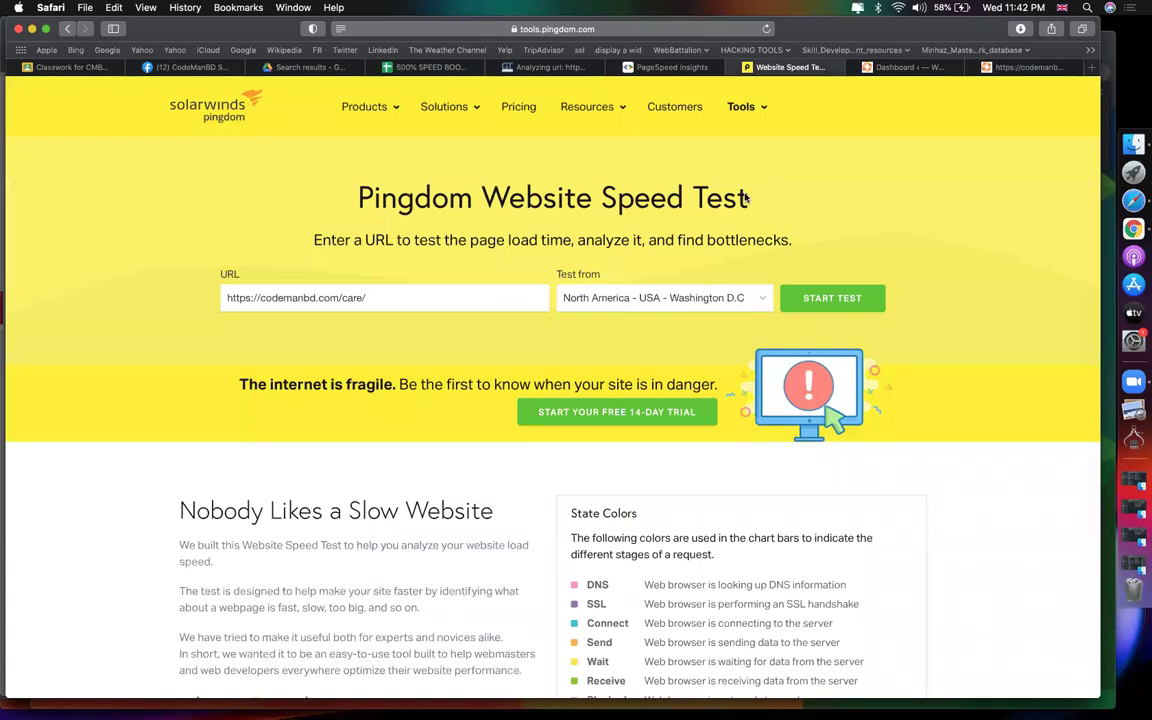
Check the progress of the running GTmetrix, PageSpeed Insights and Pingdom tests
left_click(543, 67)
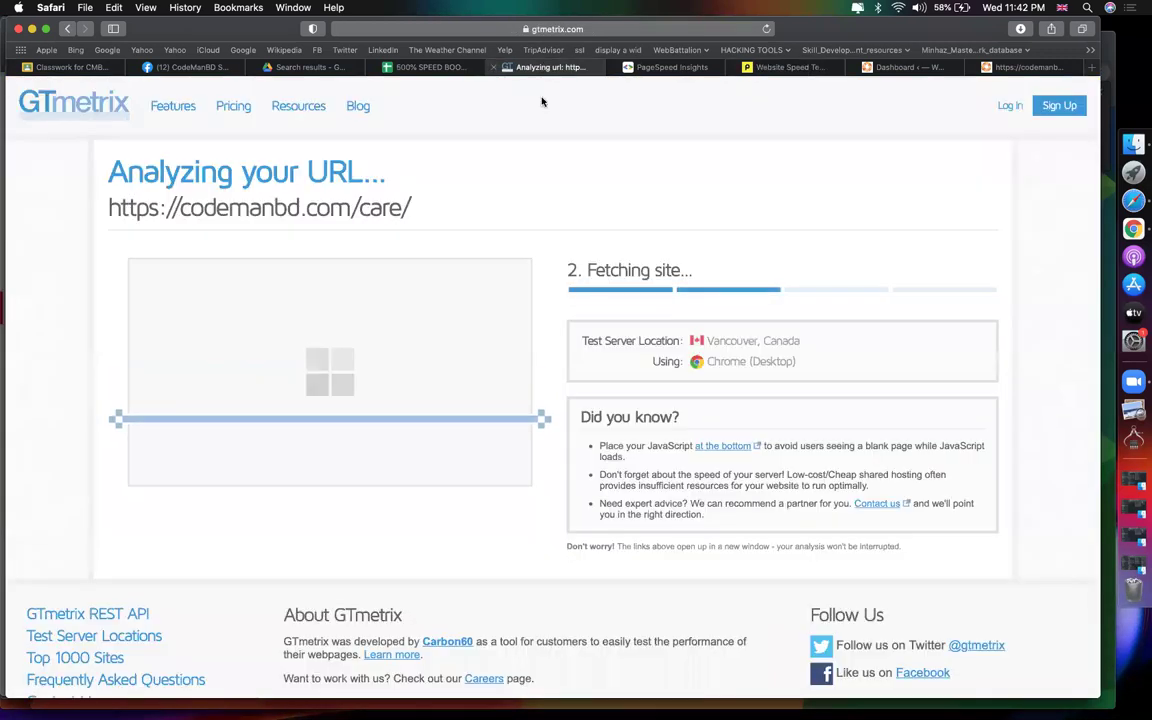
left_click(676, 67)
left_click(775, 67)
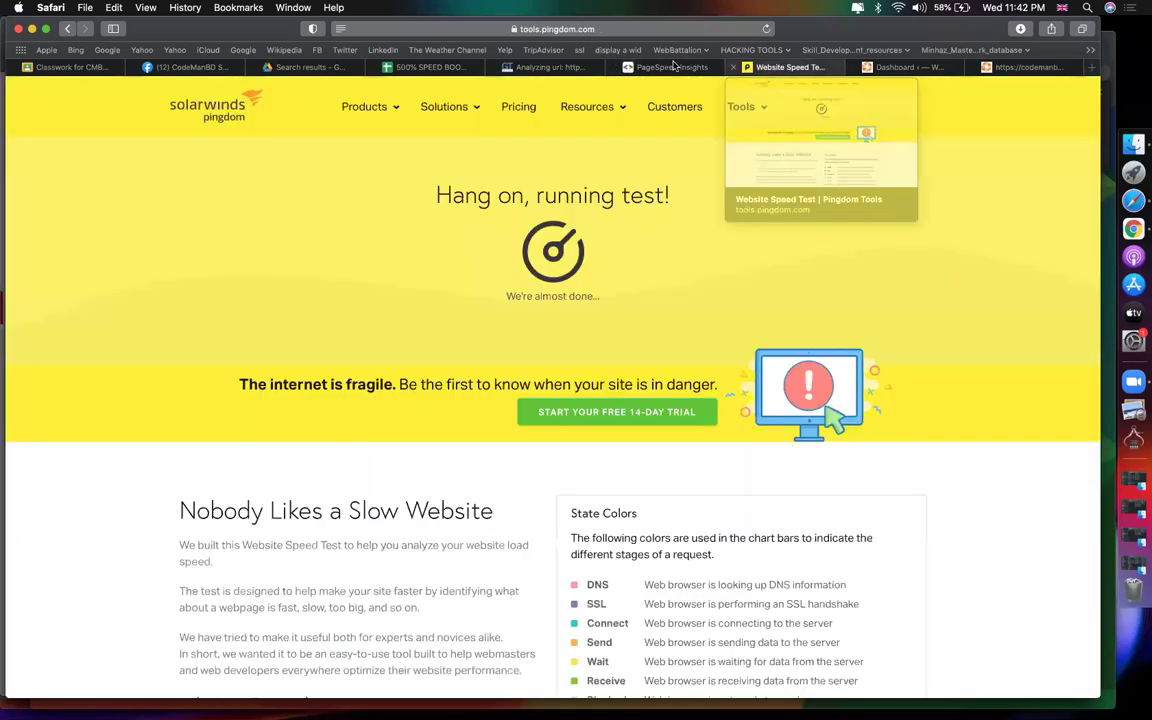
left_click(575, 67)
left_click(668, 67)
left_click(579, 67)
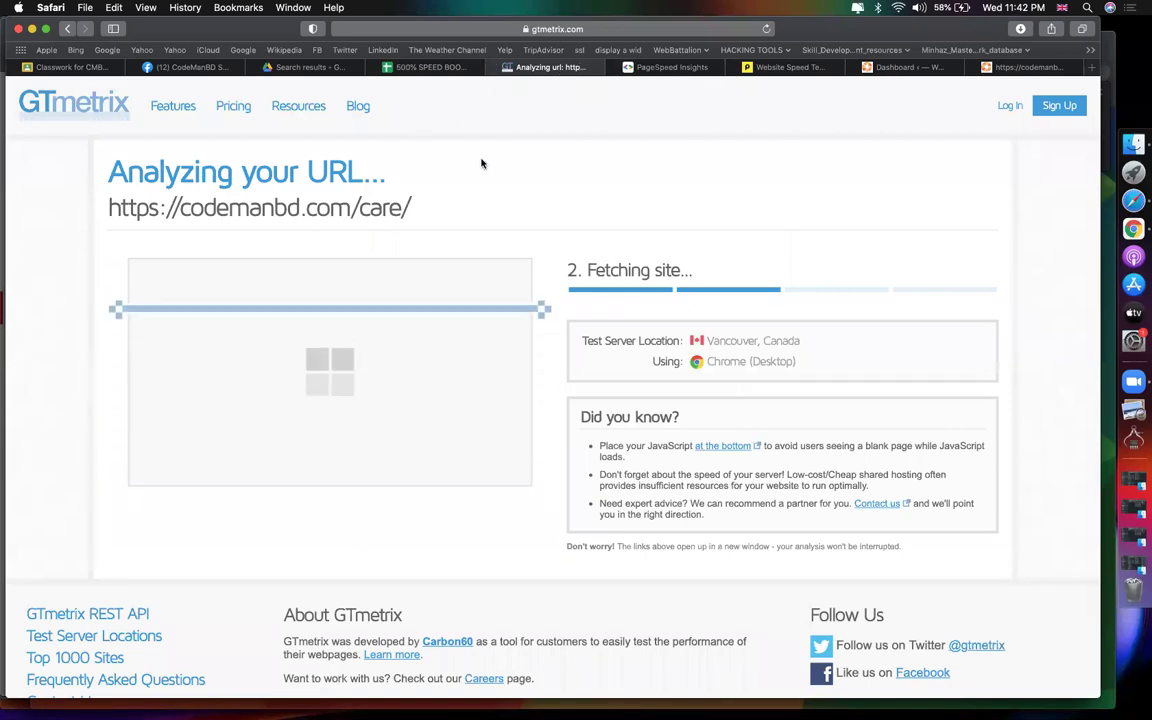
left_click(668, 68)
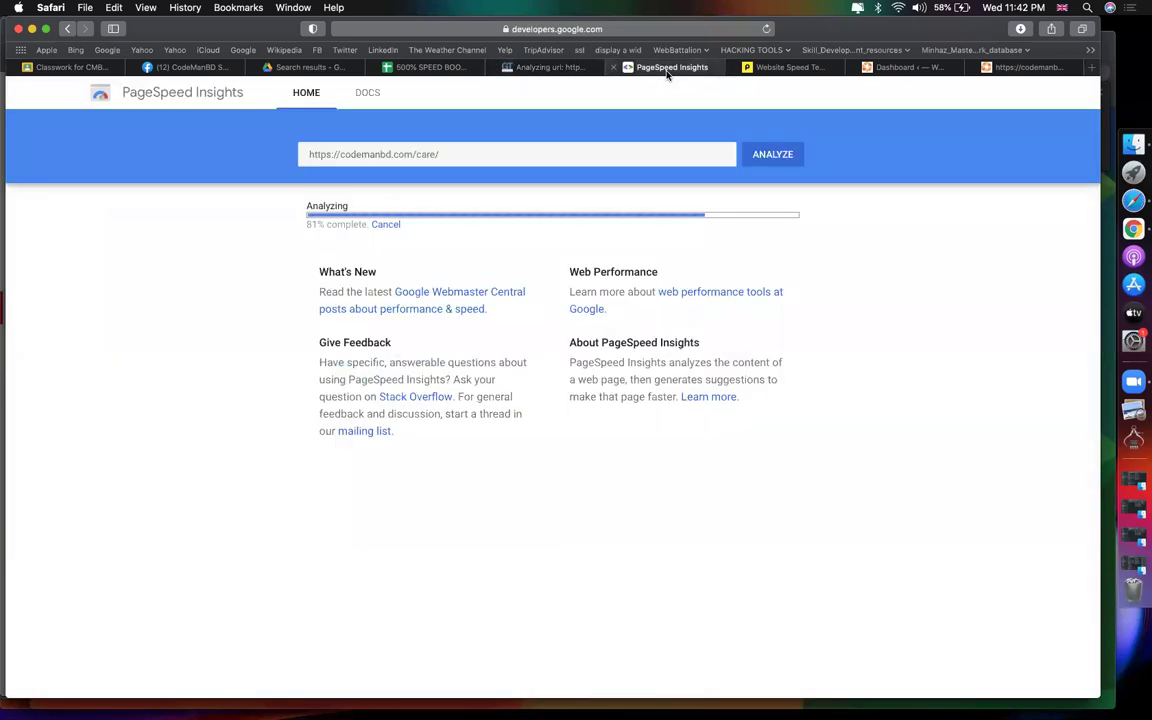
left_click(746, 68)
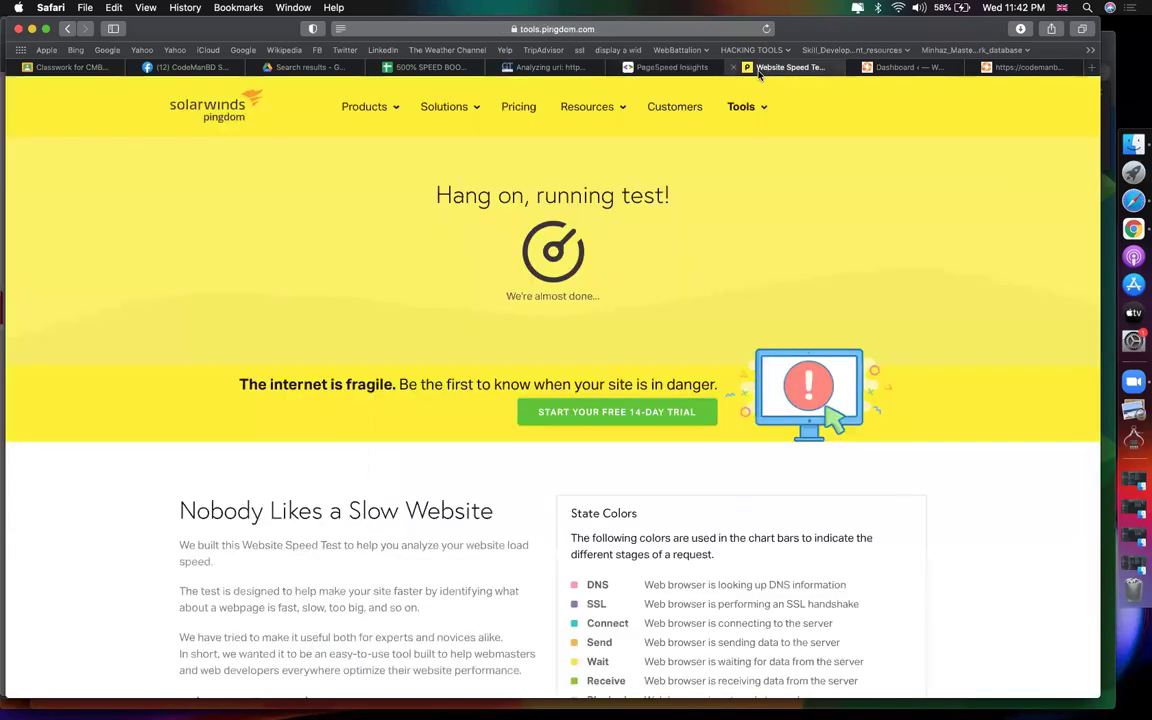
Capture a screenshot of the GTmetrix performance report, covering the grade, web vitals and speed visualization
left_click(575, 67)
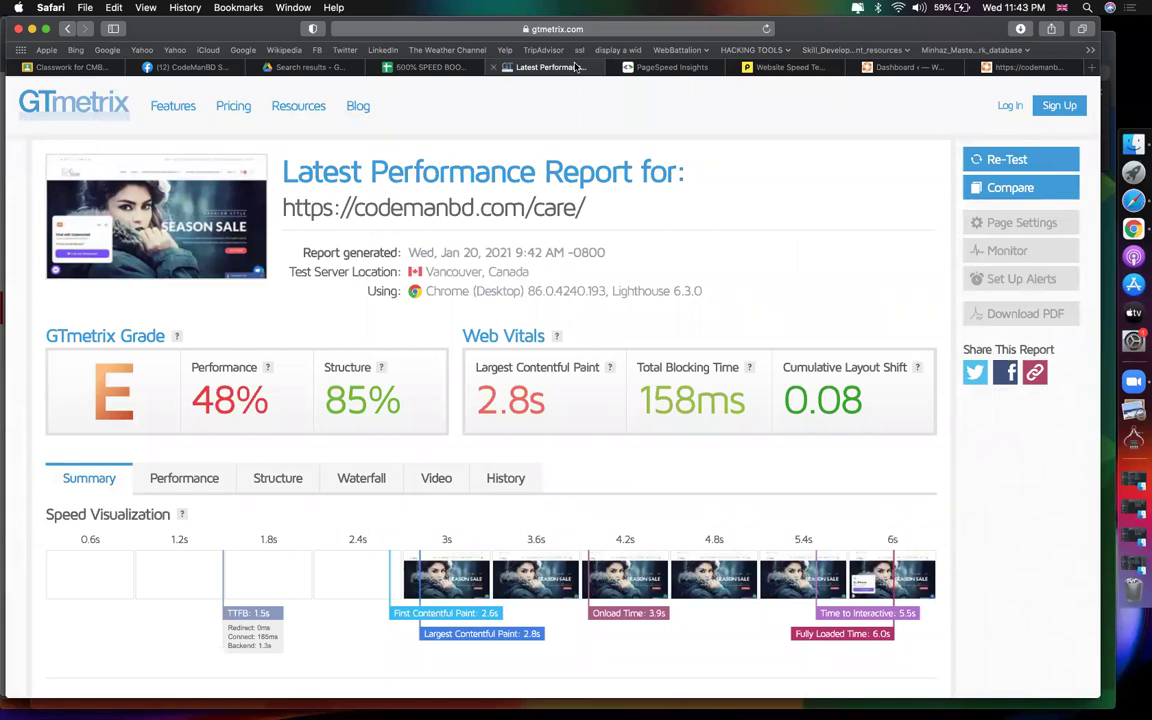
key("super+shift+5")
mouse_move(426, 192)
left_mouse_down()
mouse_move(386, 178)
mouse_move(435, 206)
left_mouse_up()
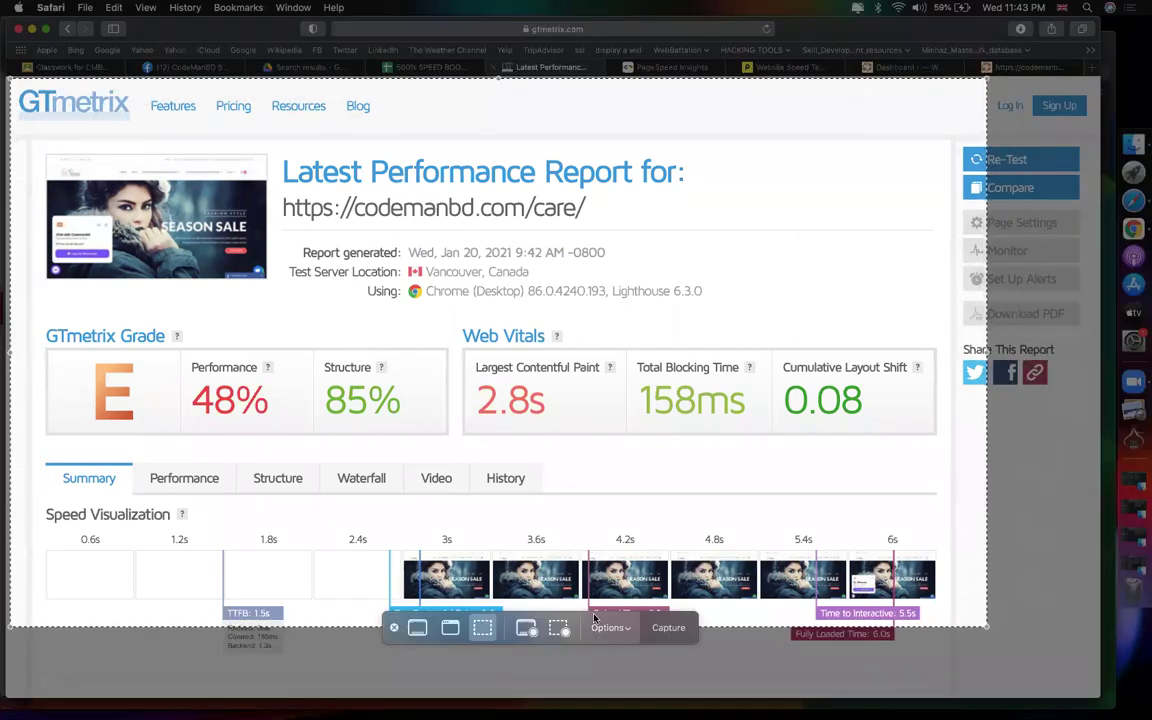
left_click(668, 628)
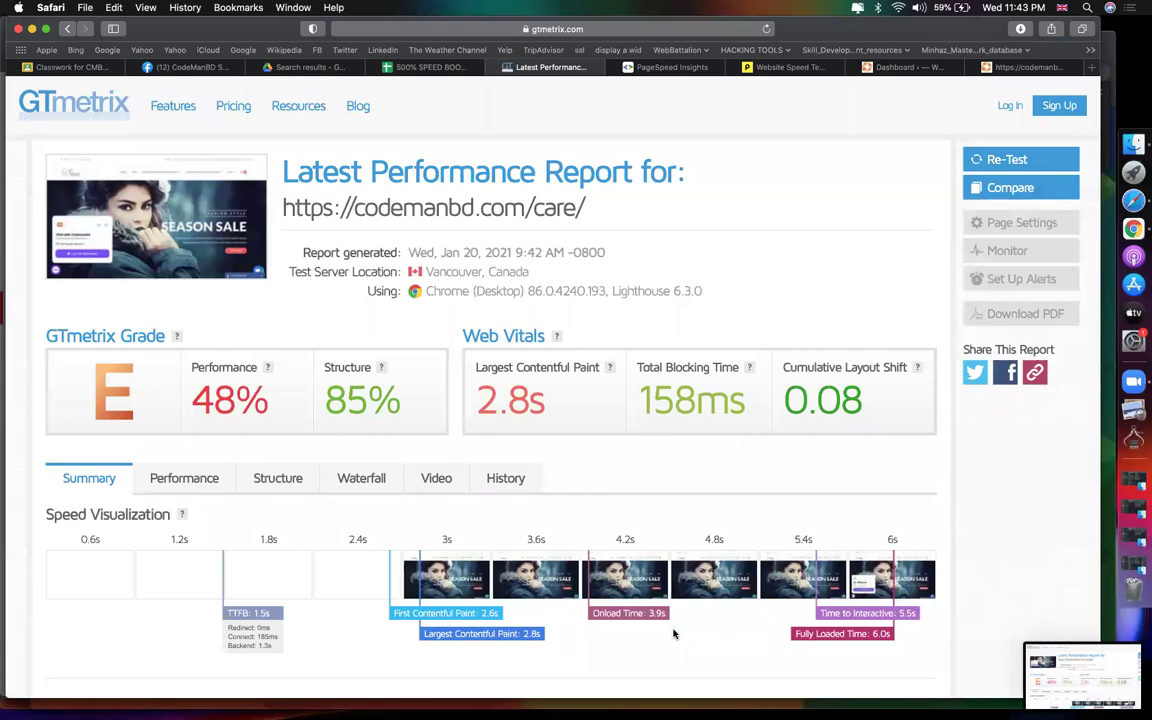
Examine the Performance score and Largest Contentful Paint time in the GTmetrix report
left_click_drag(194, 397, 264, 401)
left_click_drag(478, 402, 540, 402)
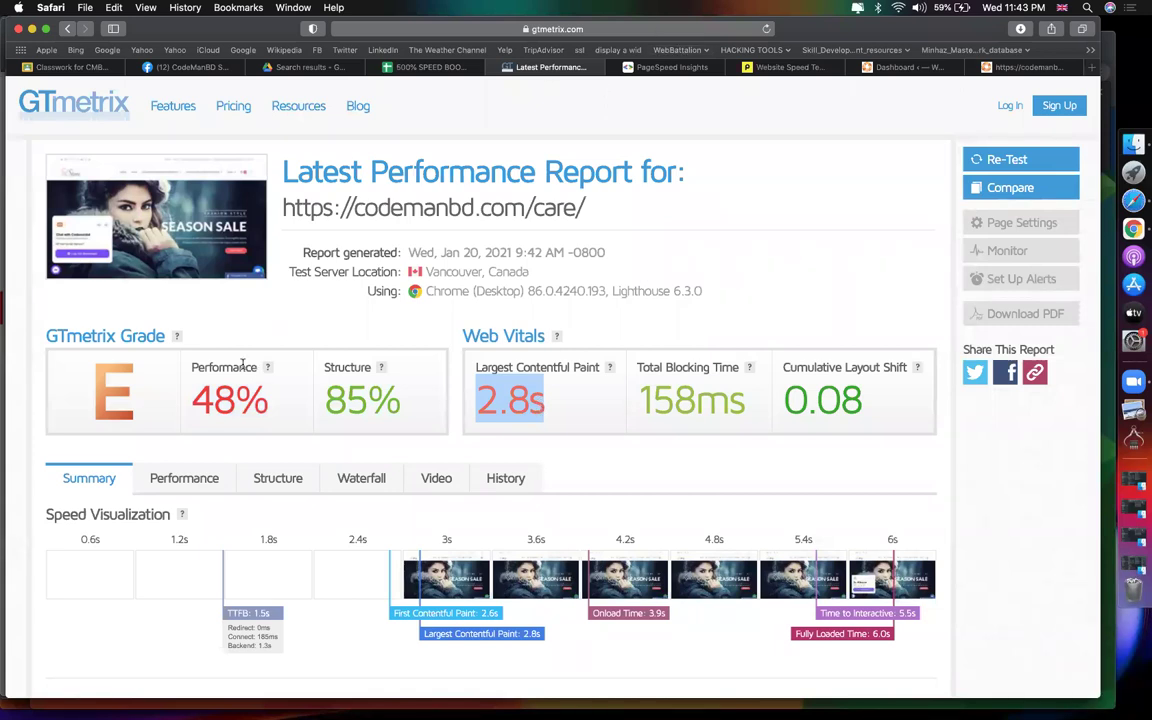
left_click_drag(189, 402, 258, 400)
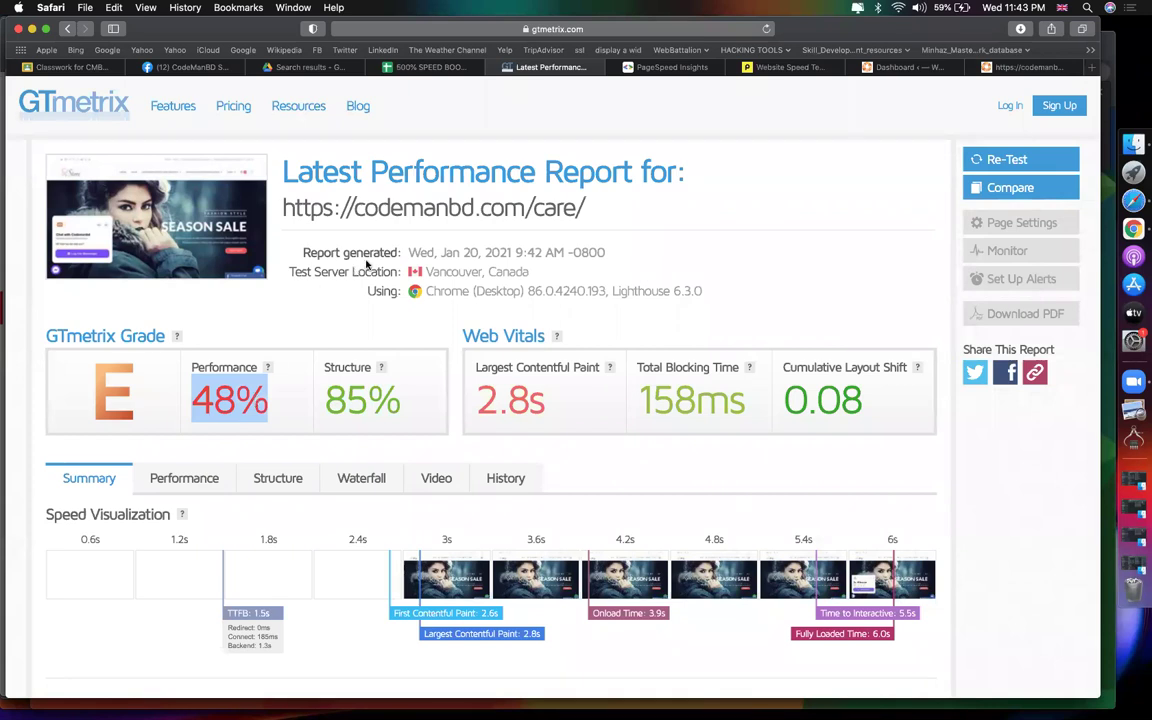
View the PageSpeed Insights mobile results for the site and switch to the desktop results
left_click(674, 68)
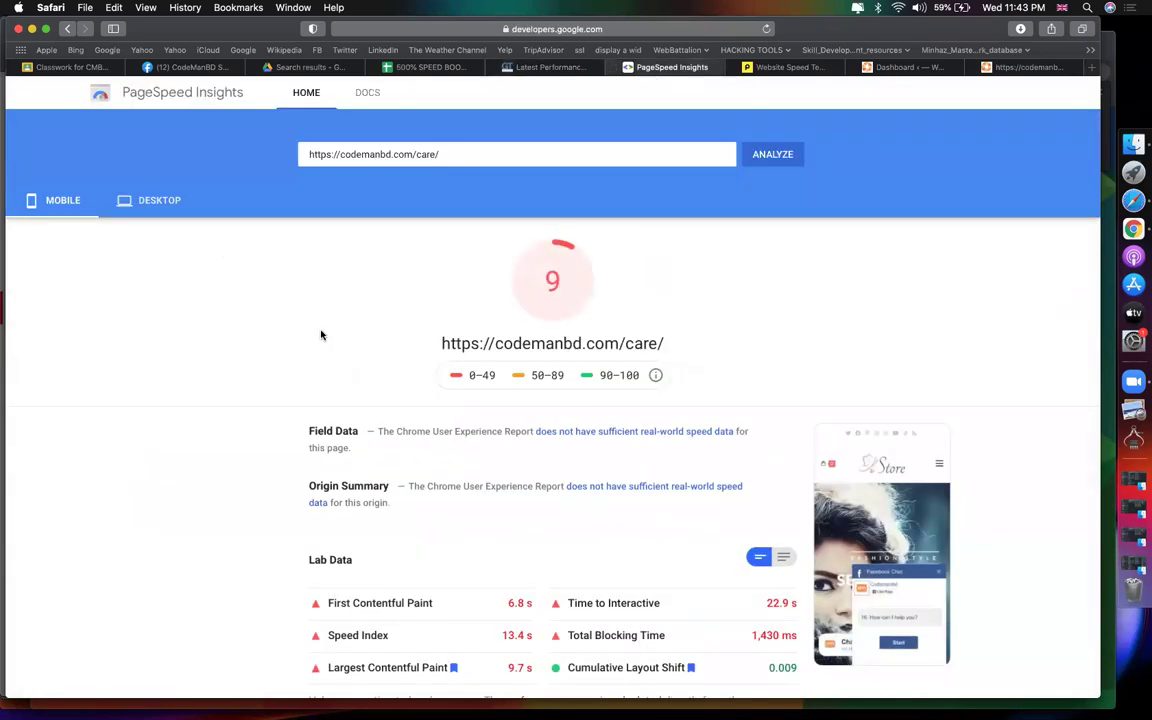
scroll(190, 400, "down", 2)
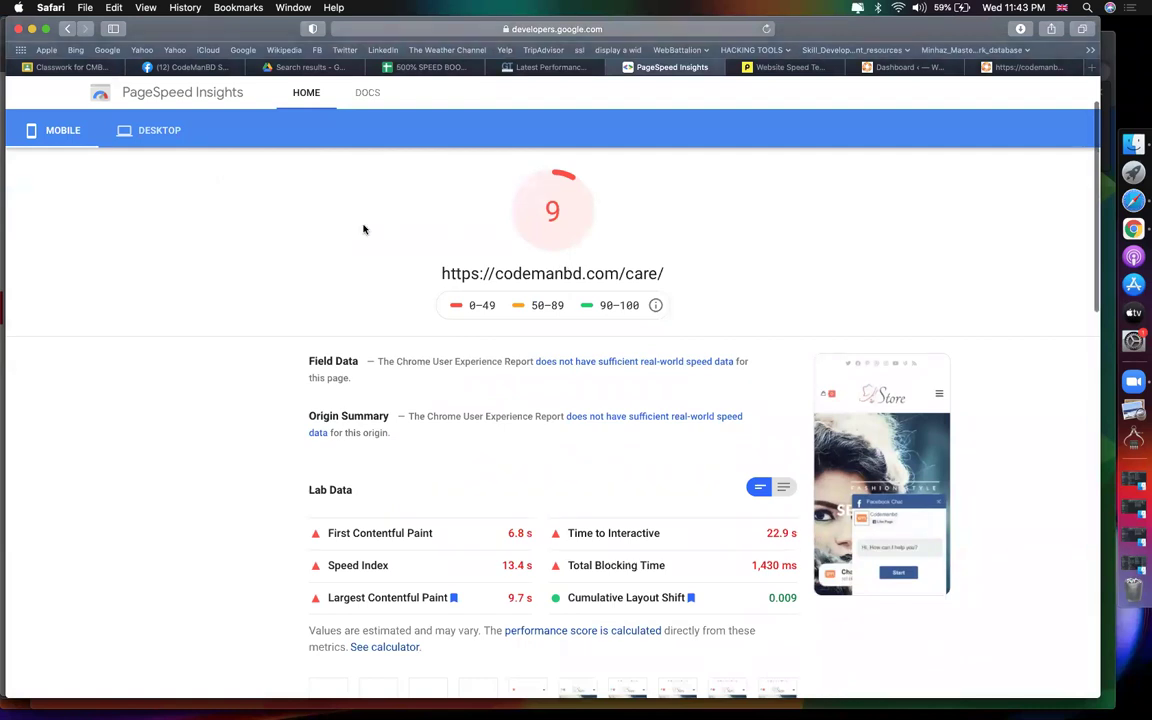
scroll(363, 229, "up", 2)
left_click(160, 200)
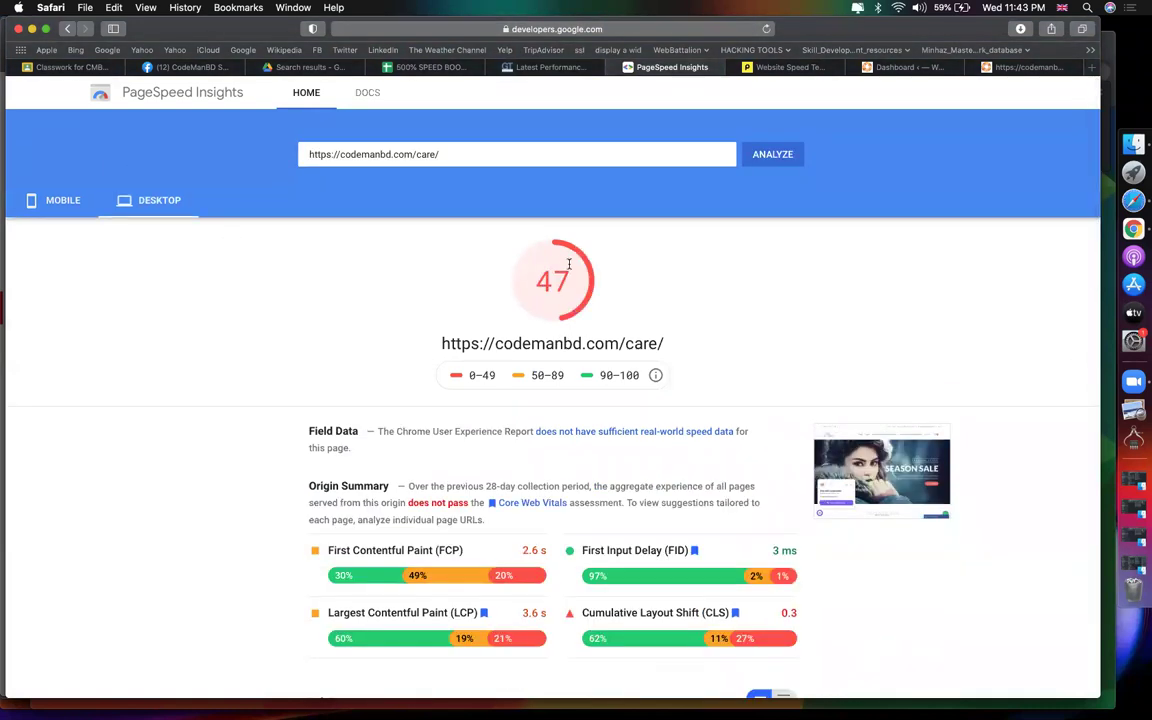
Compare the Pingdom performance grade with the PageSpeed Insights desktop score and the GTmetrix Performance score
left_click(789, 67)
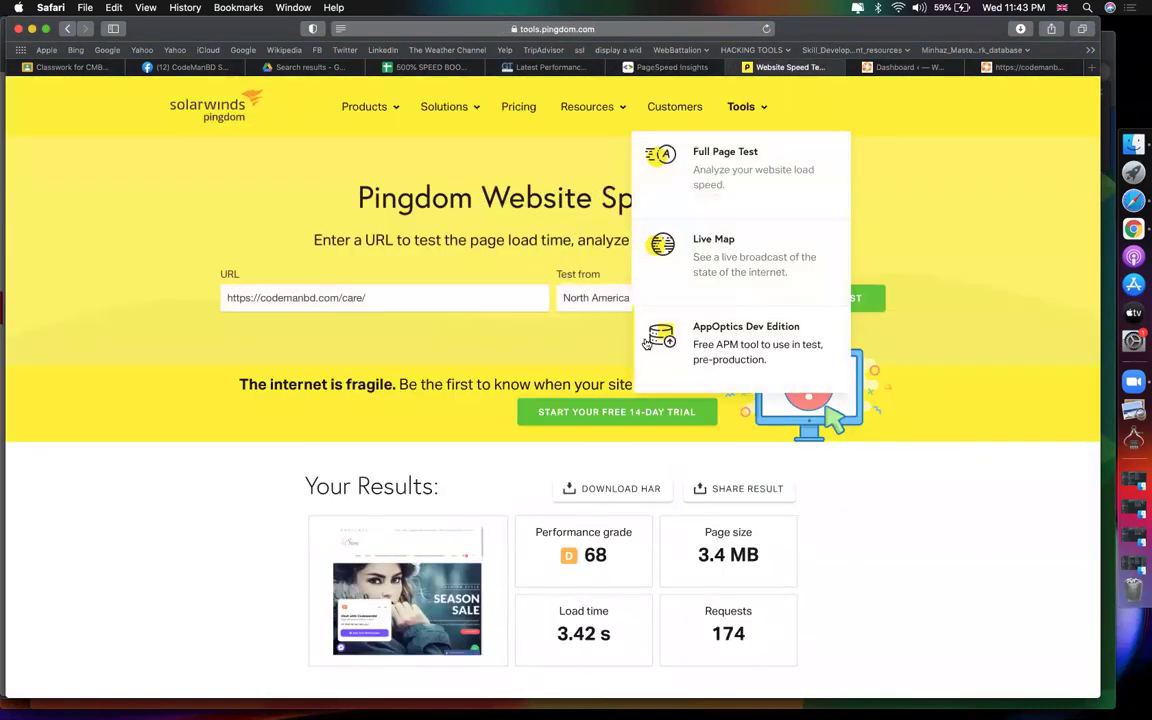
double_click(595, 555)
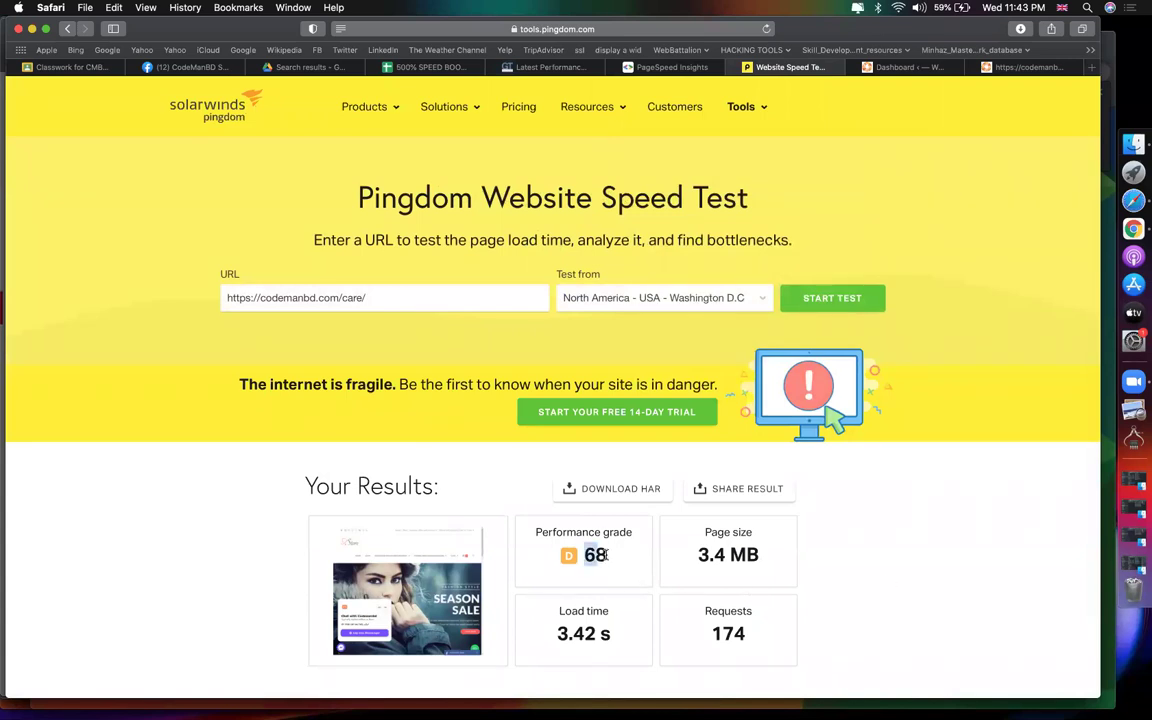
left_click(670, 67)
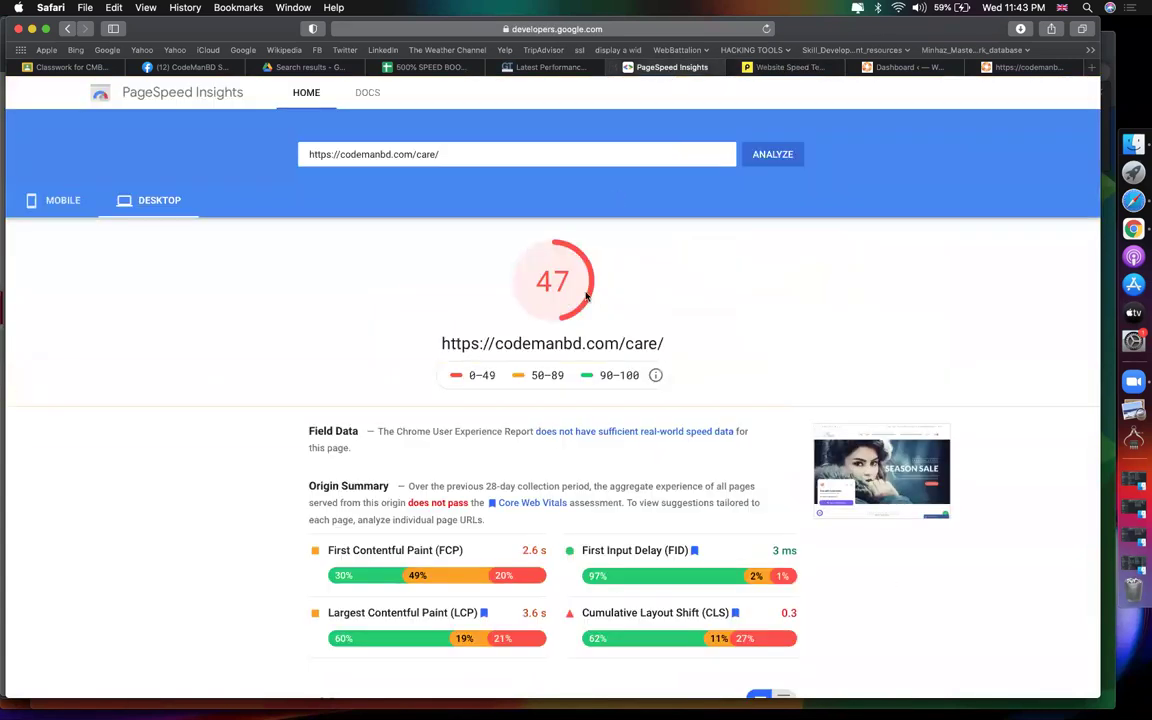
left_click(790, 68)
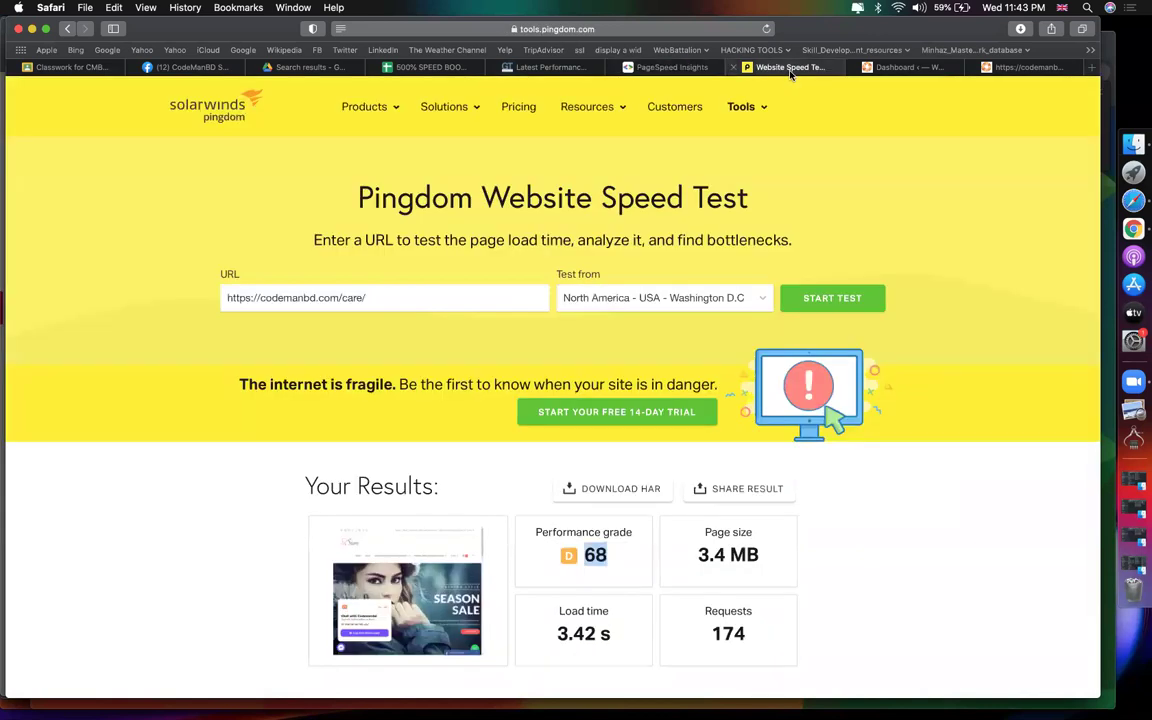
left_click(545, 68)
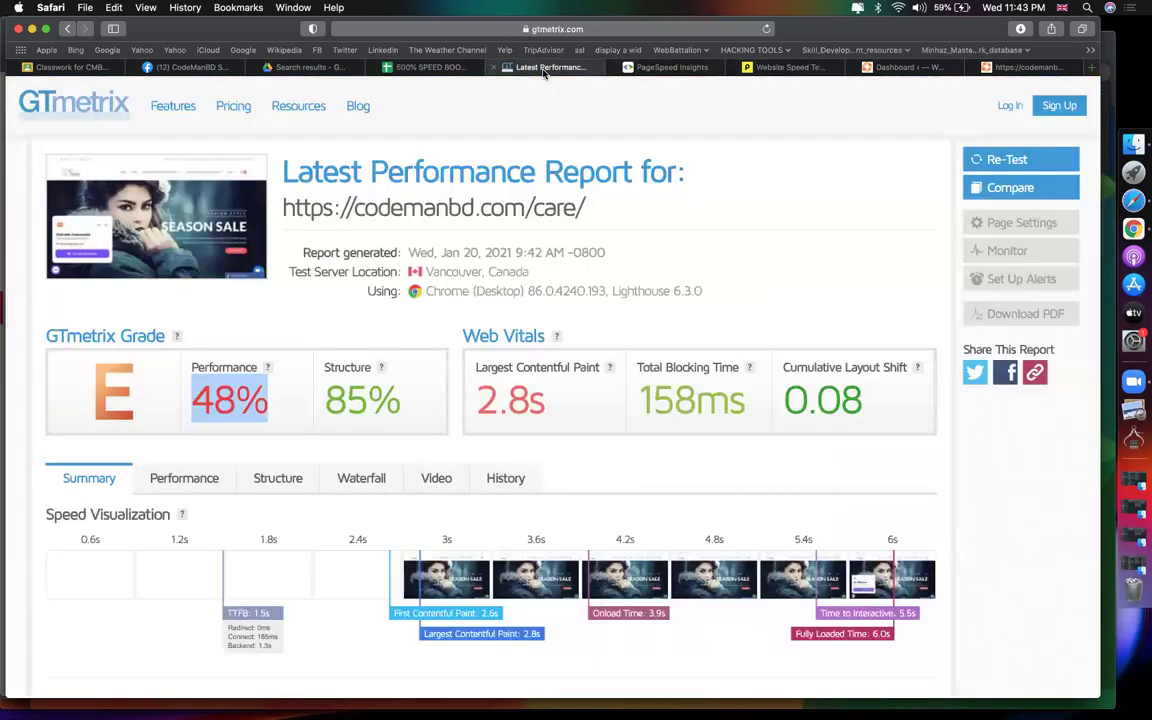
double_click(200, 402)
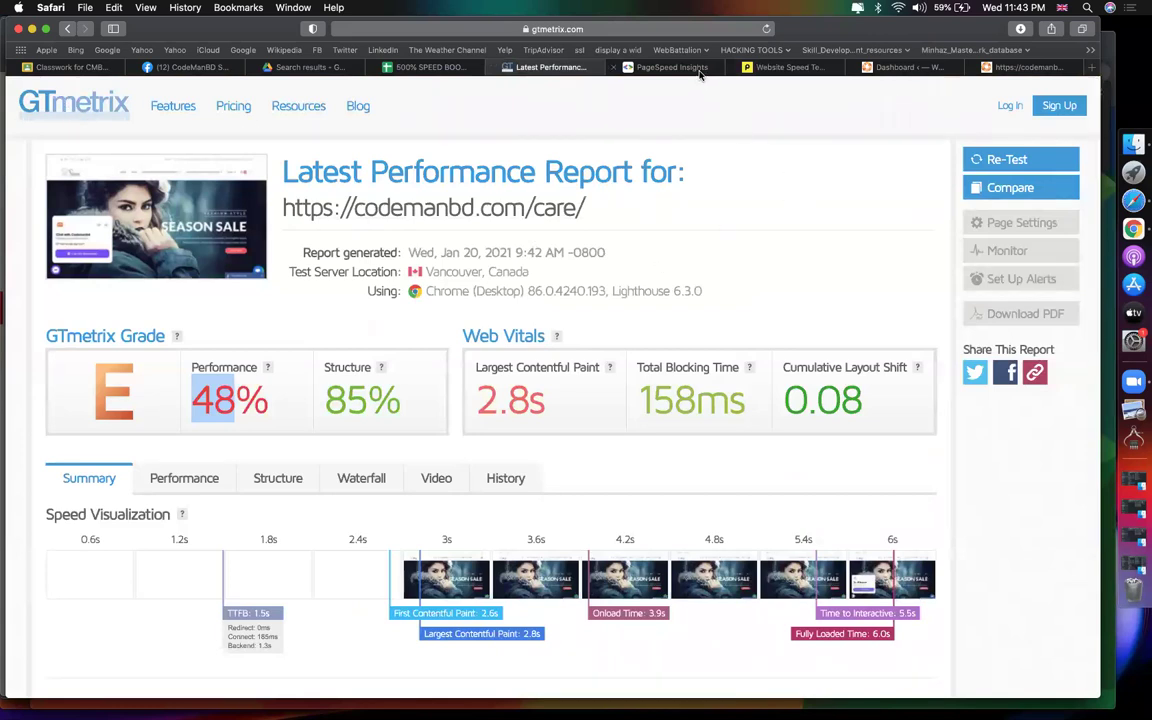
Revisit the PageSpeed Insights and Pingdom results, and examine the Largest Contentful Paint time in the GTmetrix report
left_click(700, 70)
left_click(796, 69)
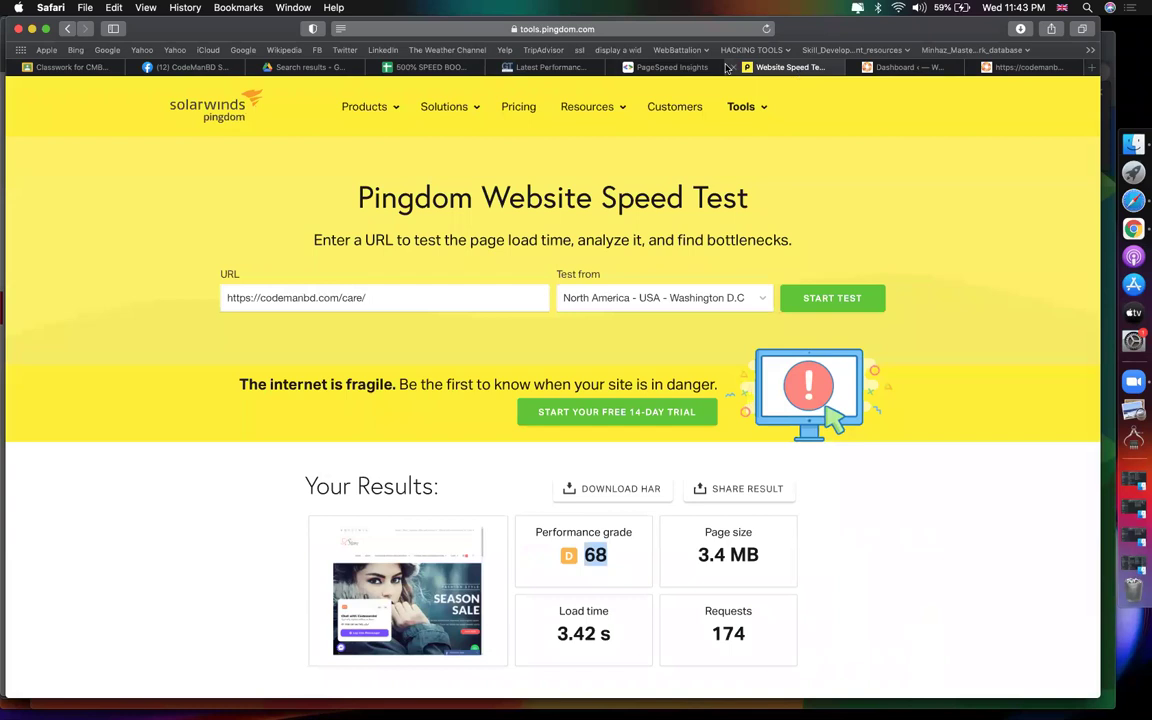
left_click(693, 69)
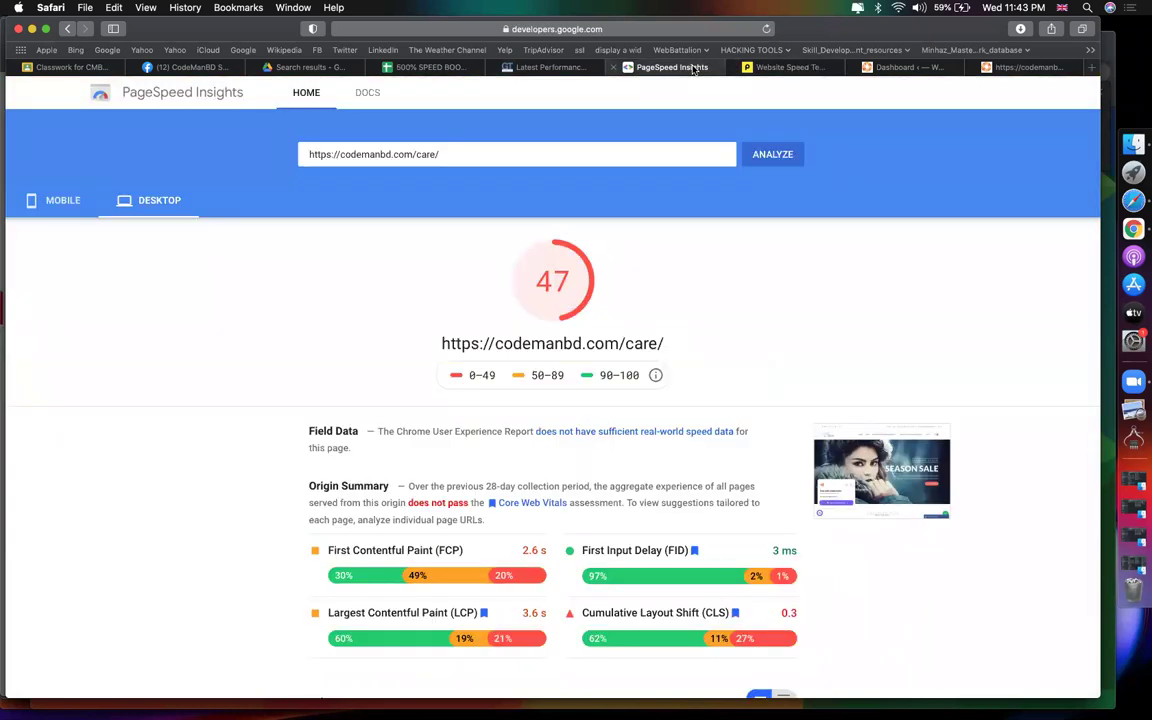
left_click(560, 69)
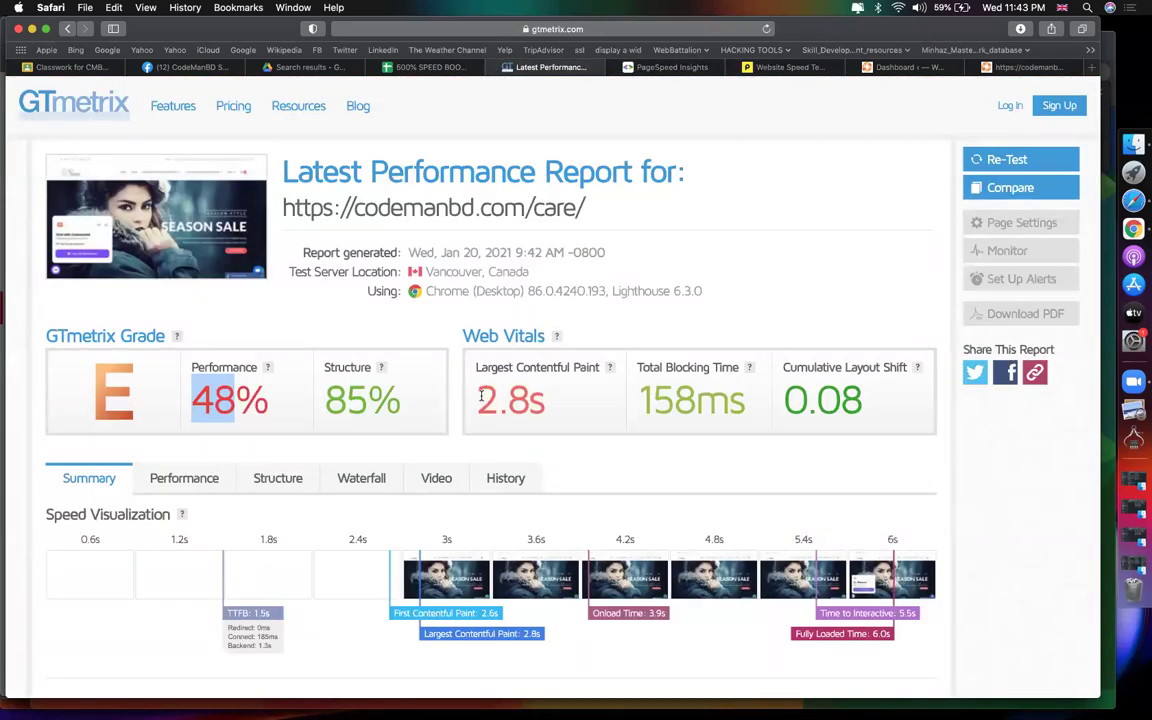
left_click_drag(481, 397, 544, 400)
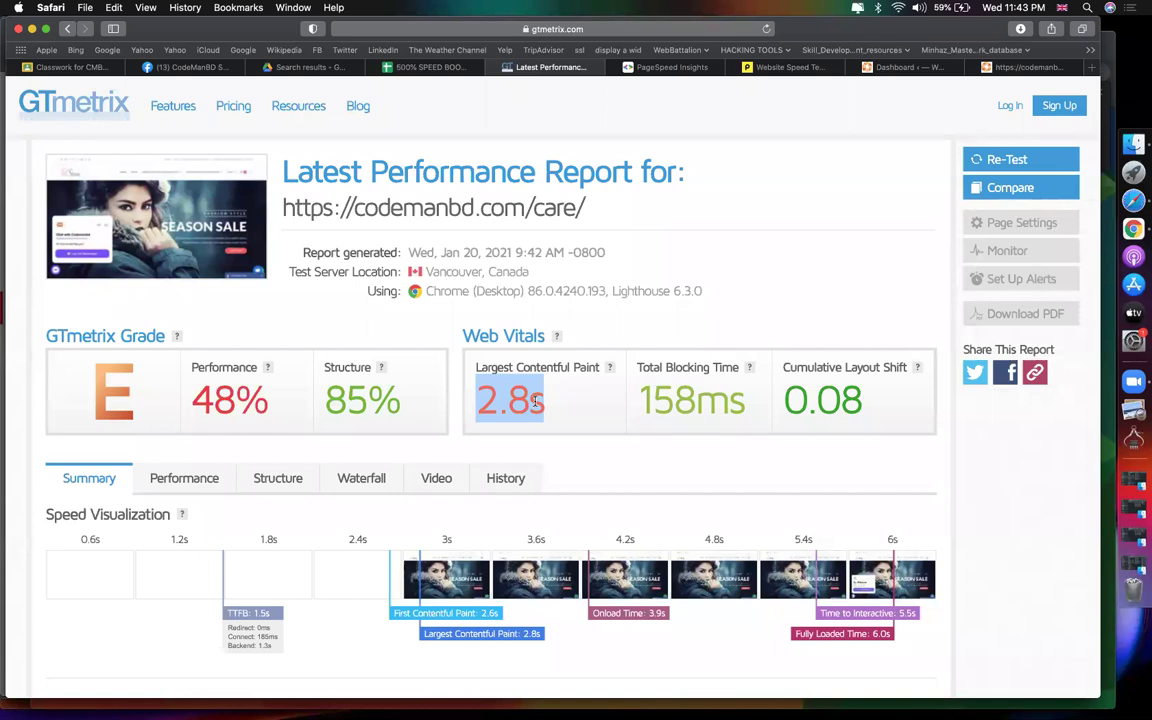
left_click(793, 196)
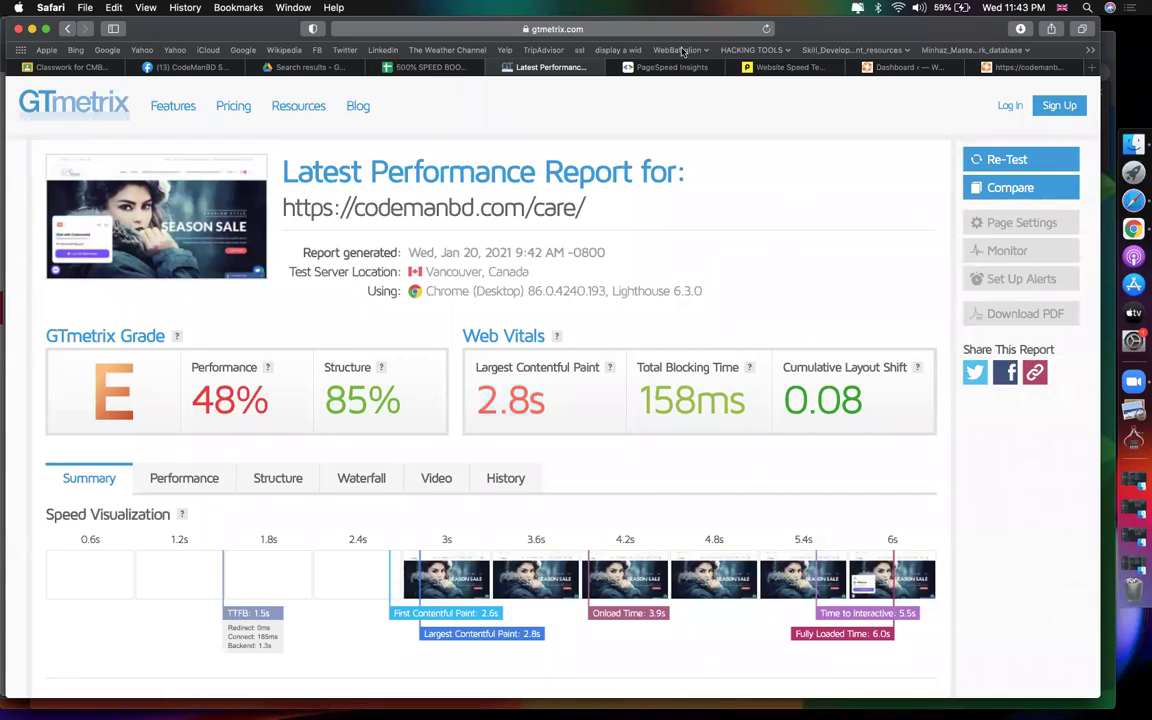
Review the precautions in the speed booster spreadsheet and bring up its Wp-Rocket + Autoptimize + Async JavaScript sheet
left_click(446, 68)
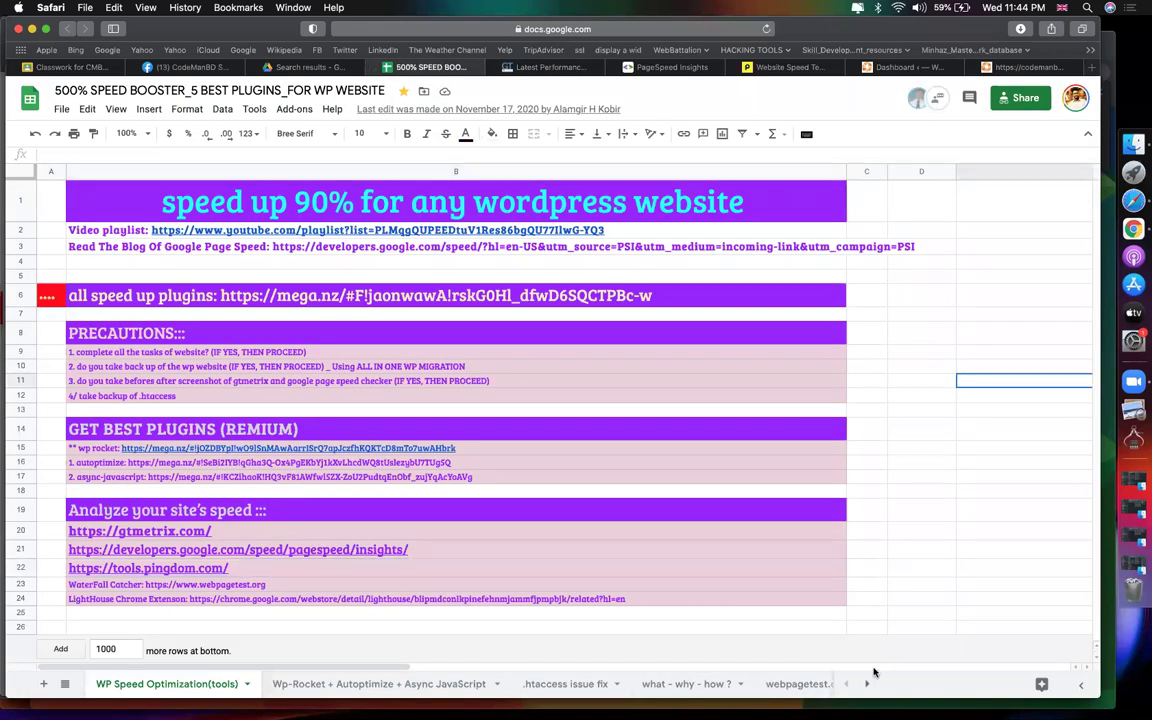
mouse_move(775, 442)
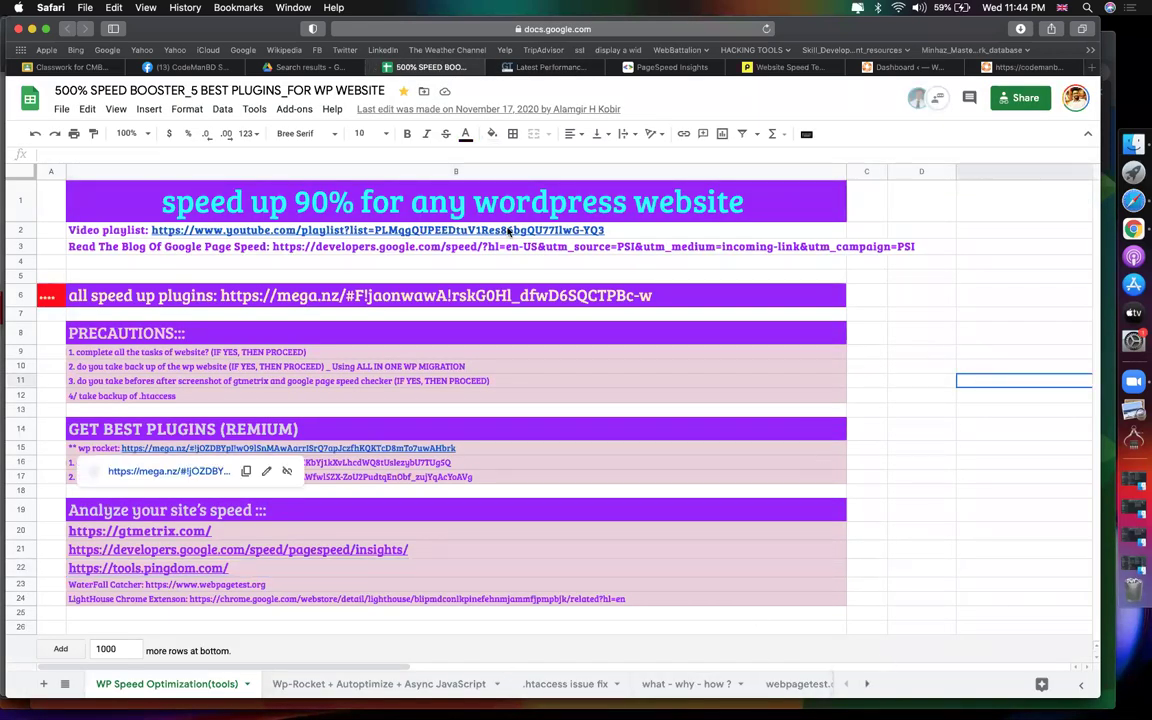
left_click(797, 353)
left_click(891, 476)
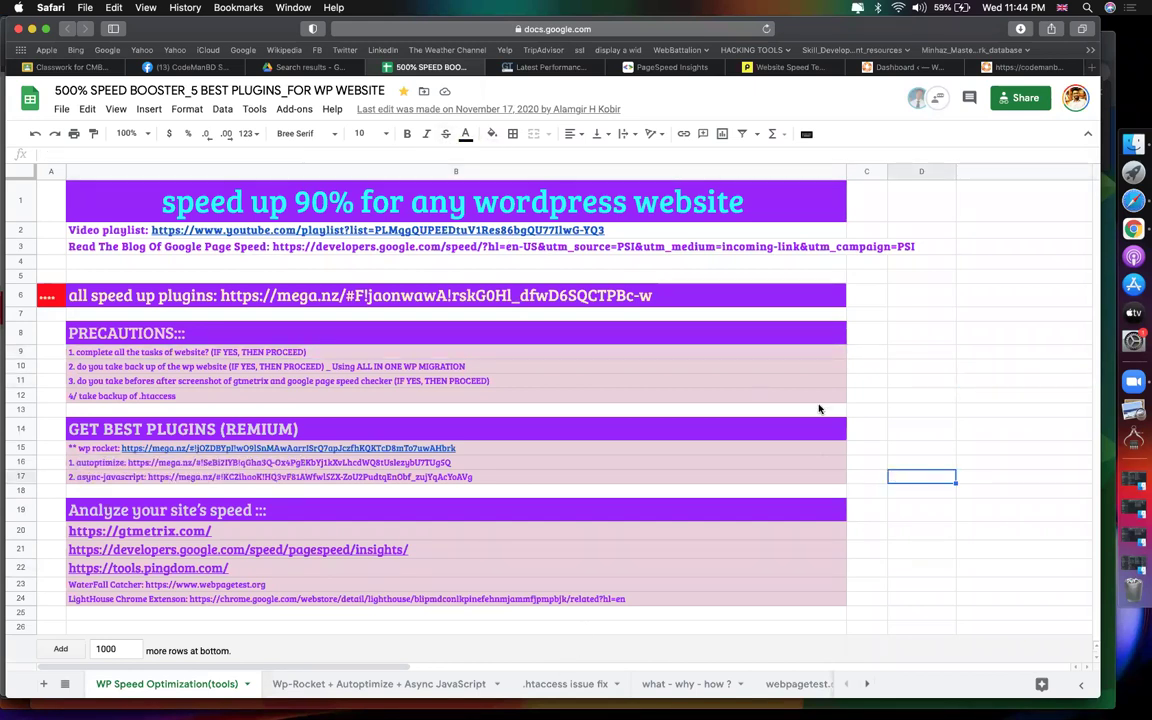
left_click(407, 404)
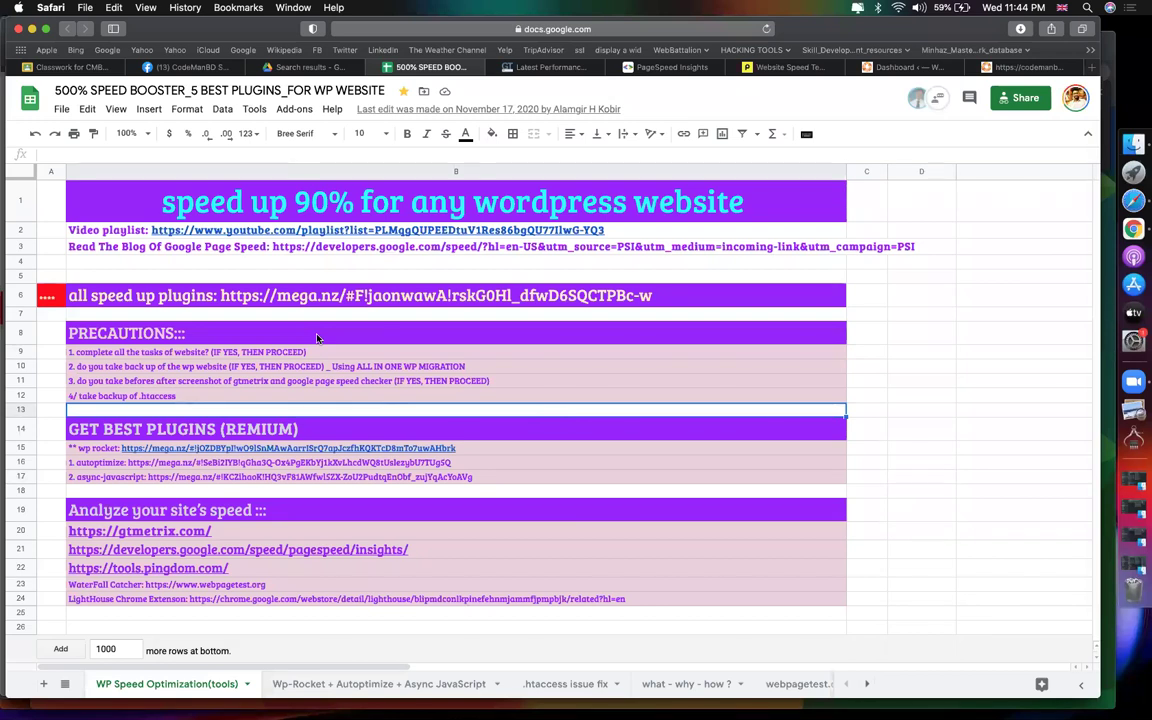
left_click(328, 686)
left_click(761, 479)
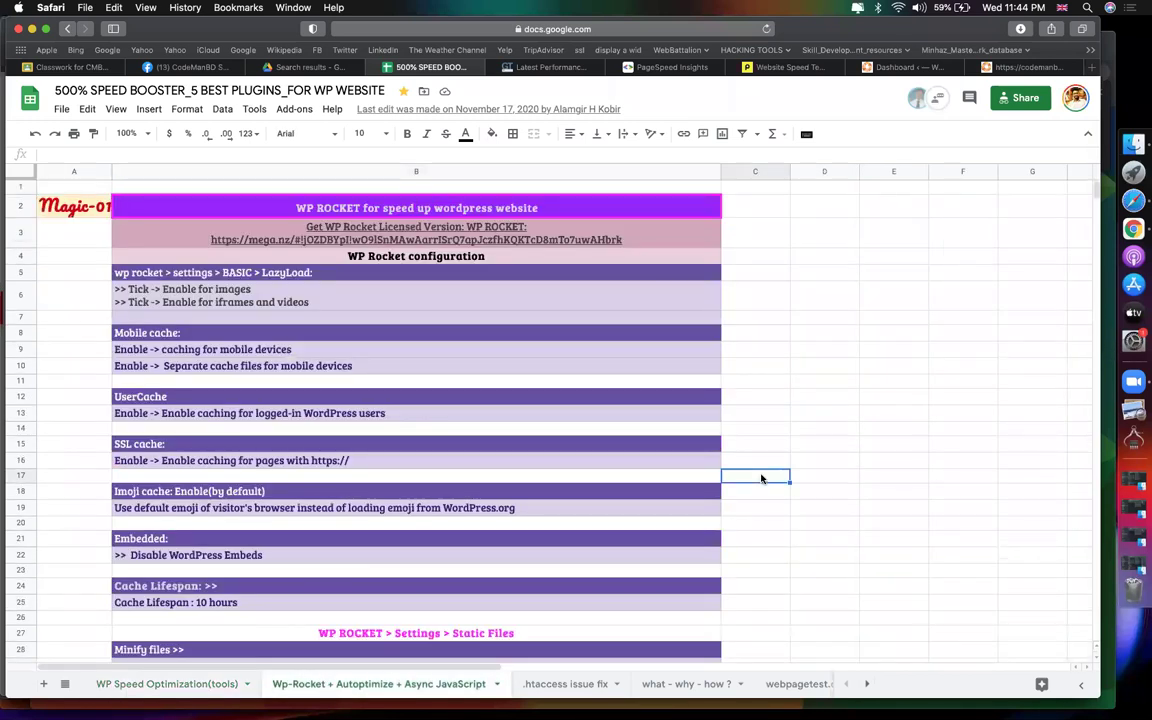
Search the web for "wp rocket" in a new browser tab and open the plugin's official website
left_click(1093, 67)
type("wp rocke")
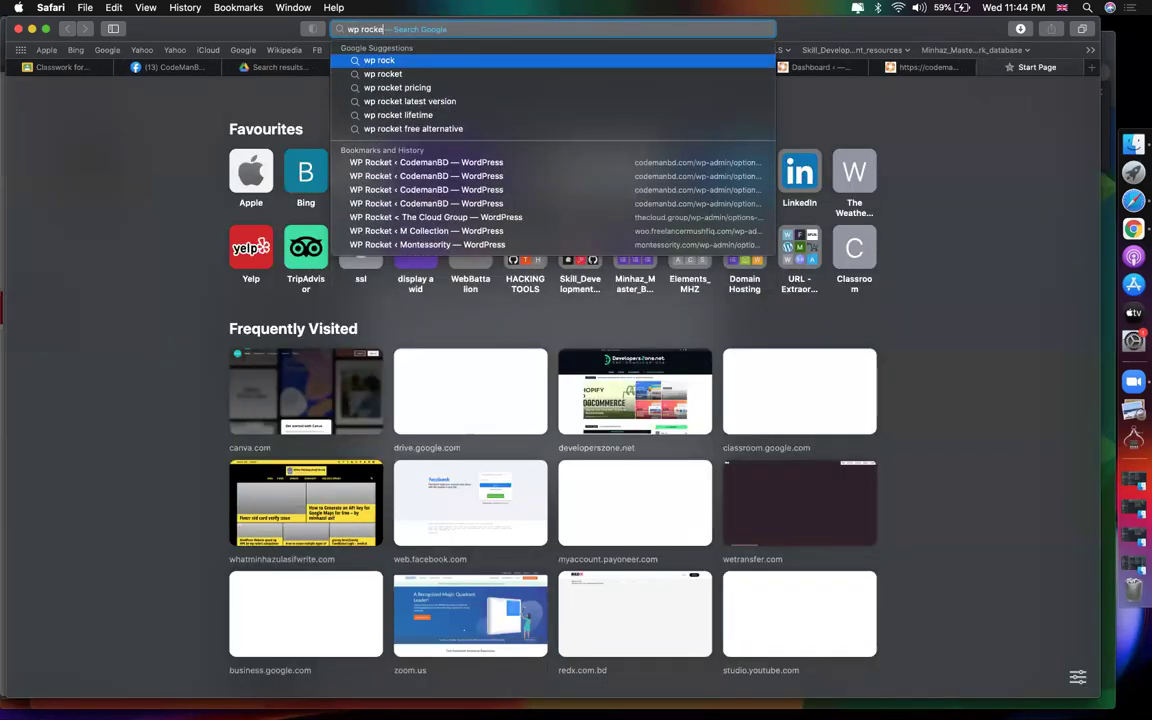
type("t")
key("Return")
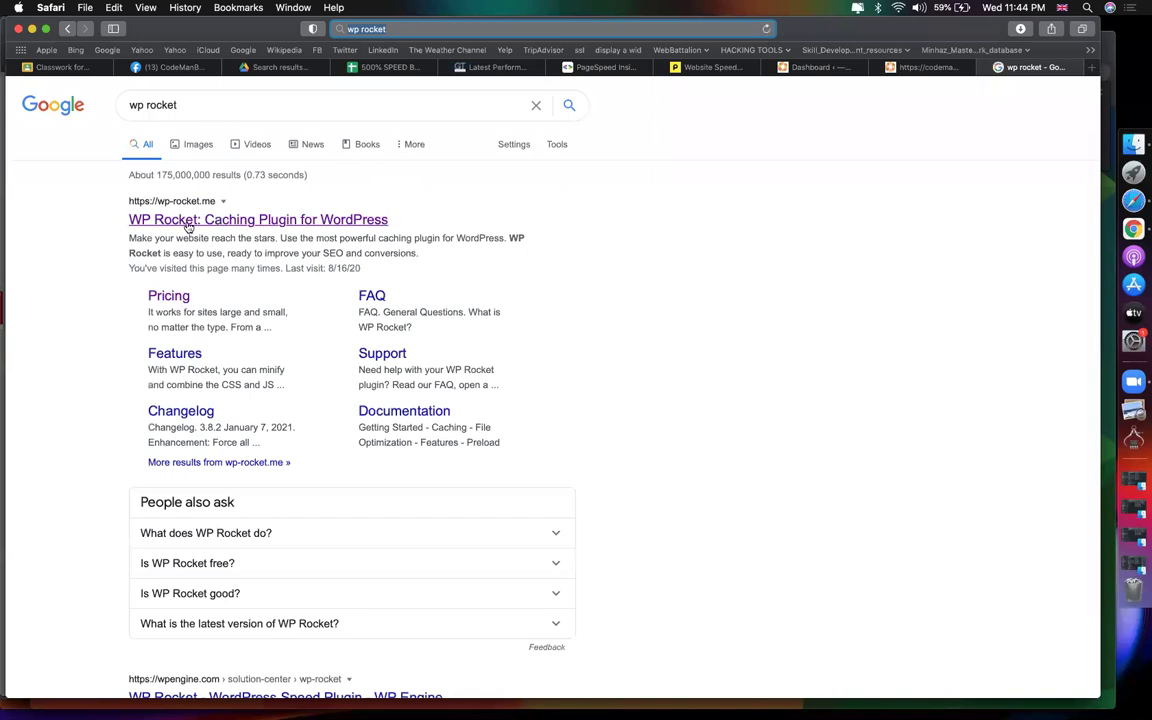
left_click(187, 227)
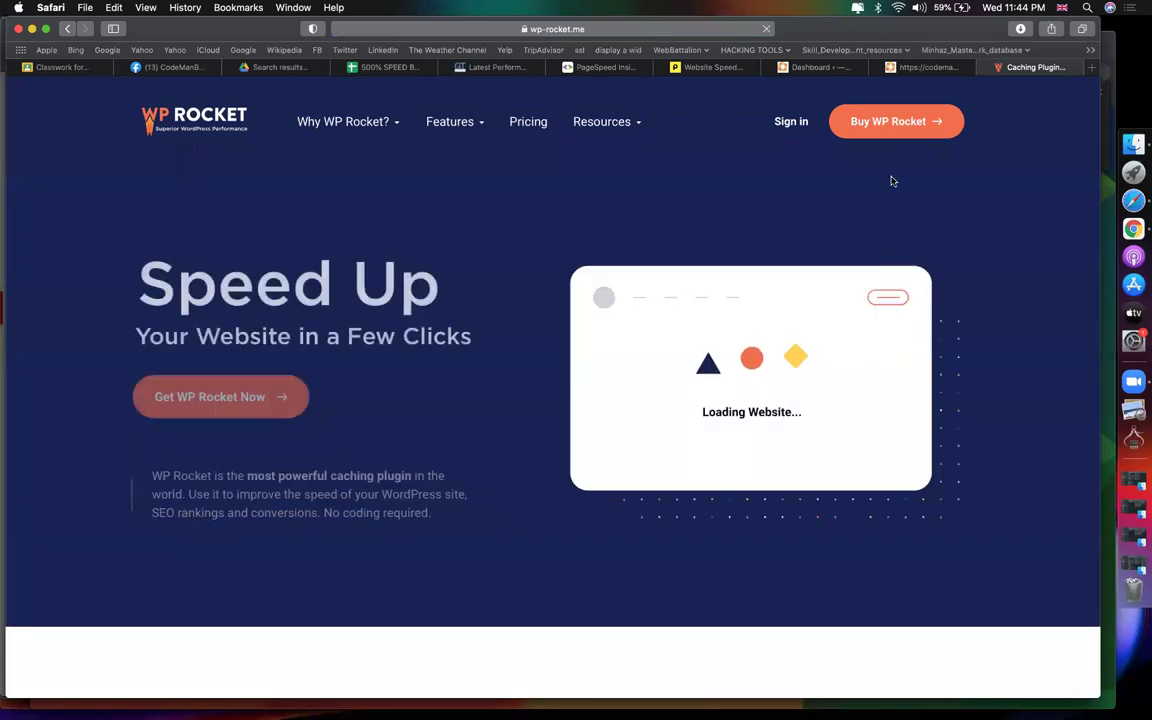
View the WP Rocket license plans and prices, and return to the store's front page
left_click(897, 127)
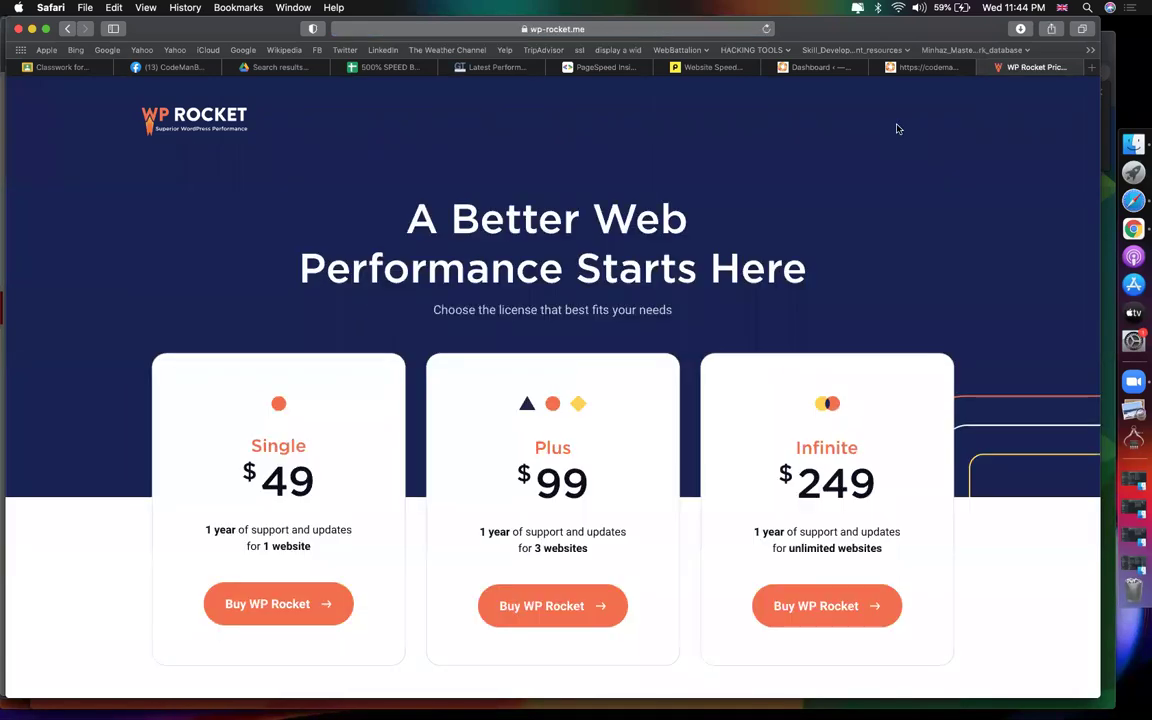
scroll(753, 177, "down", 2)
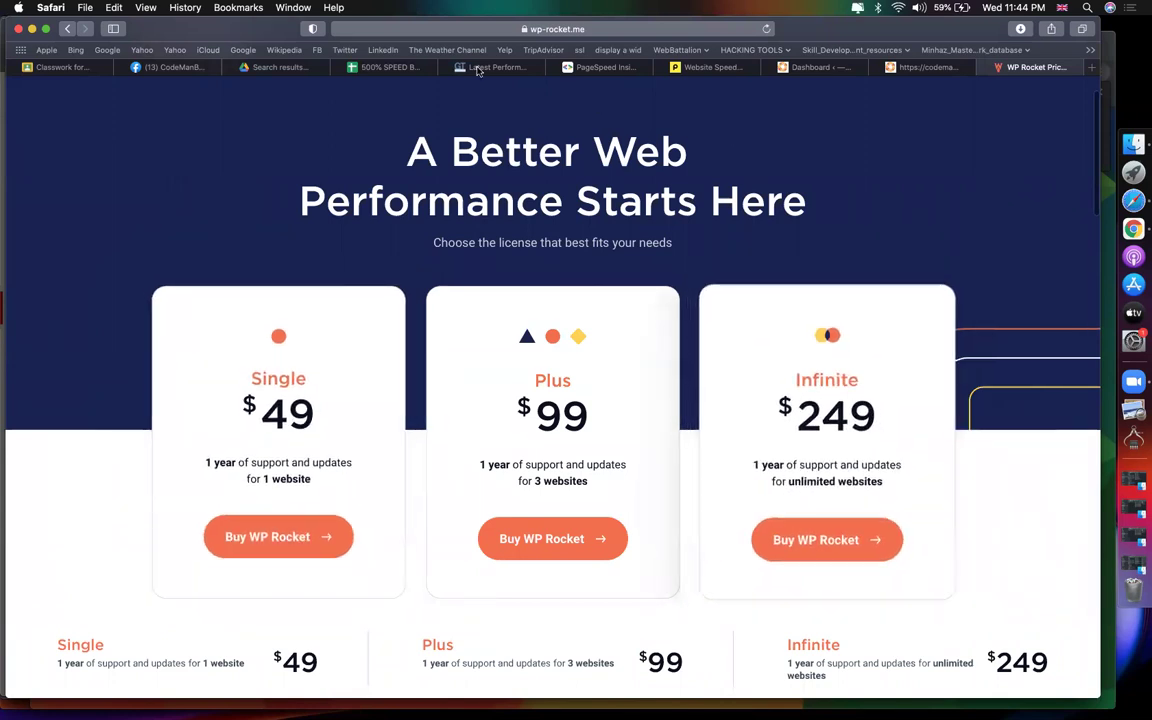
mouse_move(478, 70)
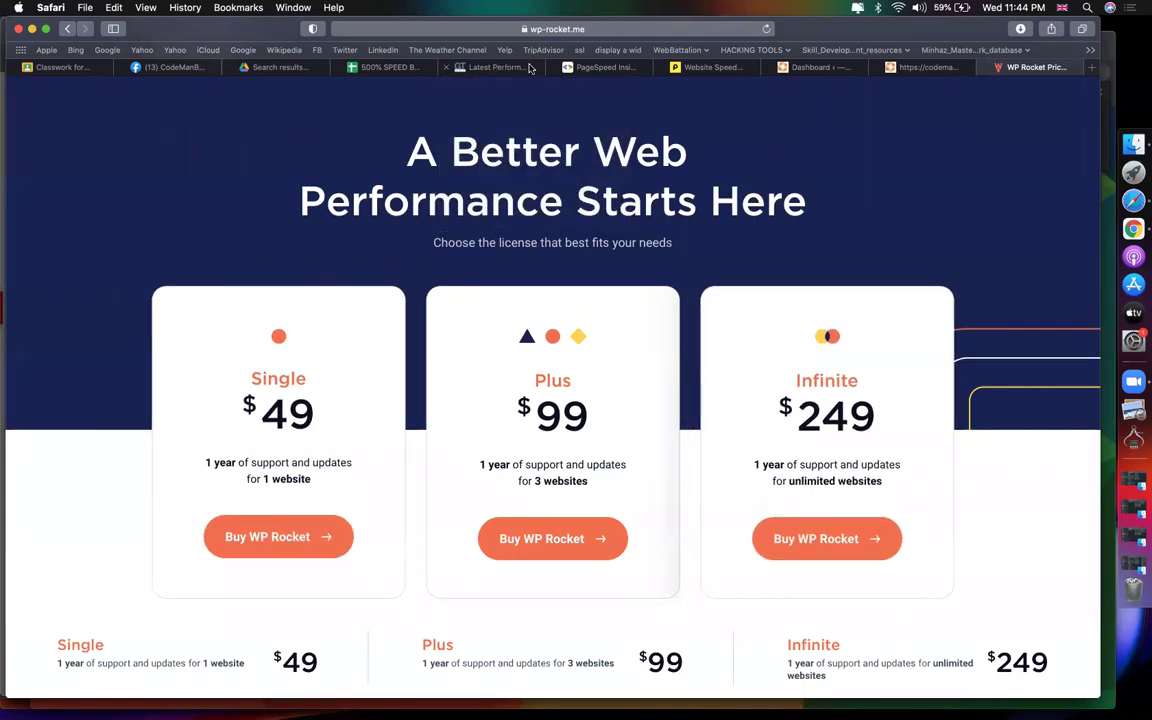
left_click(913, 70)
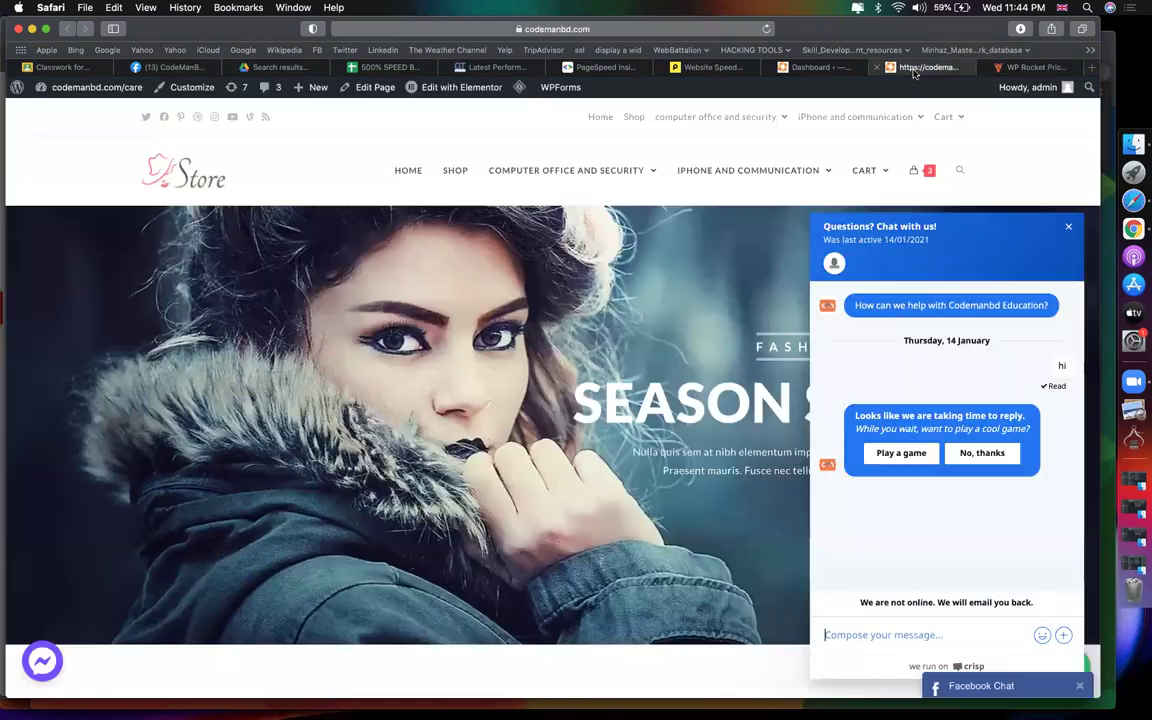
Open the WP Rocket link in the speed booster spreadsheet and download the plugin's zip archive from MEGA
left_click(398, 67)
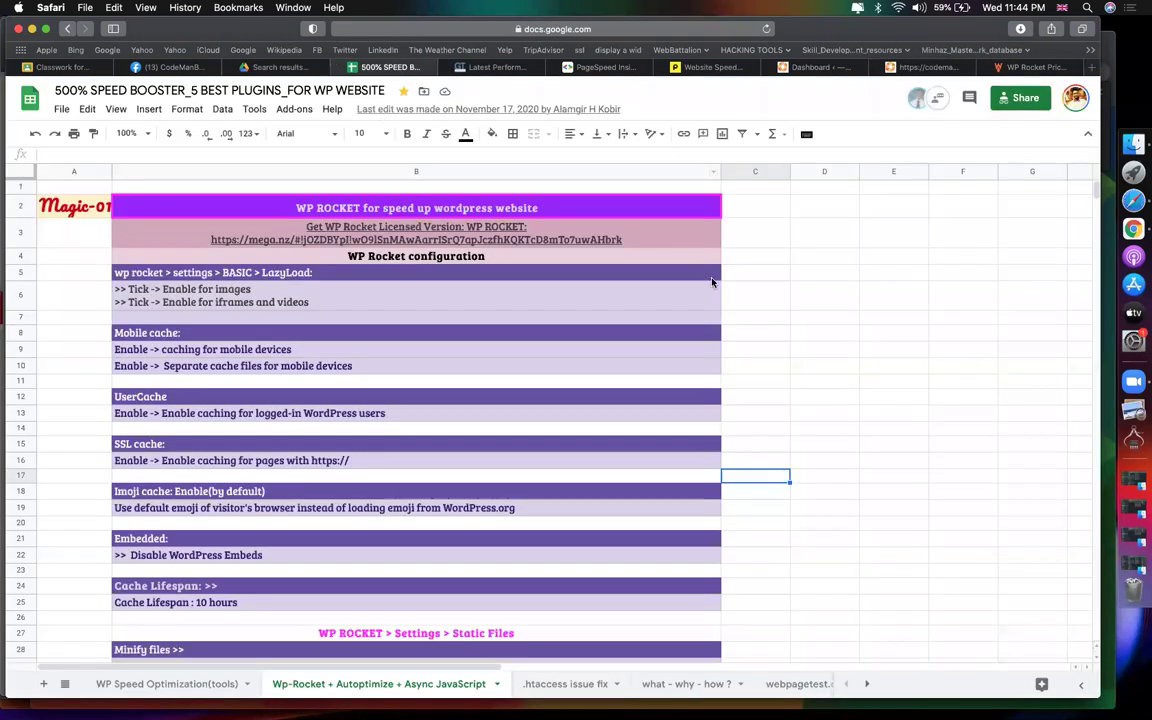
left_click(330, 270)
left_click(307, 248)
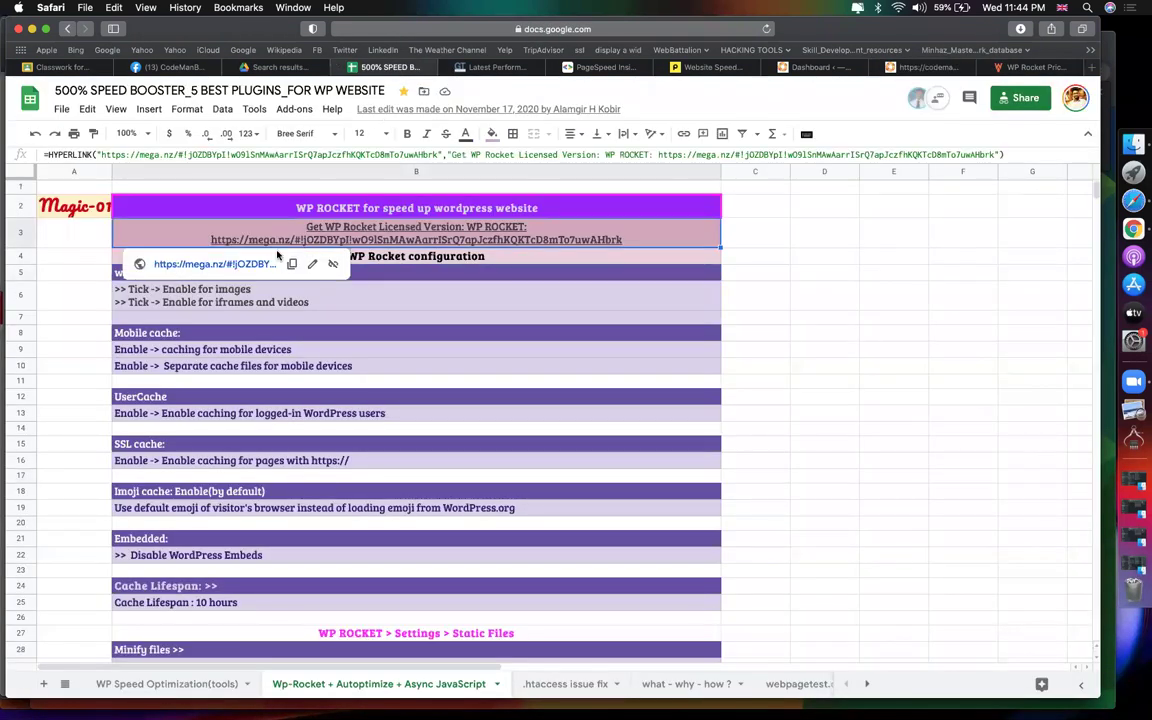
left_click(215, 262)
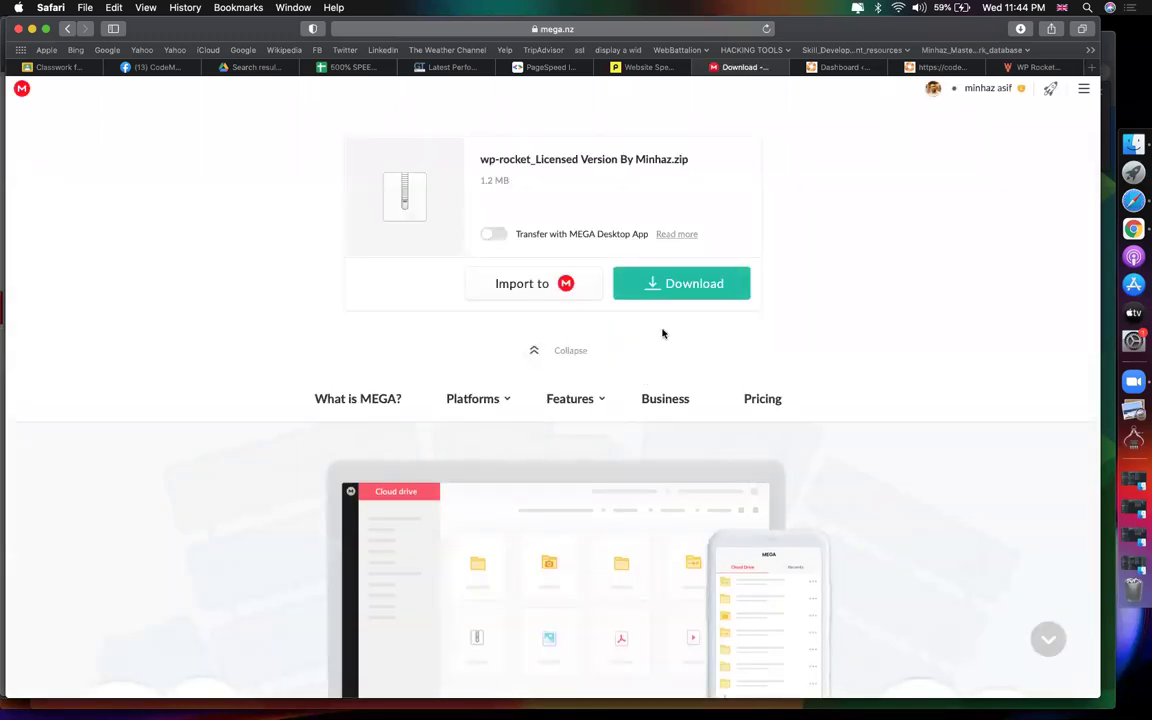
left_click(668, 284)
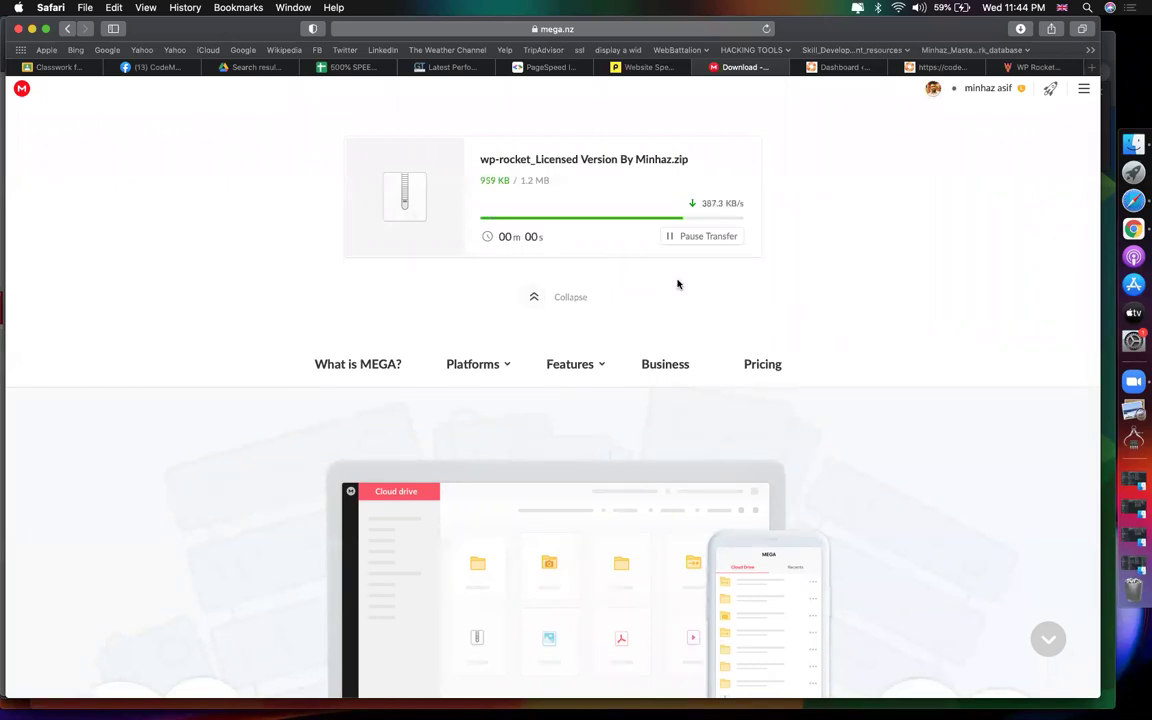
Go to Add Plugins in the WordPress admin and open the file chooser for uploading a plugin zip
left_click(840, 67)
scroll(107, 440, "down", 5)
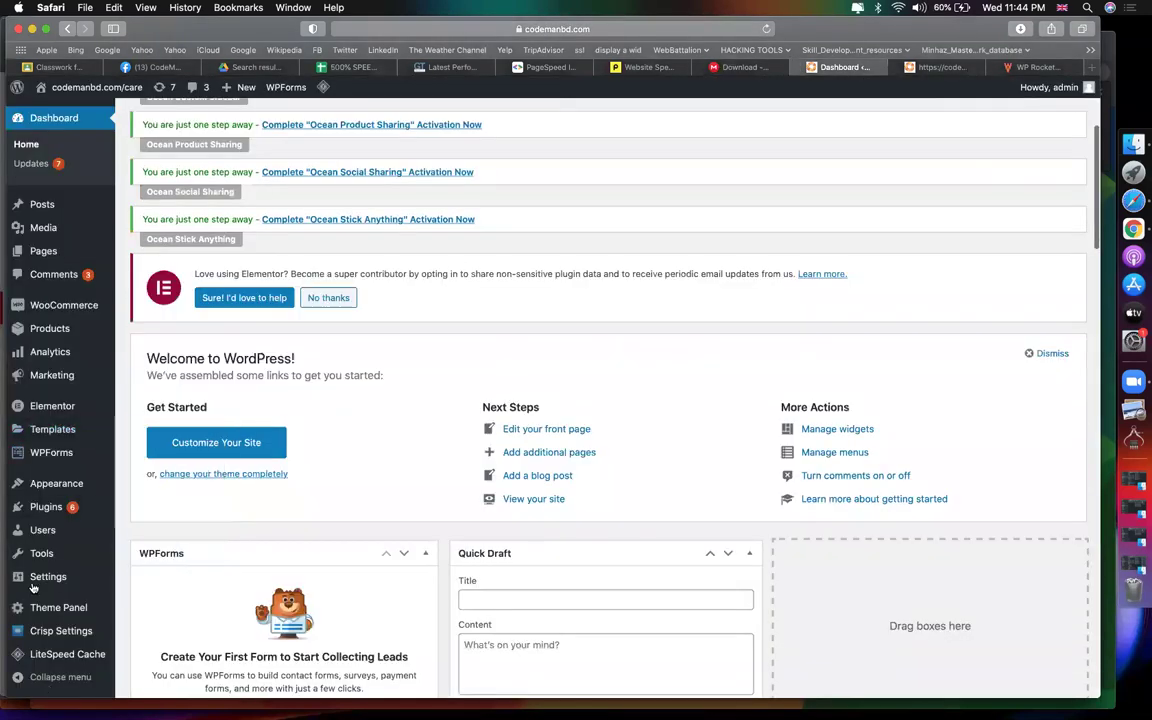
mouse_move(50, 507)
left_click(143, 528)
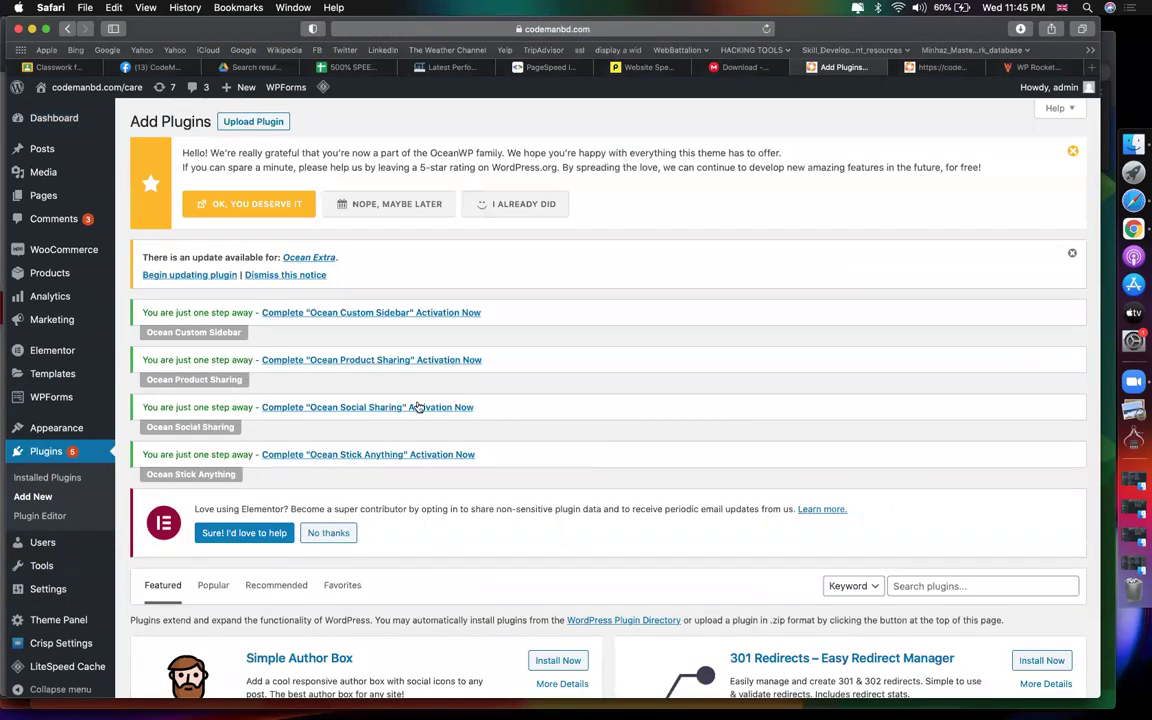
left_click(253, 122)
scroll(497, 507, "down", 3)
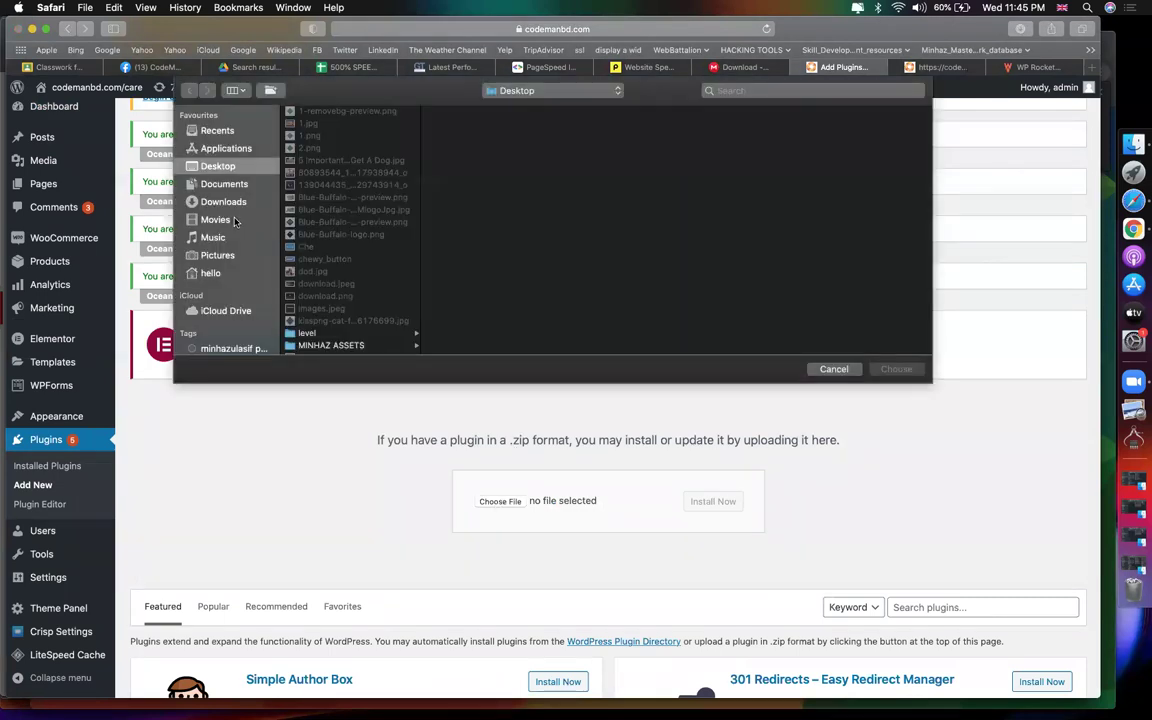
Choose the WP Rocket zip from the Downloads folder and install it as a plugin
left_click(224, 202)
left_click(312, 248)
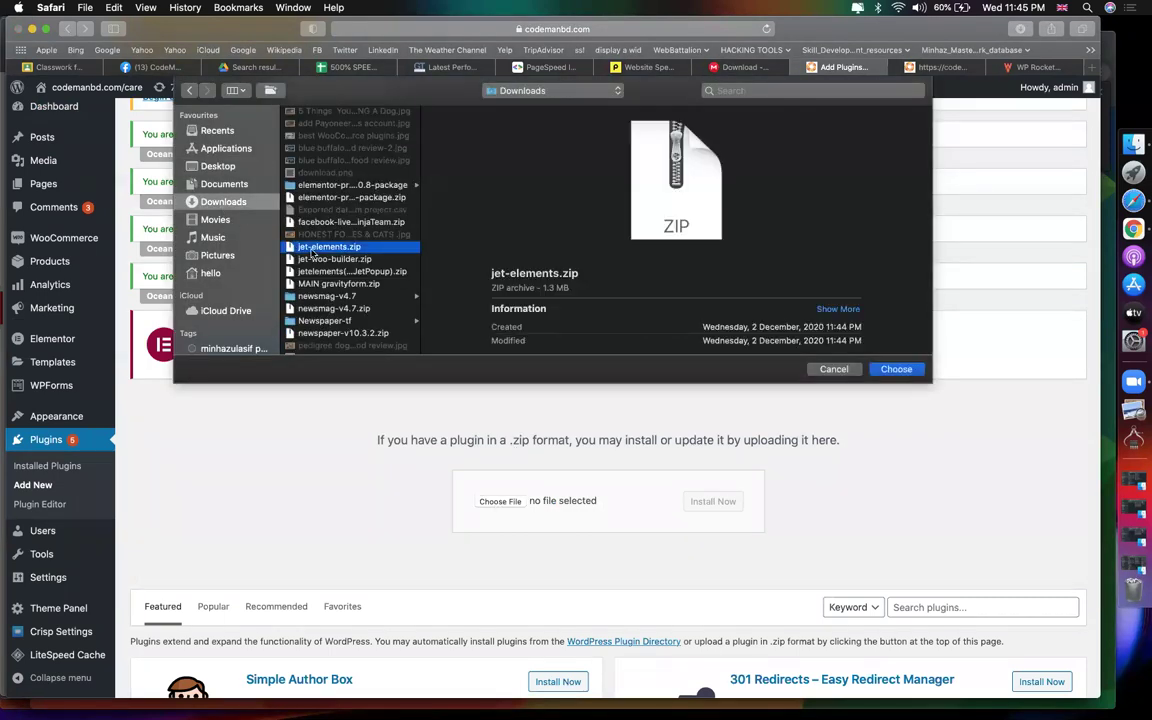
type("wp")
scroll(320, 300, "down", 1)
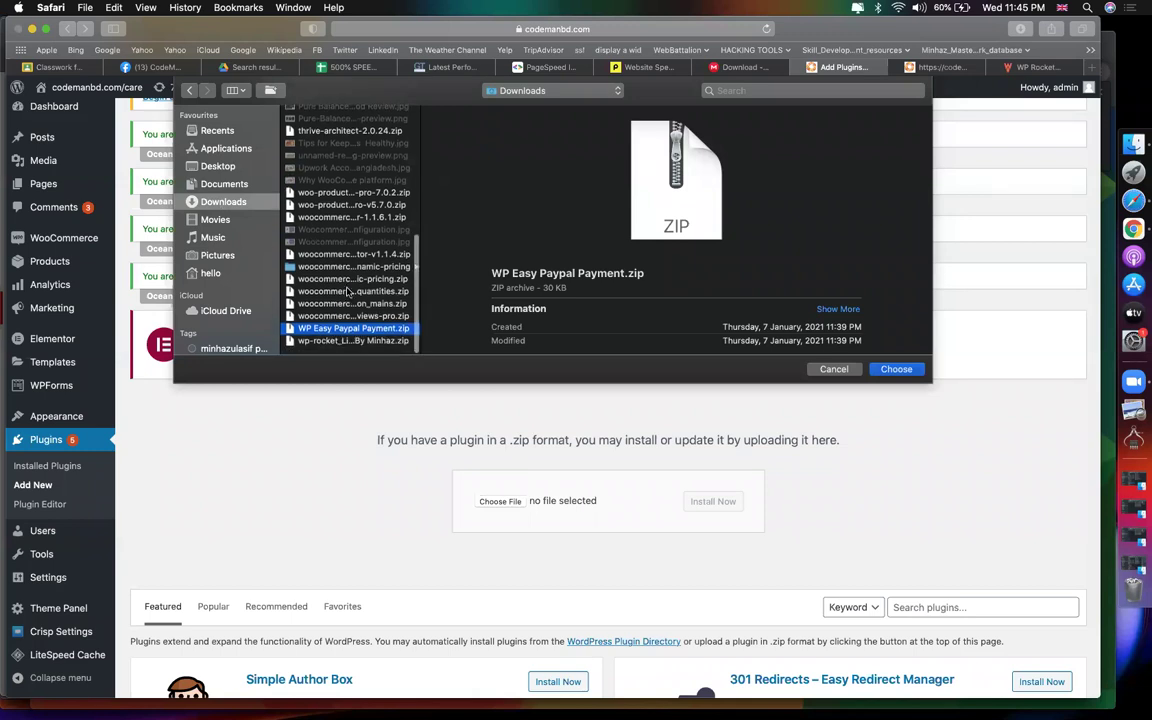
left_click(340, 348)
double_click(340, 348)
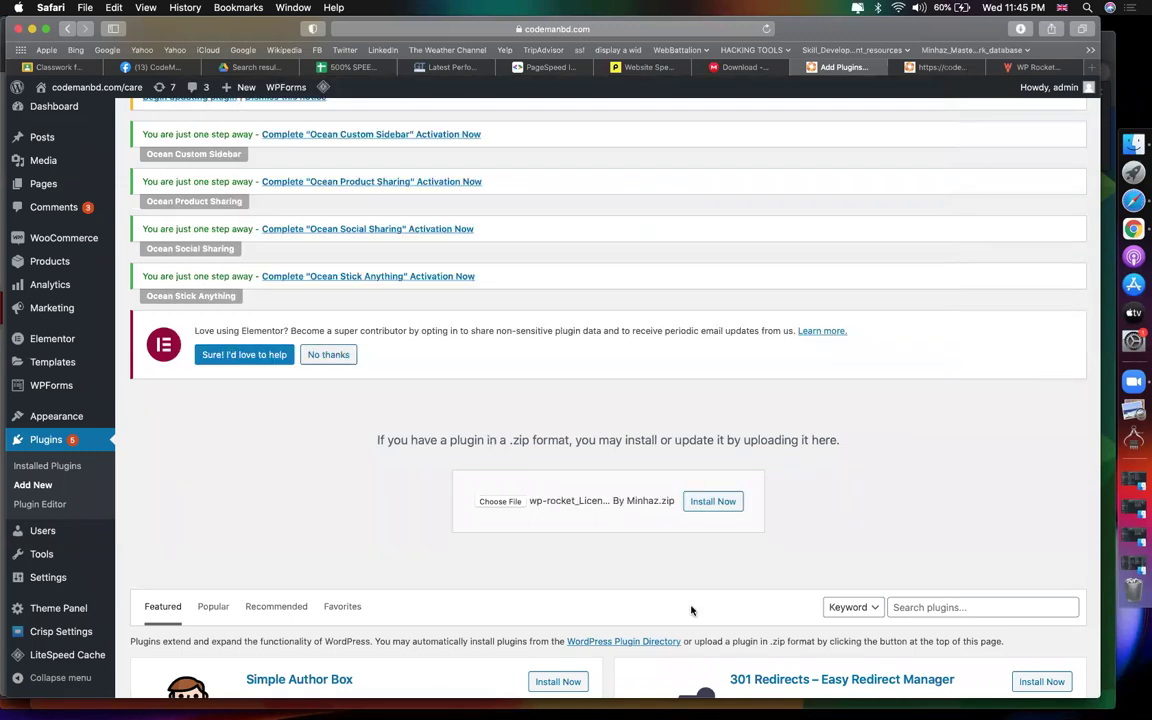
left_click(713, 500)
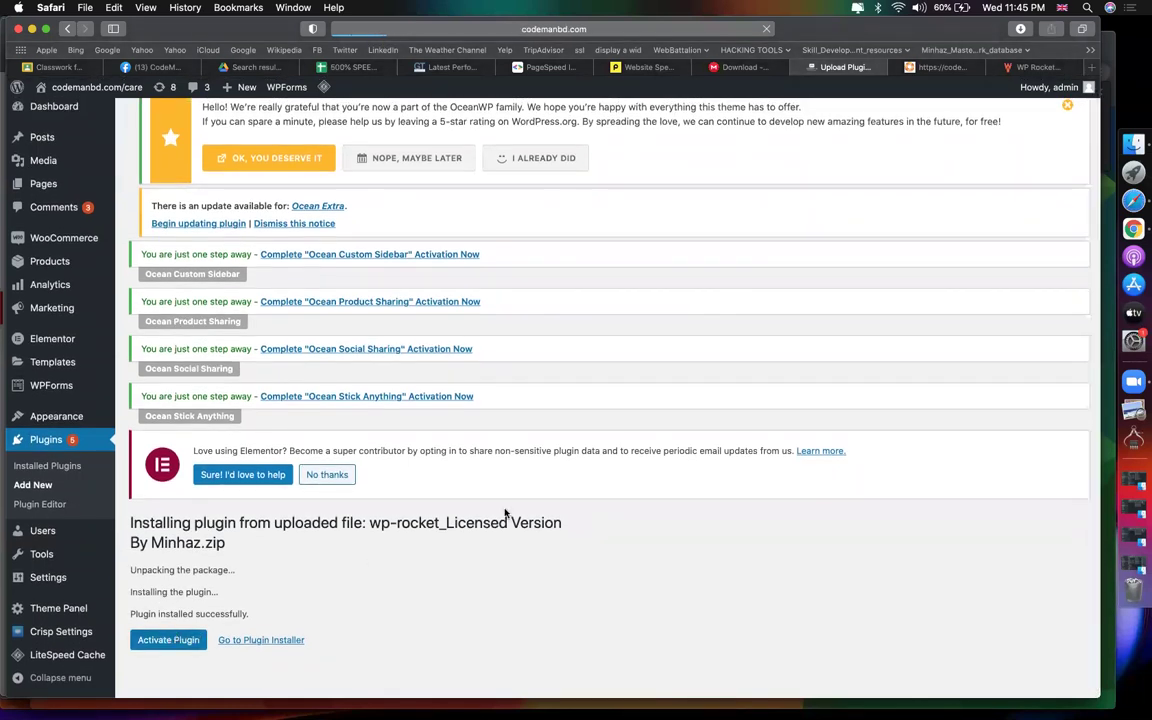
Move the speed booster spreadsheet's browser tab next to the WordPress plugin upload tab
left_click_drag(343, 67, 745, 67)
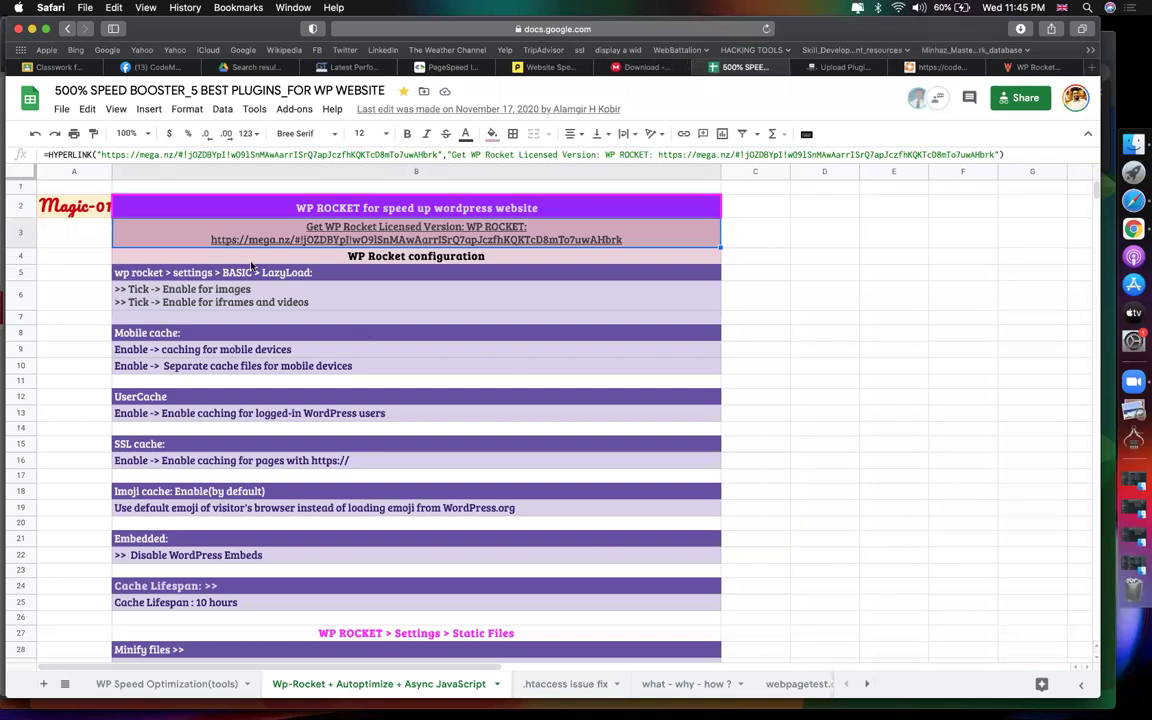
Open the WP Rocket settings in the WordPress admin and find the LazyLoad section named in the spreadsheet checklist
triple_click(161, 276)
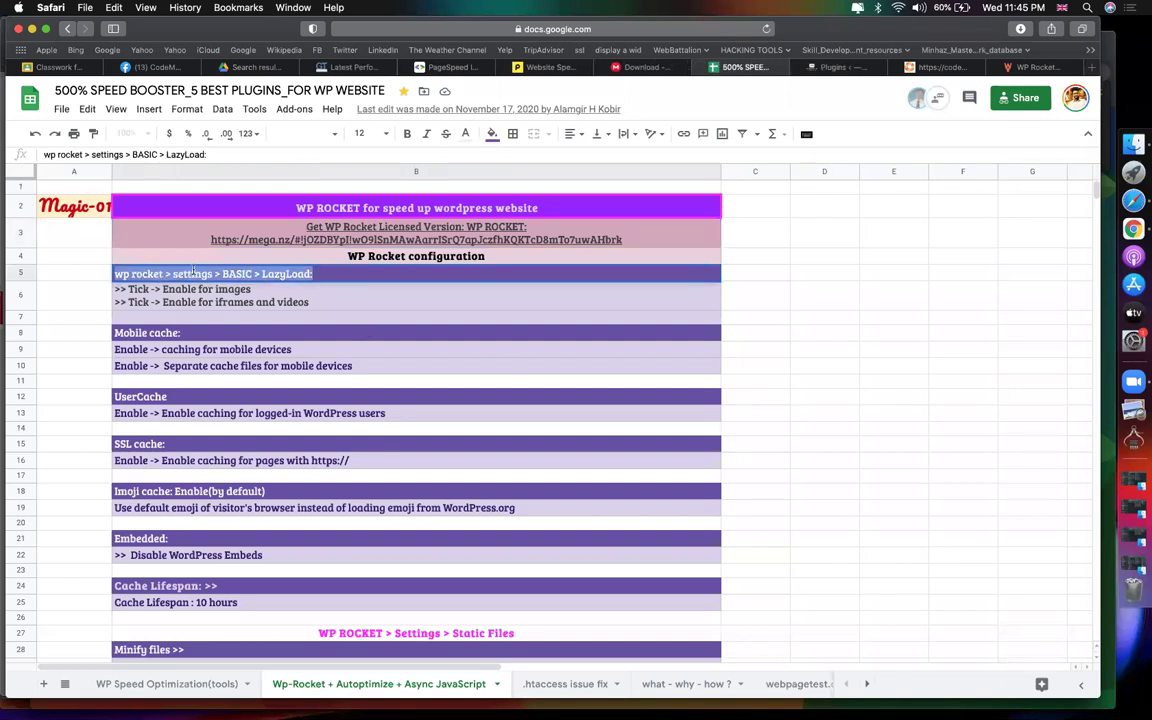
left_click(835, 68)
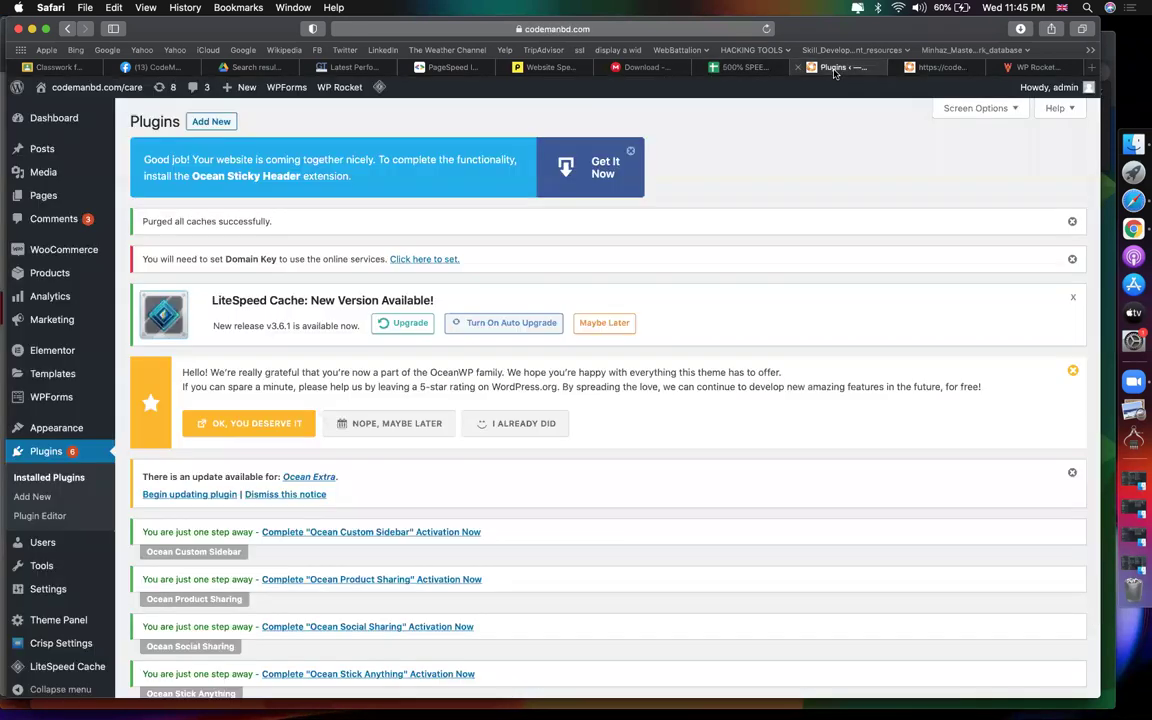
mouse_move(310, 89)
left_click(338, 111)
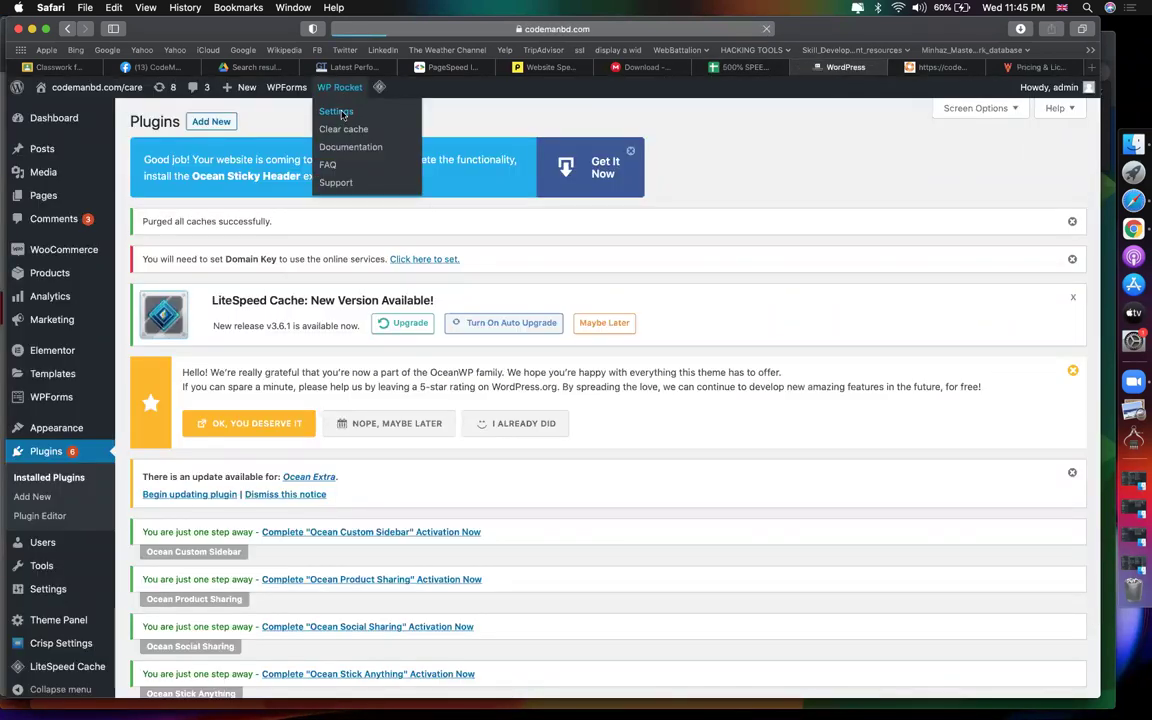
scroll(366, 350, "down", 5)
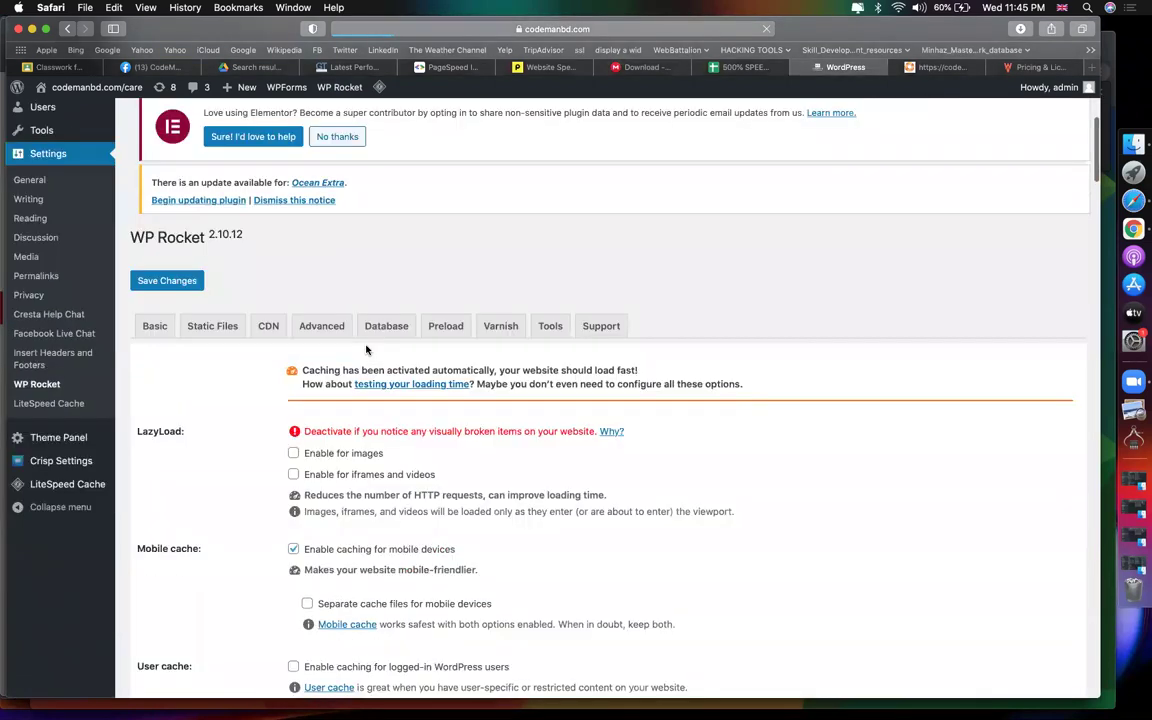
double_click(174, 449)
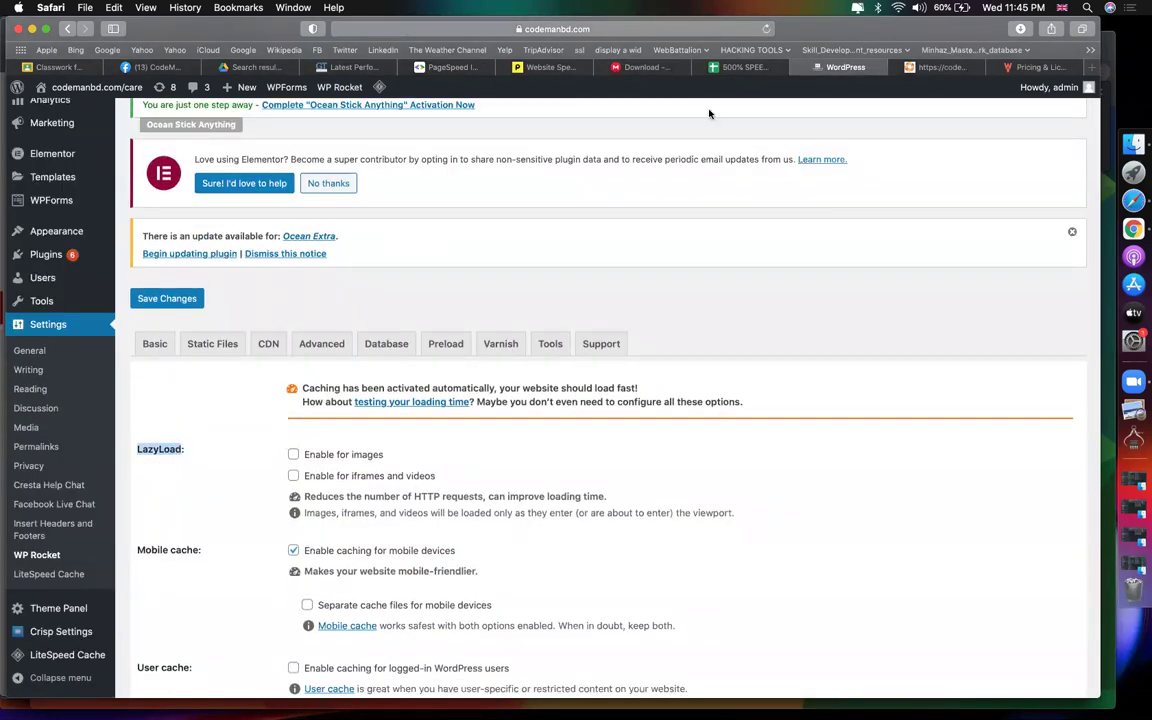
Following the checklist, enable LazyLoad for images and for iframes and videos in the WP Rocket settings
left_click(742, 68)
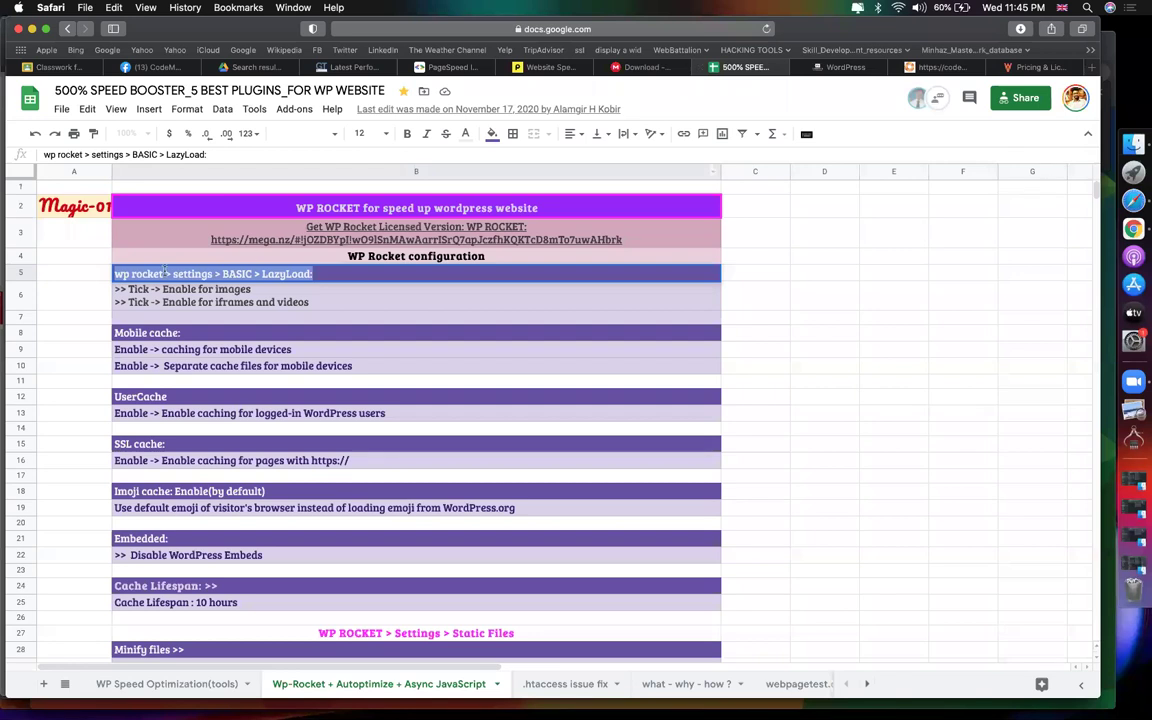
left_click(197, 293)
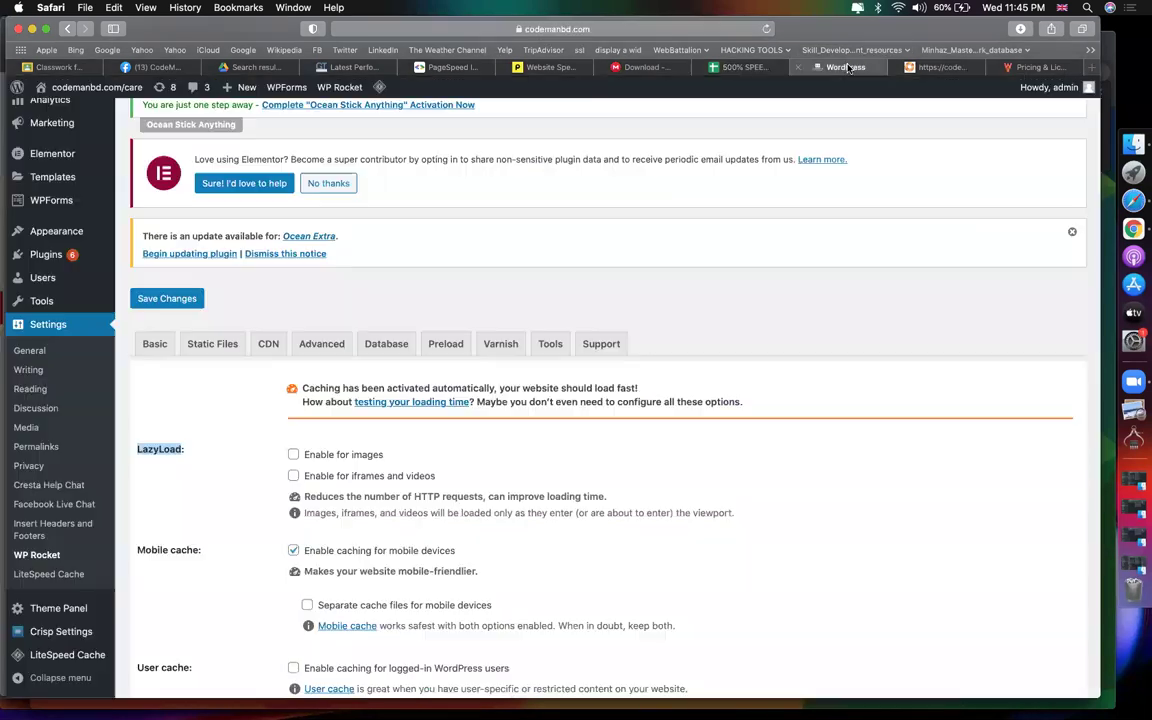
left_click(845, 67)
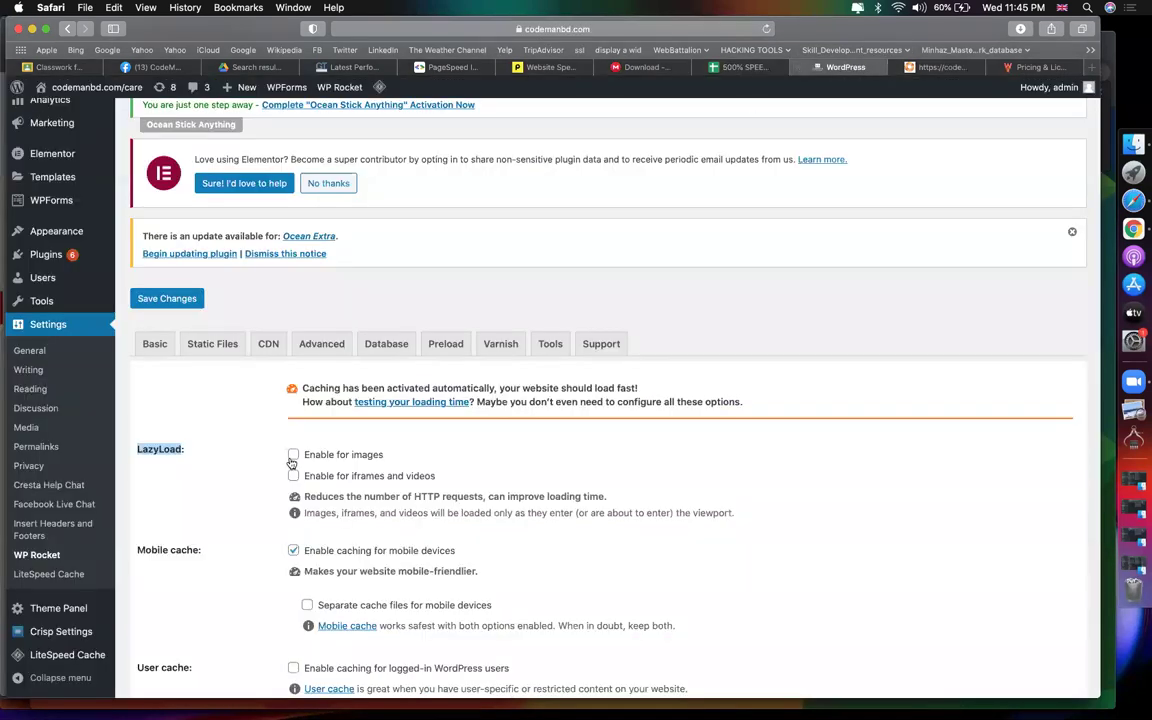
left_click(293, 460)
left_click(293, 490)
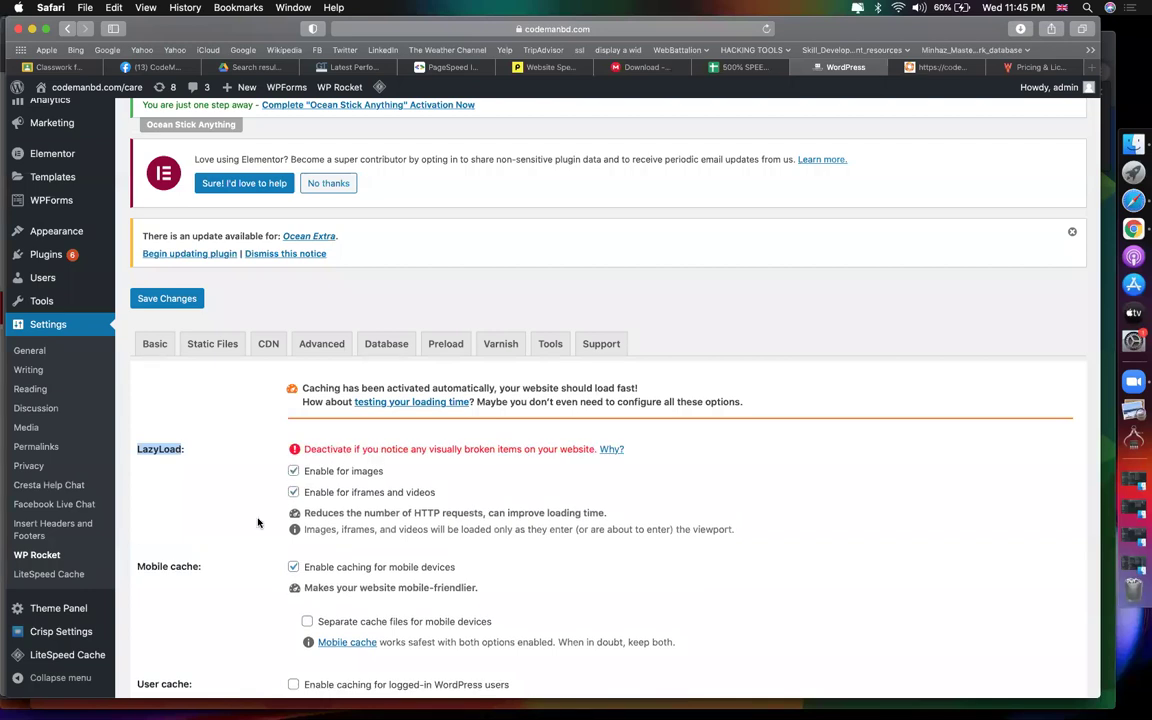
Consult the checklist's Mobile cache entry and enable separate cache files for mobile devices in WP Rocket
scroll(257, 522, "down", 5)
left_click(740, 67)
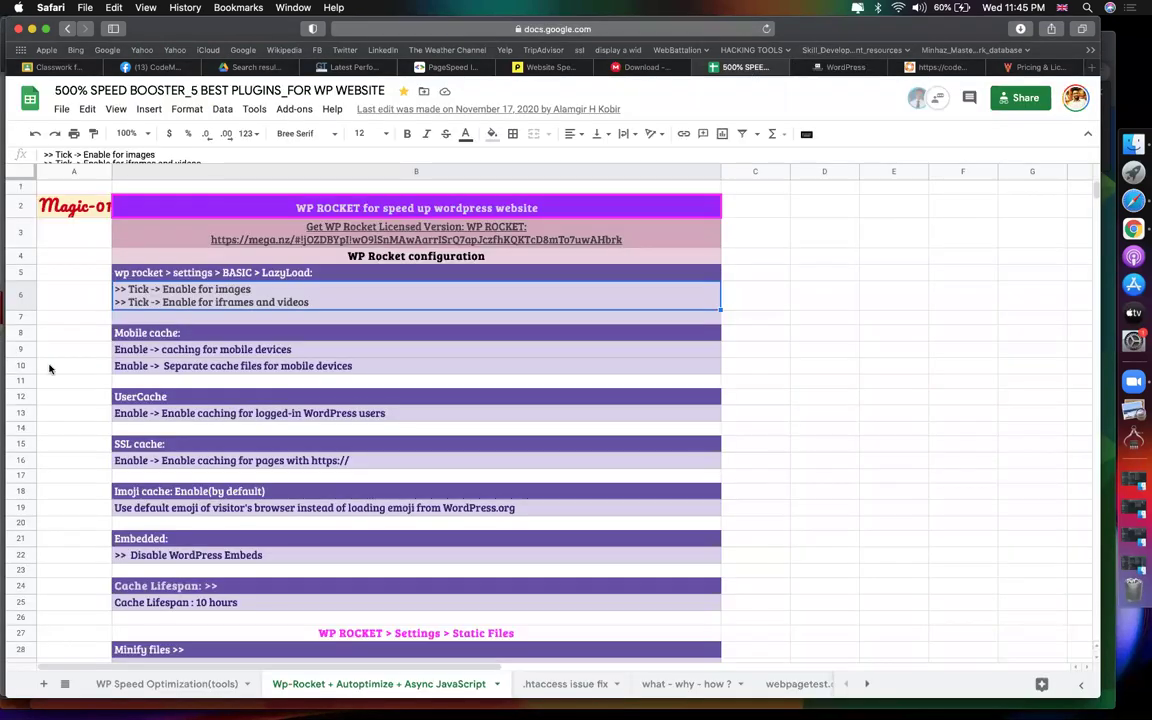
left_click(128, 336)
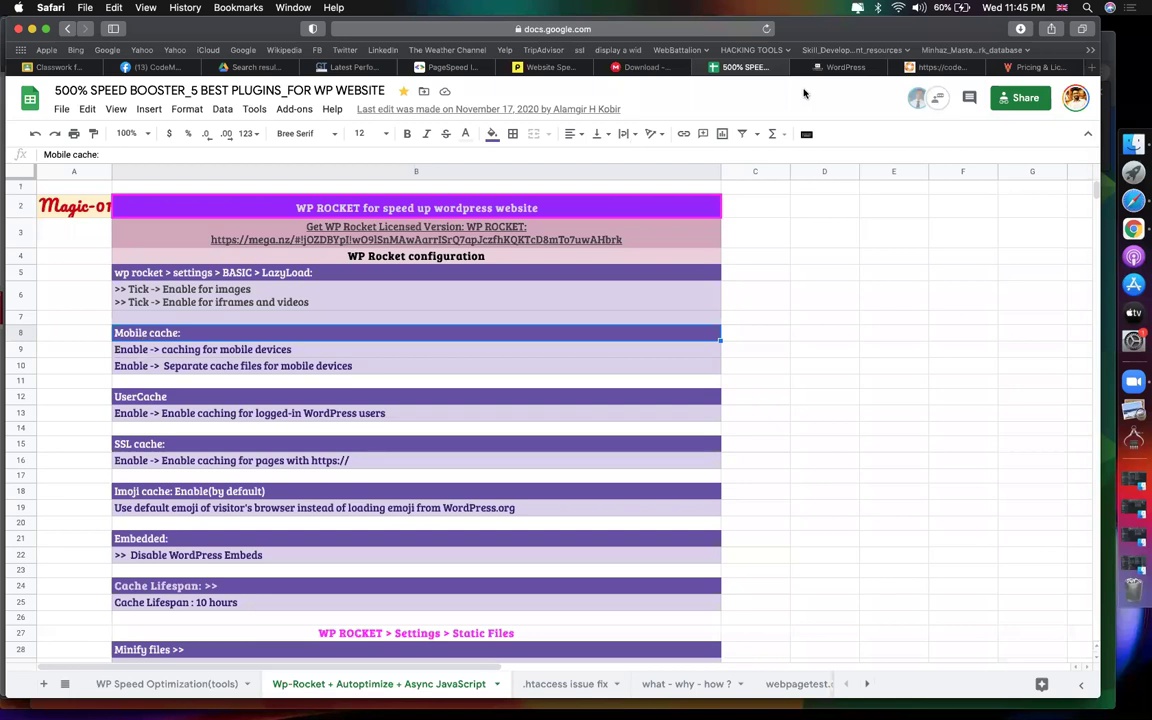
left_click(846, 67)
left_click(307, 388)
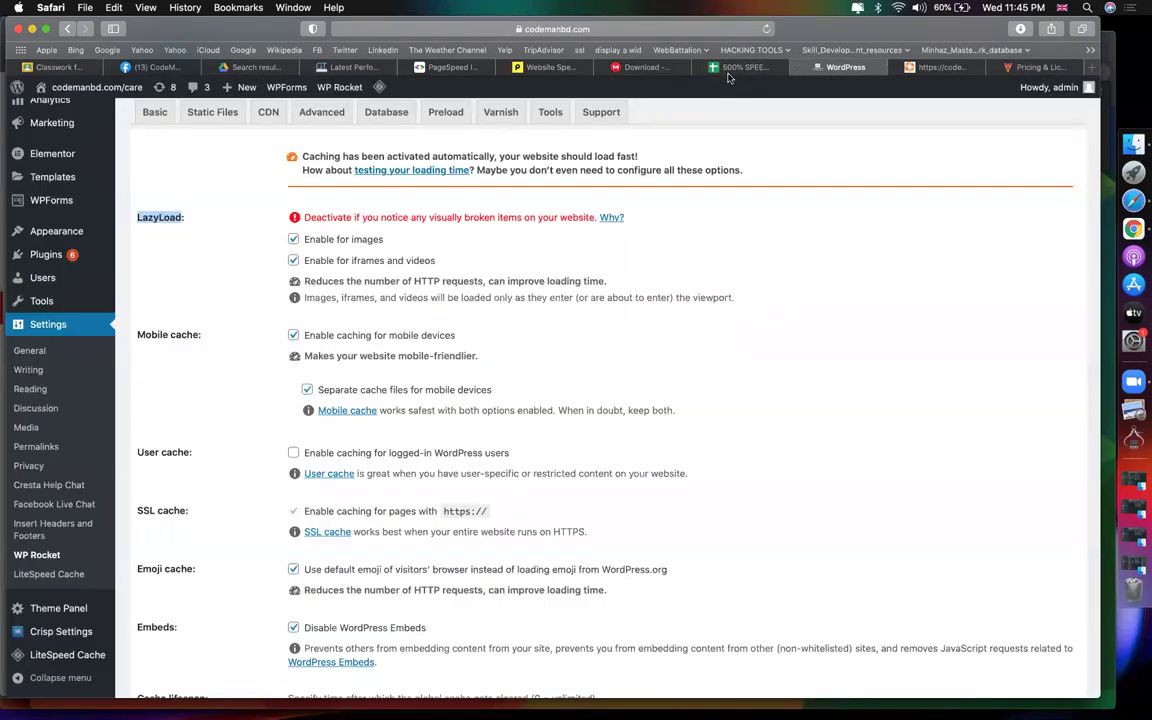
Consult the checklist's UserCache entry and enable caching for logged-in WordPress users in WP Rocket
left_click(742, 67)
key("Down")
key("Down")
key("Down")
key("Down")
key("Down")
key("Down")
key("Down")
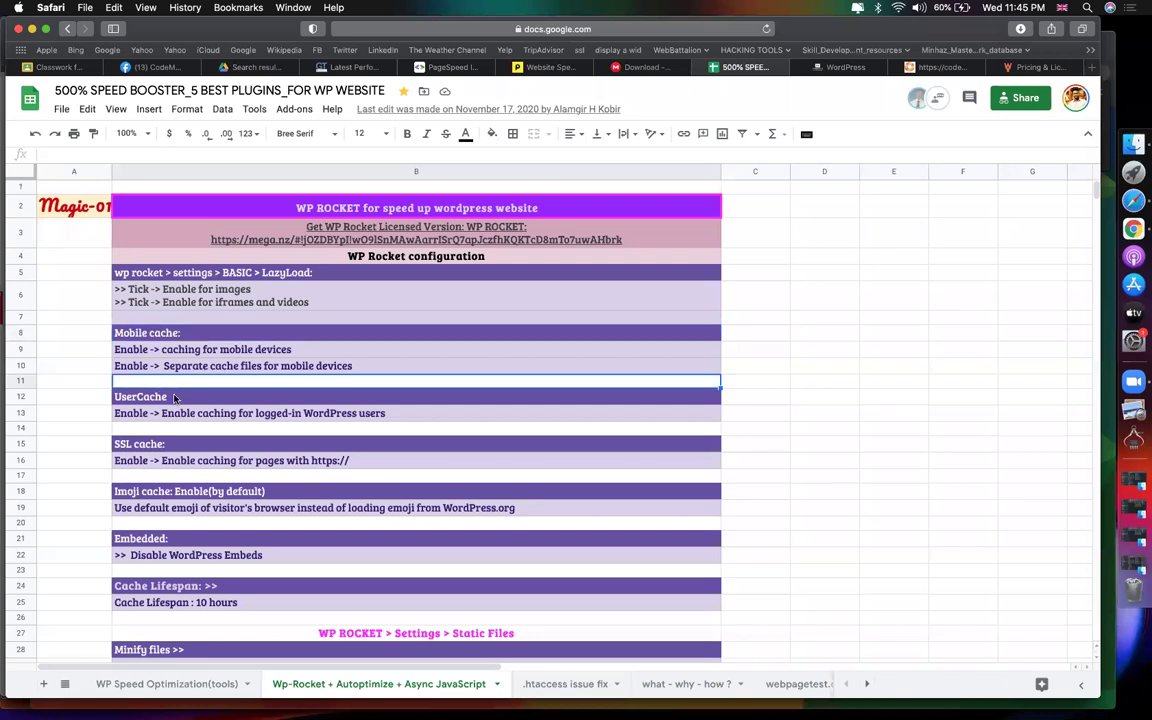
left_click(845, 67)
scroll(400, 330, "down", 3)
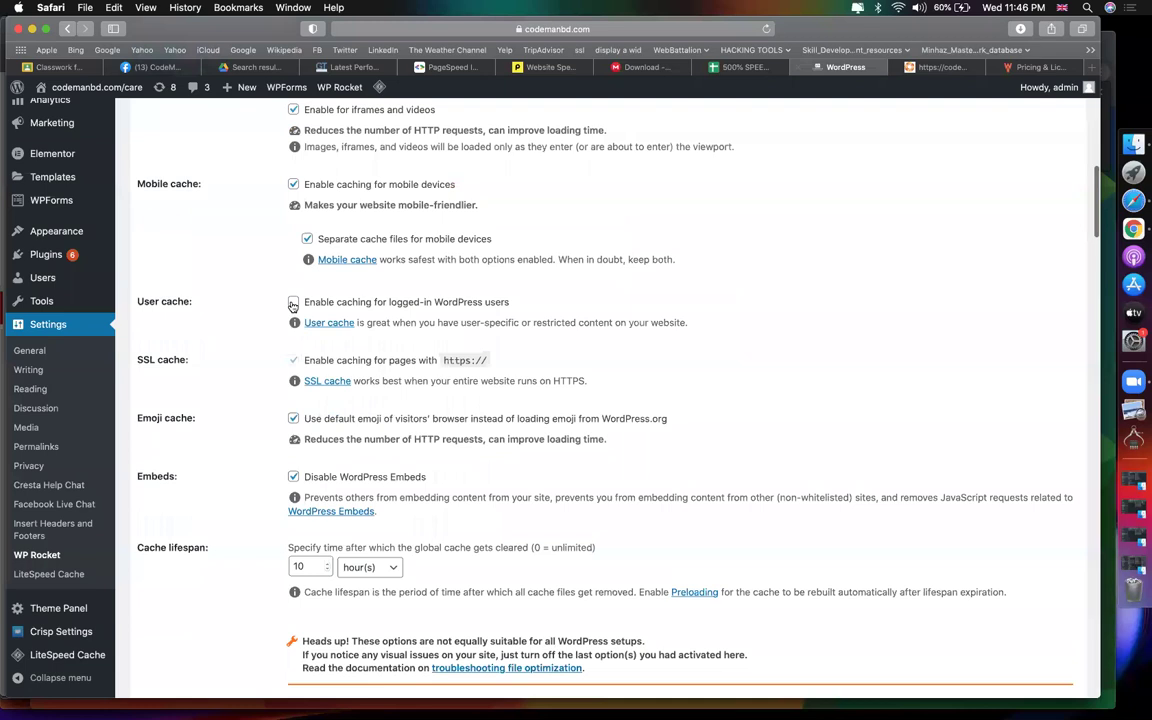
left_click(293, 301)
left_click(295, 361)
Check WP Rocket's SSL cache, emoji cache, embeds and cache lifespan settings against the spreadsheet checklist
left_click(764, 69)
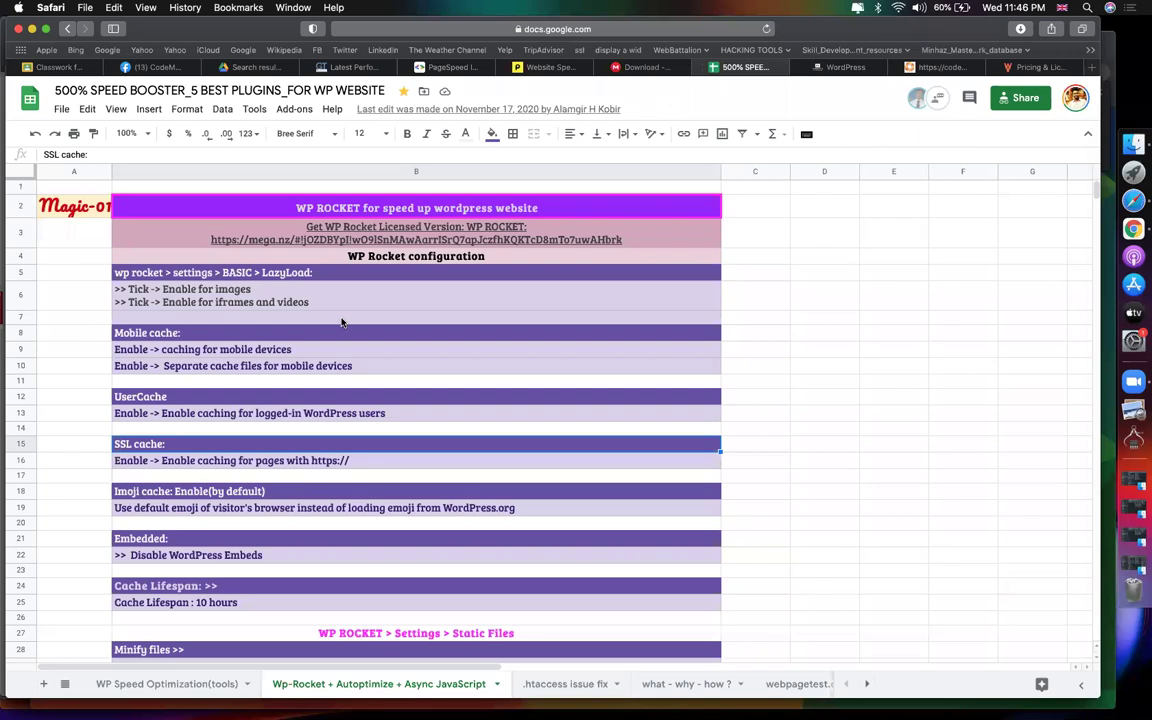
right_click(240, 445)
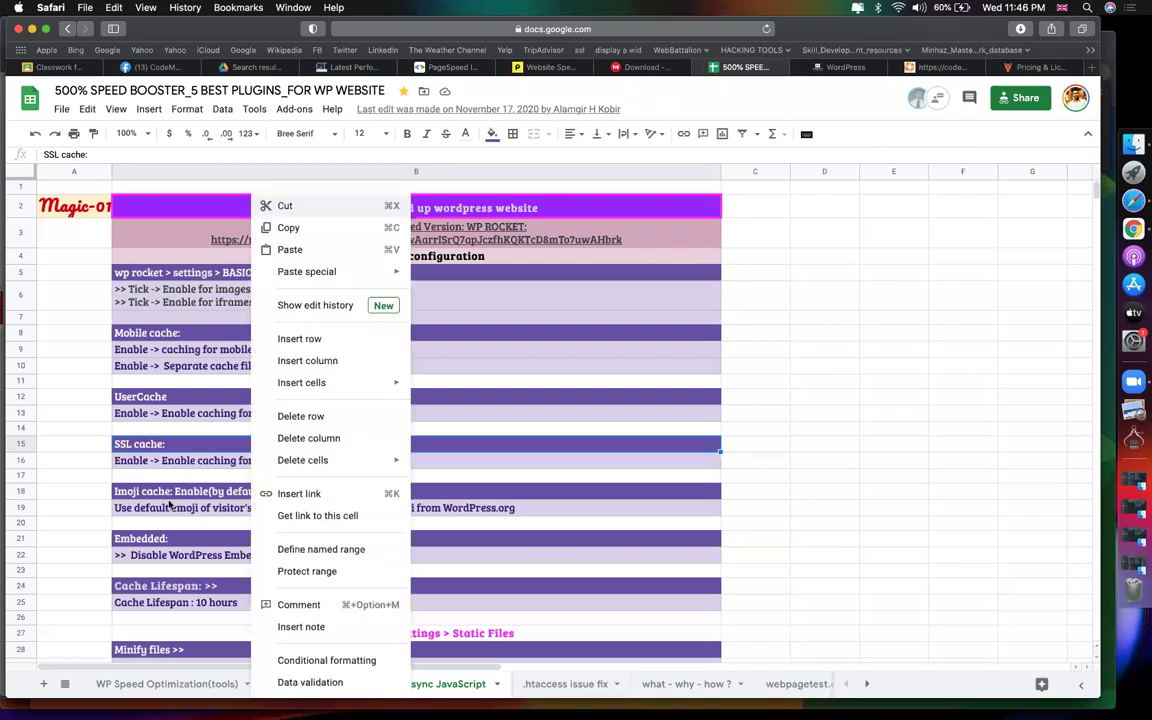
left_click(216, 500)
scroll(216, 500, "down", 3)
left_click(184, 361)
left_click(232, 408)
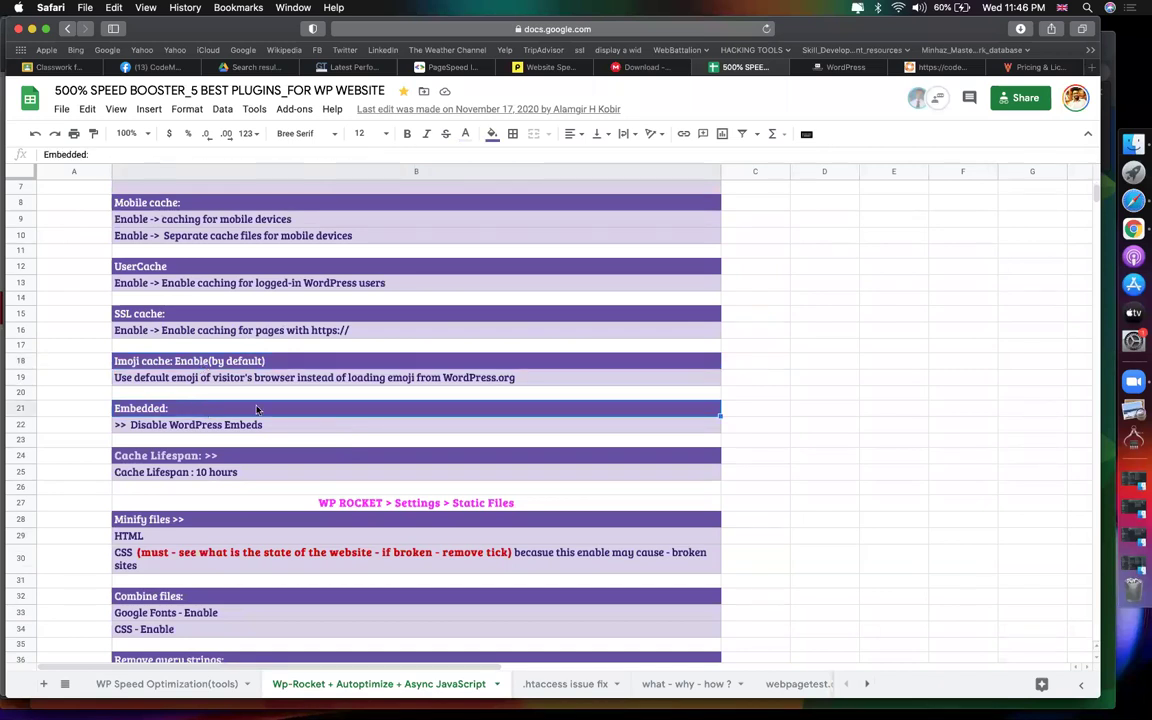
left_click(829, 70)
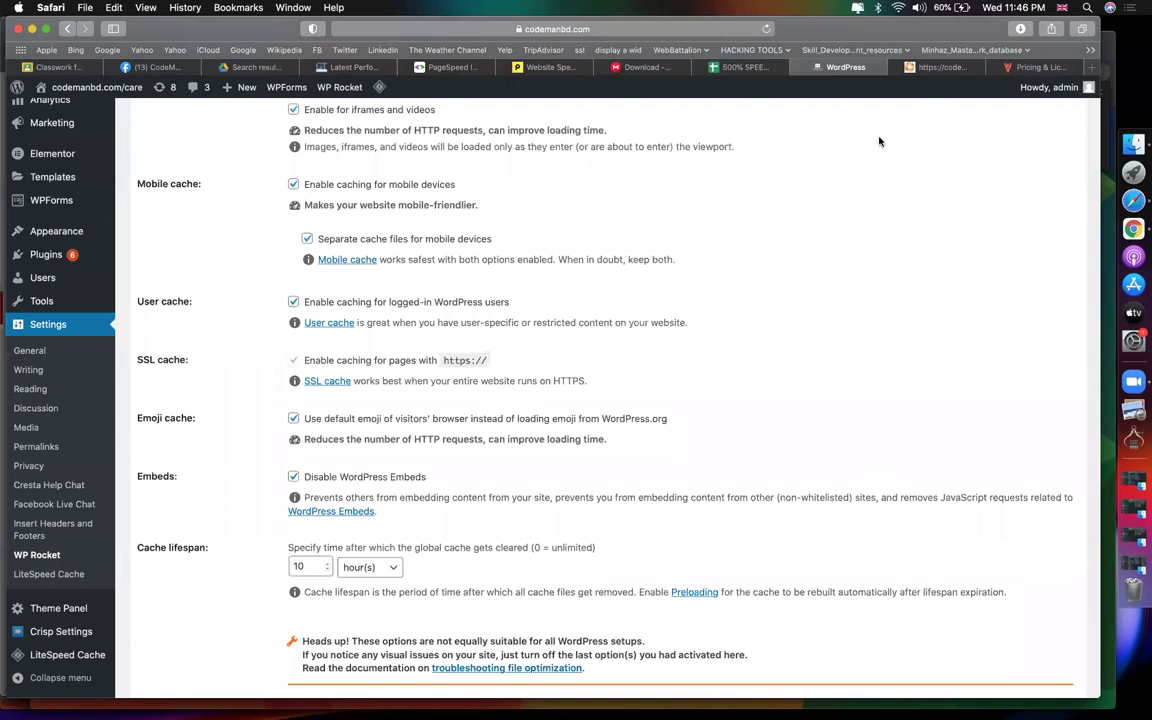
left_click(731, 70)
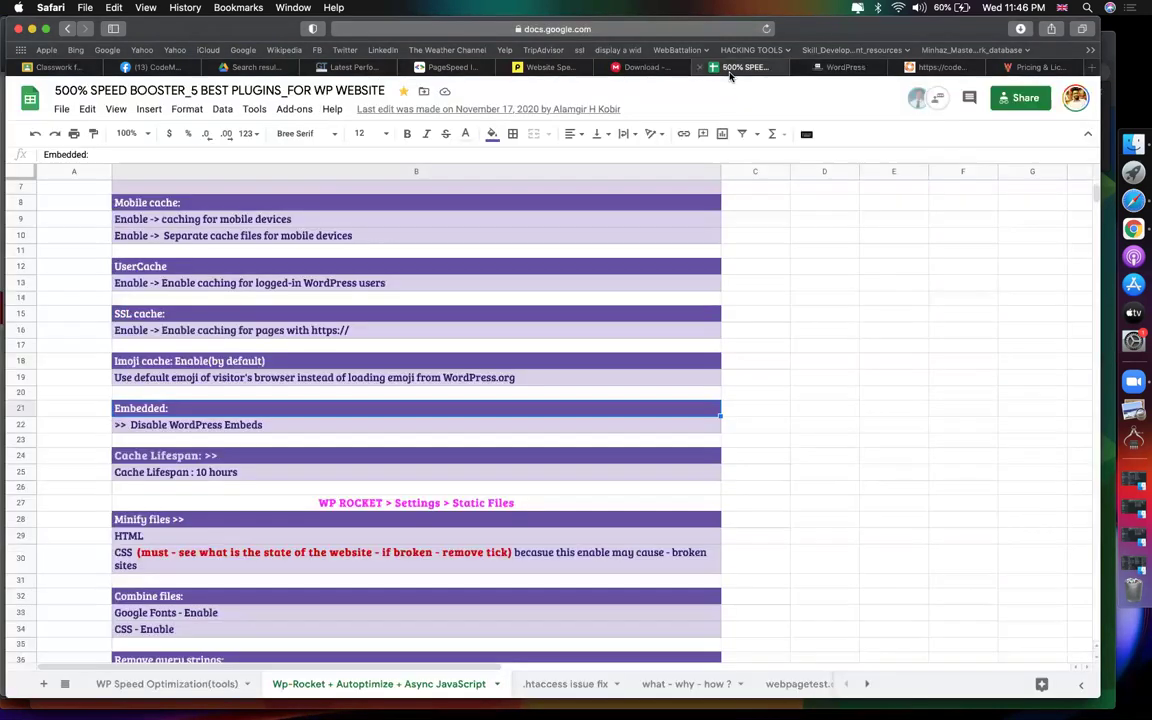
left_click(210, 457)
left_click(237, 468)
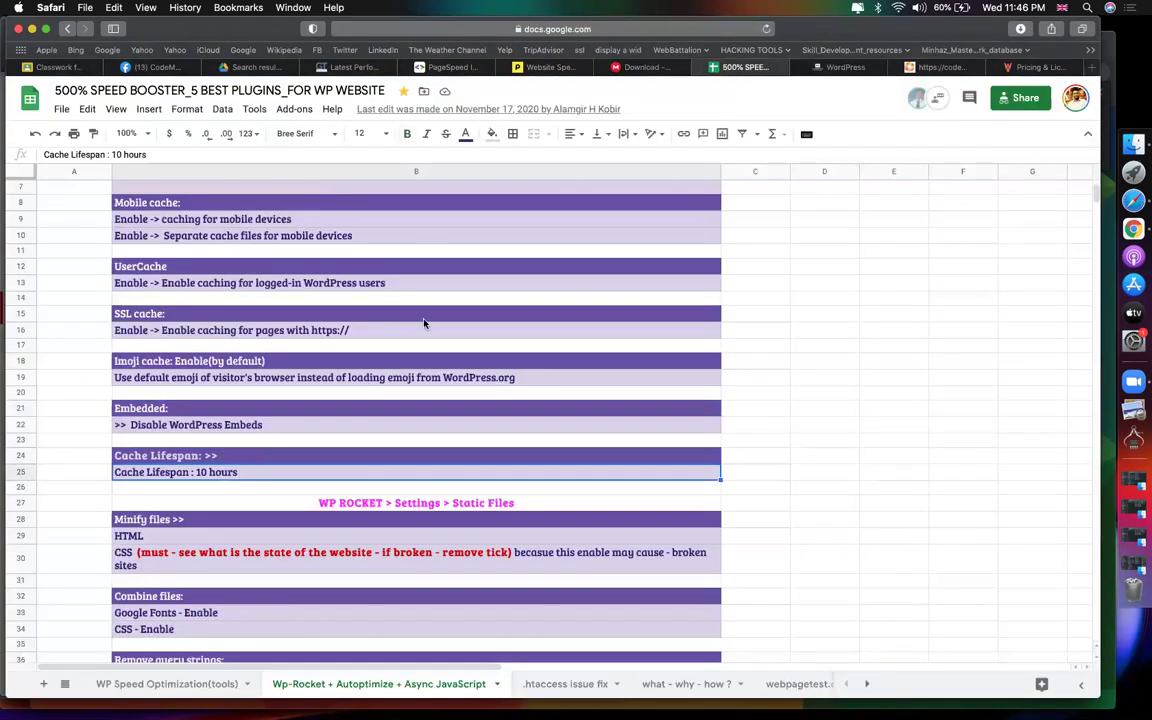
left_click(843, 68)
scroll(343, 367, "down", 5)
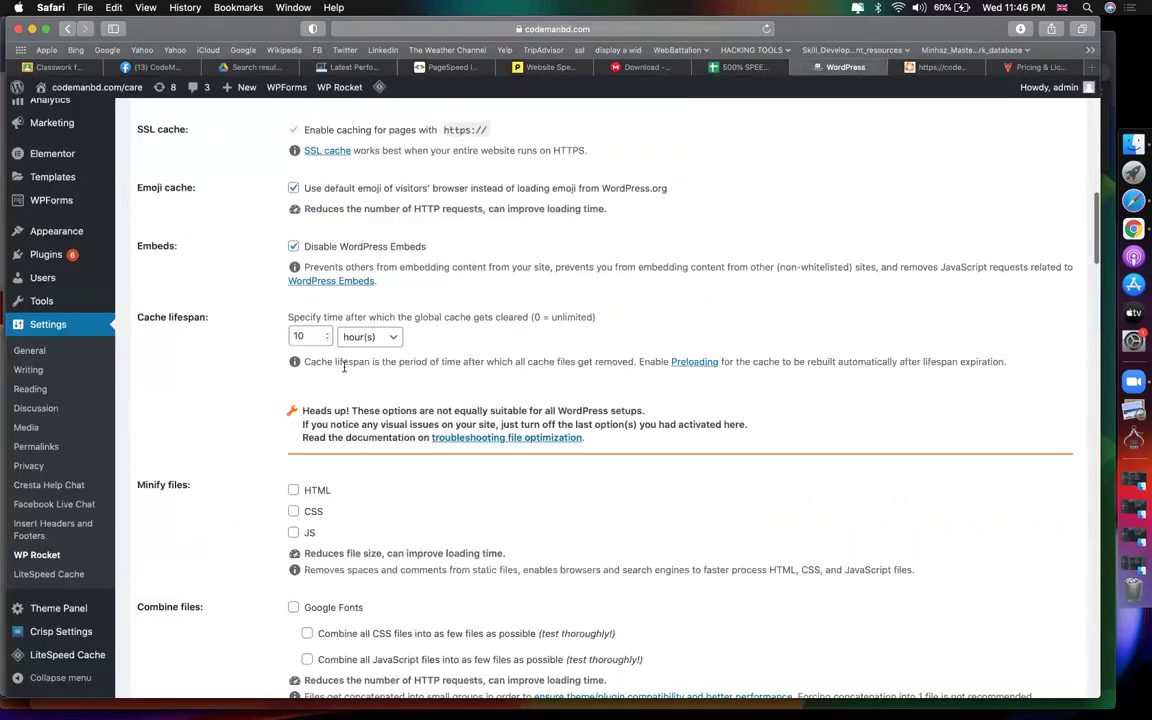
left_click(311, 337)
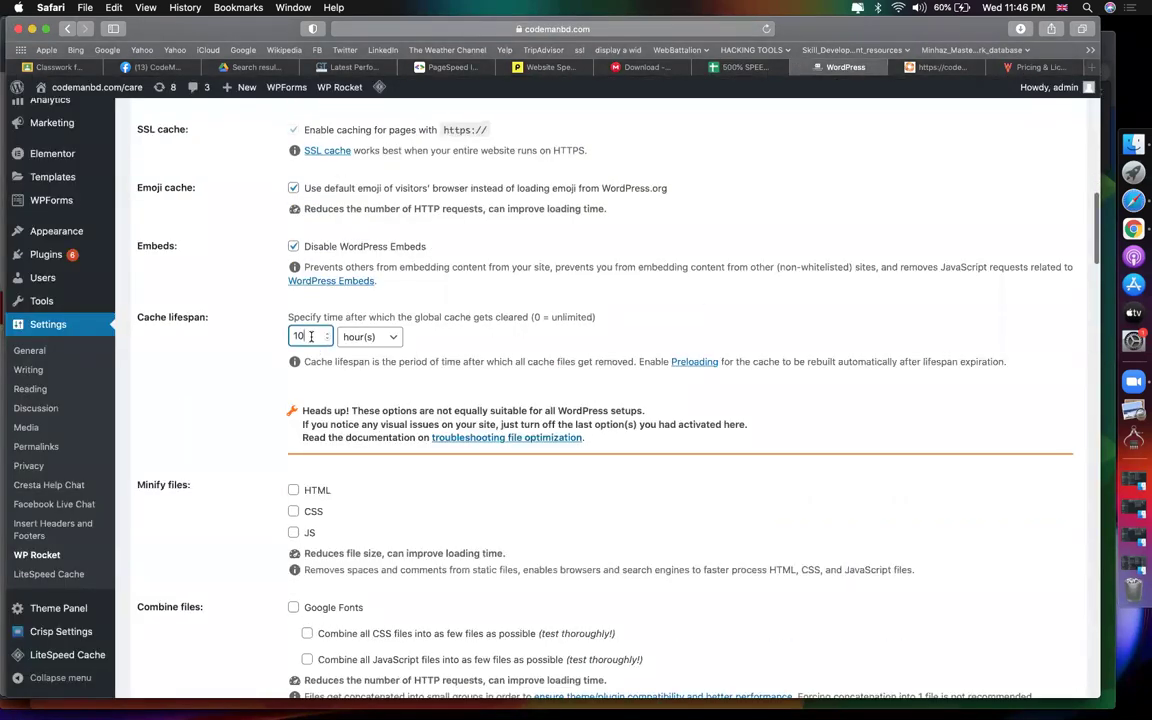
Consult the checklist's Static Files section and enable minification of HTML and CSS files in WP Rocket
left_click(754, 76)
left_click(101, 458)
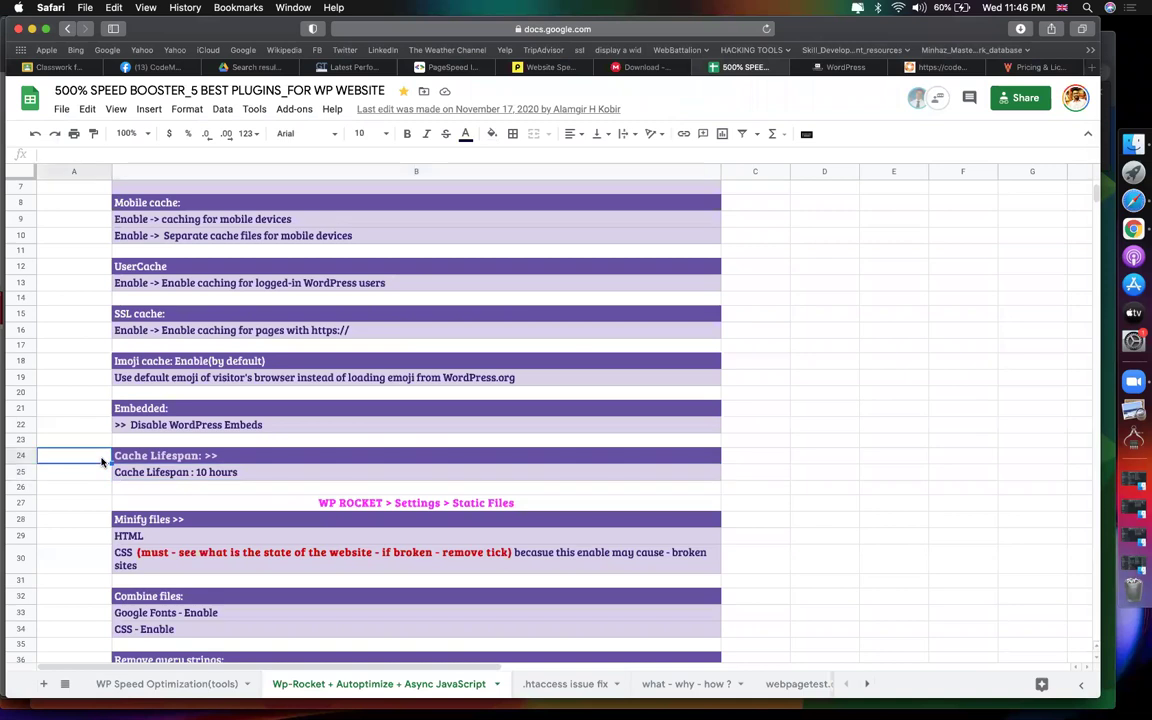
scroll(103, 463, "down", 5)
left_click(380, 287)
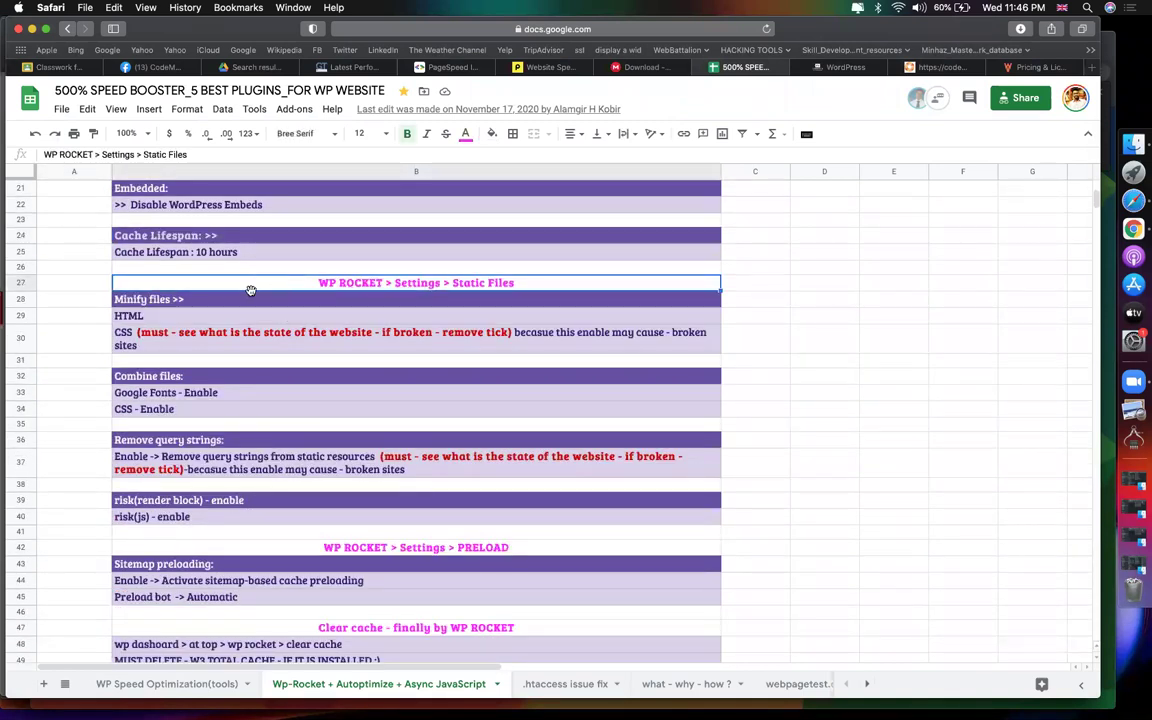
key("Down")
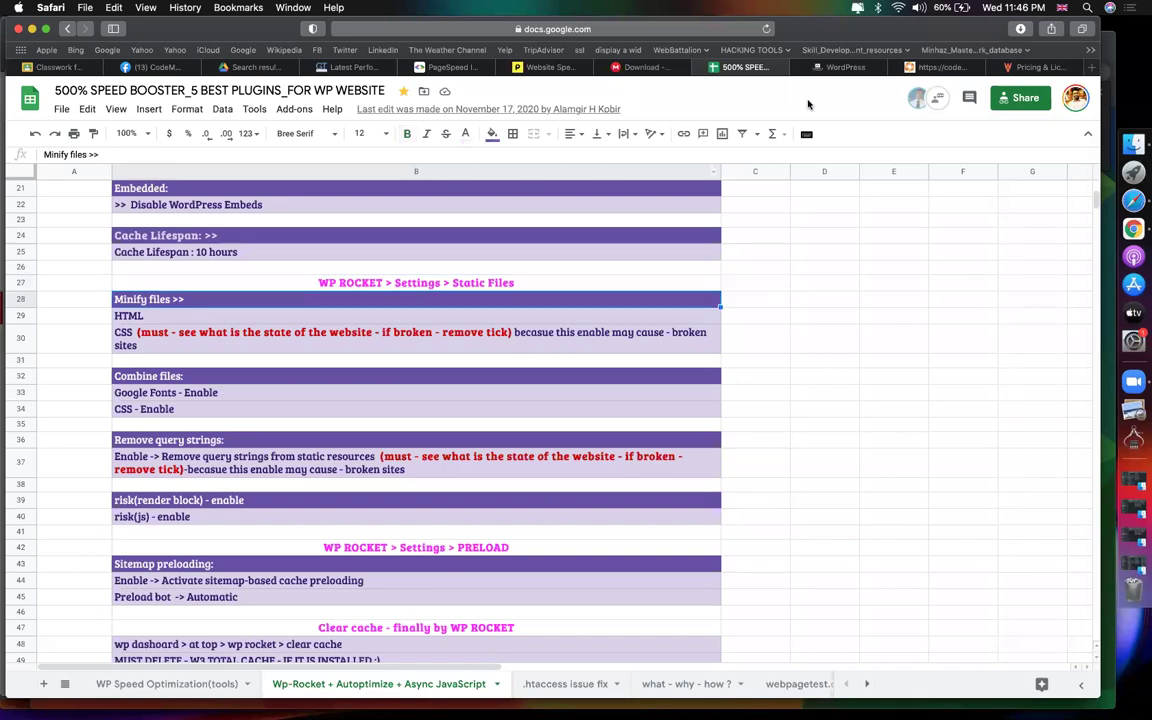
key("Down")
key("Down")
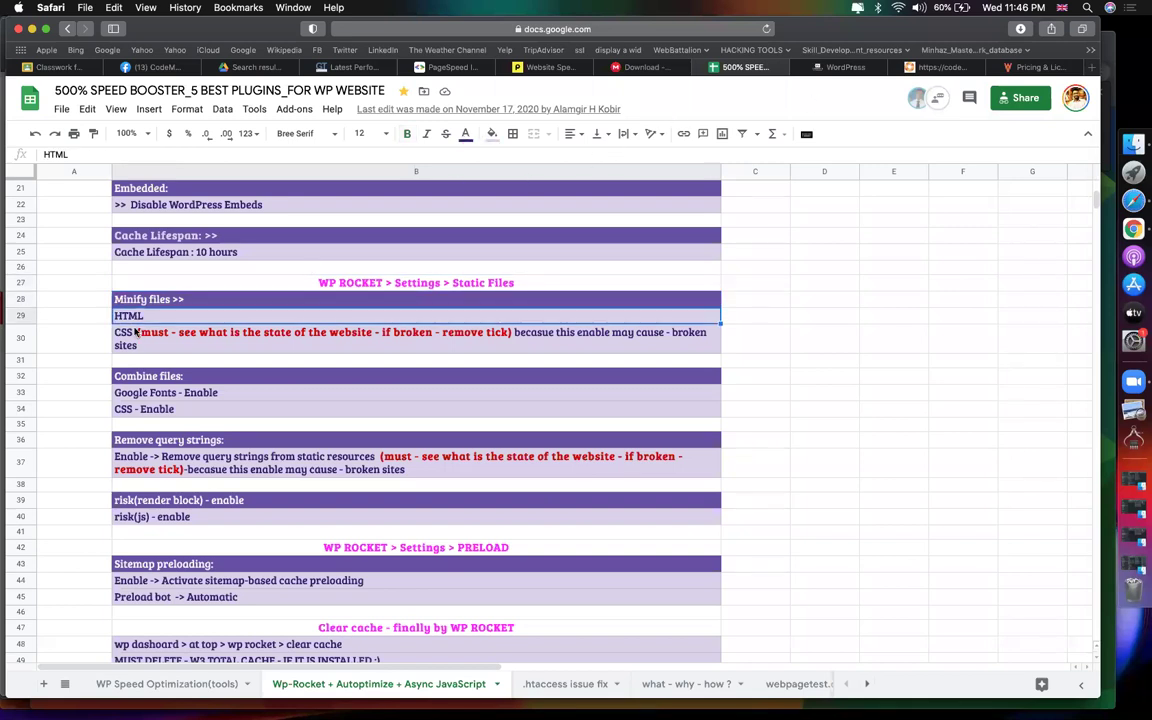
left_click(829, 68)
scroll(168, 273, "down", 5)
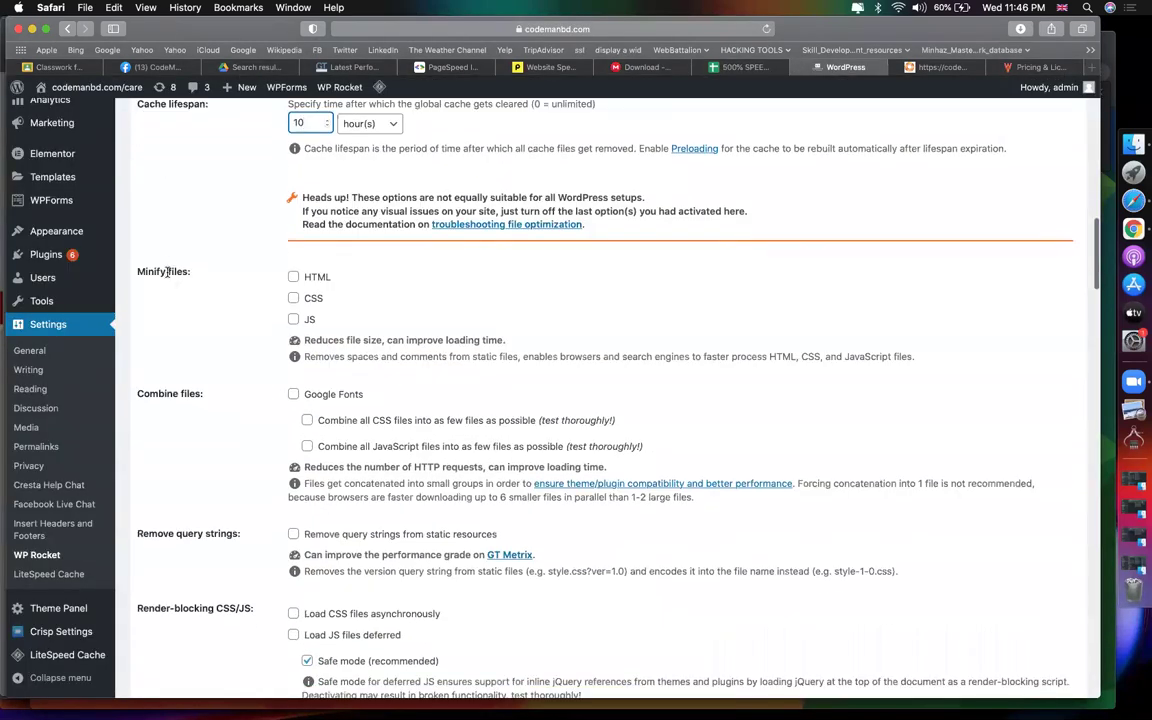
left_click(293, 276)
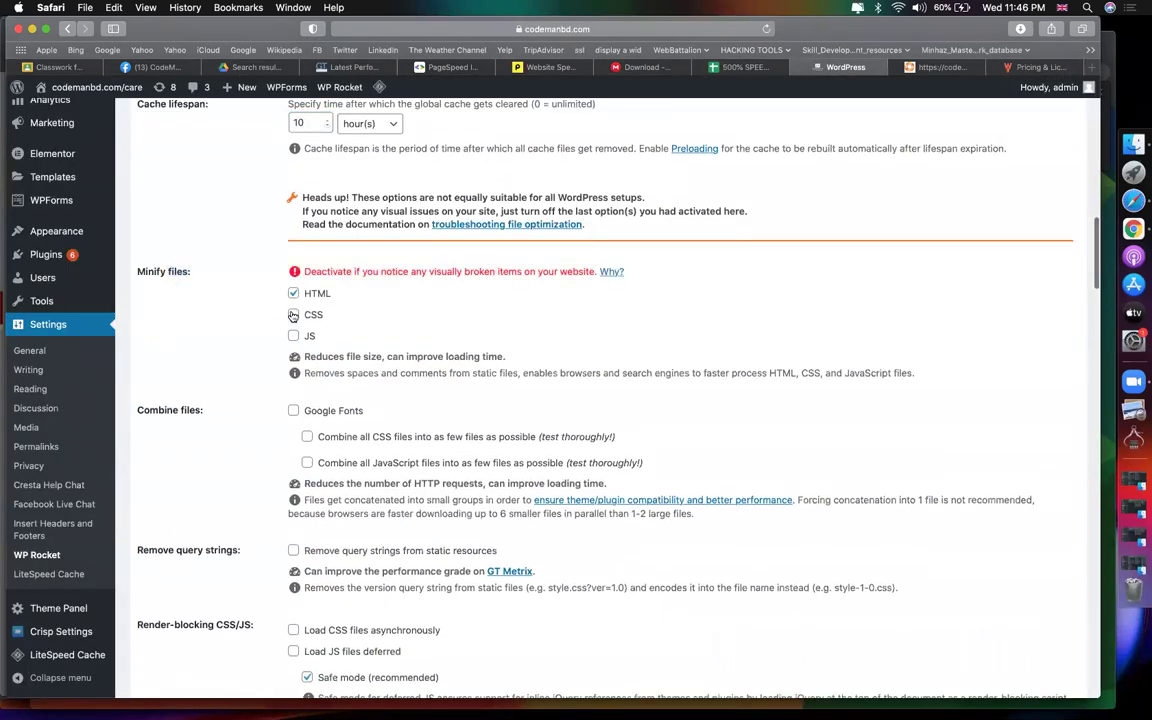
left_click(293, 315)
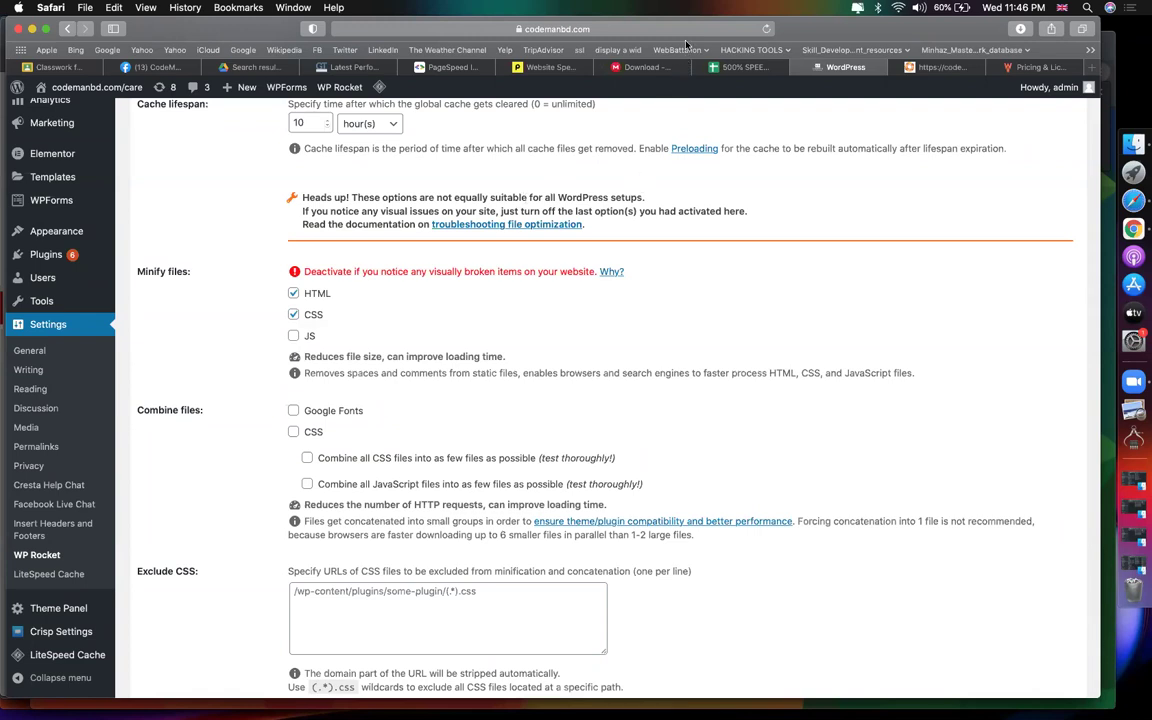
Consult the checklist's Combine files entries and enable combining of Google Fonts and CSS in WP Rocket
left_click(731, 68)
left_click(200, 378)
left_click(202, 393)
left_click(207, 409)
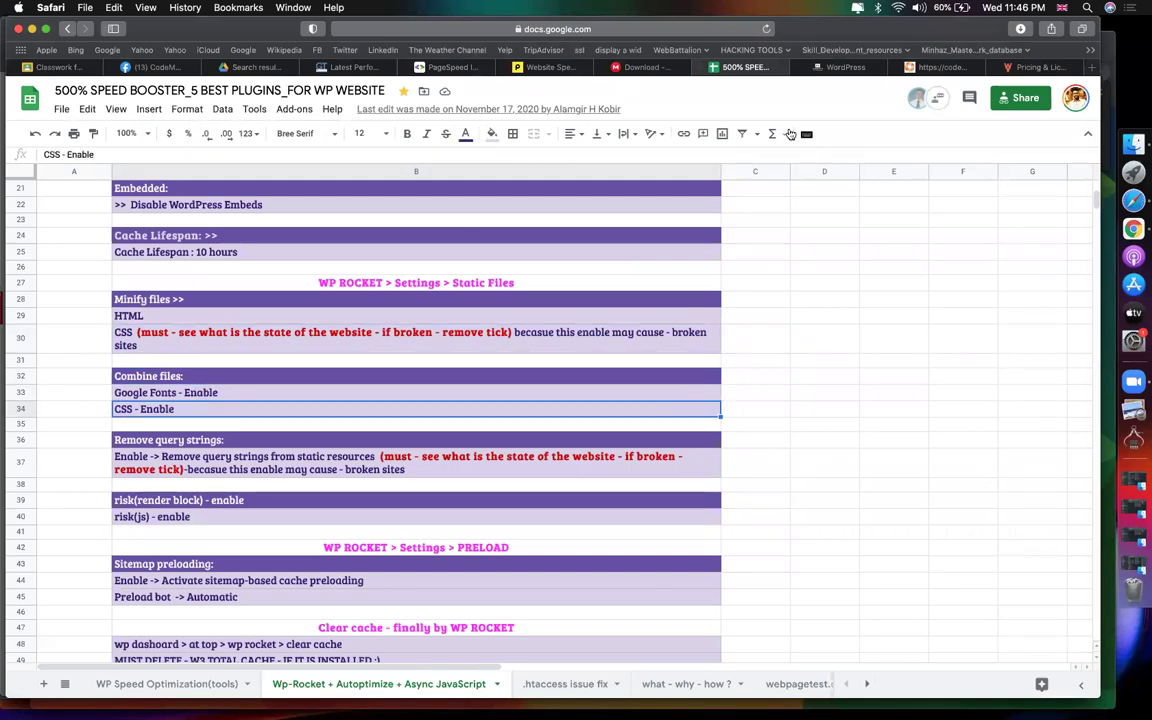
left_click(835, 67)
left_click(292, 410)
left_click(293, 430)
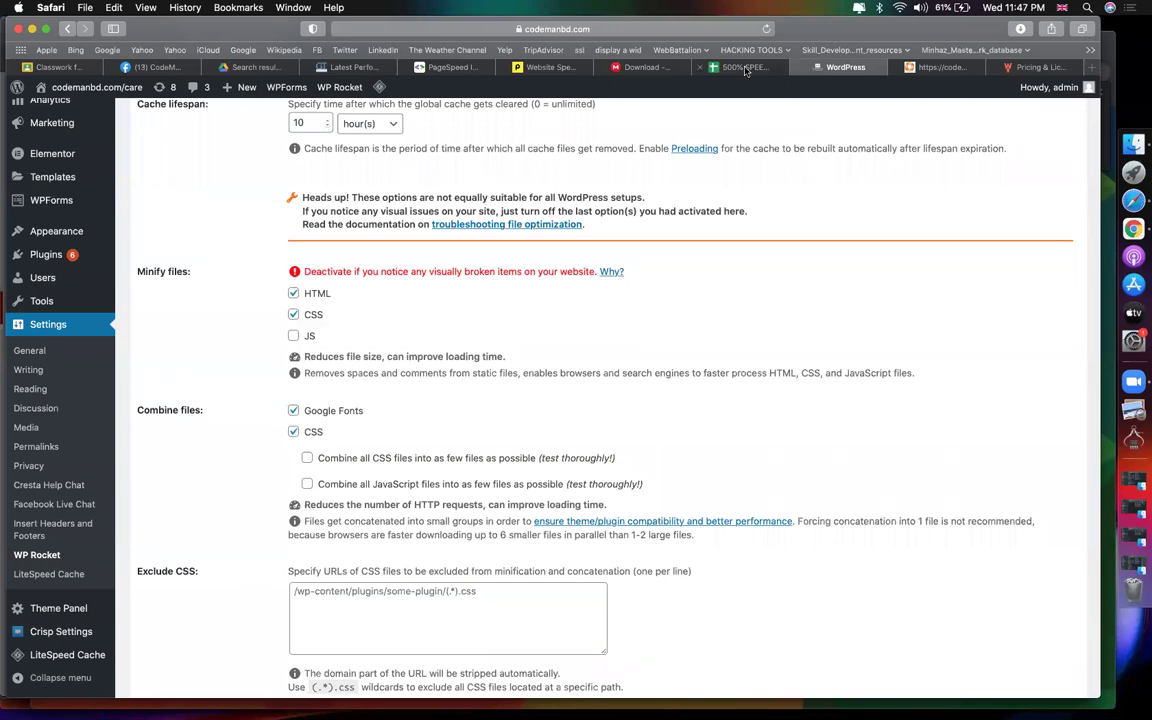
Consult the checklist's Remove query strings entry and enable removing query strings from static resources in WP Rocket
left_click(745, 67)
left_click(200, 441)
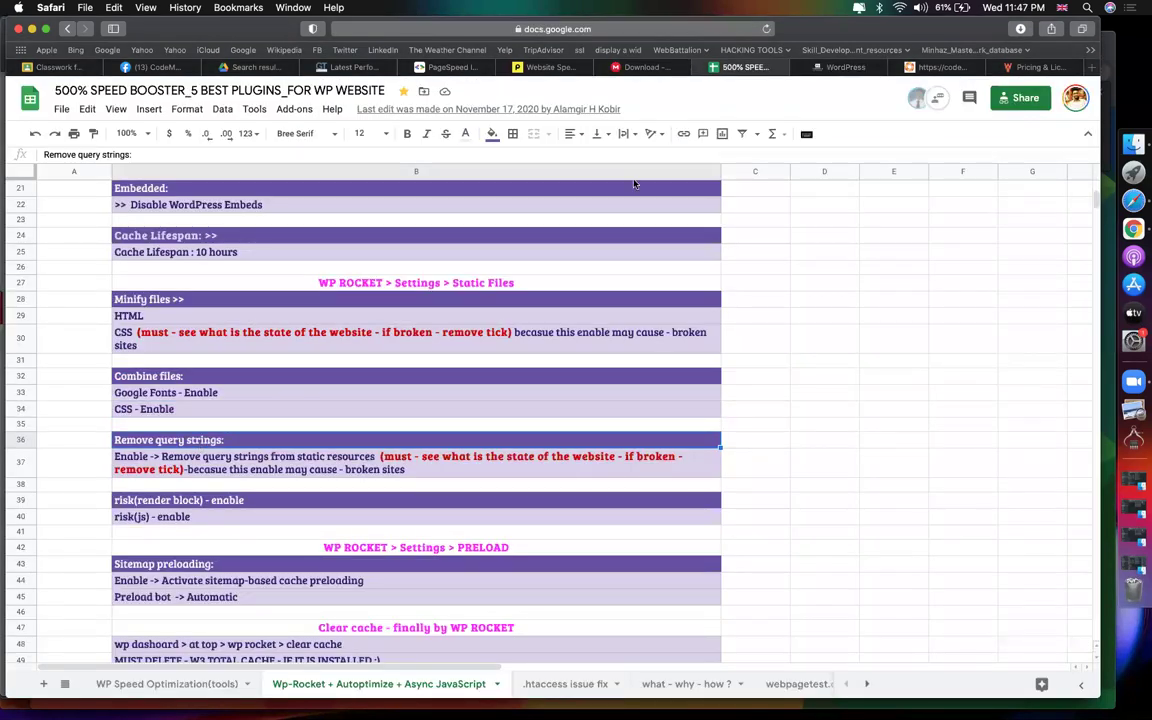
double_click(379, 458)
left_click_drag(377, 456, 717, 469)
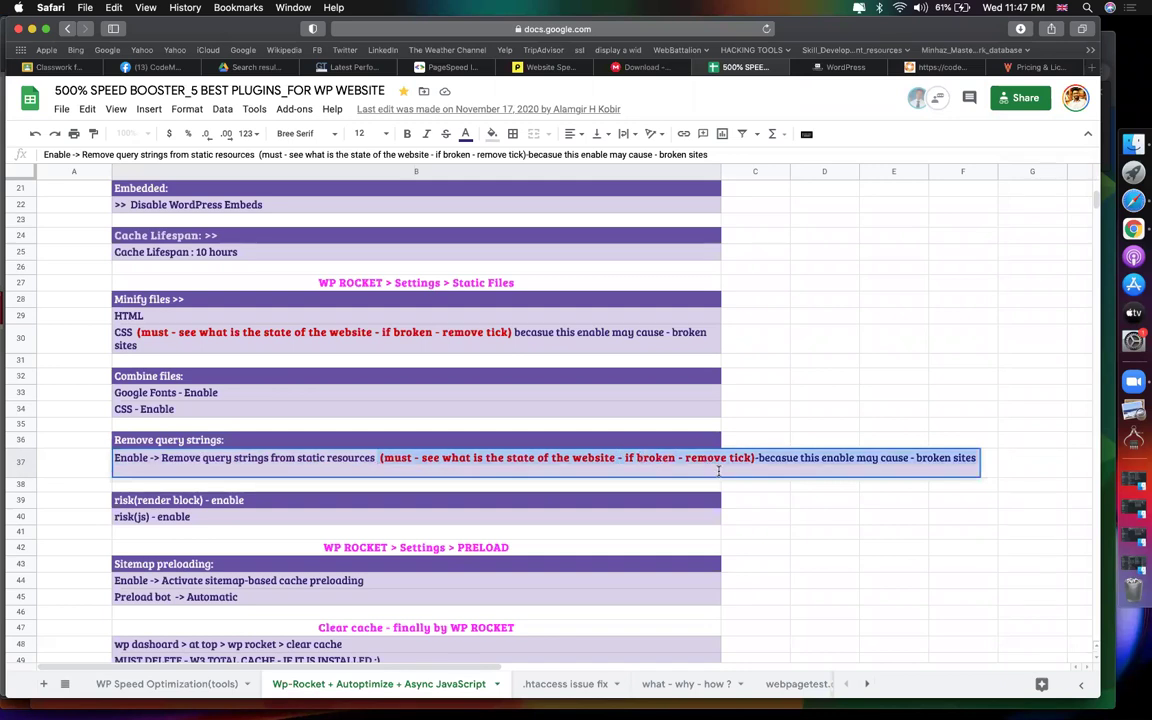
left_click(758, 401)
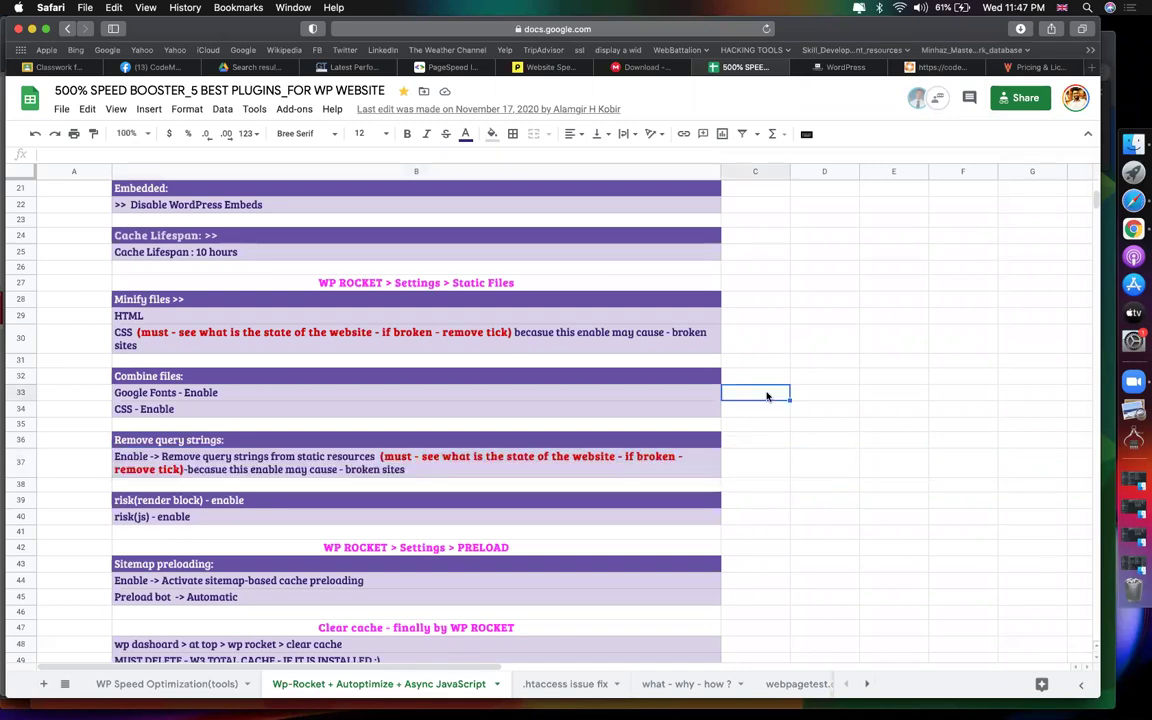
left_click(837, 68)
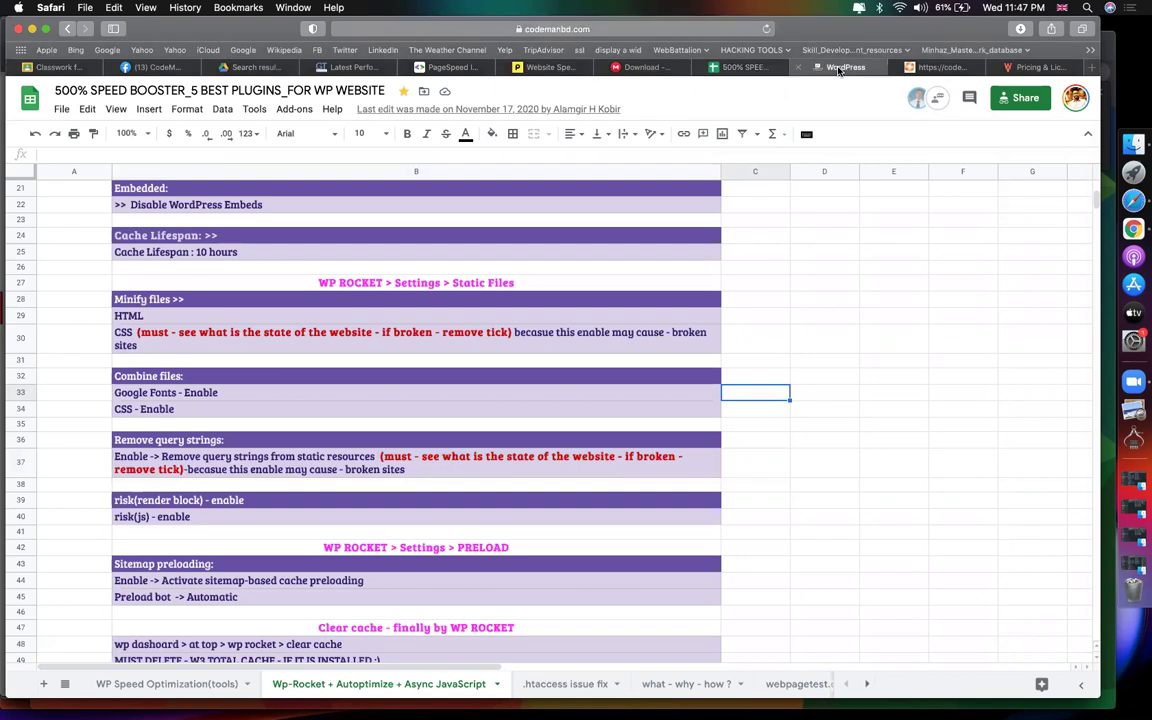
scroll(211, 476, "down", 10)
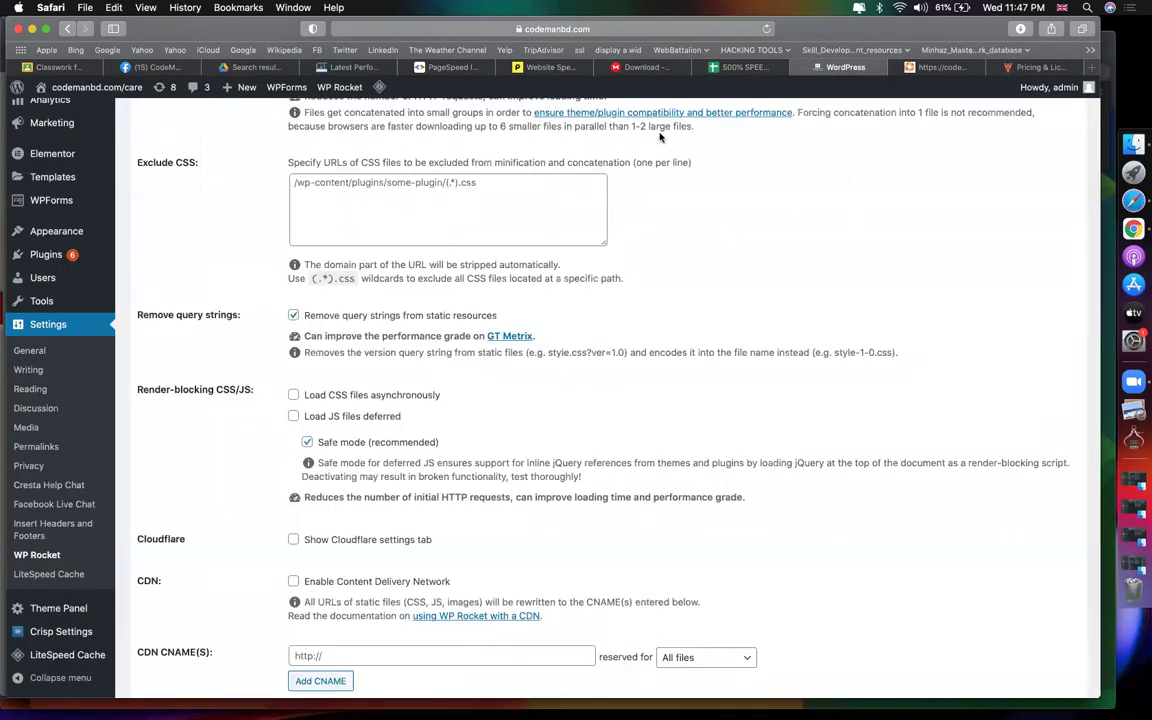
Consult the checklist's render block and JS risk entries and enable asynchronous loading of CSS files in WP Rocket
left_click(760, 67)
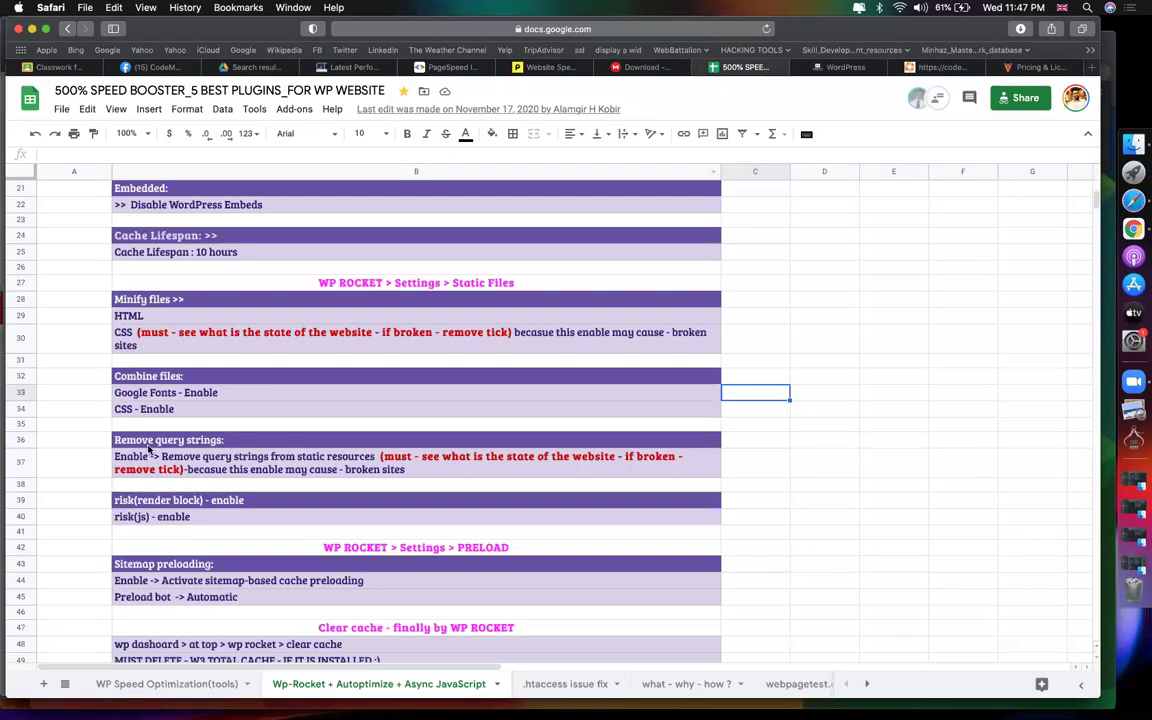
left_click(218, 505)
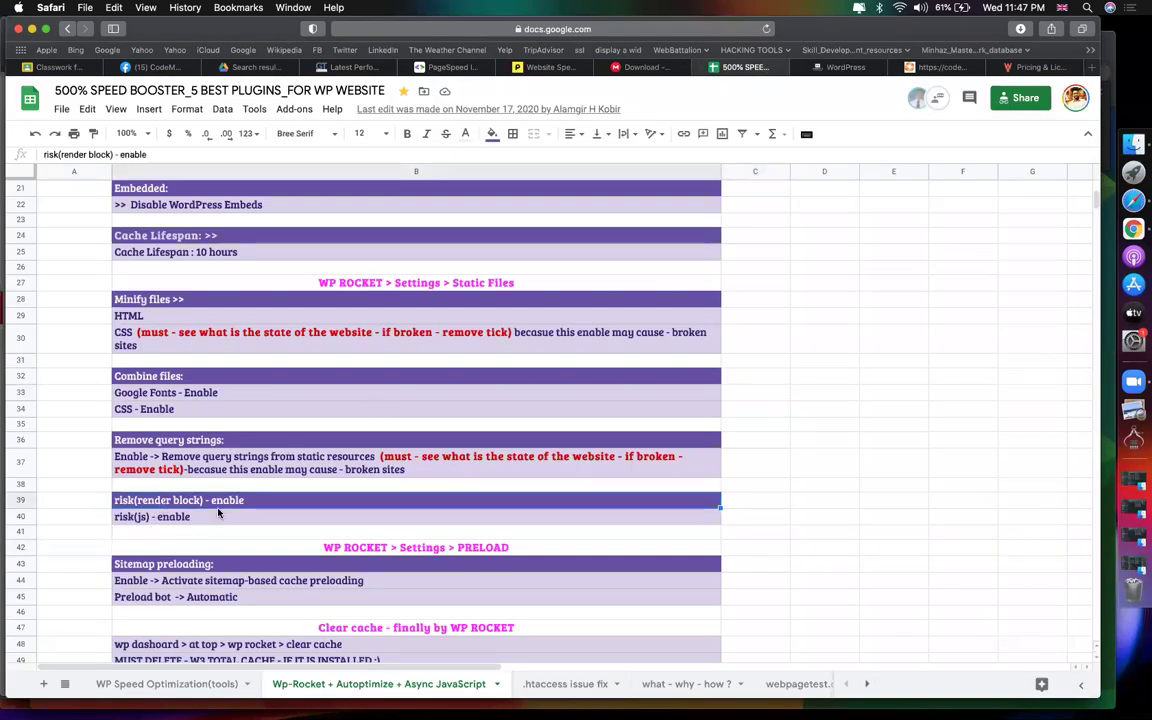
scroll(218, 512, "down", 5)
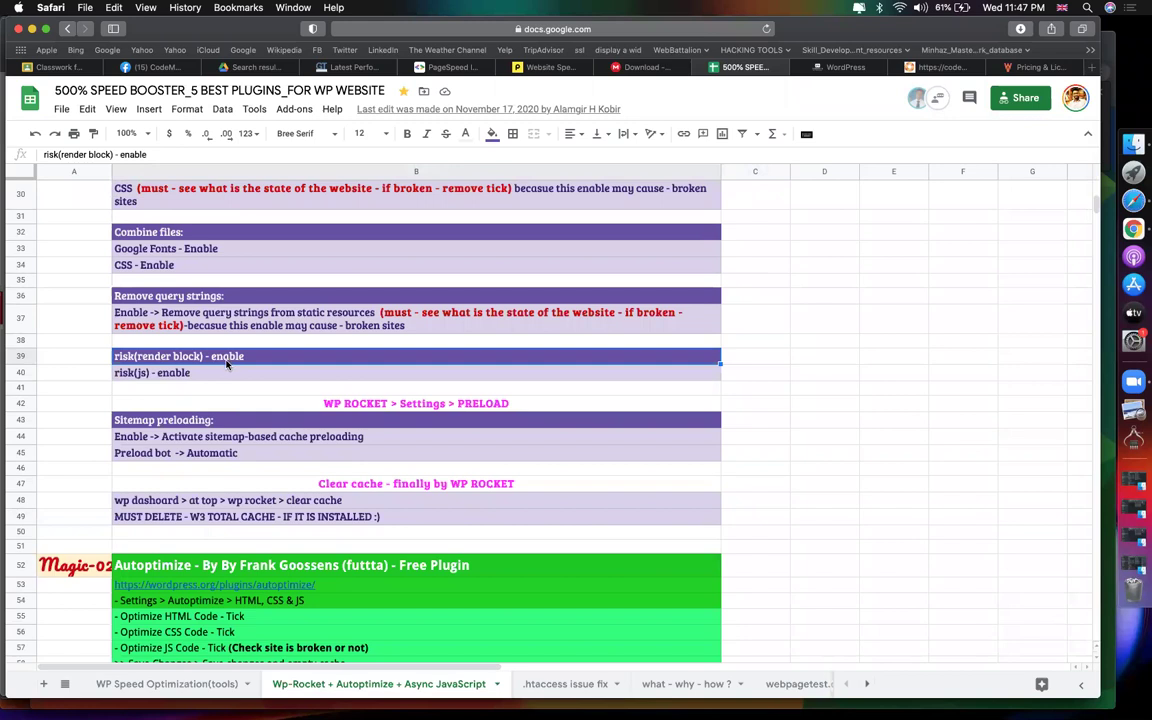
left_click(140, 376)
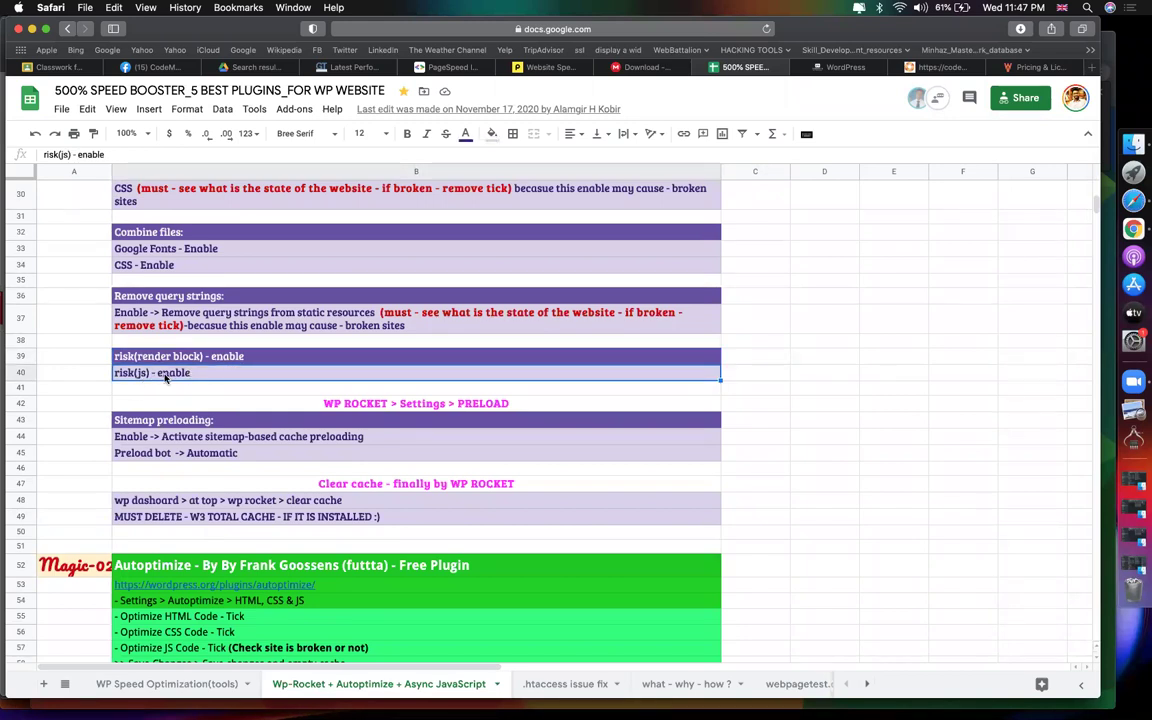
left_click(835, 67)
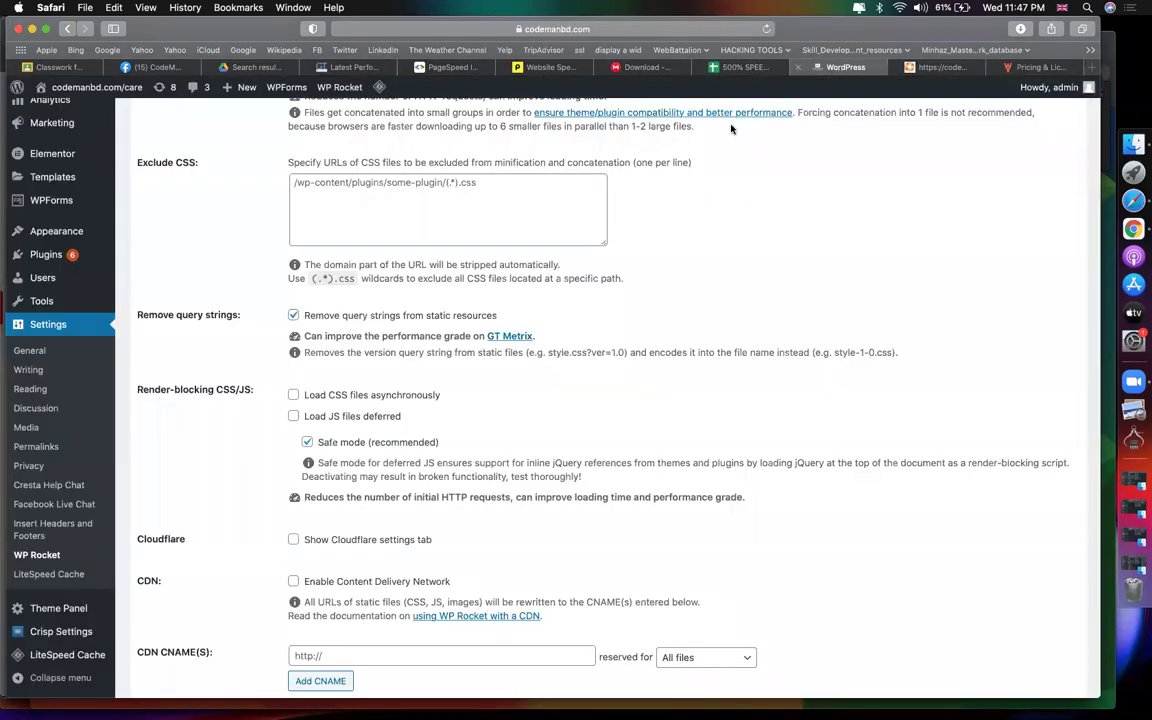
left_click(293, 395)
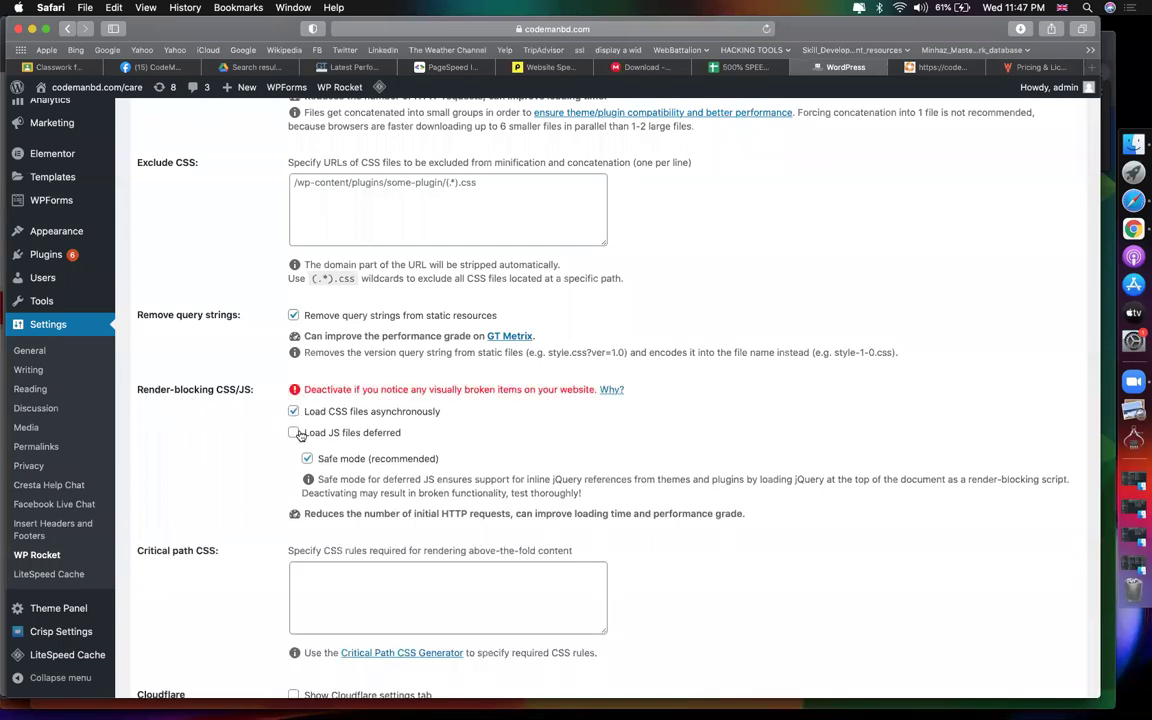
Read the spreadsheet checklist's PRELOAD section, covering the sitemap preloading and preload bot entries
left_click(743, 68)
left_click(92, 440)
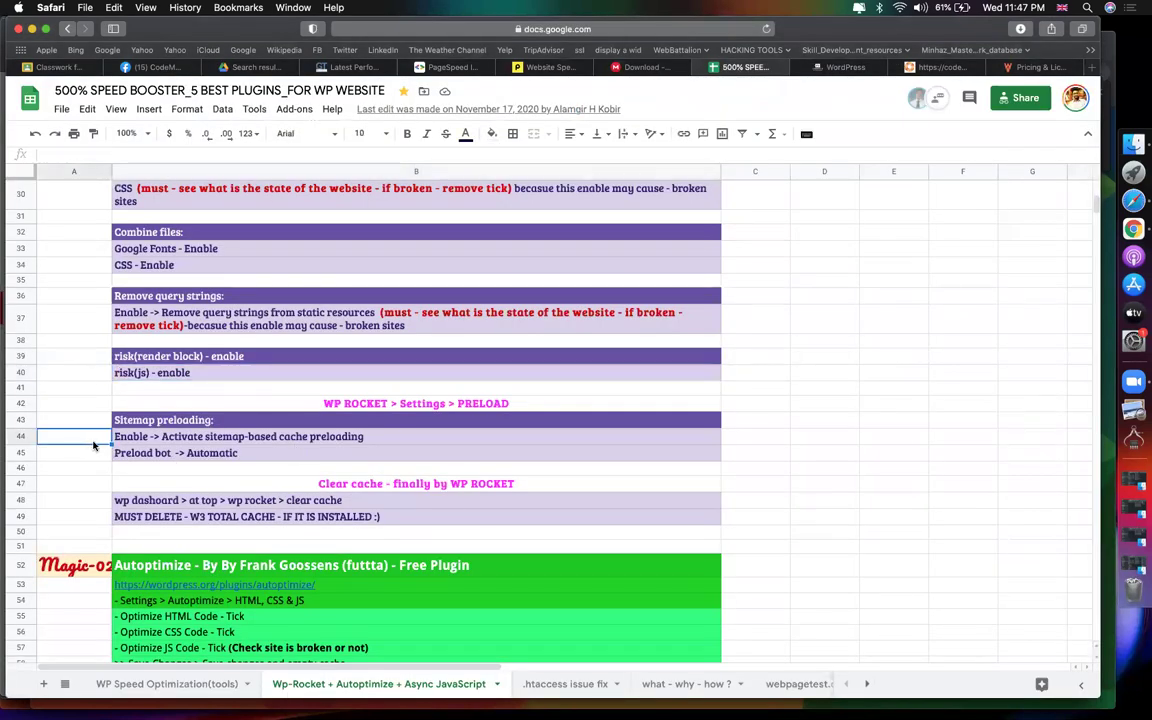
scroll(312, 299, "down", 5)
scroll(300, 281, "up", 1)
left_click(193, 230)
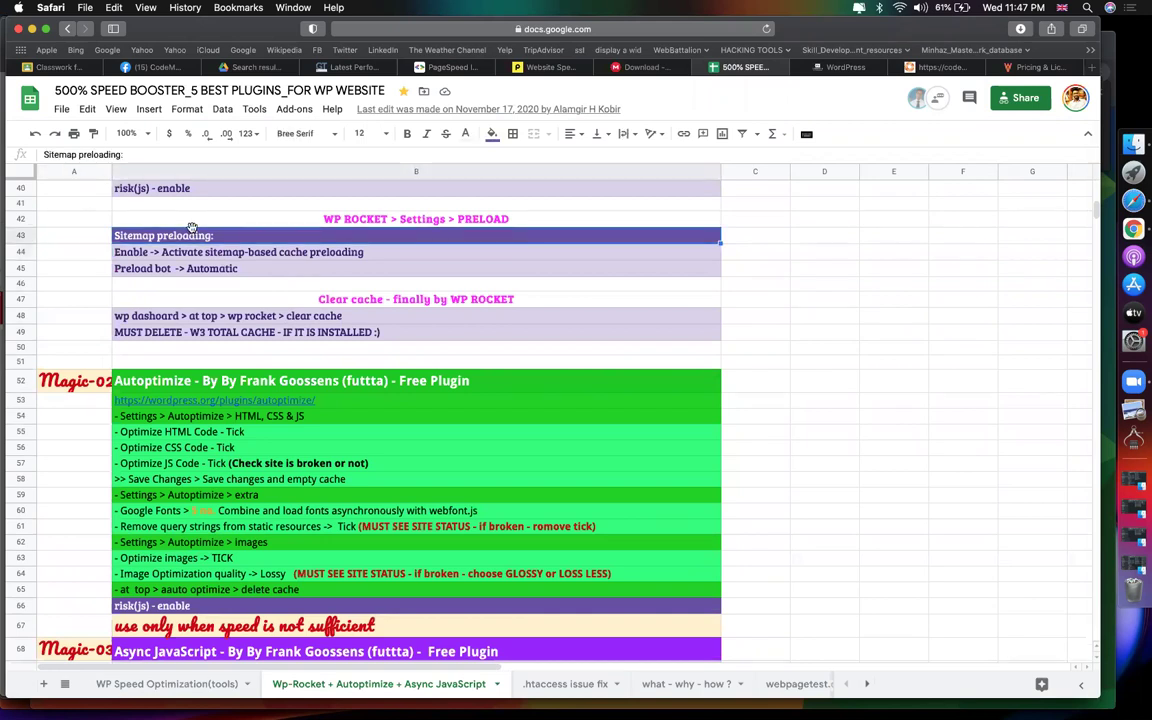
left_click(203, 253)
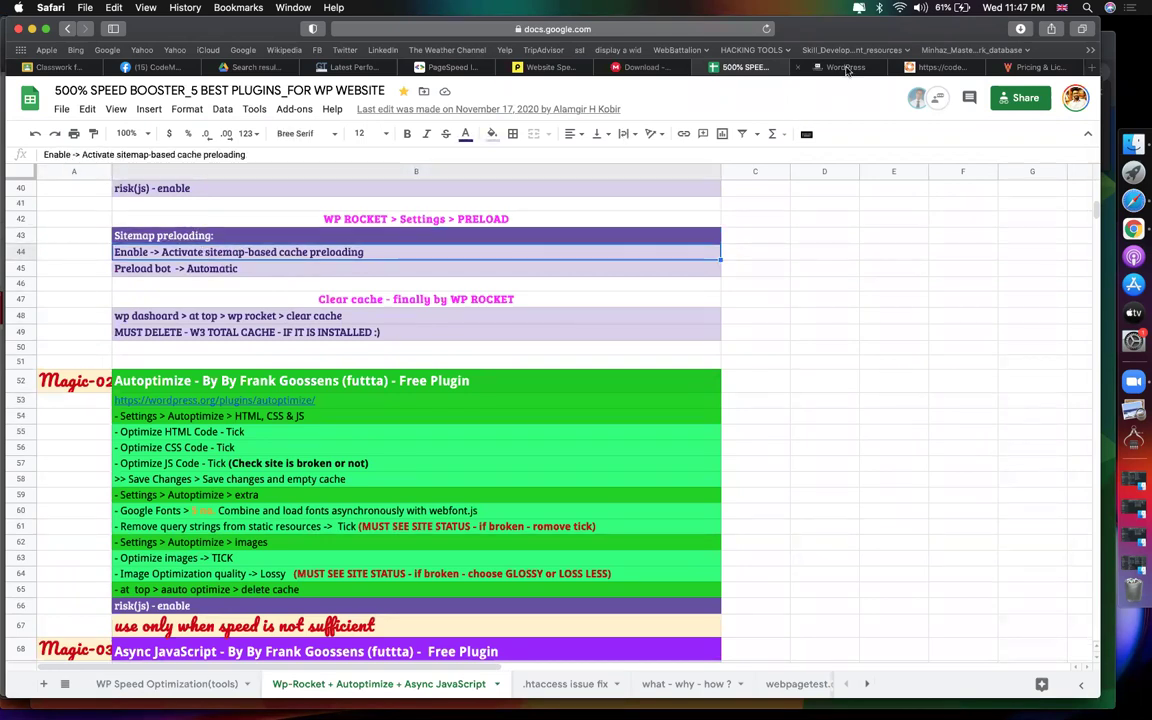
left_click(222, 266)
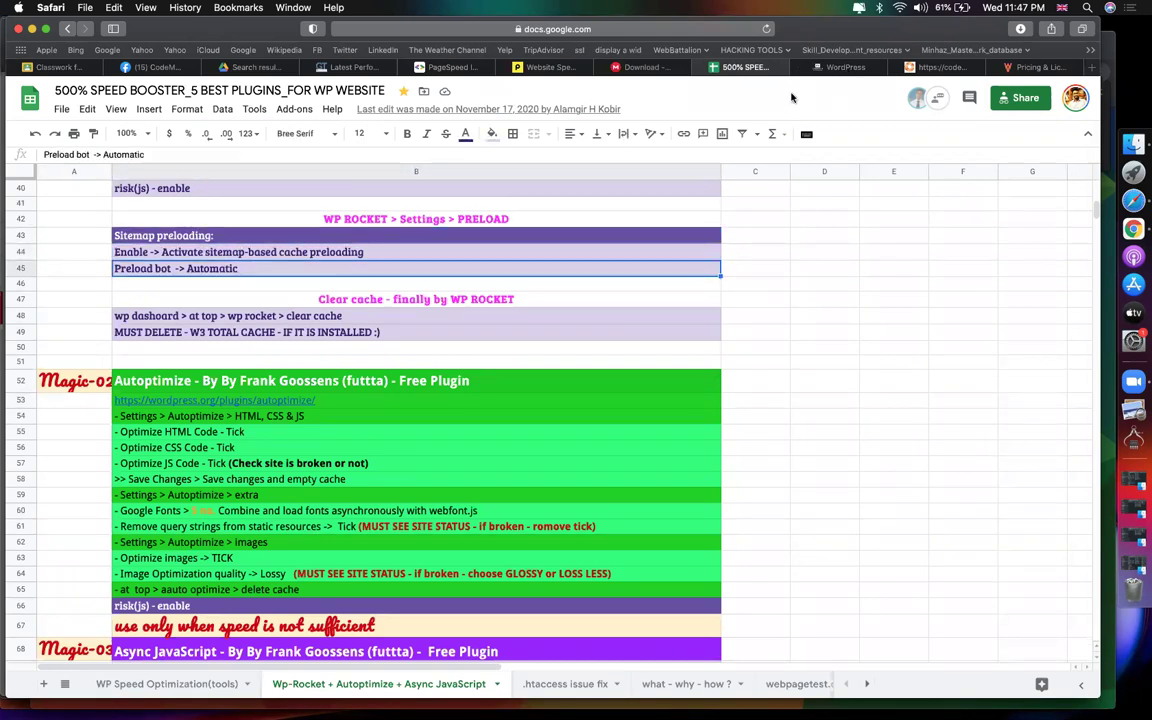
In WP Rocket, activate sitemap-based cache preloading and set the preload bot to Automatic
left_click(838, 67)
scroll(300, 420, "down", 5)
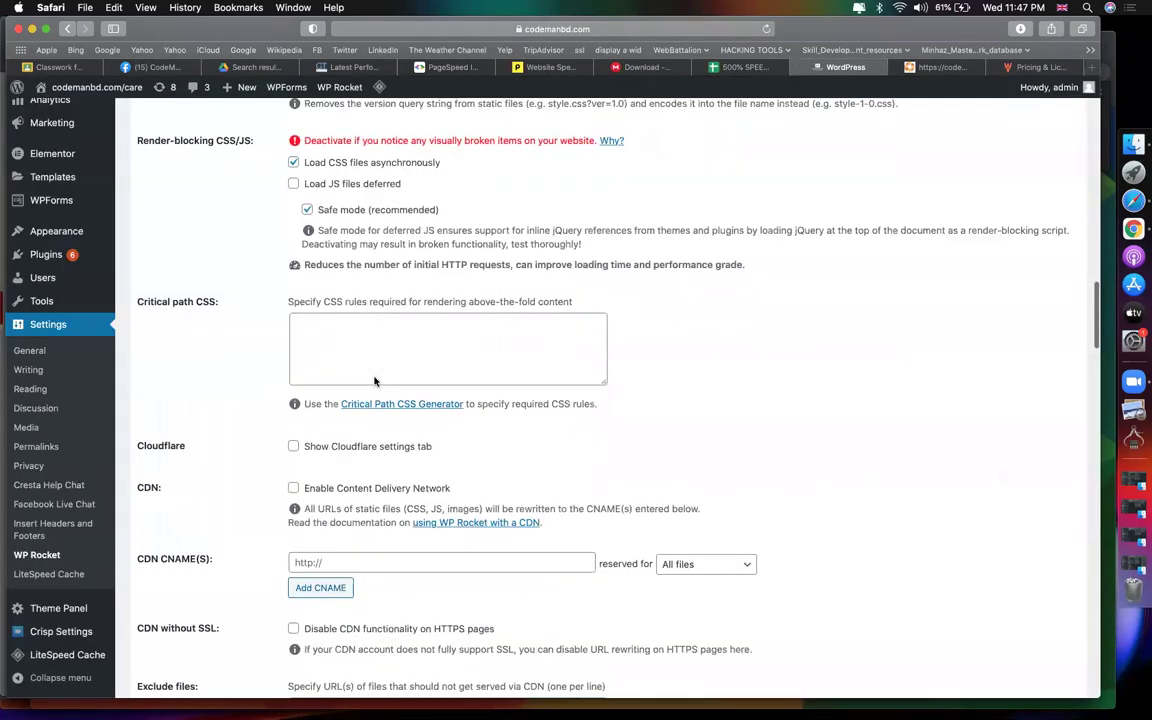
scroll(220, 442, "down", 5)
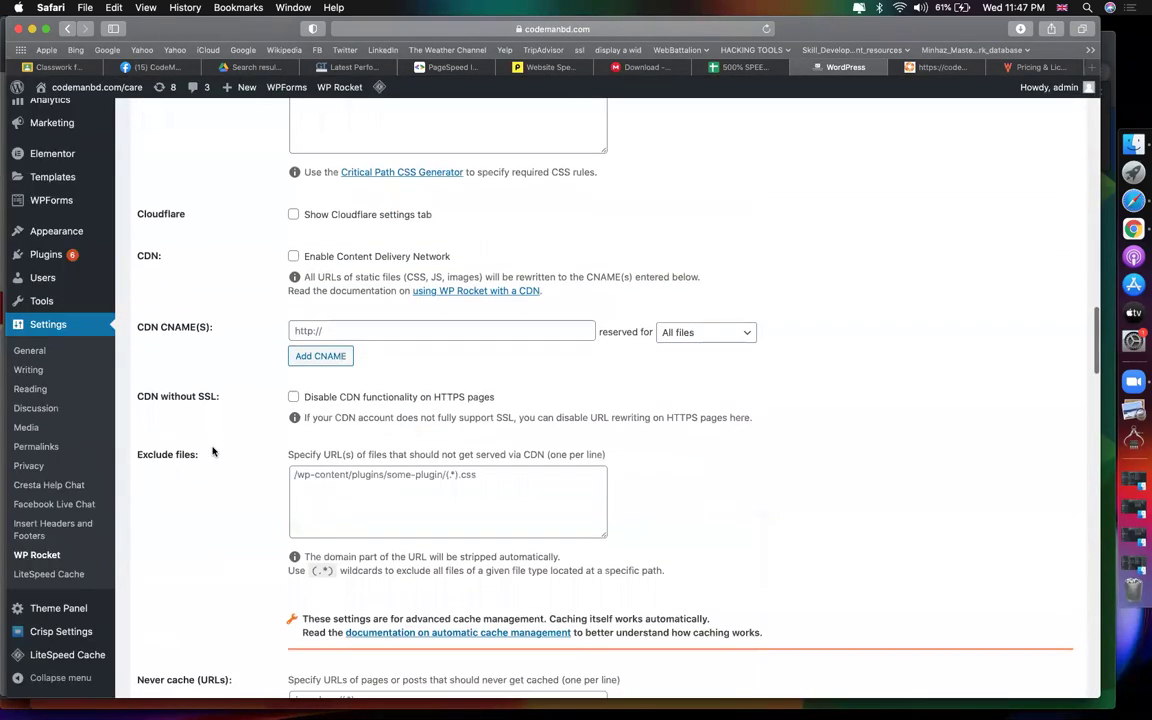
scroll(212, 451, "down", 10)
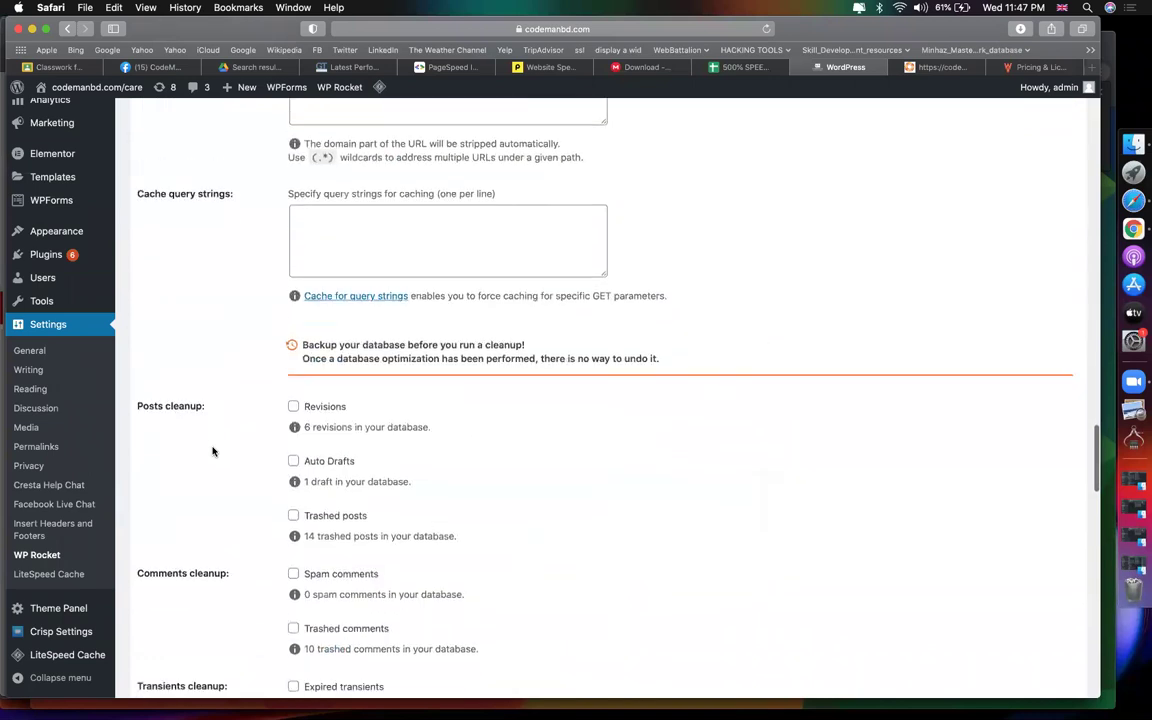
scroll(212, 451, "up", 8)
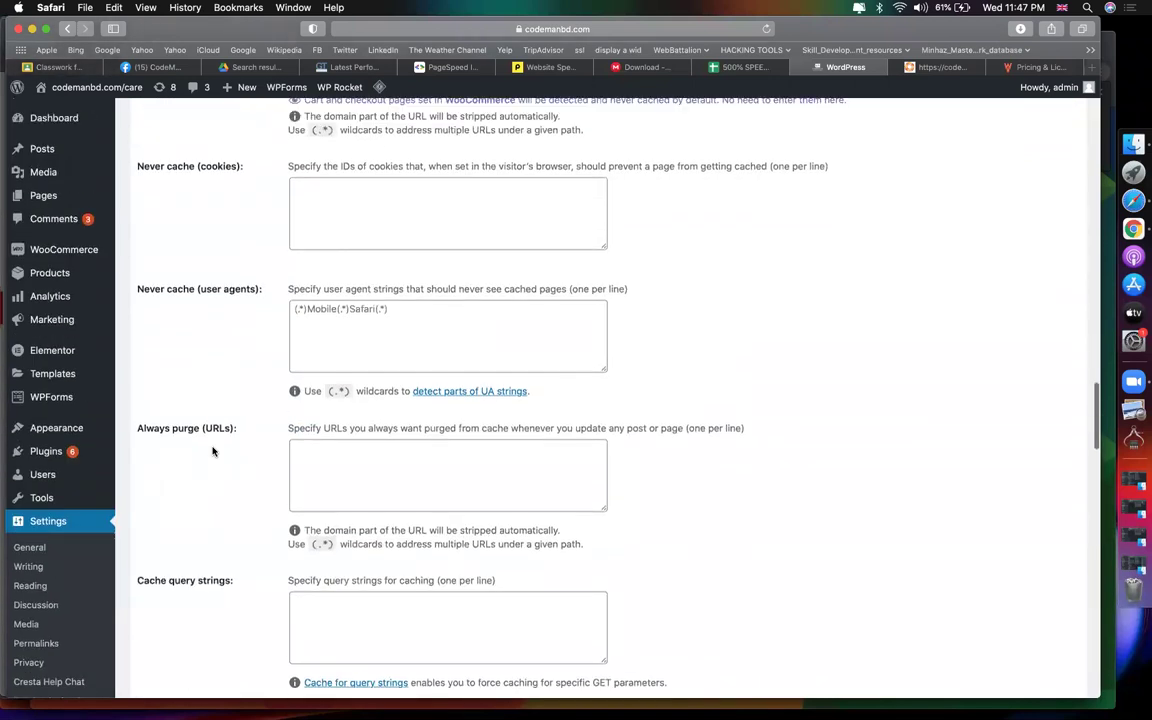
scroll(211, 451, "down", 12)
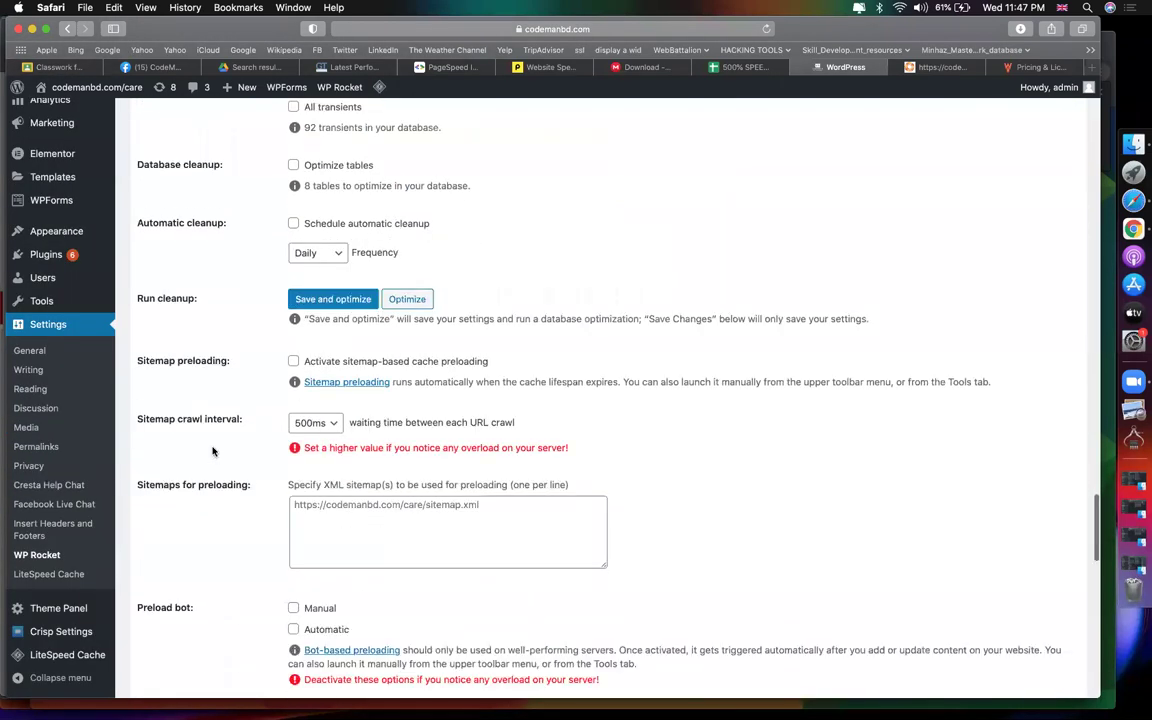
scroll(212, 451, "down", 4)
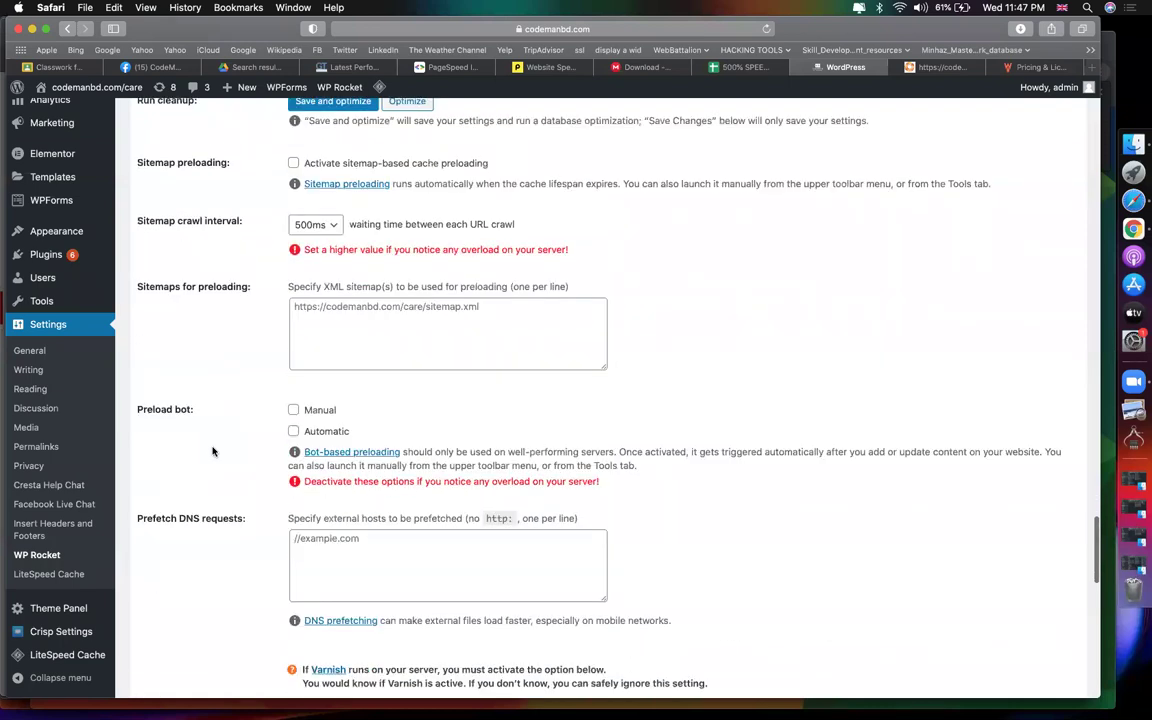
scroll(212, 451, "up", 1)
left_click_drag(155, 208, 264, 191)
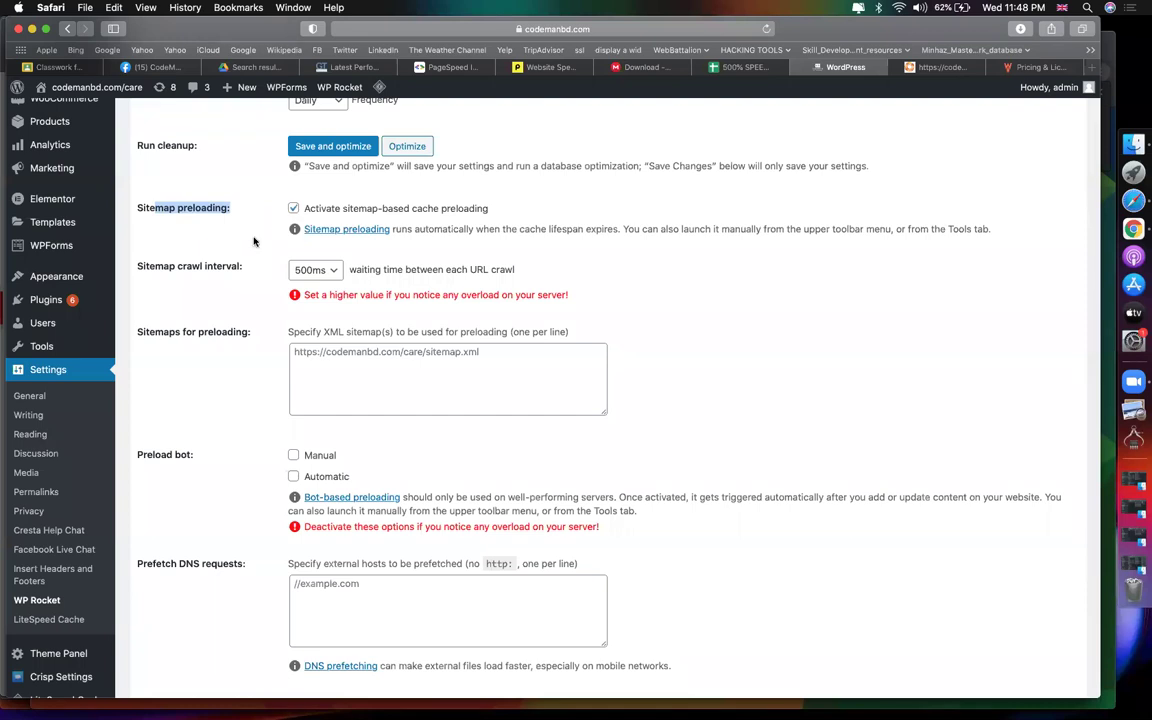
left_click_drag(156, 454, 285, 455)
left_click(293, 486)
left_click(293, 477)
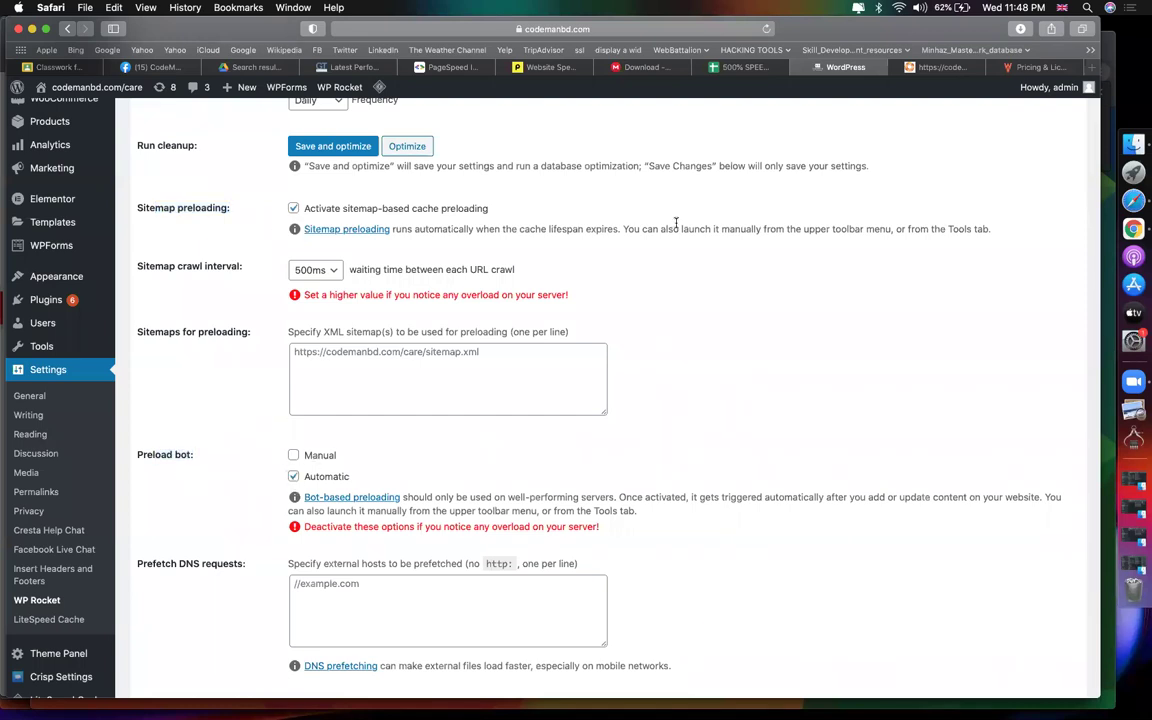
Check the end of the checklist's PRELOAD section and save the changed WP Rocket settings
left_click(763, 65)
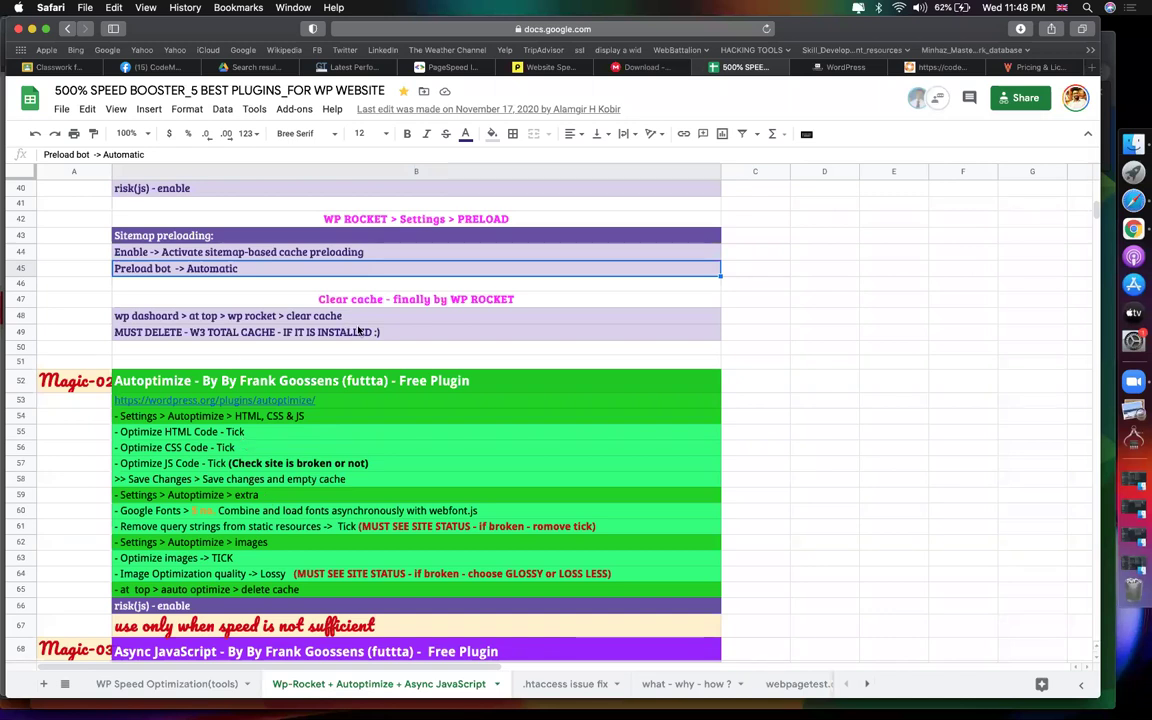
left_click(336, 285)
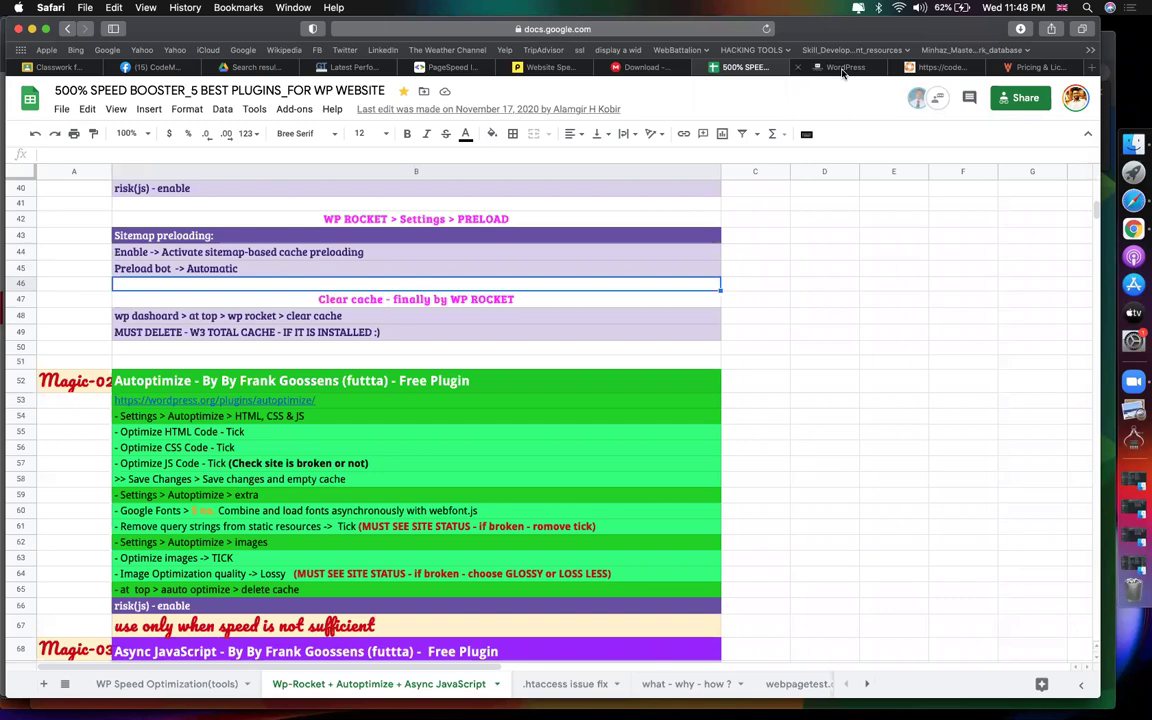
left_click(843, 68)
scroll(406, 445, "down", 15)
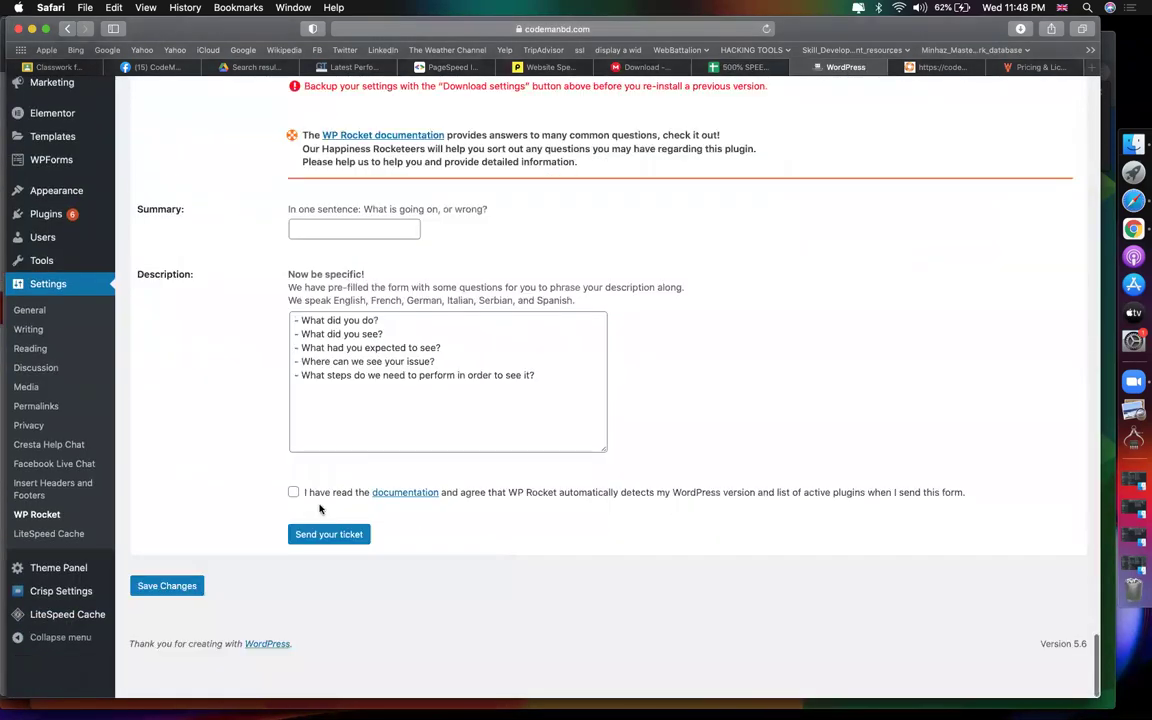
Consult the checklist's Clear cache entry and clear the site's cache with WP Rocket from the WordPress dashboard
left_click(745, 67)
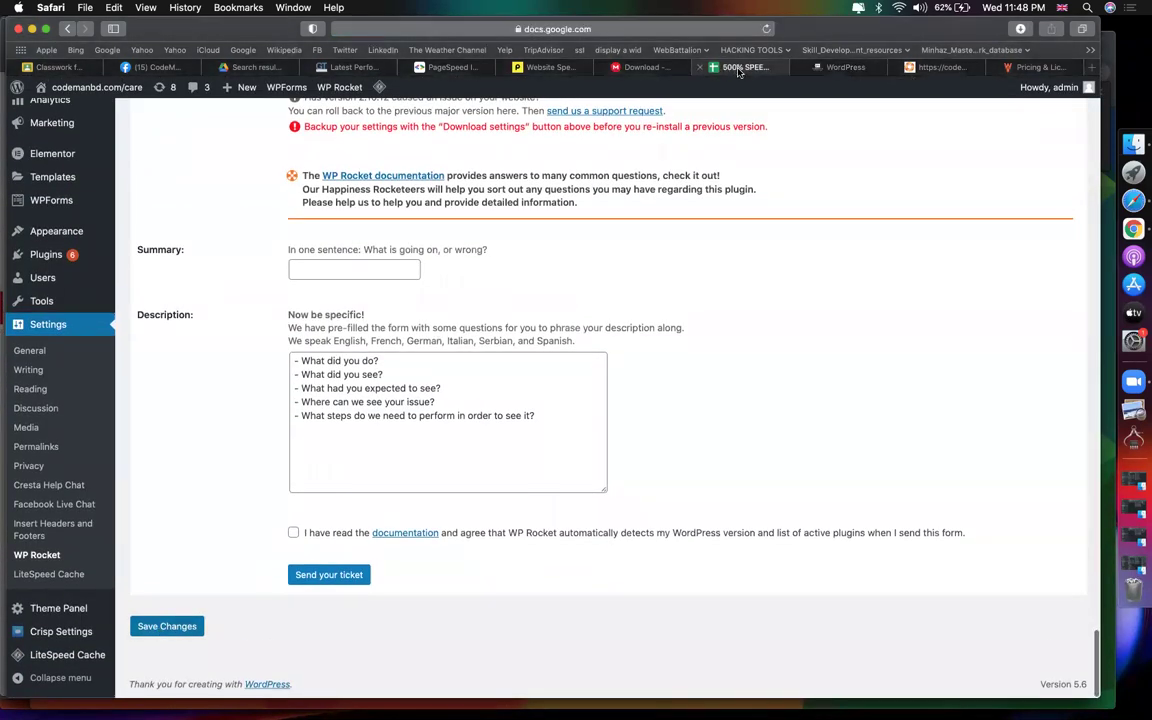
left_click(182, 318)
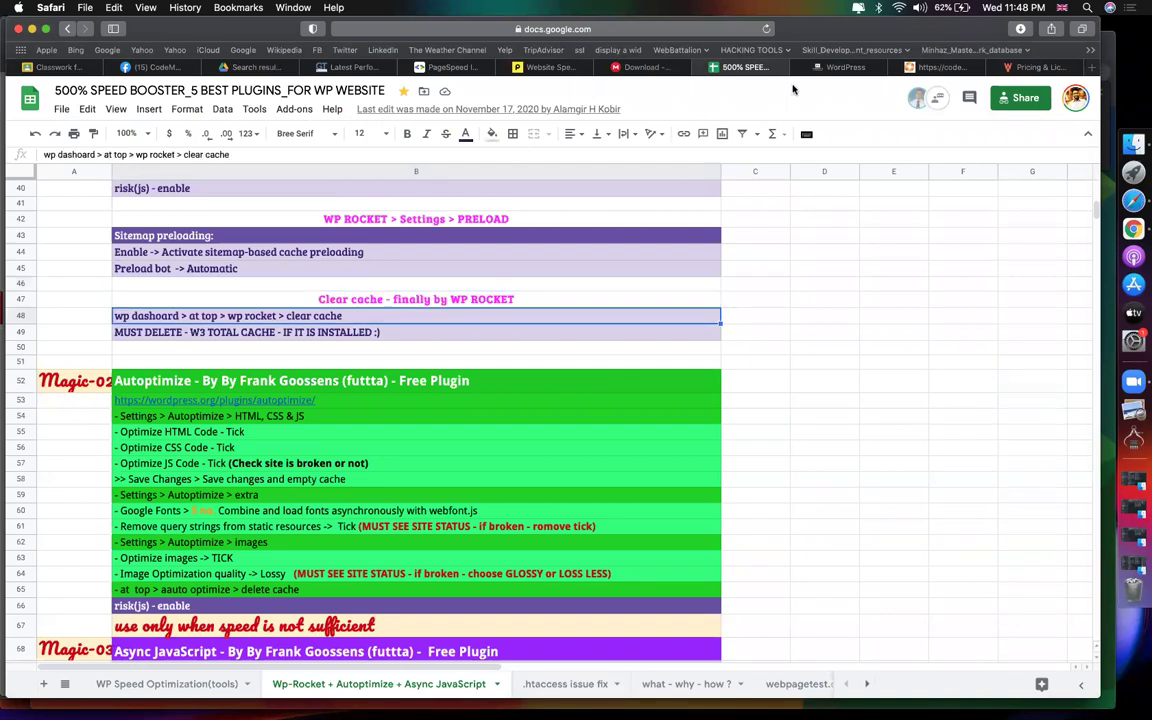
left_click(840, 68)
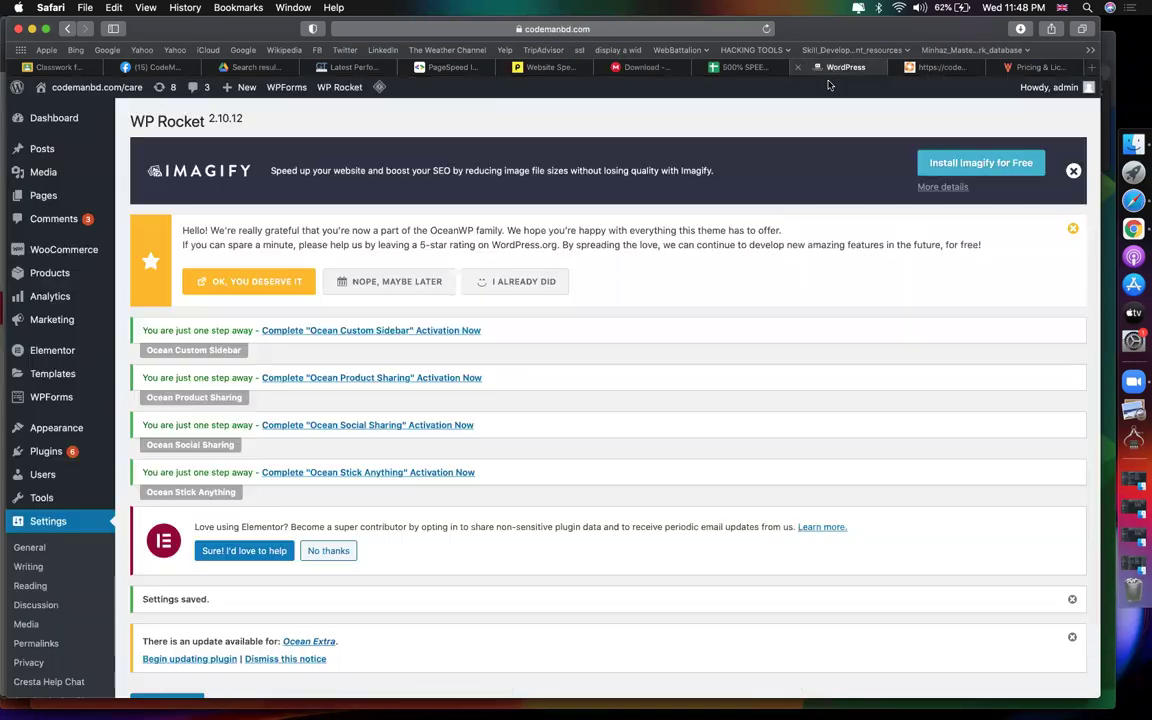
mouse_move(337, 95)
left_click(343, 130)
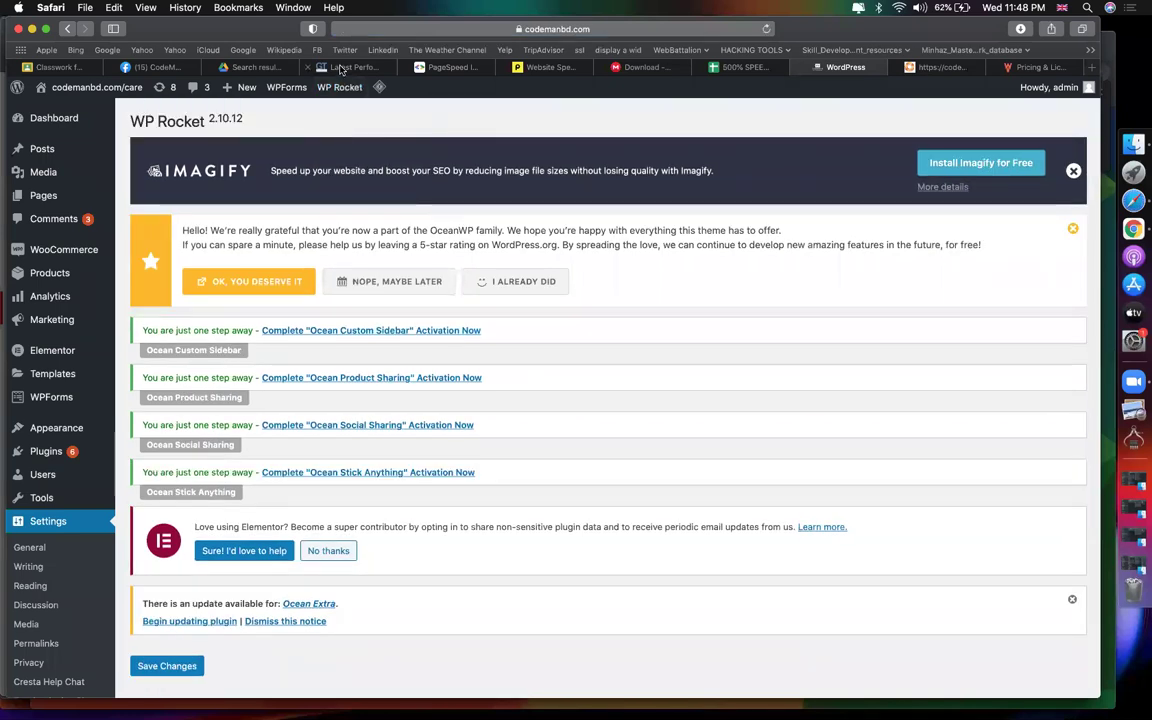
left_click(318, 67)
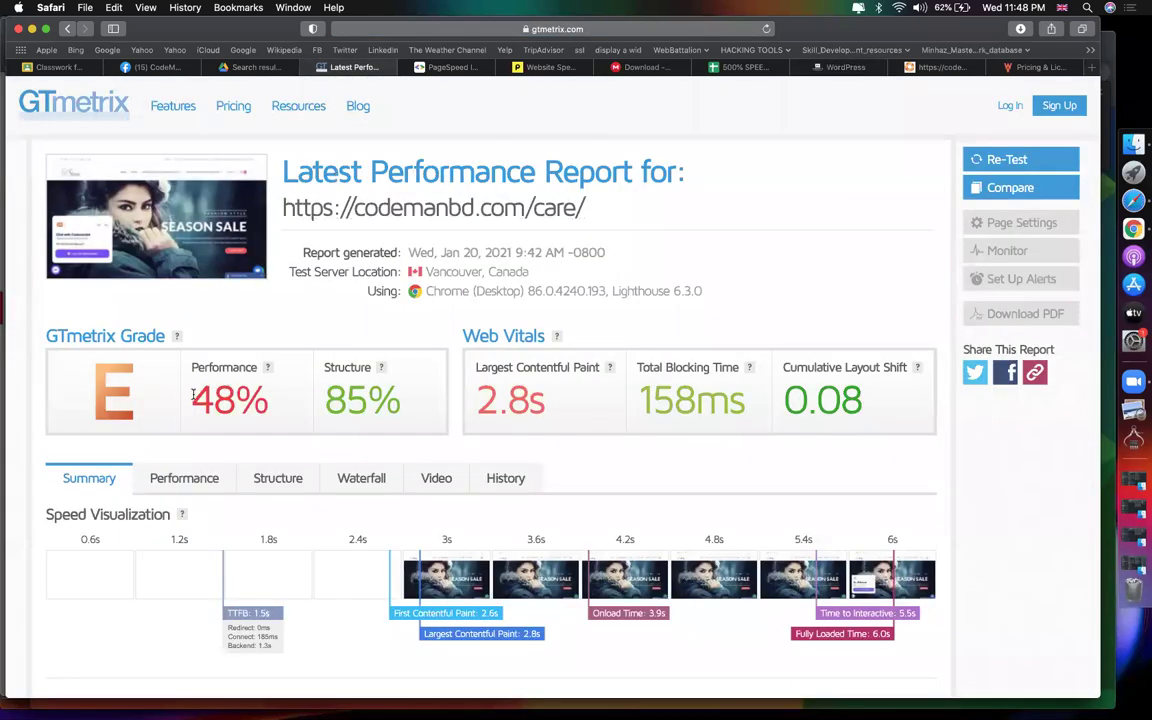
left_click_drag(193, 395, 272, 400)
left_click(1006, 158)
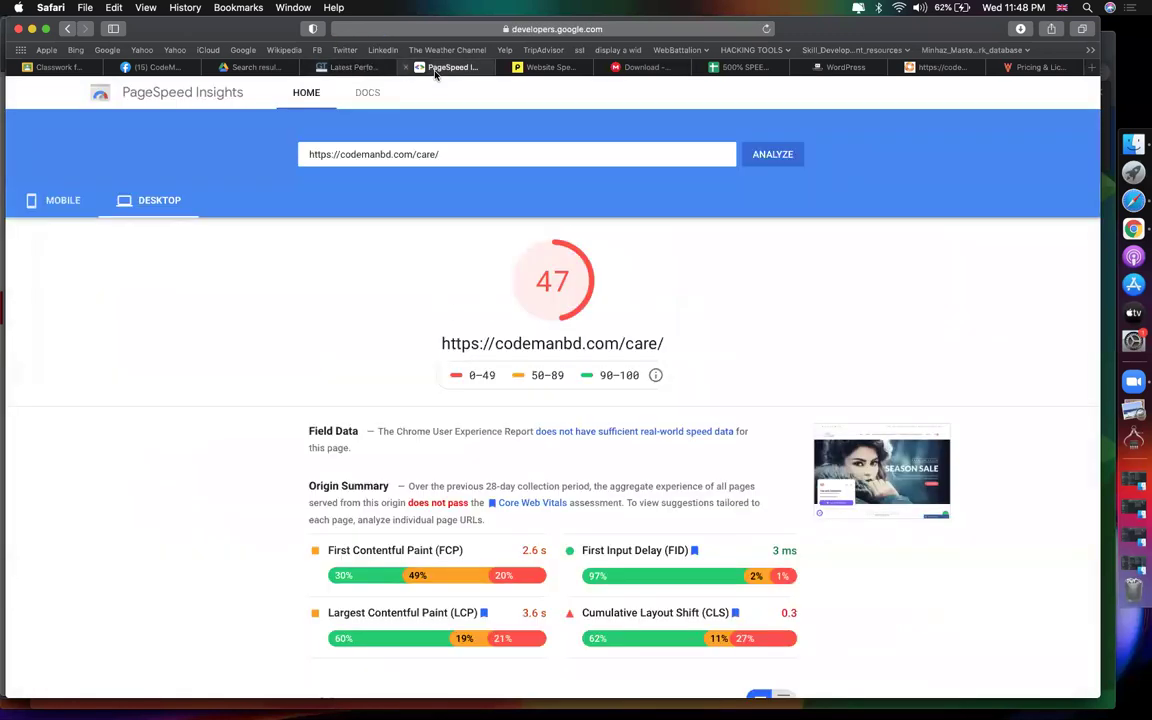
left_click(410, 67)
left_click(776, 154)
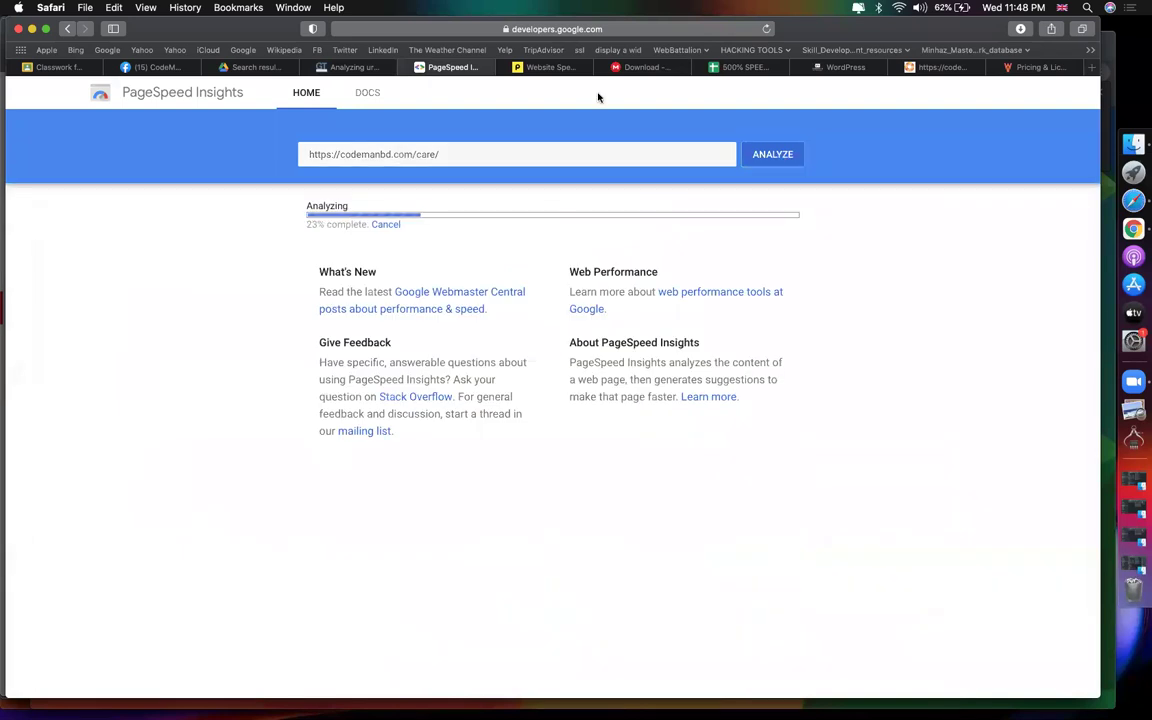
left_click(550, 67)
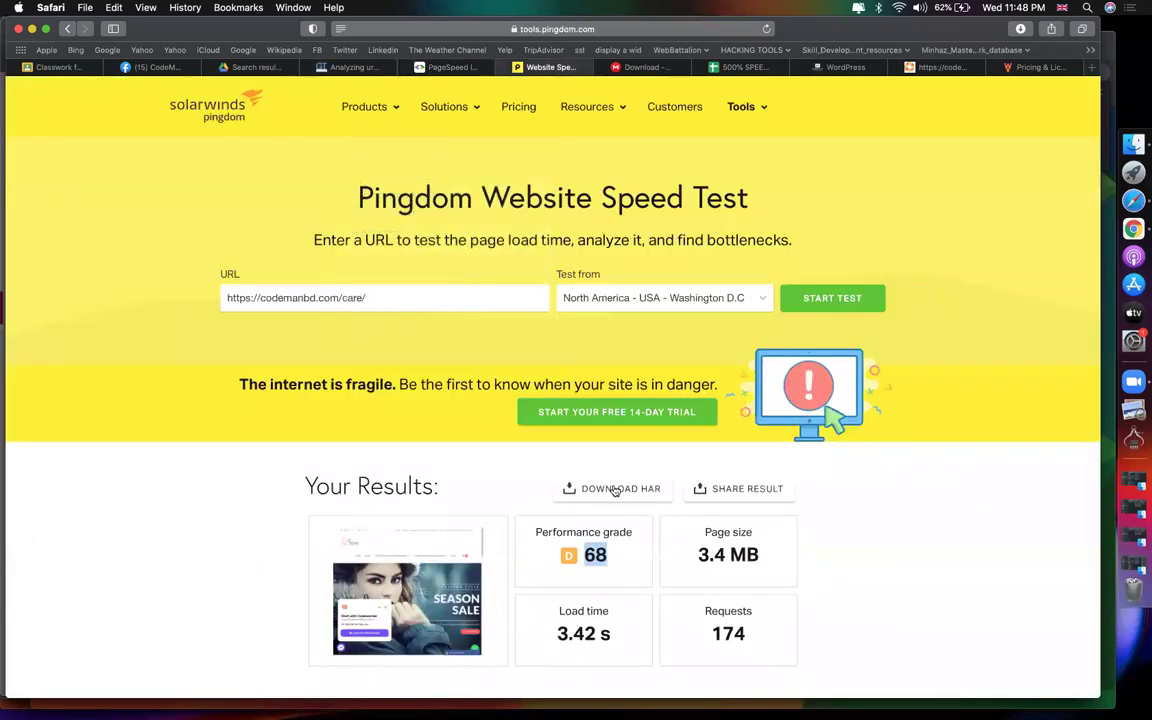
left_click(840, 297)
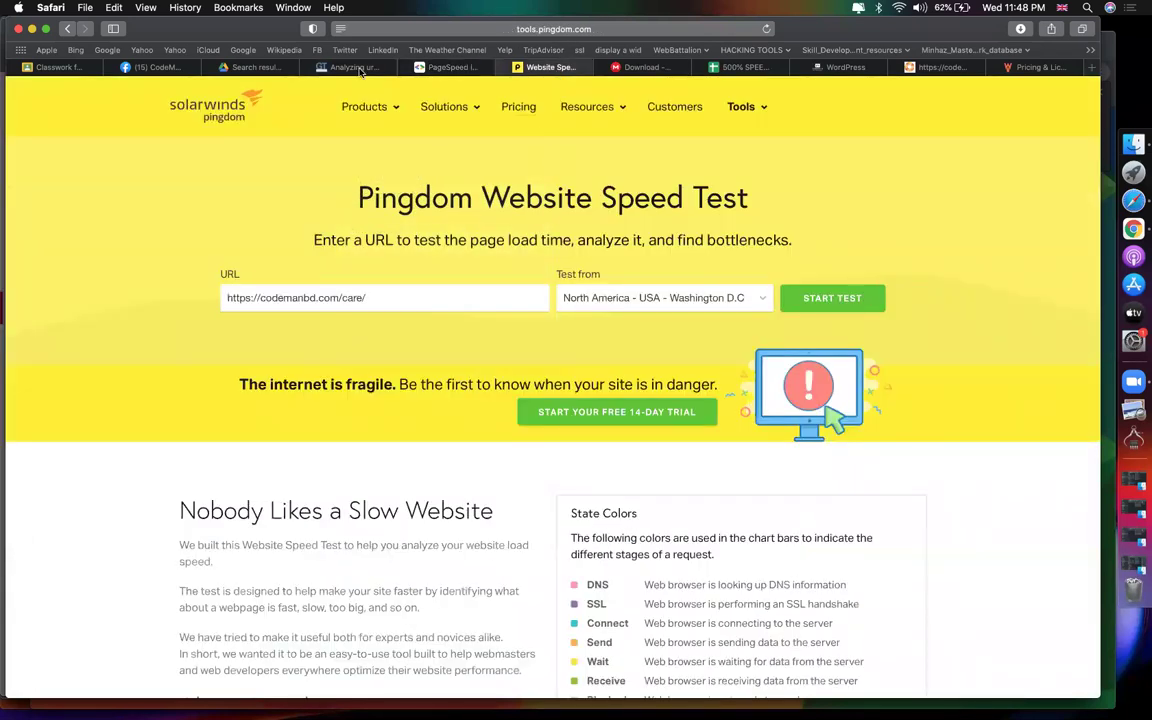
left_click(360, 69)
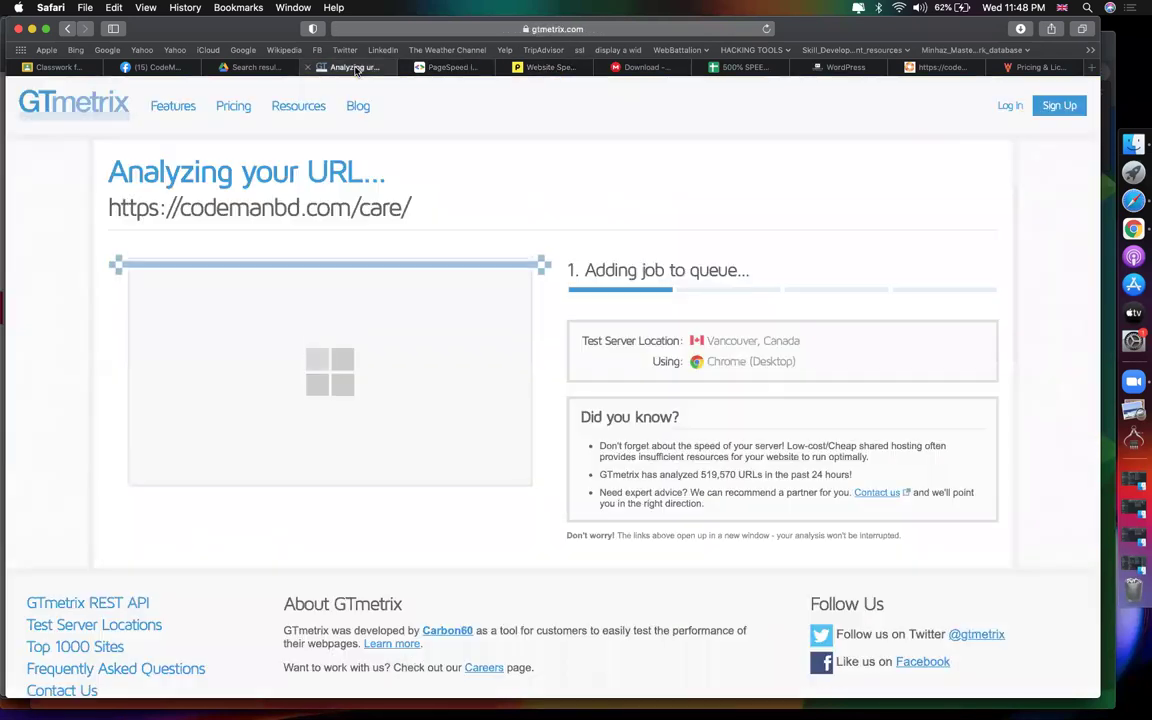
left_click(440, 68)
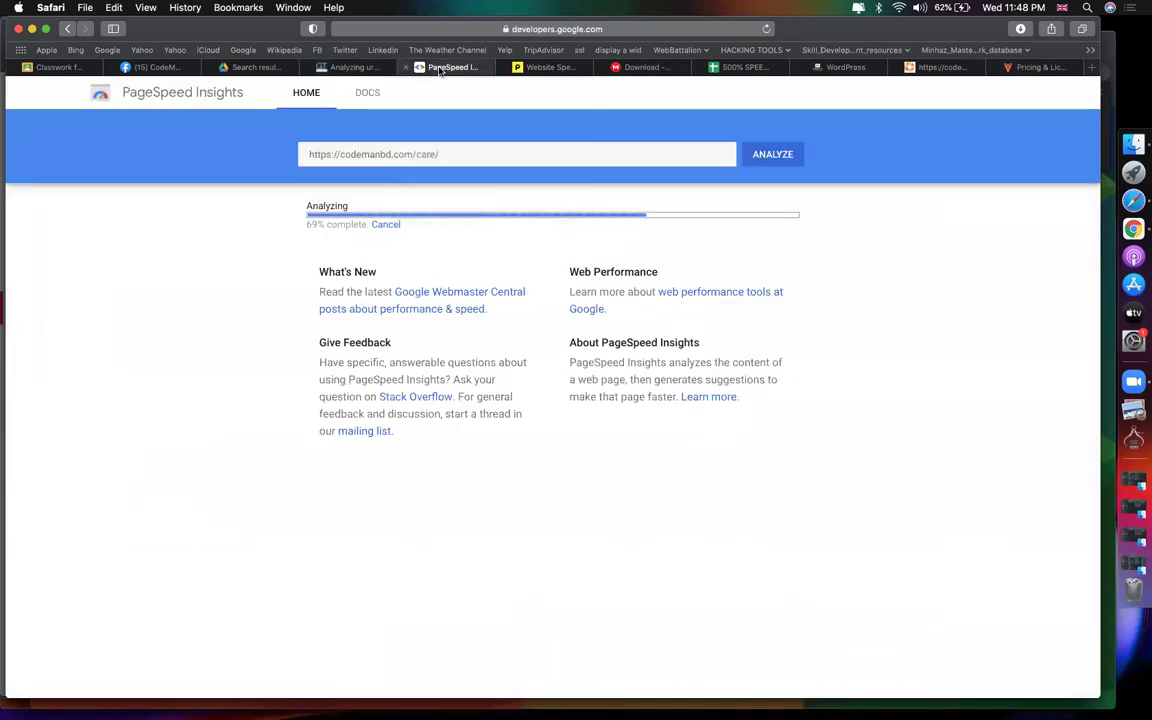
left_click(353, 69)
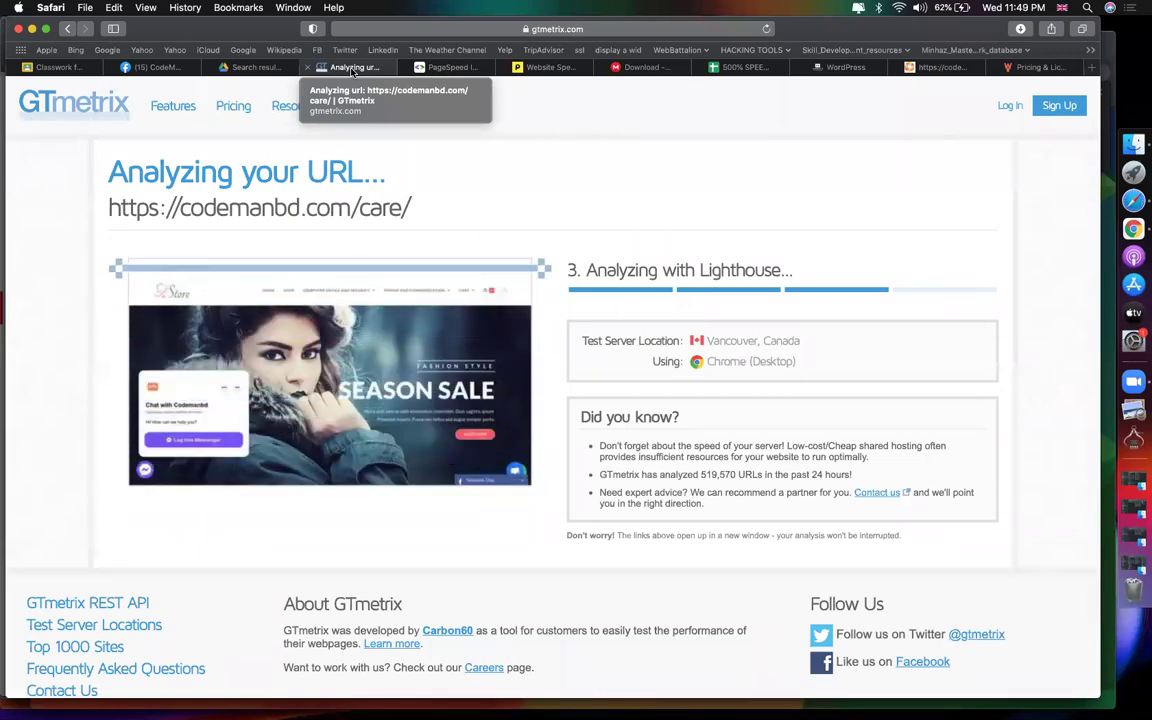
left_click(453, 68)
left_click(348, 68)
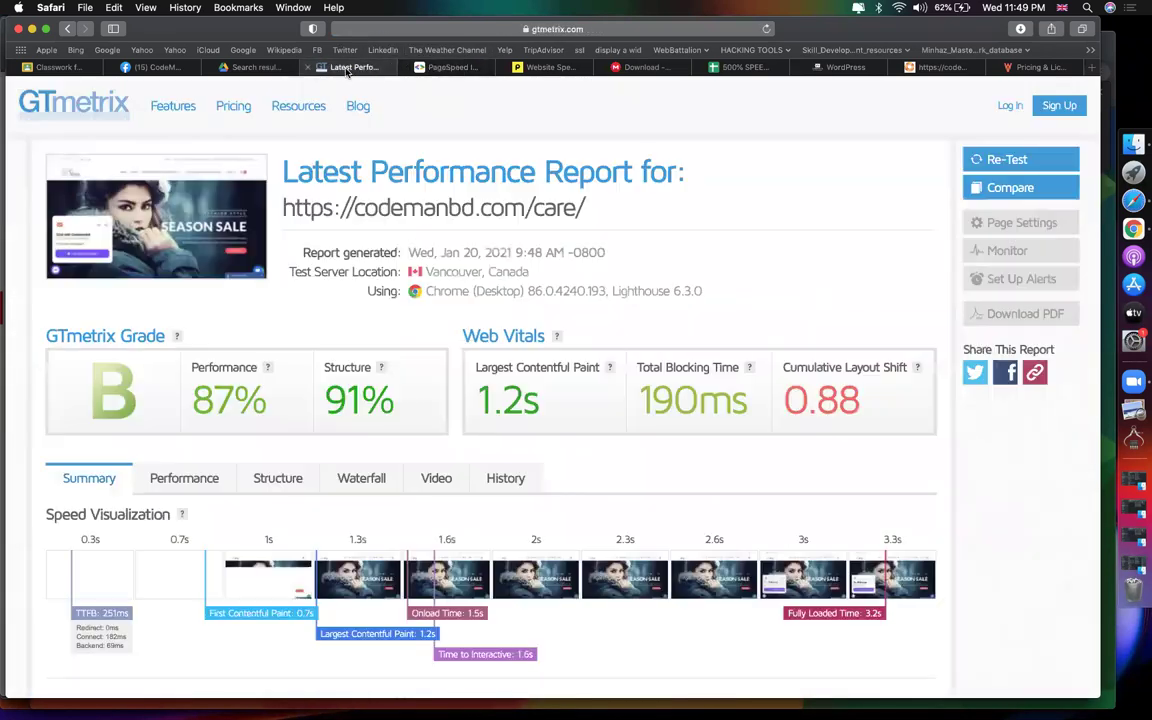
left_click_drag(194, 398, 264, 408)
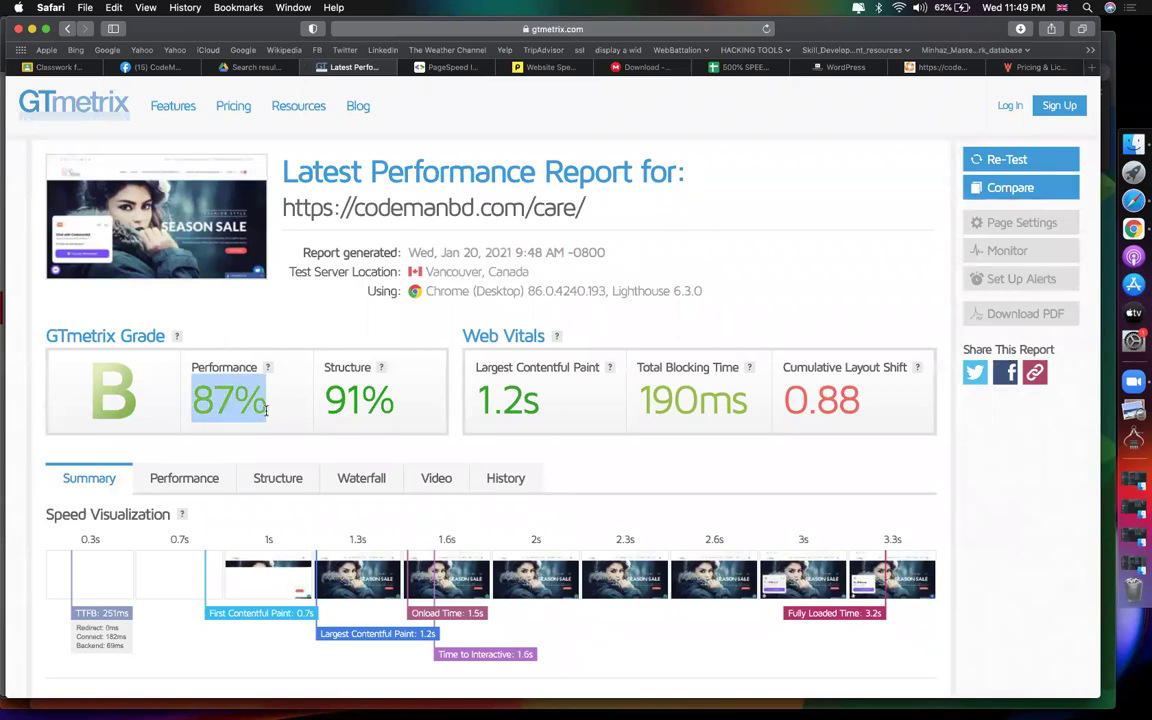
left_click_drag(484, 398, 582, 397)
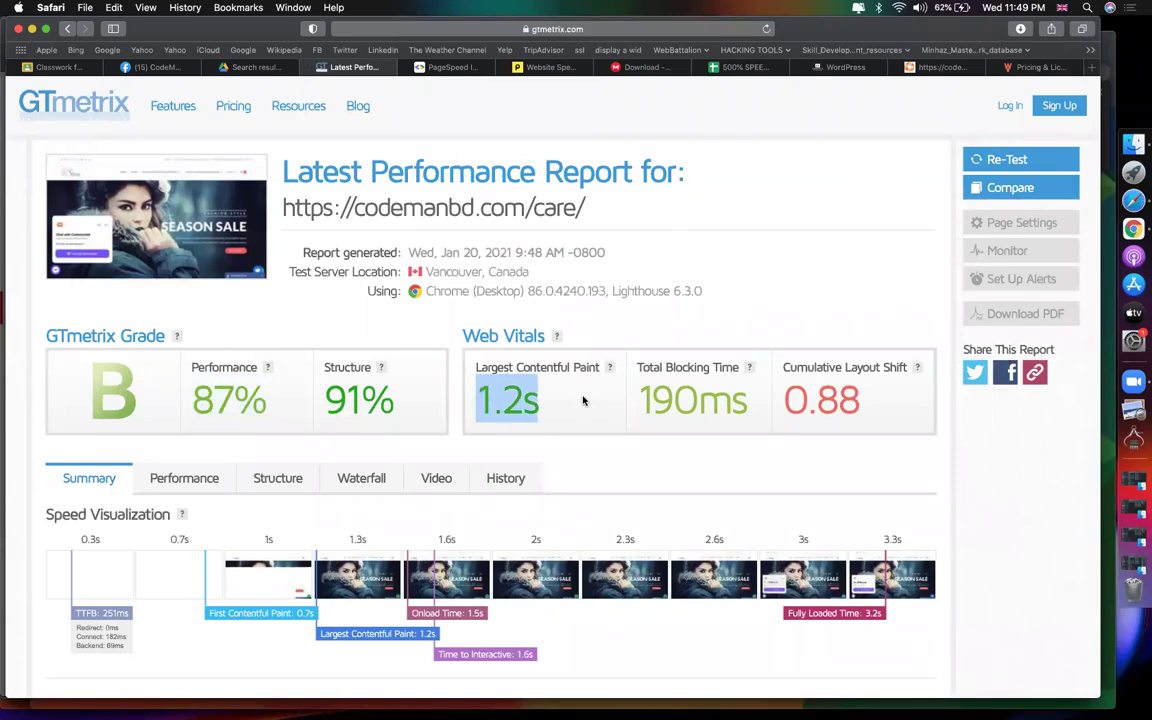
Open the PageSpeed Insights report and check the site's desktop performance score
mouse_move(446, 68)
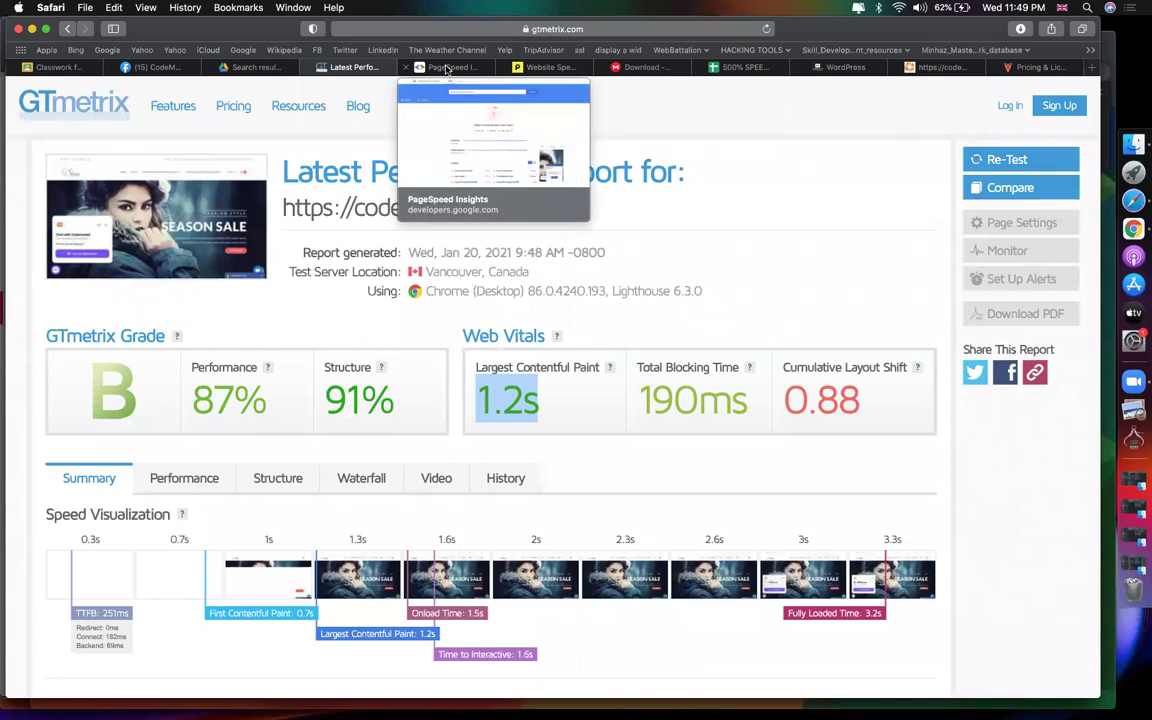
left_click(445, 68)
left_click(148, 200)
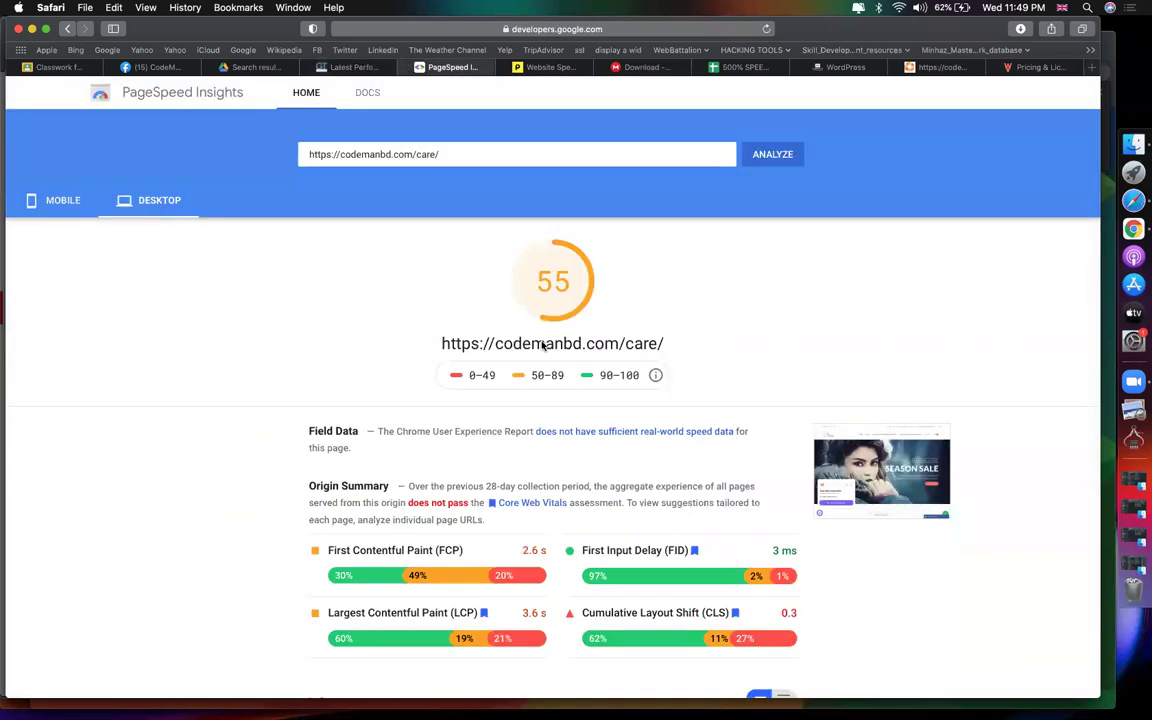
left_click_drag(534, 273, 554, 273)
left_click(548, 276)
left_click_drag(569, 281, 532, 282)
left_click(242, 320)
Check the performance grade in the Pingdom results and return to the GTmetrix report
left_click(525, 67)
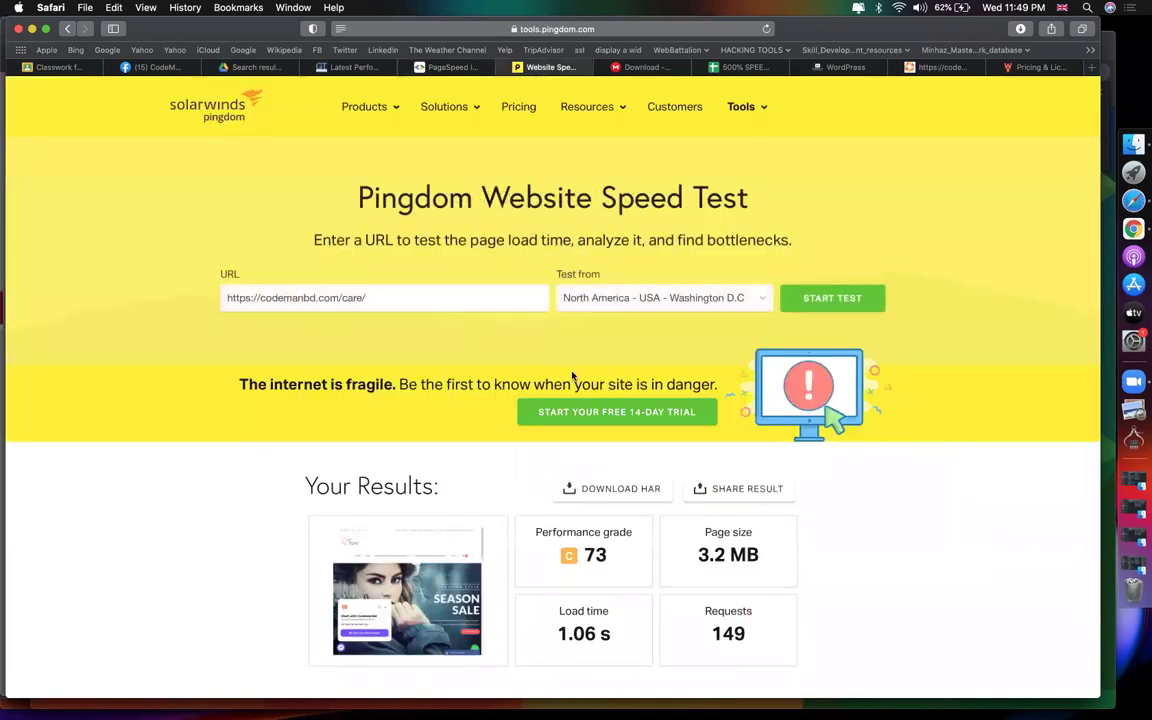
scroll(572, 414, "down", 2)
left_click_drag(583, 433, 601, 433)
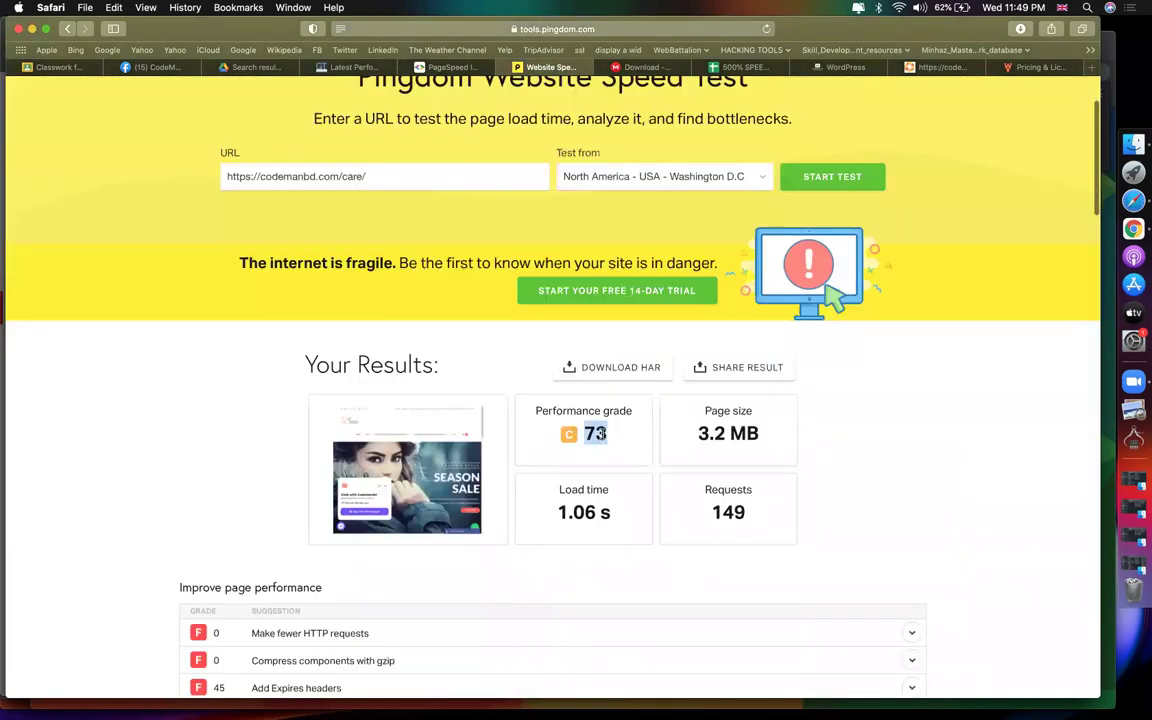
left_click(352, 68)
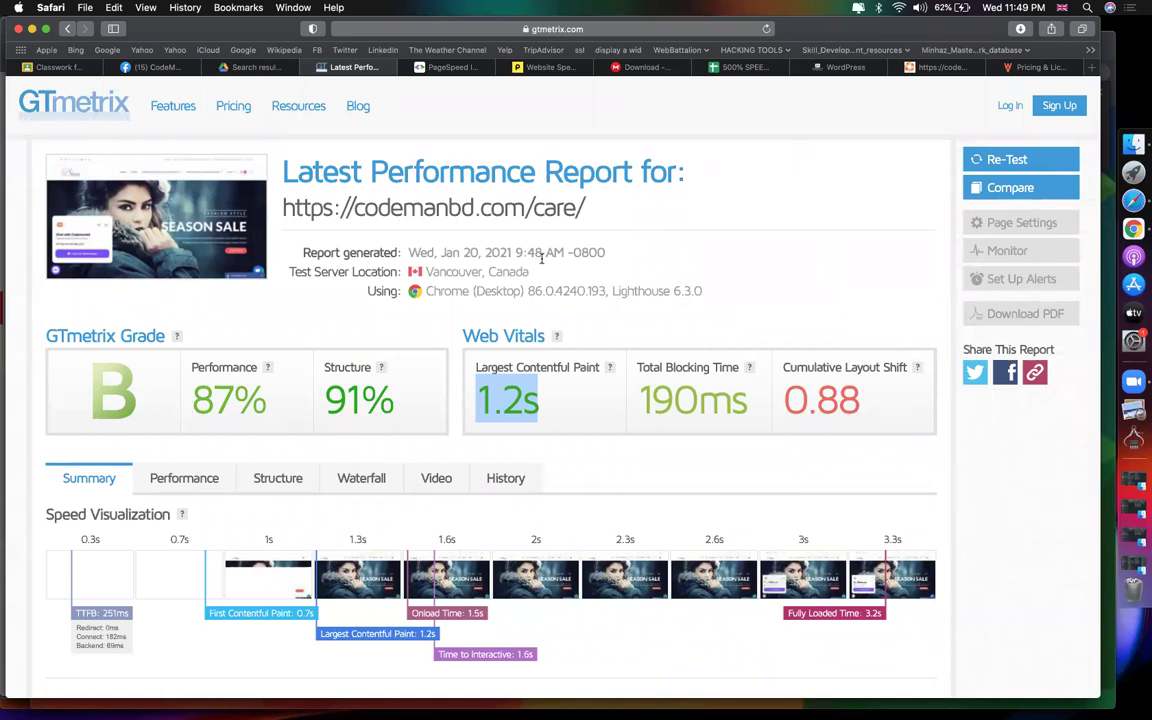
Look over the spreadsheet's Magic-02 Autoptimize section, its plugin link, and the note above it about deleting W3 Total Cache
left_click(727, 67)
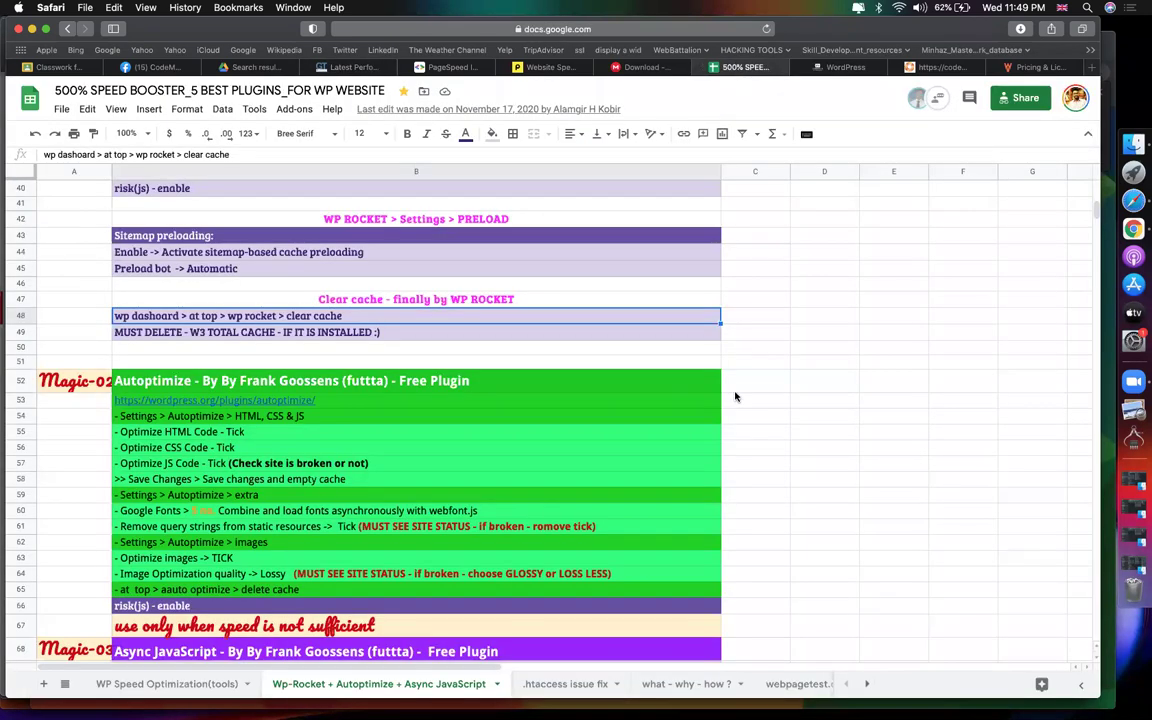
left_click(151, 382)
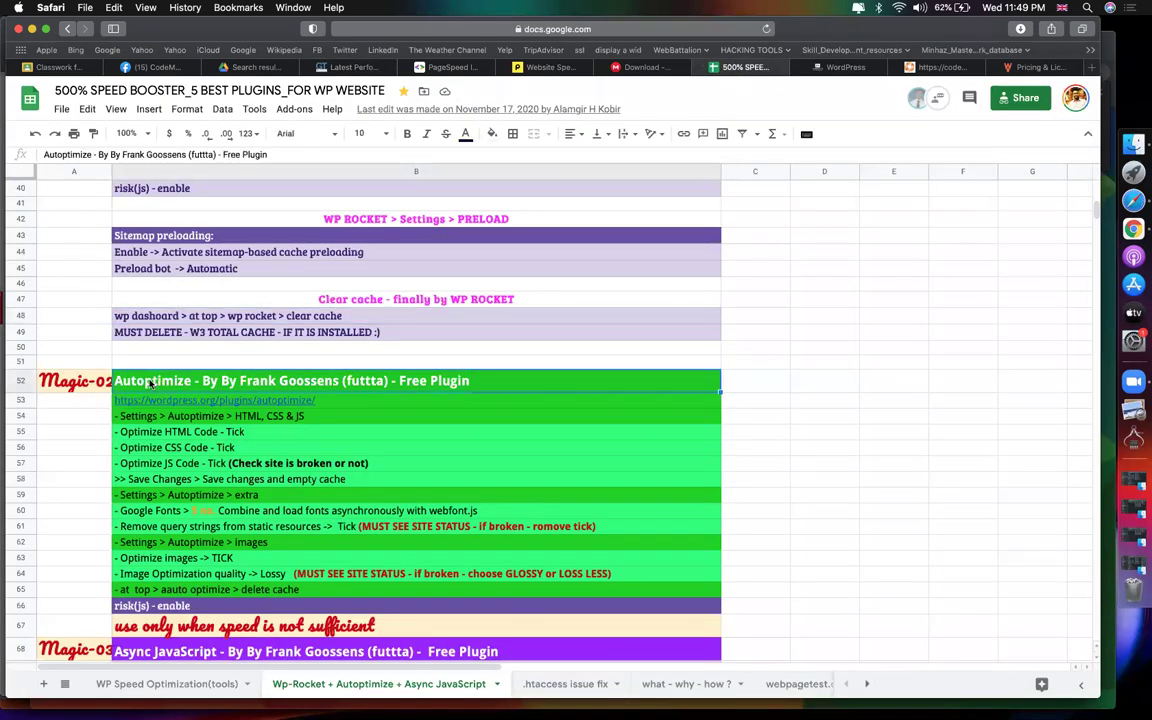
left_click(760, 445)
left_click(917, 448)
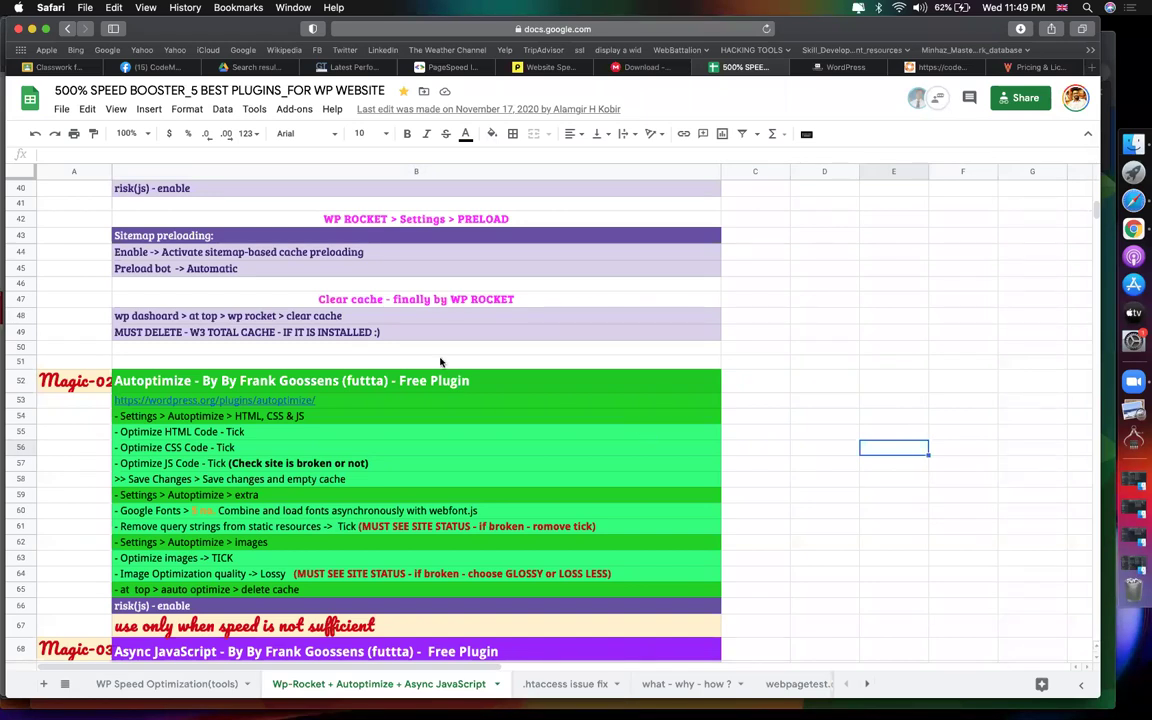
left_click(220, 384)
left_click(222, 398)
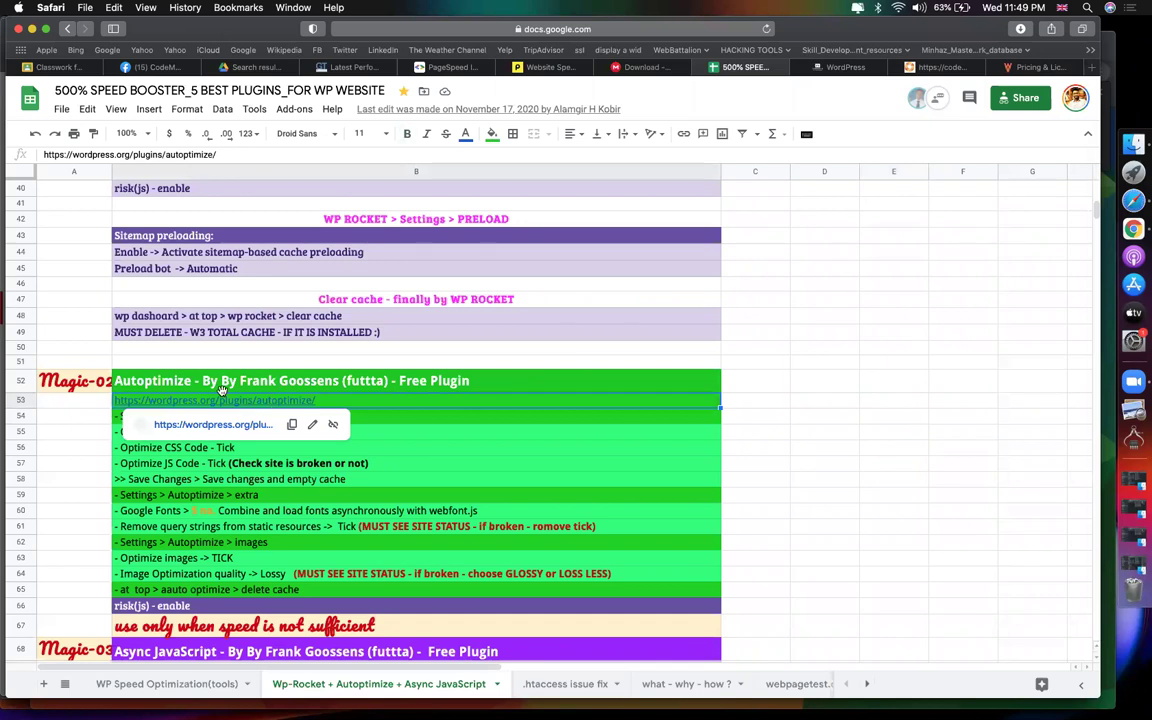
double_click(220, 382)
double_click(156, 378)
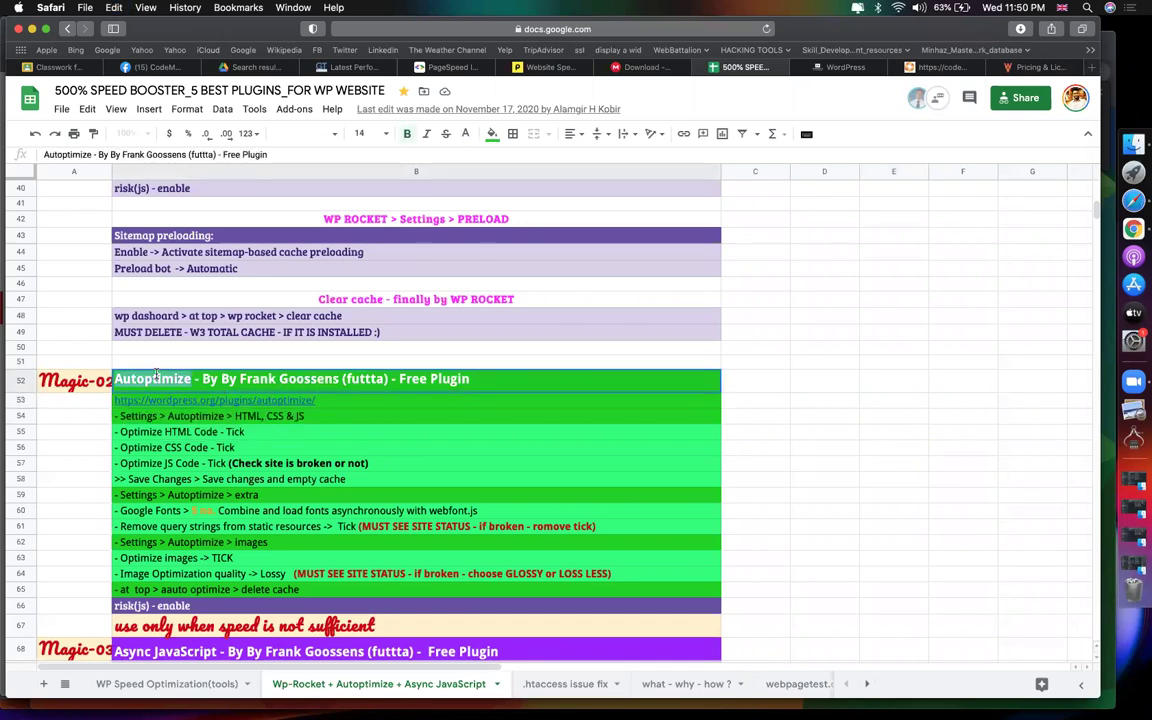
left_click(531, 382)
left_click(676, 336)
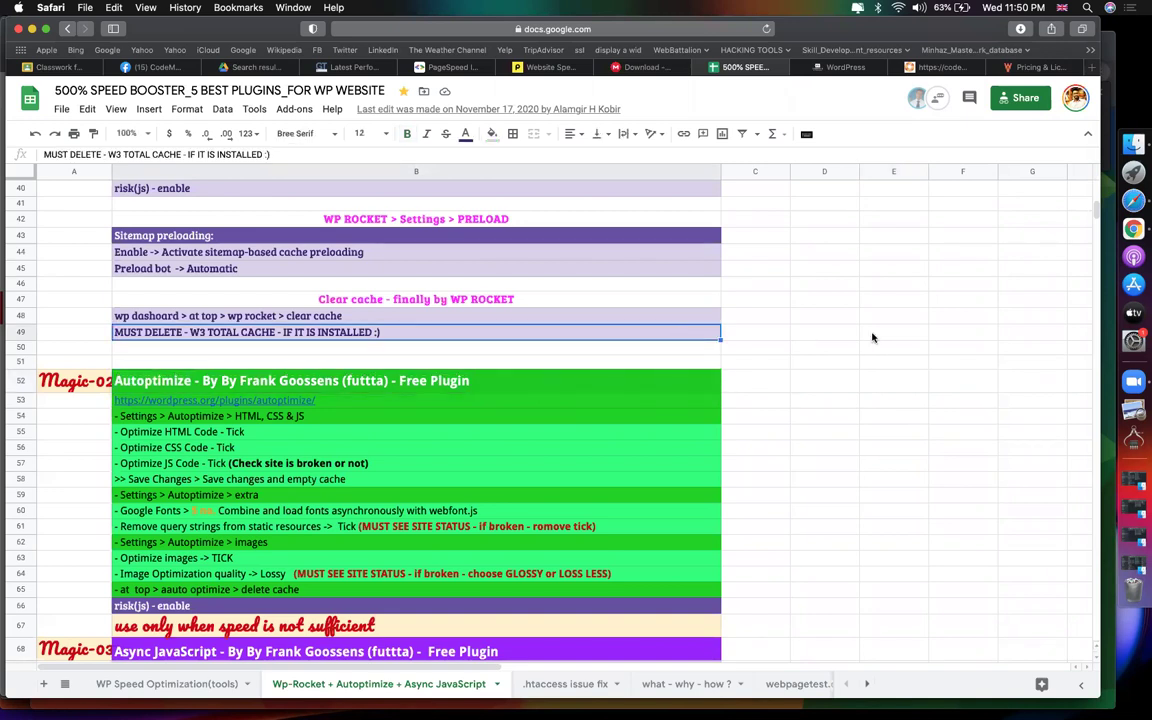
Open the "what - why - how ?" sheet and find its "all Speed Incrising Factors" list
scroll(700, 360, "up", 10)
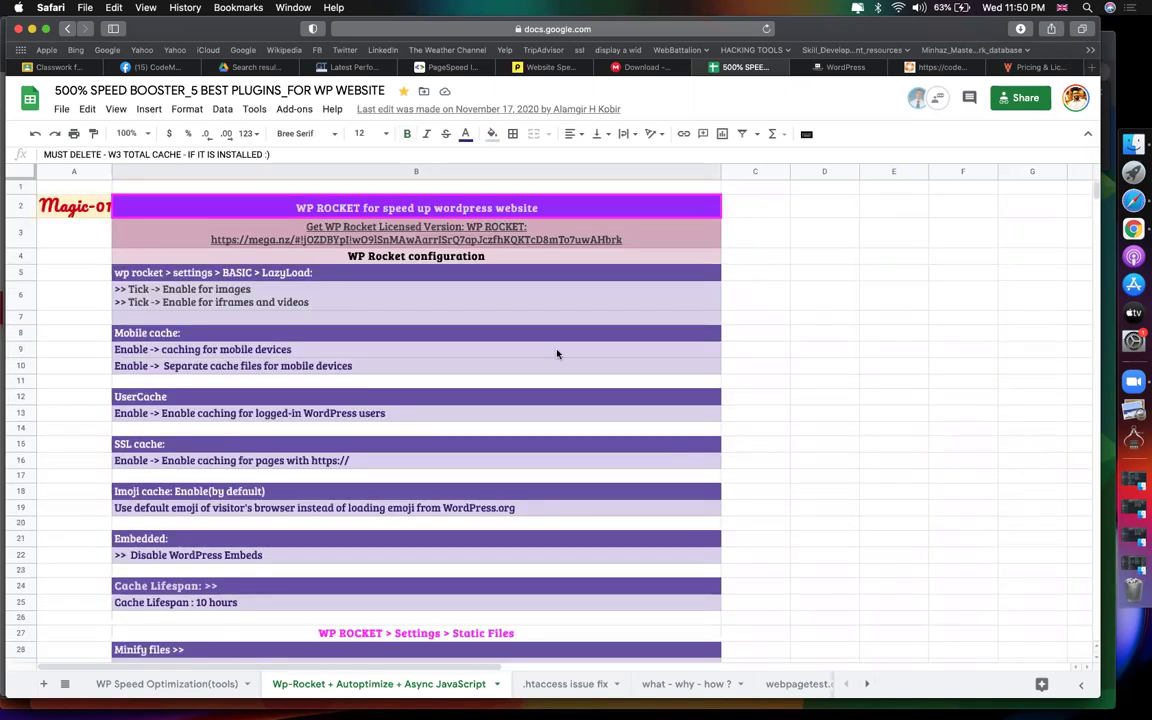
left_click(683, 685)
left_click(686, 494)
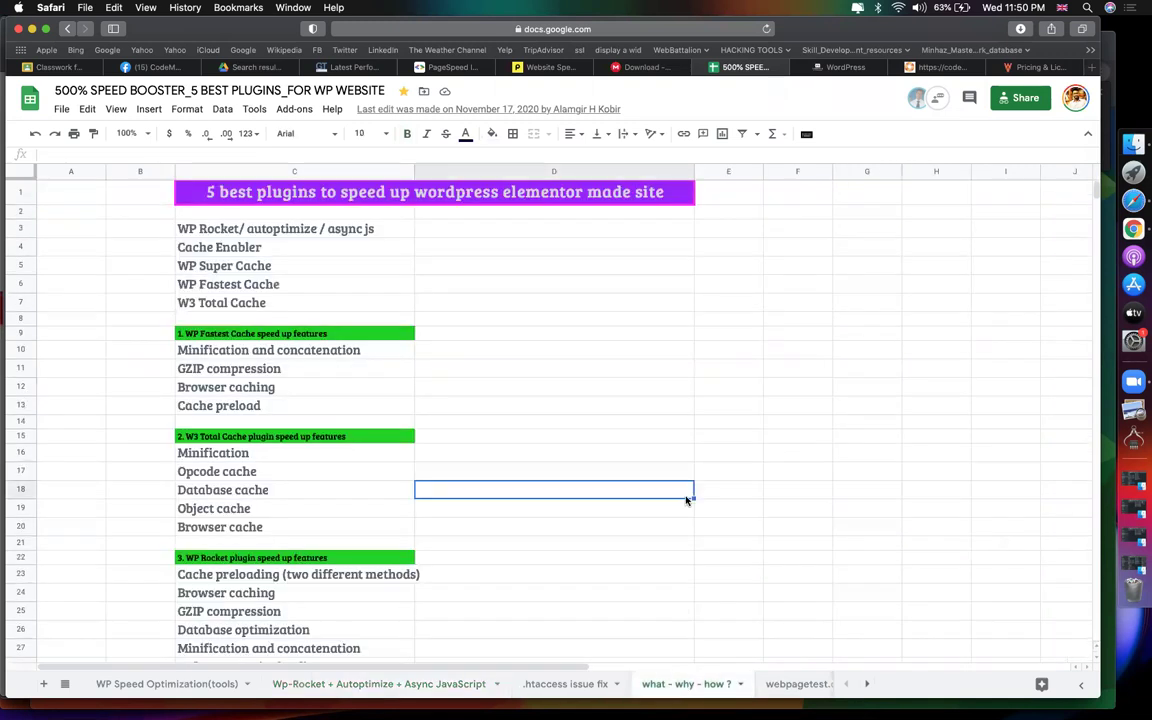
scroll(457, 437, "down", 8)
scroll(457, 437, "down", 6)
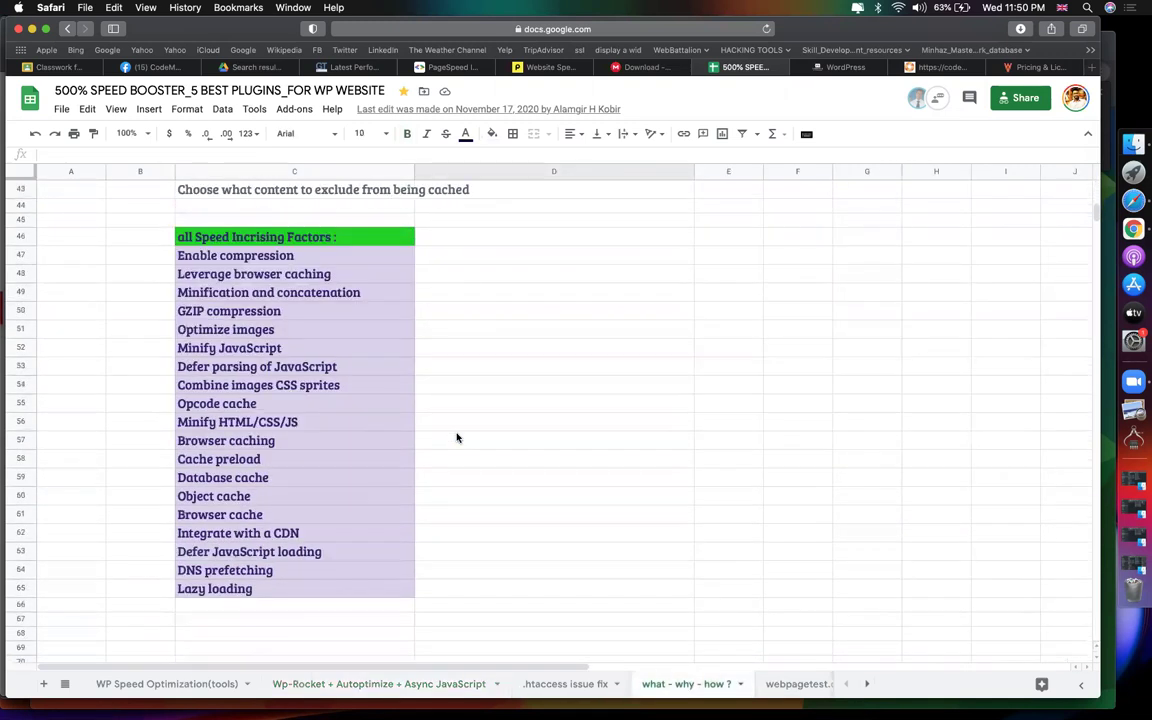
Go through the speed factors from Enable compression to Defer parsing of JavaScript, and highlight the list down to Lazy loading
left_click(232, 256)
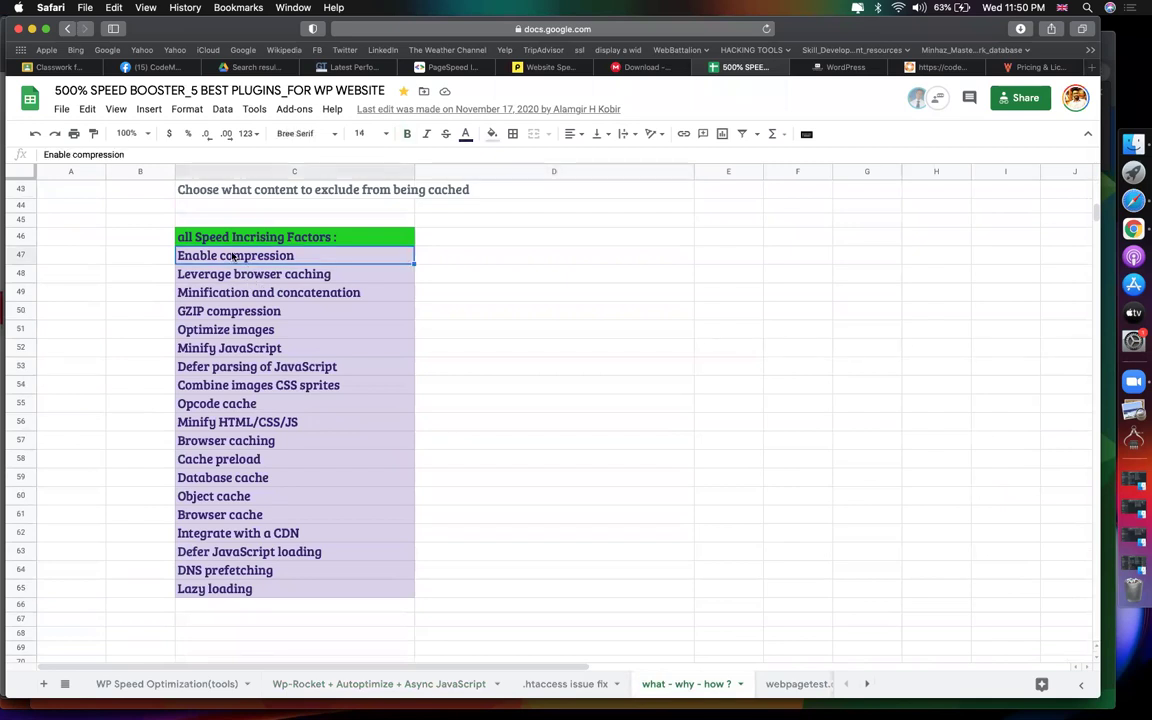
left_click(256, 278)
left_click(262, 296)
left_click(240, 312)
left_click(224, 330)
left_click(243, 347)
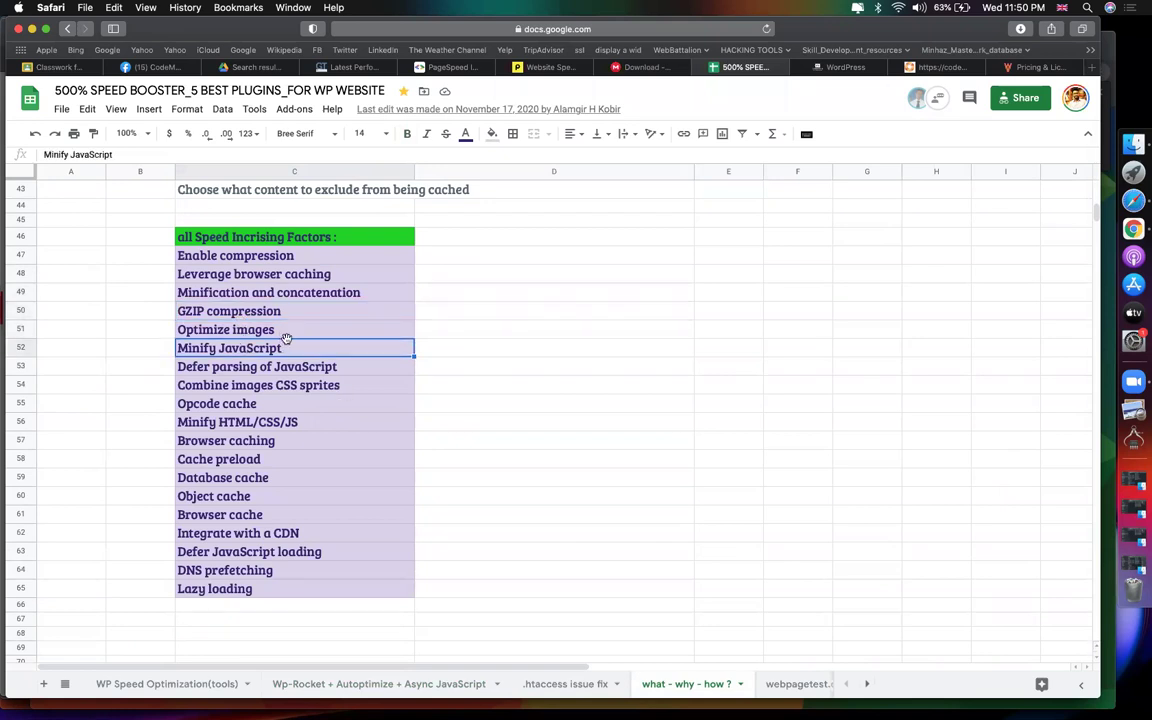
left_click(297, 368)
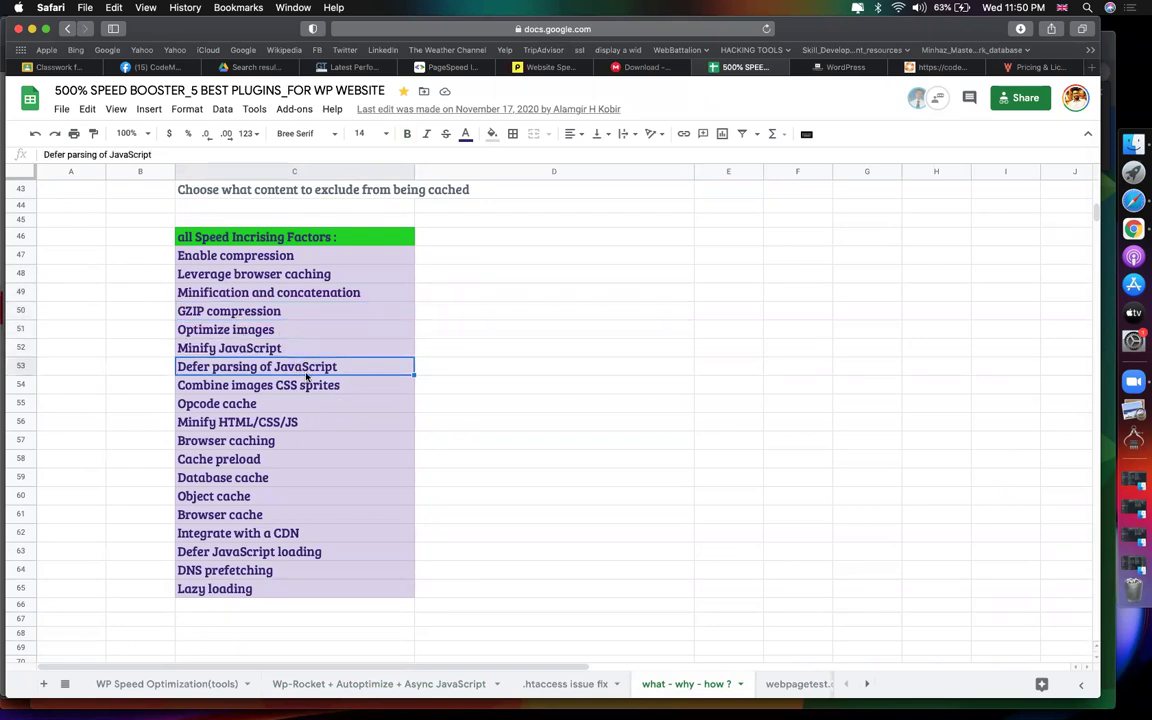
left_click_drag(252, 254, 256, 587)
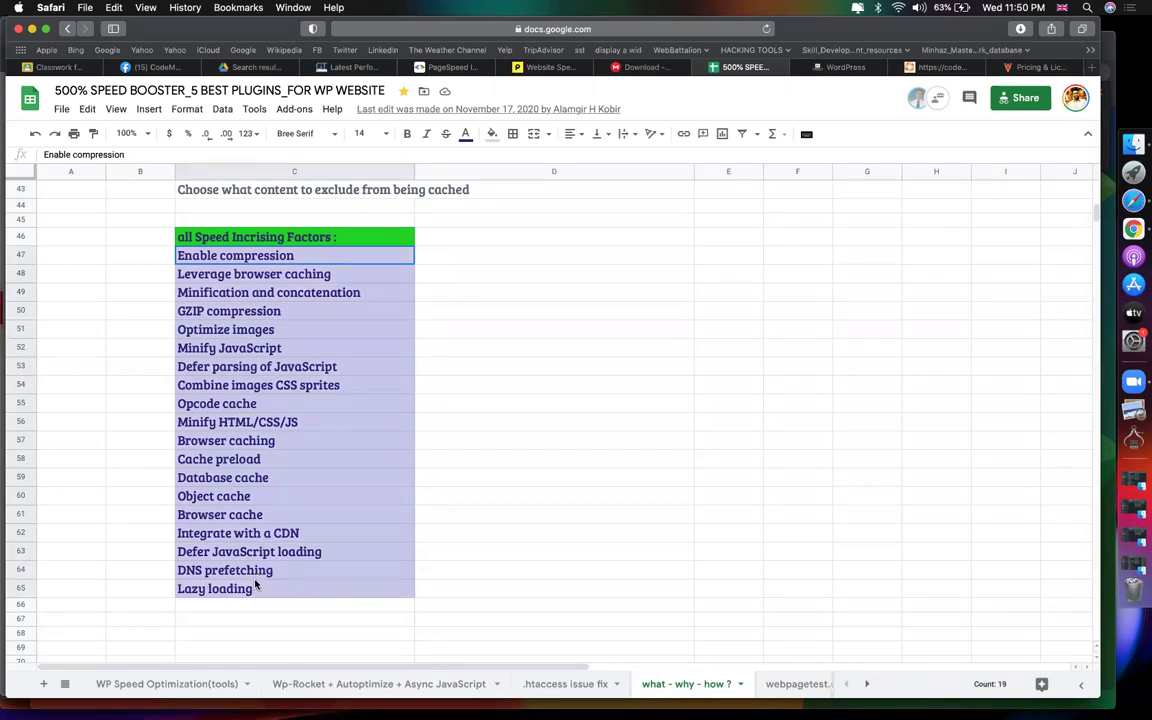
left_click(598, 391)
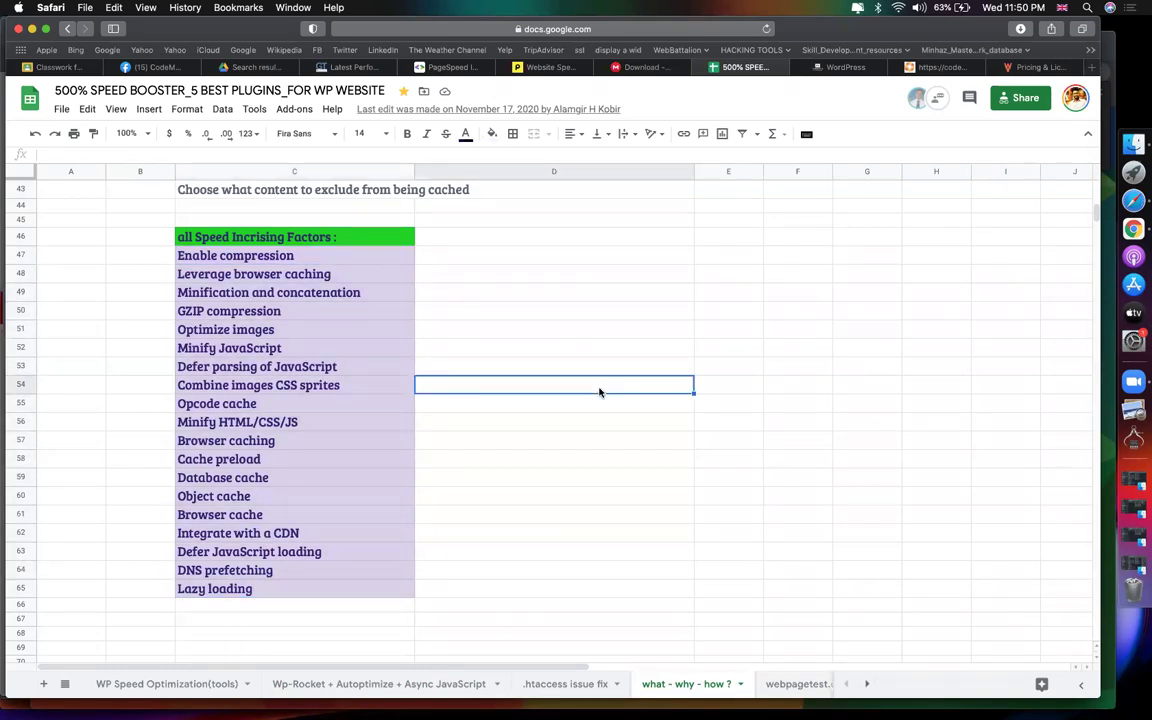
left_click(602, 276)
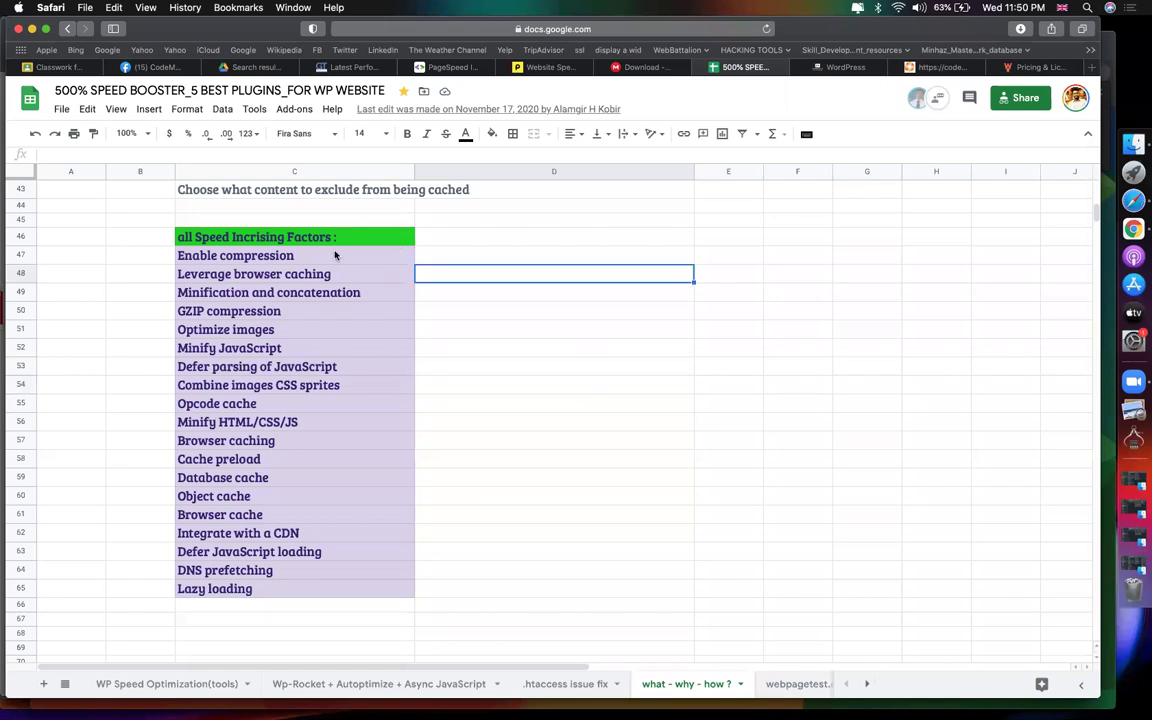
left_click_drag(309, 258, 303, 574)
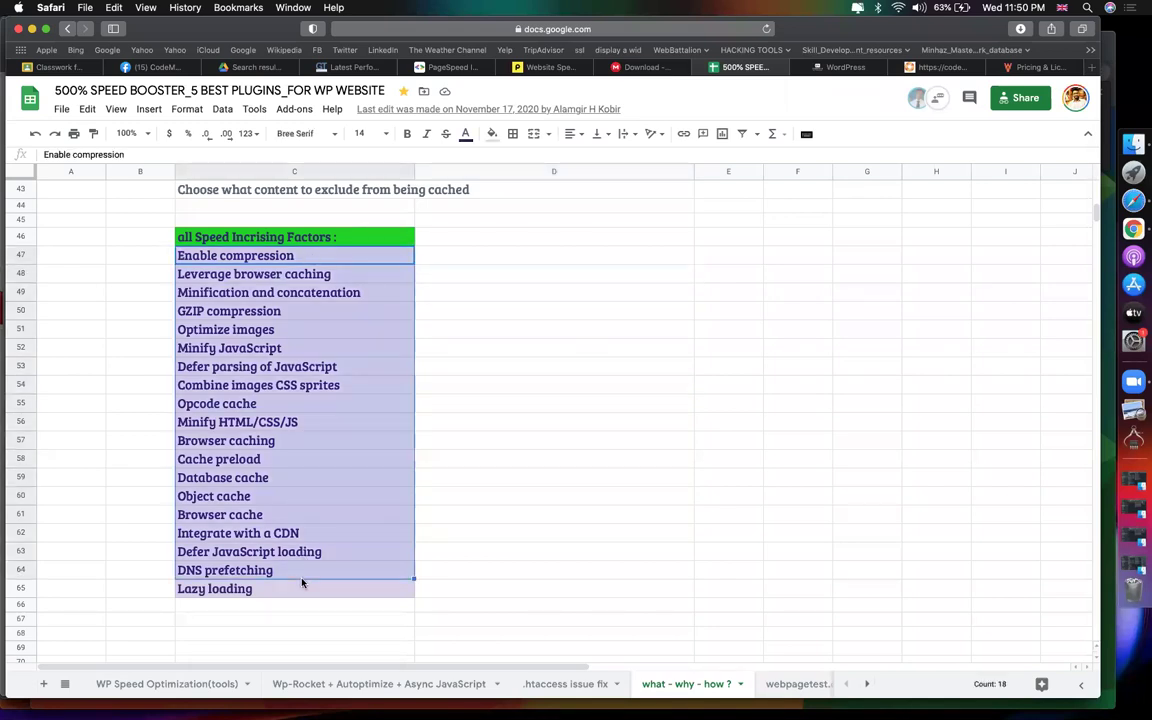
left_click(576, 439)
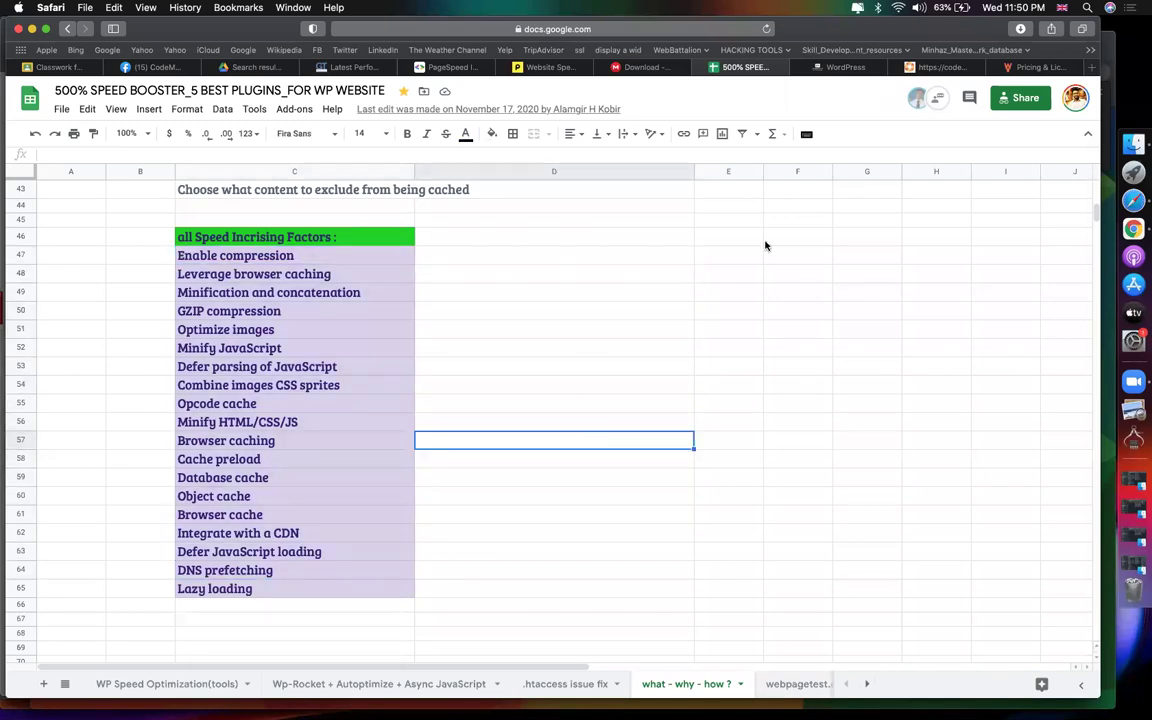
Glance at the PageSpeed Insights report and examine the Top Issues audits in the GTmetrix report
left_click(448, 72)
scroll(285, 400, "down", 2)
scroll(301, 320, "up", 1)
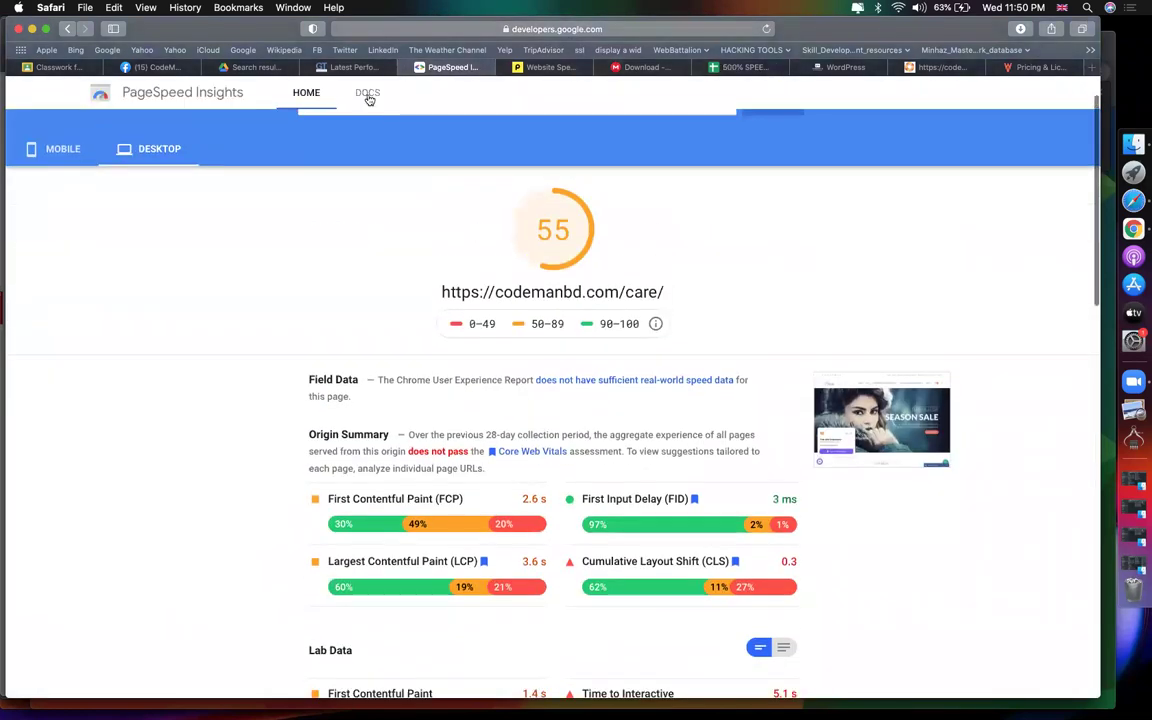
left_click(333, 67)
scroll(300, 354, "down", 5)
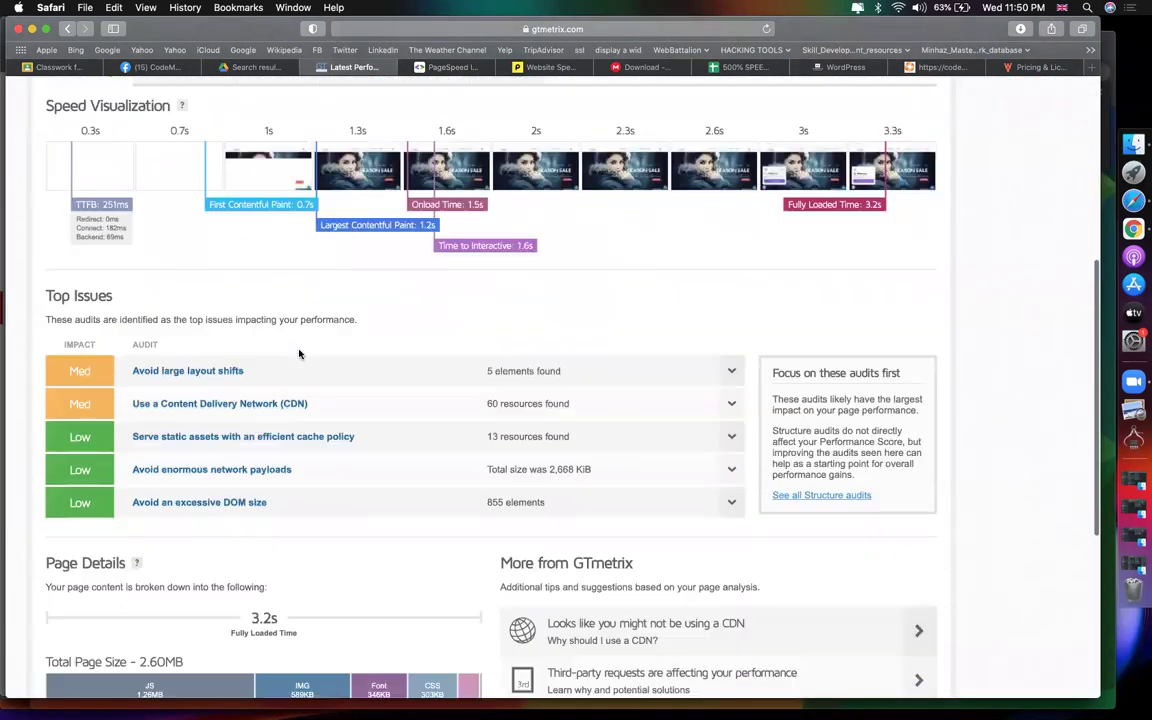
scroll(298, 353, "down", 1)
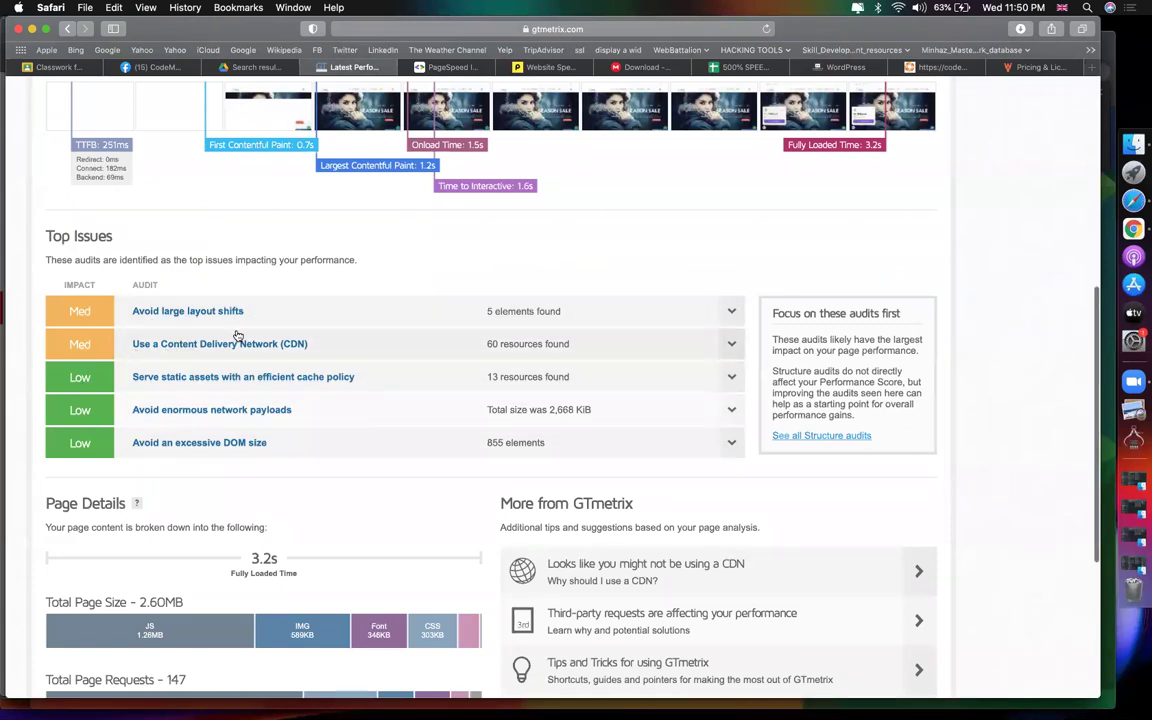
scroll(250, 330, "up", 1)
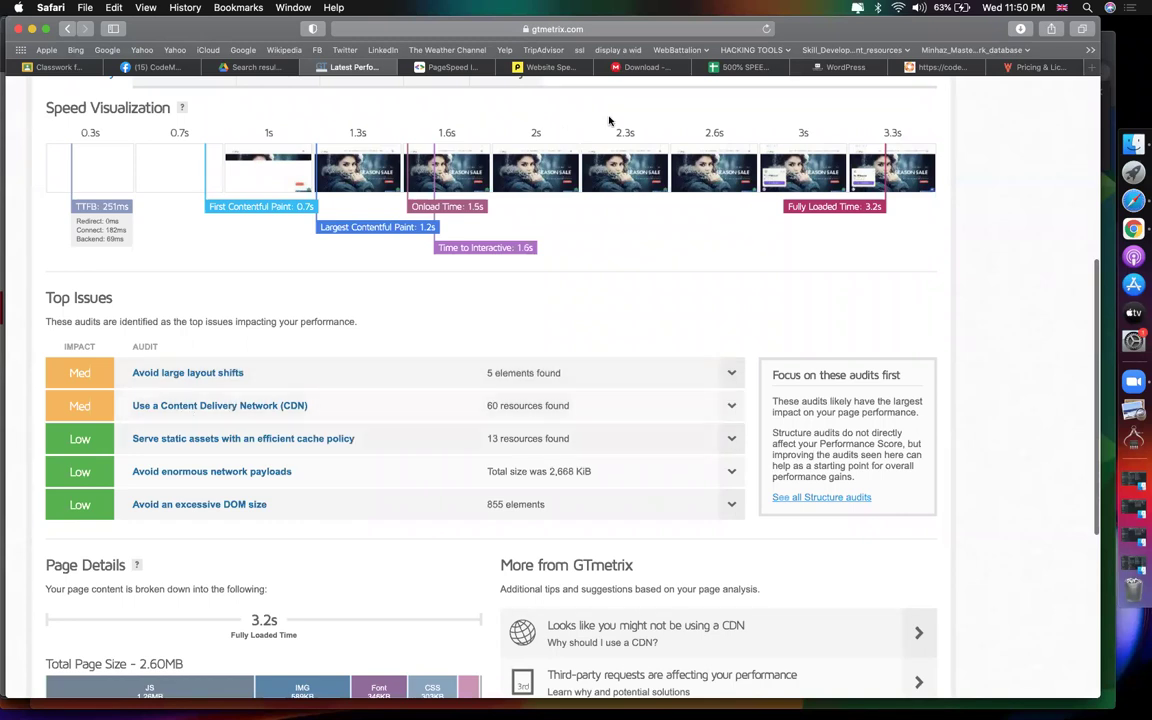
Examine the First Contentful Paint and First Input Delay metrics in PageSpeed Insights' Origin Summary, along with the Lab Data
left_click(412, 67)
scroll(376, 399, "down", 2)
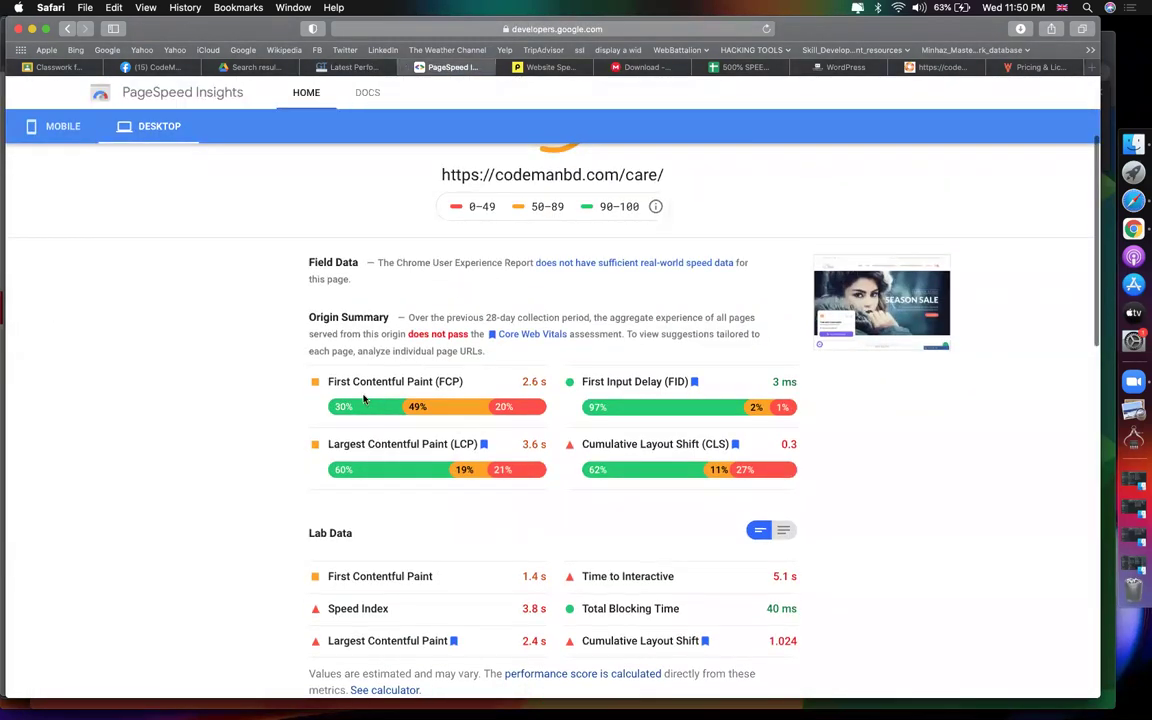
left_click_drag(329, 380, 463, 381)
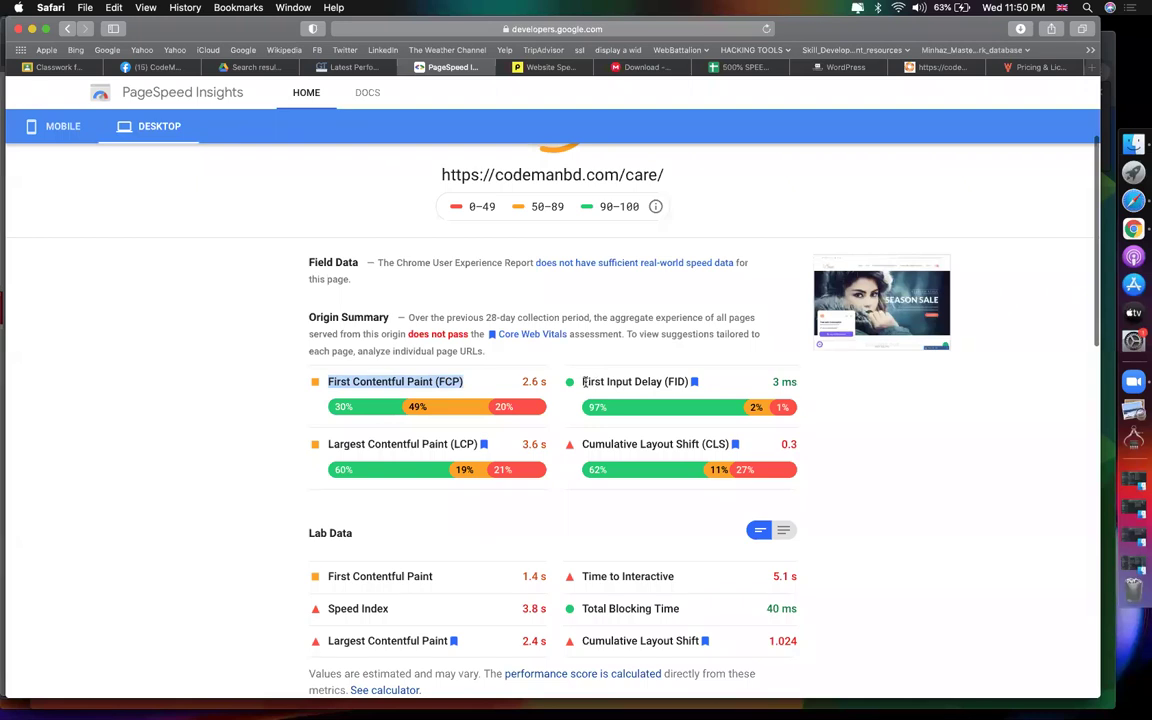
left_click_drag(583, 381, 650, 381)
left_click(255, 428)
scroll(244, 494, "down", 1)
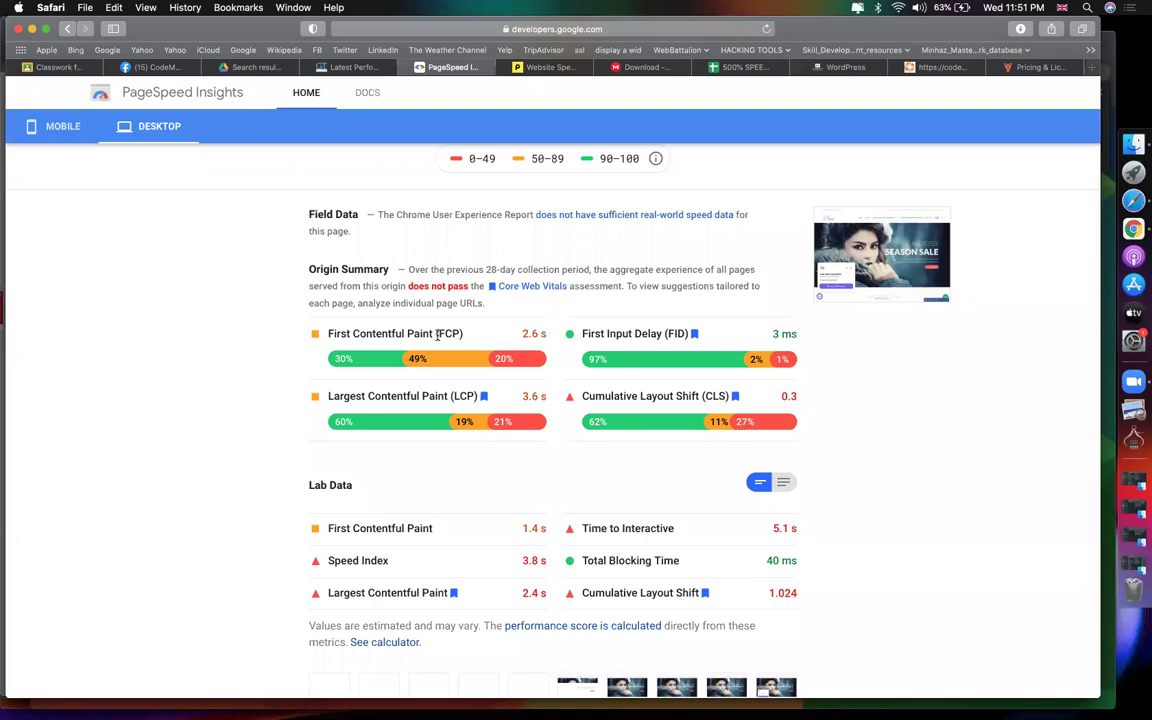
Return to the spreadsheet, highlight the speed factors from Enable compression to Lazy loading, and go up to the "5 best plugins" list
left_click(759, 70)
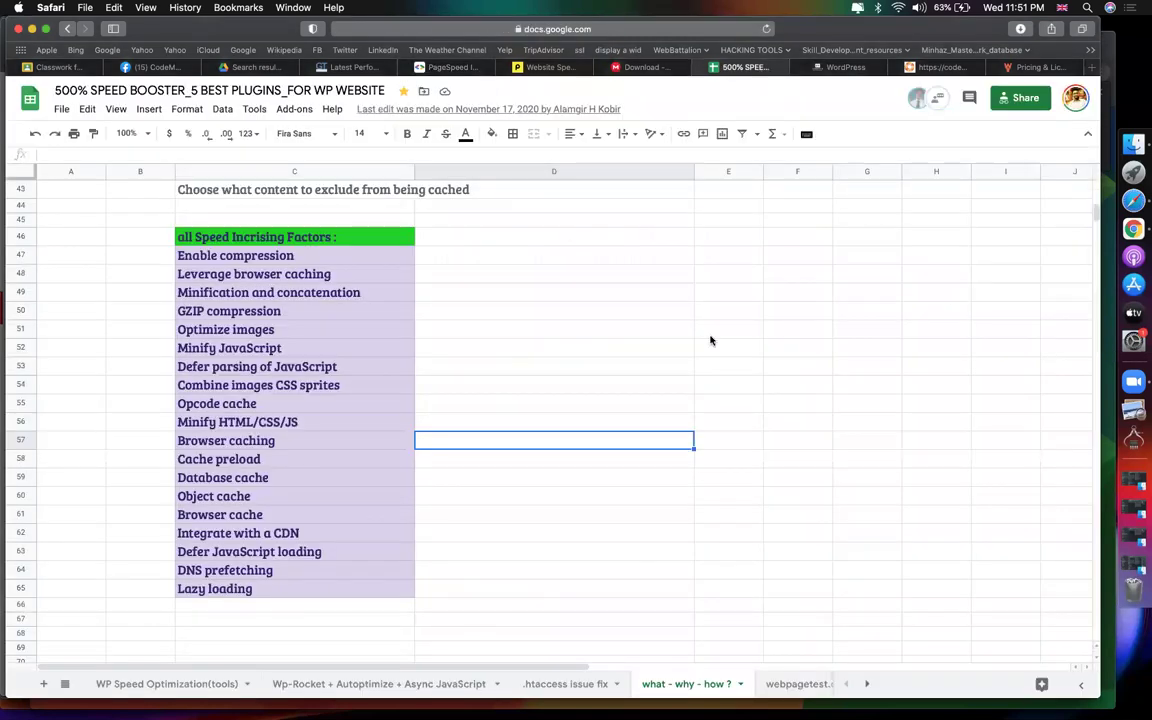
left_click_drag(277, 260, 275, 594)
left_click(452, 522)
scroll(451, 521, "up", 1)
scroll(451, 521, "up", 10)
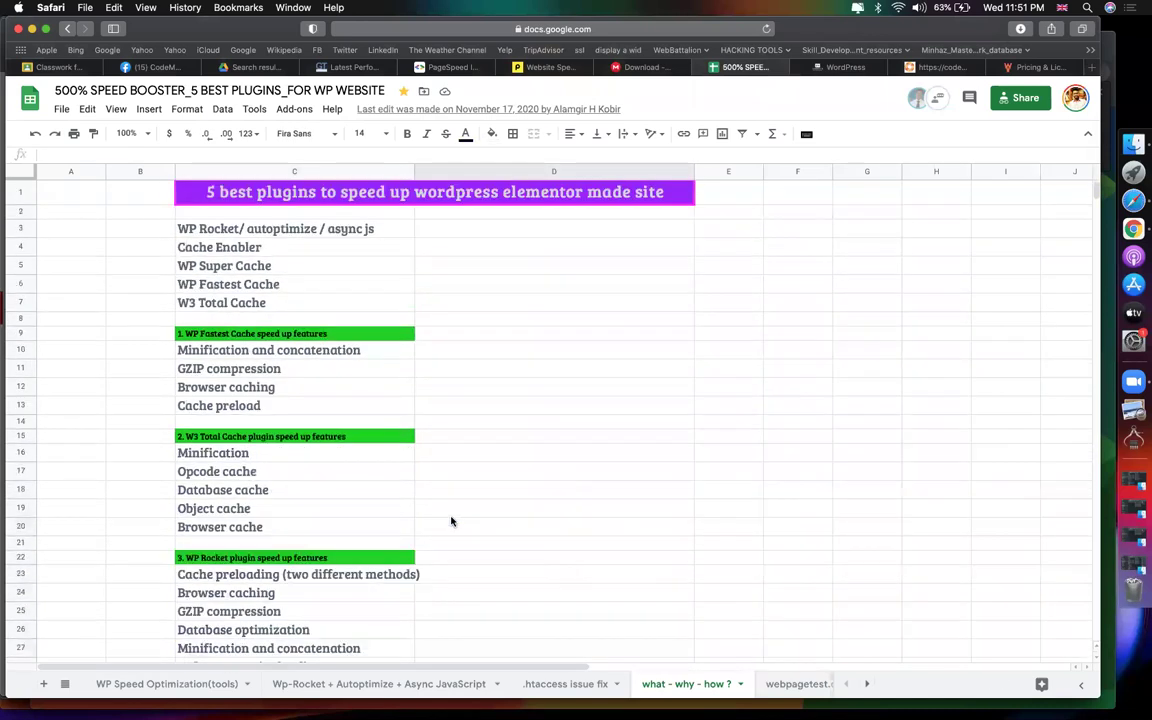
left_click(273, 336)
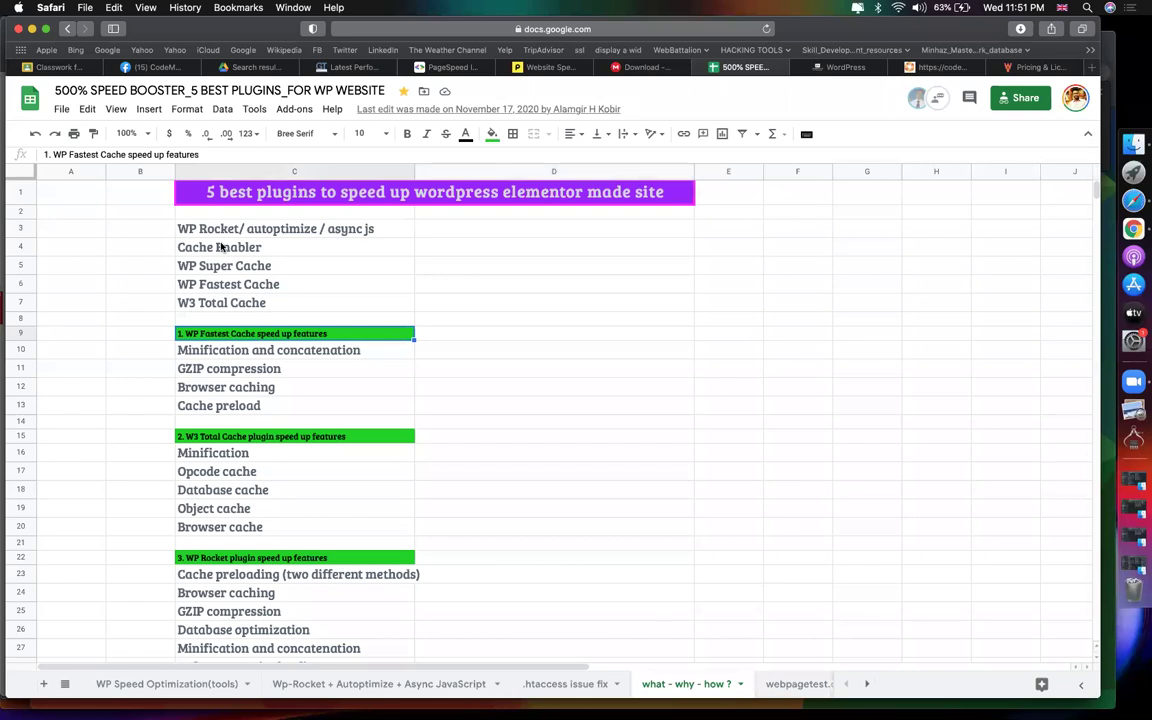
left_click(497, 285)
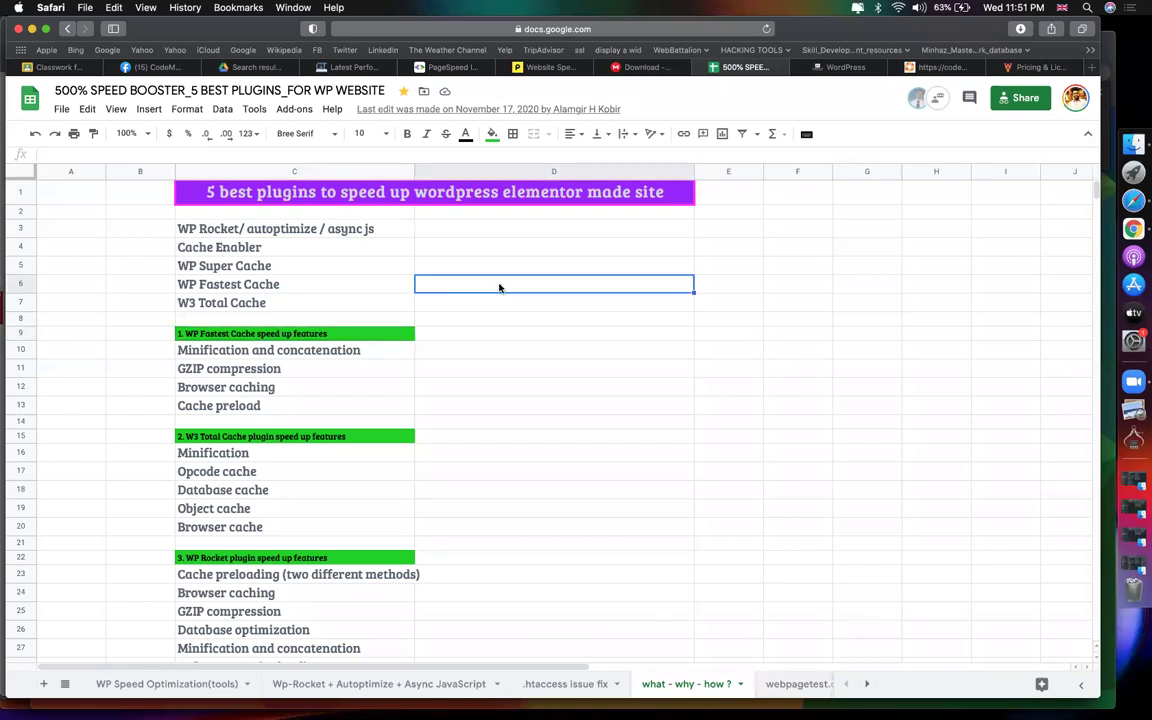
Go through the listed speed plugins from WP Rocket/ autoptimize / async js to W3 Total Cache
left_click(292, 229)
left_click(314, 248)
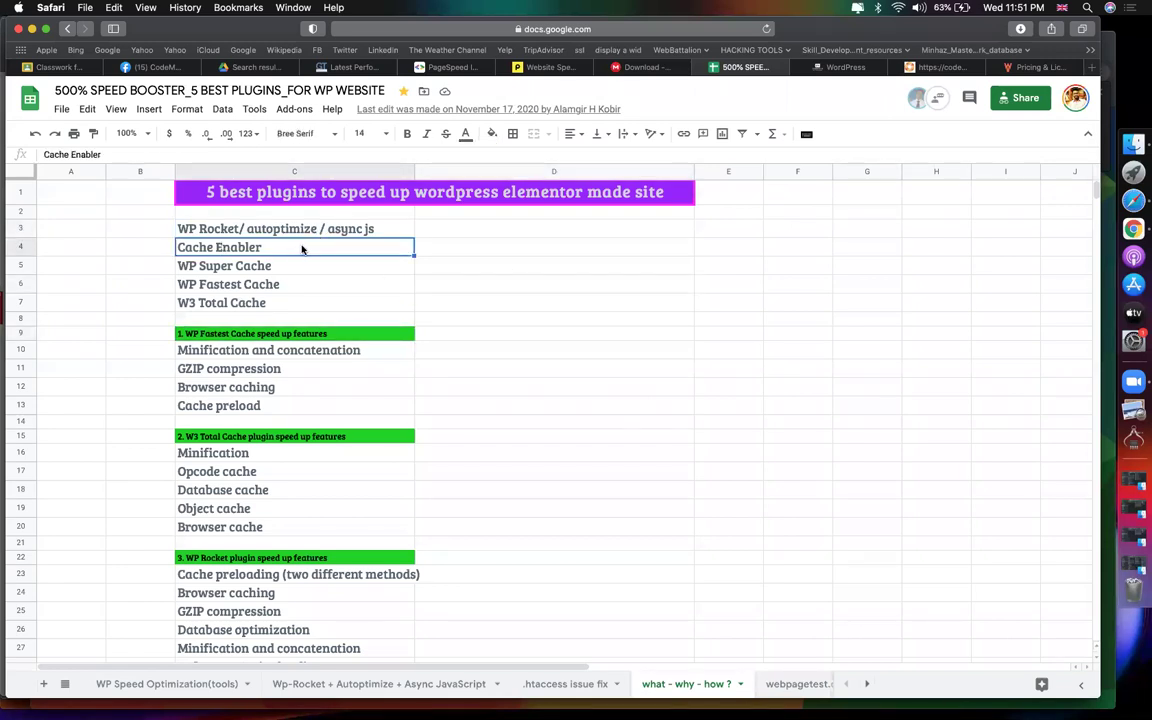
left_click(270, 266)
left_click(290, 285)
left_click(305, 305)
left_click(249, 230)
double_click(250, 230)
key("Return")
left_click(145, 228)
left_click(207, 252)
left_click_drag(207, 258, 240, 285)
left_click(507, 368)
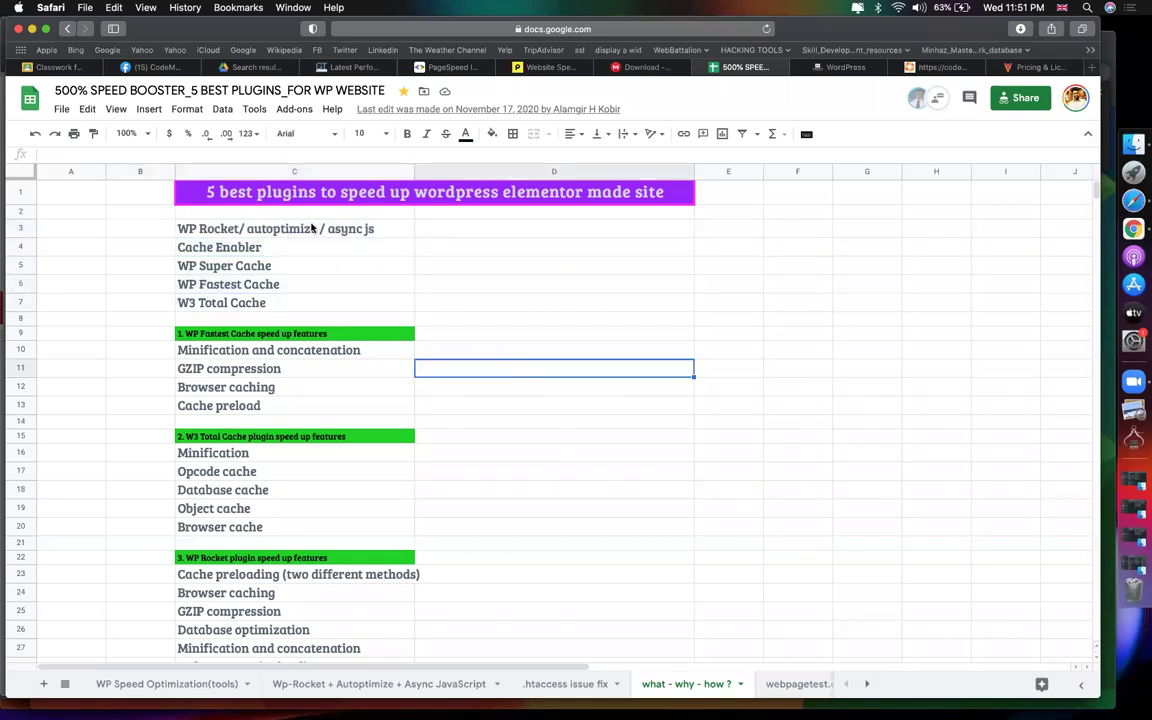
left_click(311, 228)
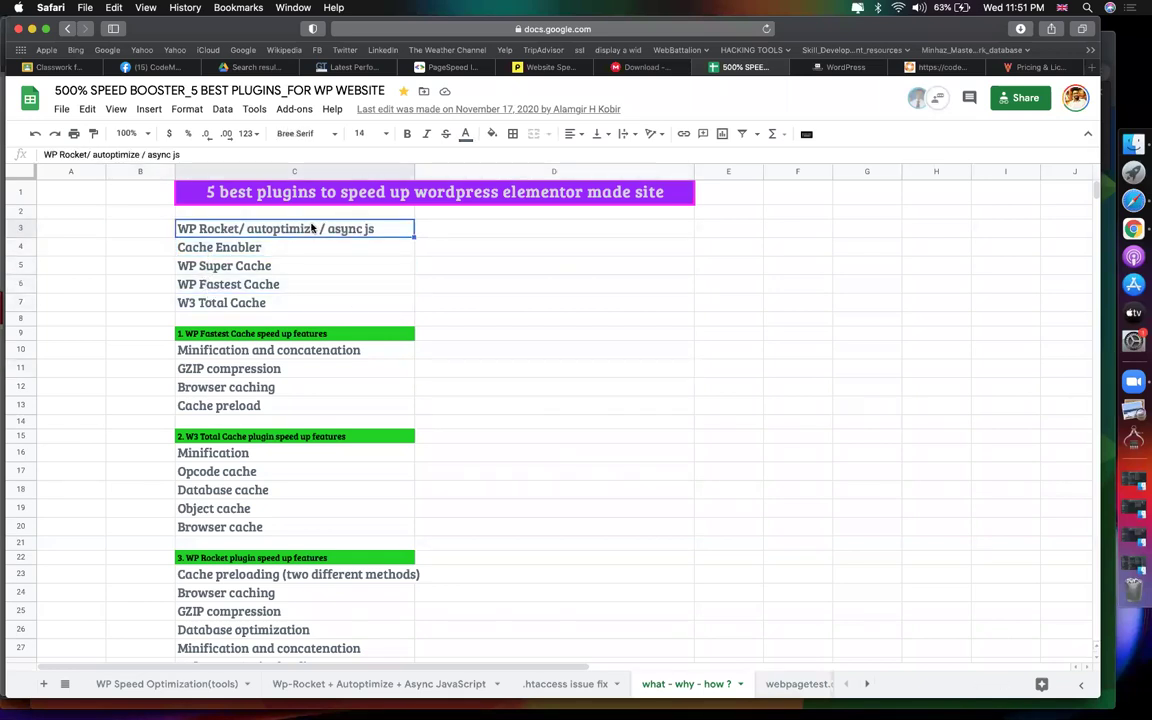
Review the speed-up features listed under WP Fastest Cache and the W3 Total Cache plugin
left_click(460, 372)
left_click(295, 334)
left_click(300, 351)
left_click_drag(263, 406, 263, 406)
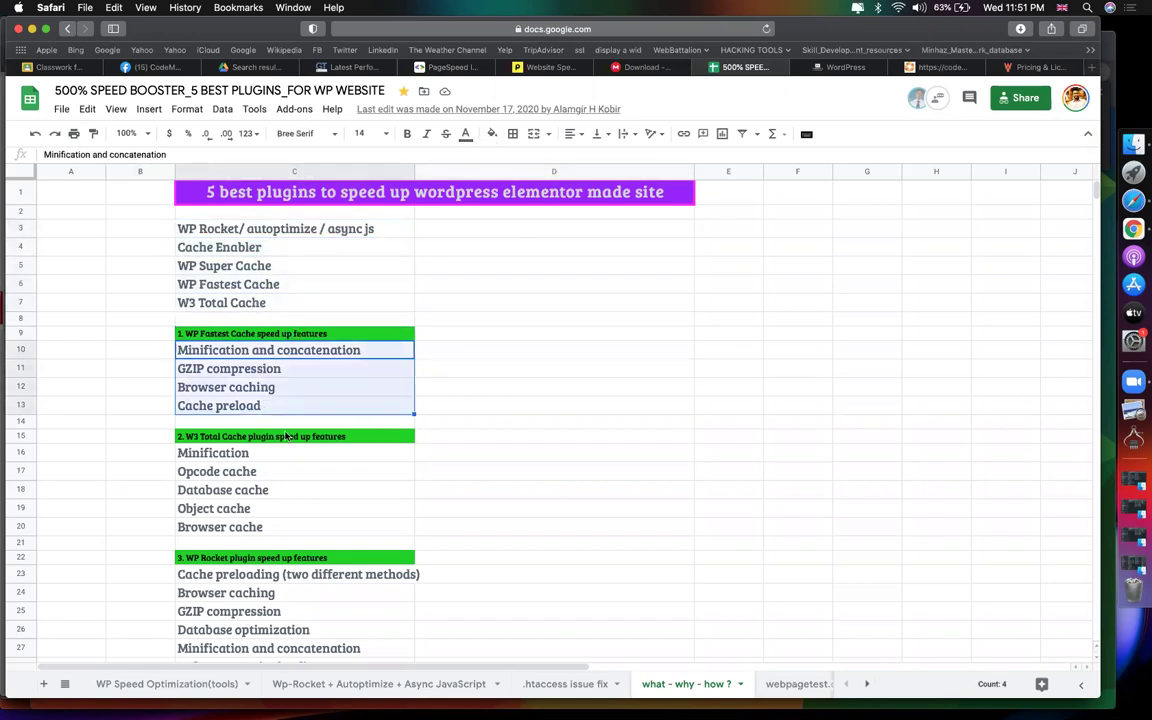
left_click(213, 453)
left_click(239, 437)
left_click_drag(213, 453, 236, 513)
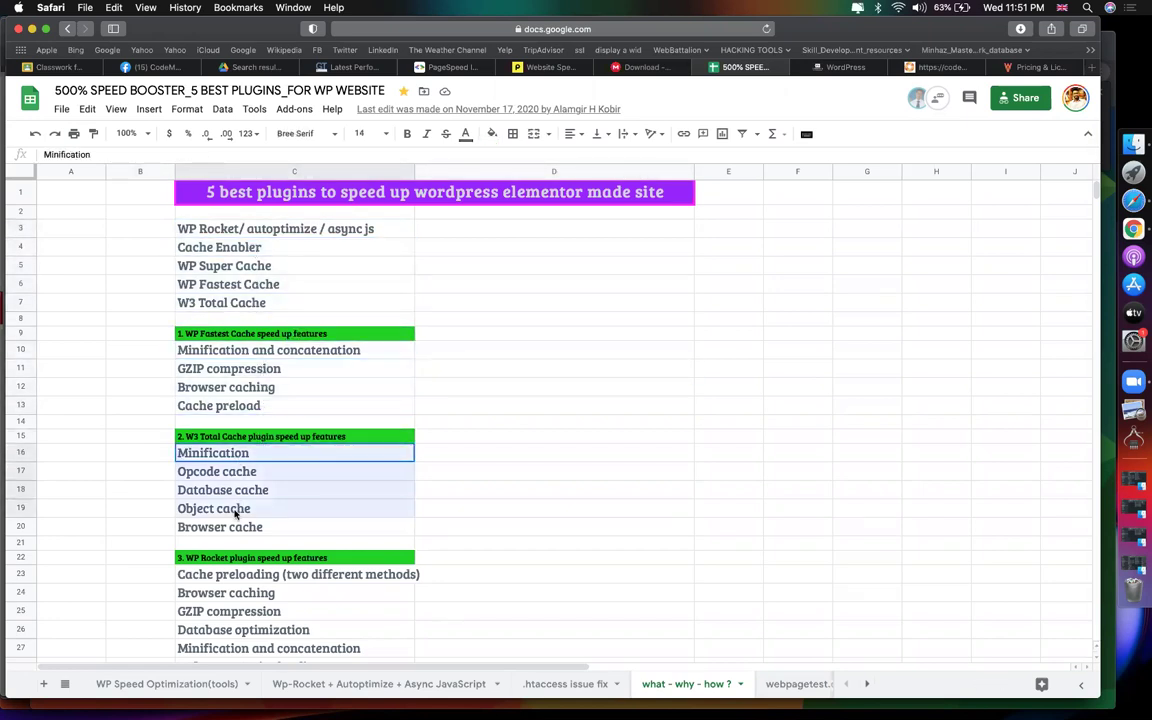
left_click(424, 494)
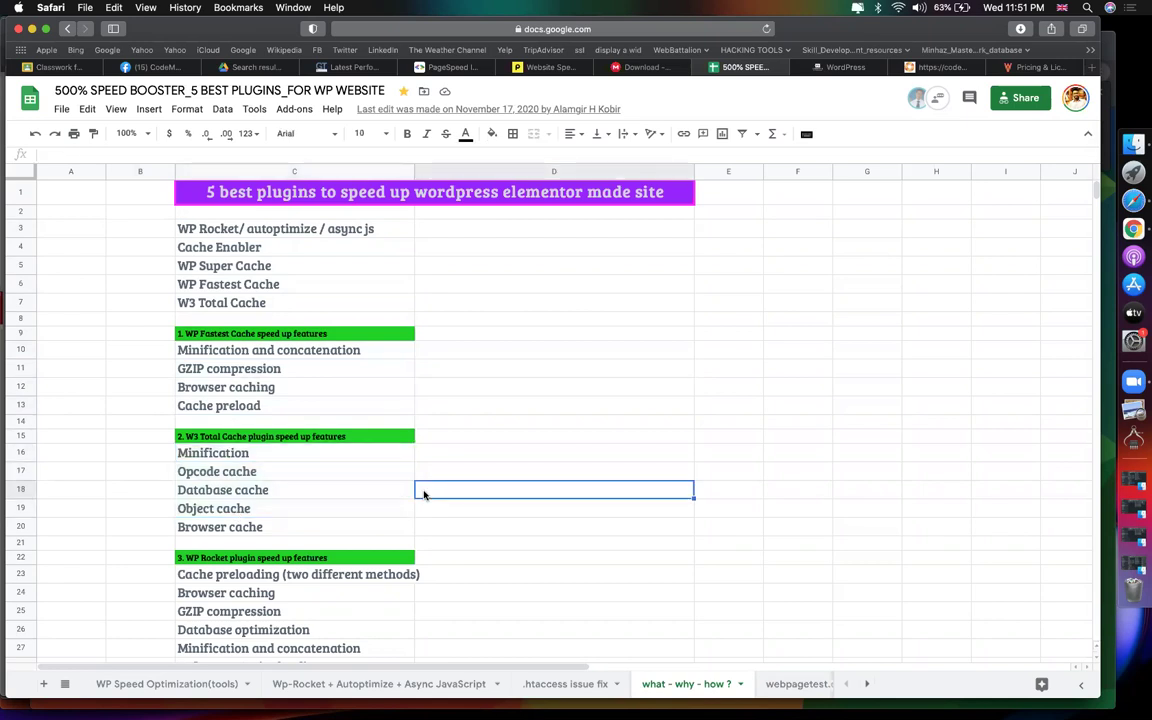
left_click(495, 441)
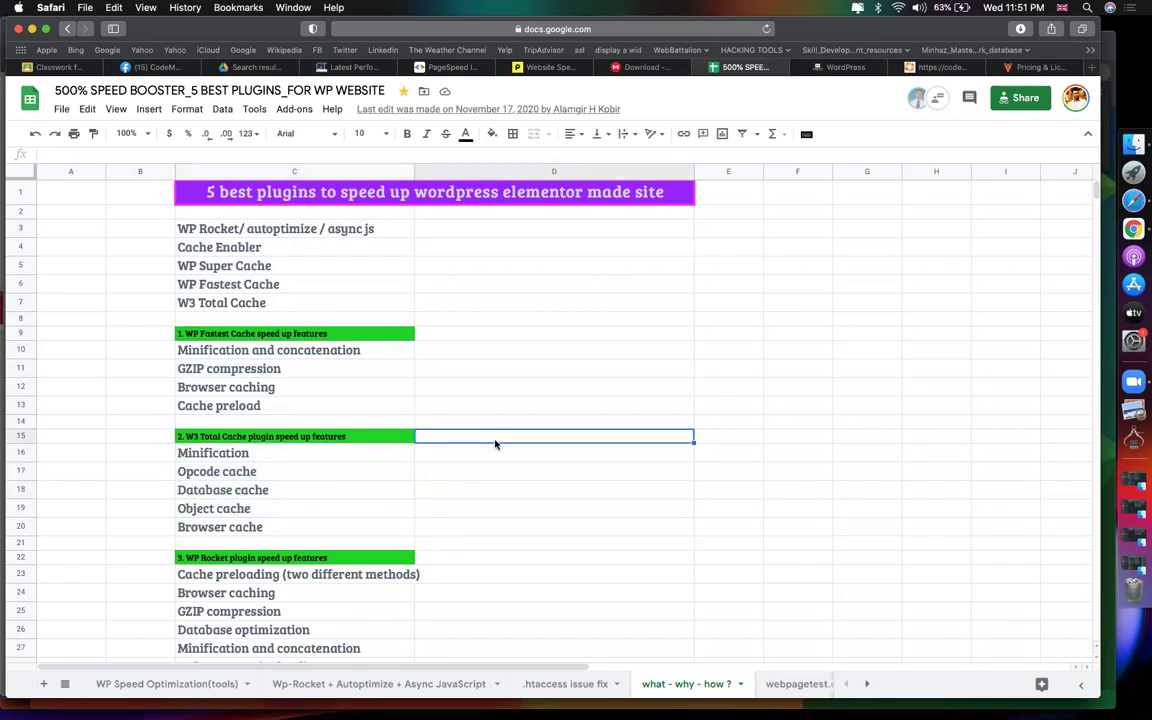
Open the "Wp-Rocket + Autoptimize + Async JavaScript" sheet and select the plugin name Autoptimize in the Magic-02 heading
left_click(310, 684)
left_click(352, 382)
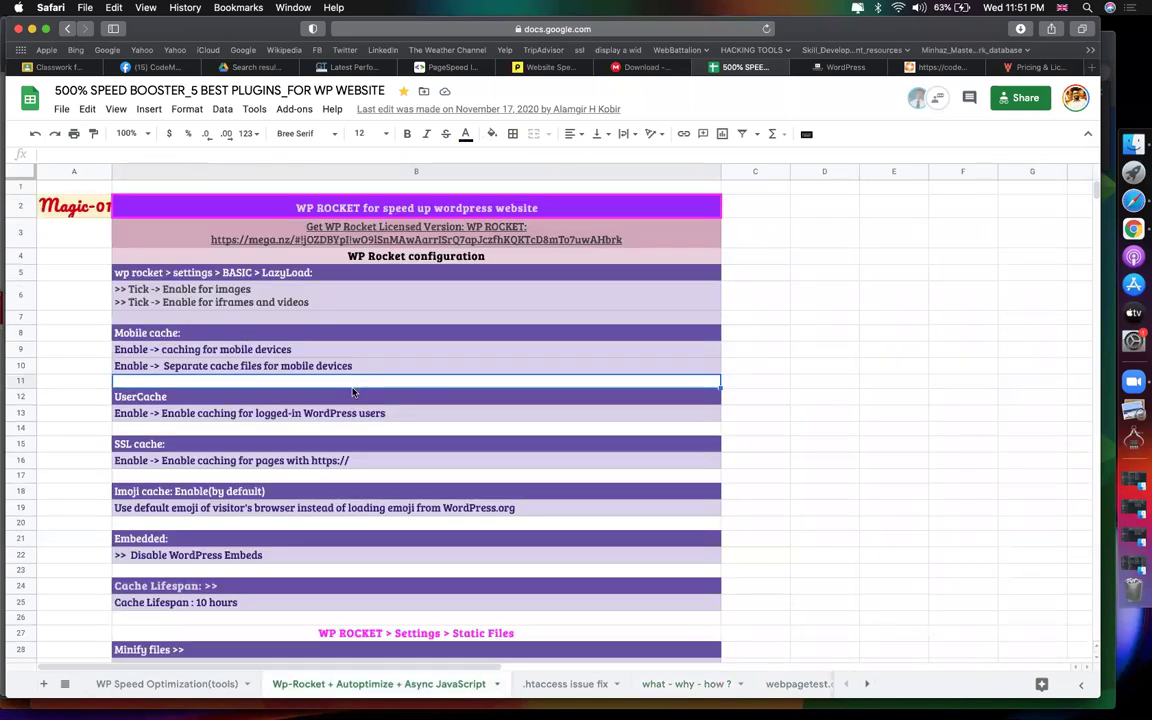
scroll(300, 390, "down", 10)
left_click(137, 364)
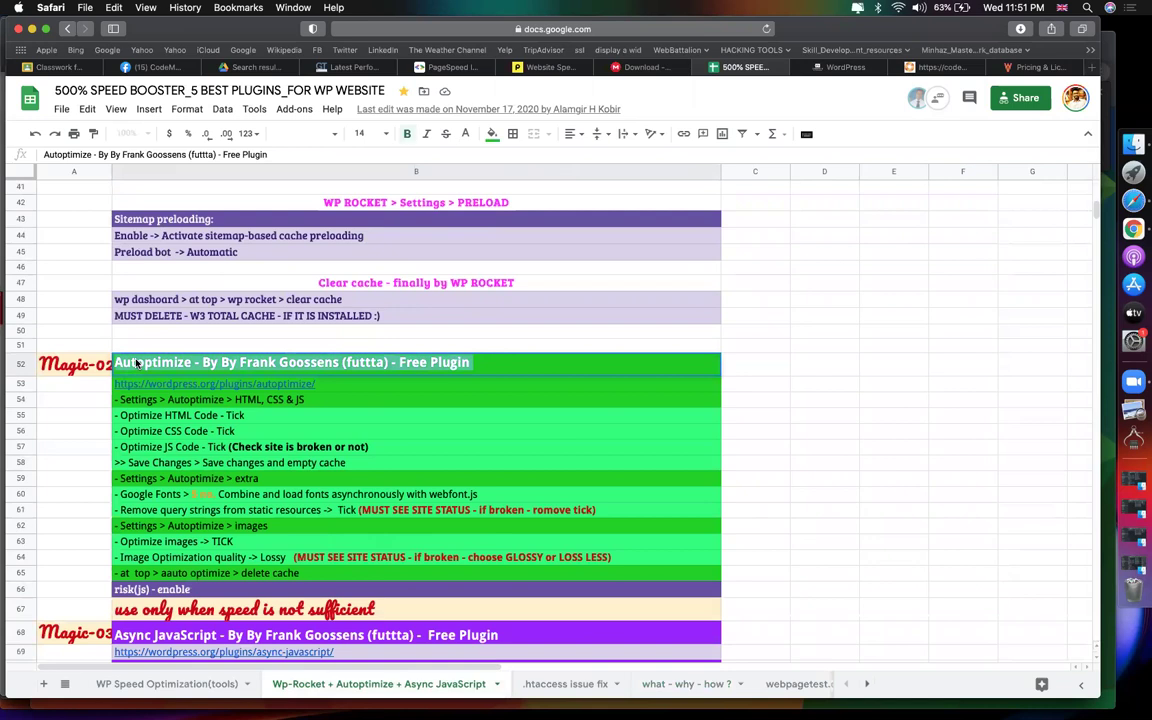
double_click(143, 363)
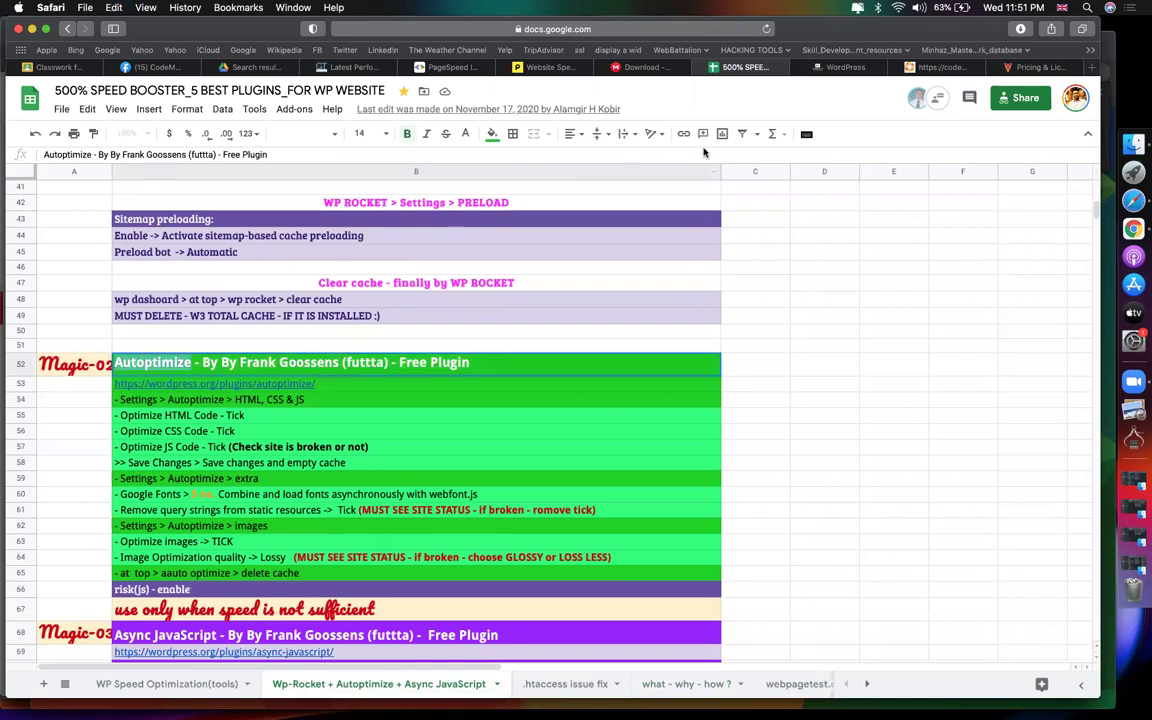
Open the Add Plugins page in the WordPress dashboard and search for the plugin Autoptimize
left_click(840, 67)
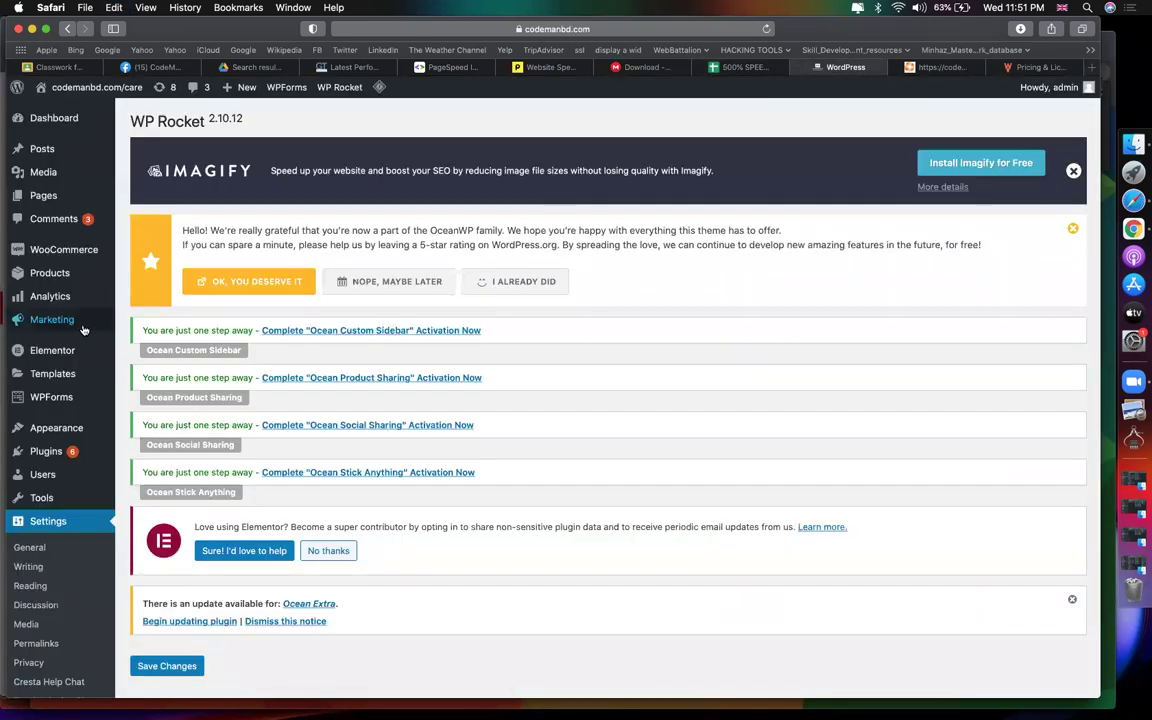
scroll(60, 470, "down", 5)
mouse_move(46, 254)
left_click(141, 277)
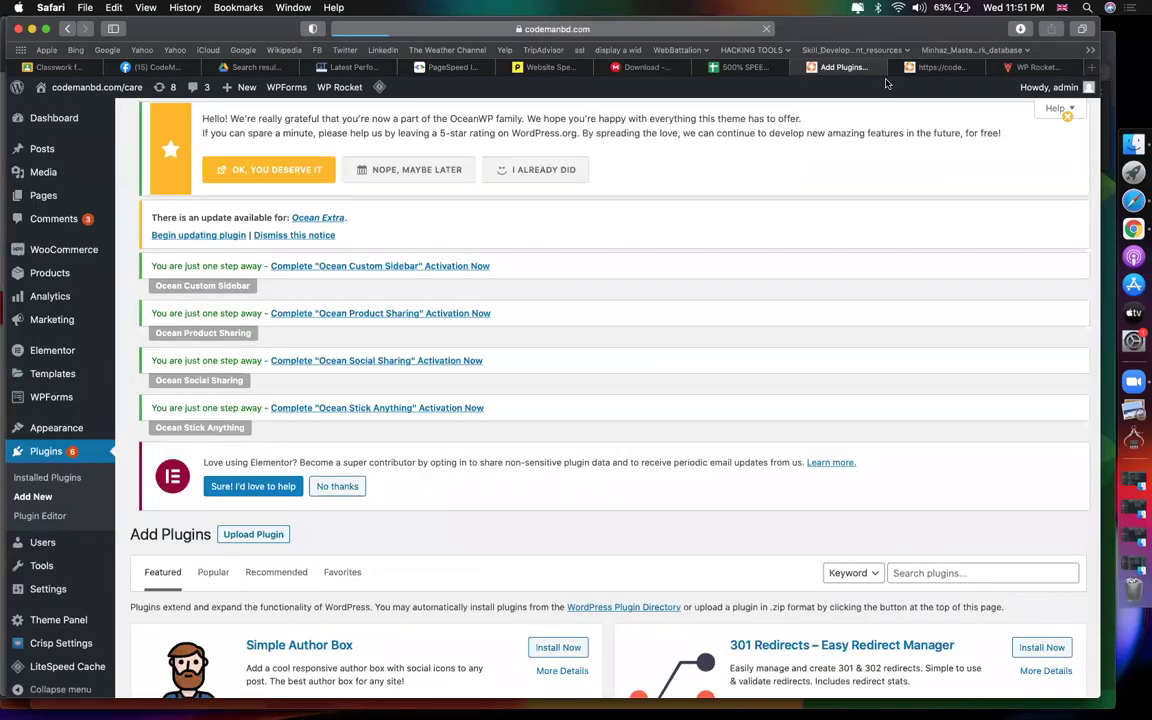
scroll(399, 411, "down", 1)
scroll(329, 301, "up", 1)
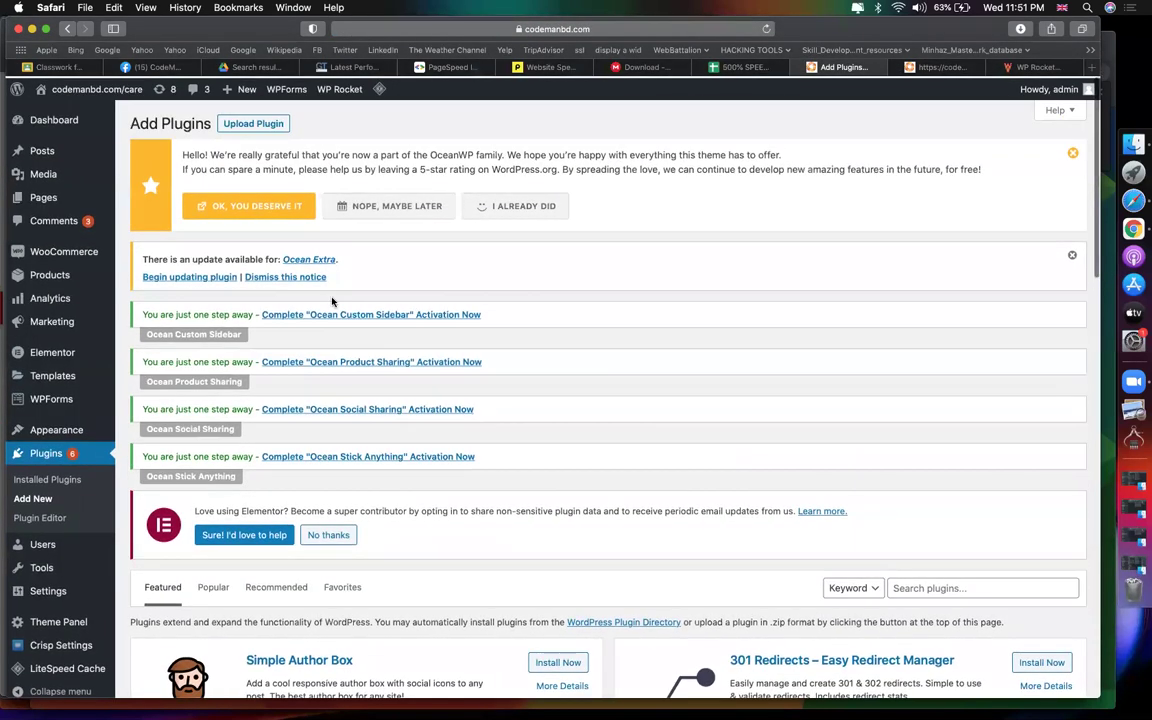
scroll(632, 507, "down", 5)
left_click(944, 295)
type("Autoptimize")
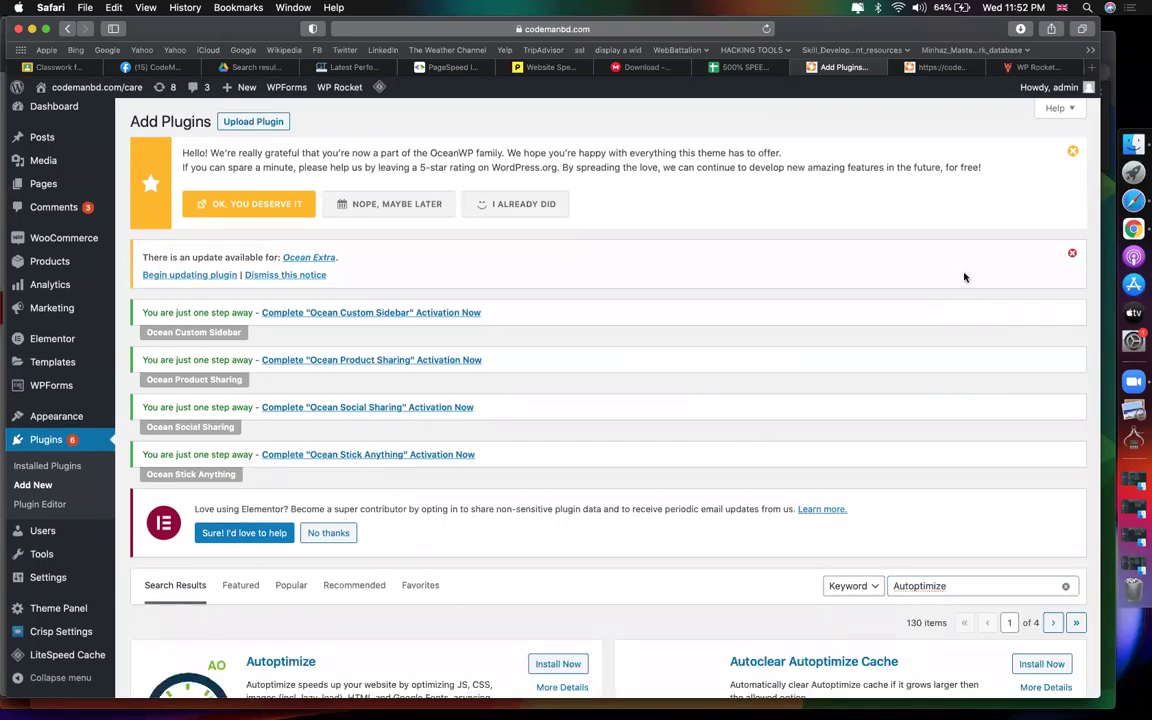
Install and activate the Autoptimize plugin, checking the spreadsheet's Settings > Autoptimize > HTML, CSS & JS line meanwhile
scroll(645, 404, "down", 5)
left_click(570, 307)
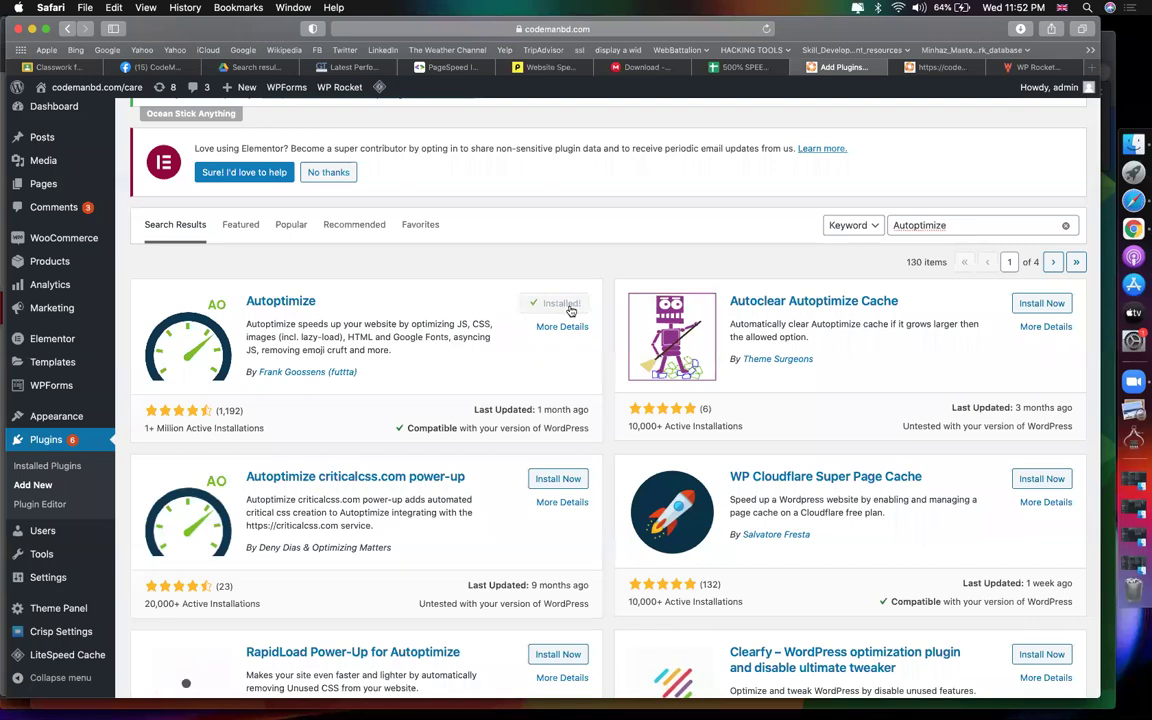
left_click(745, 67)
left_click(173, 400)
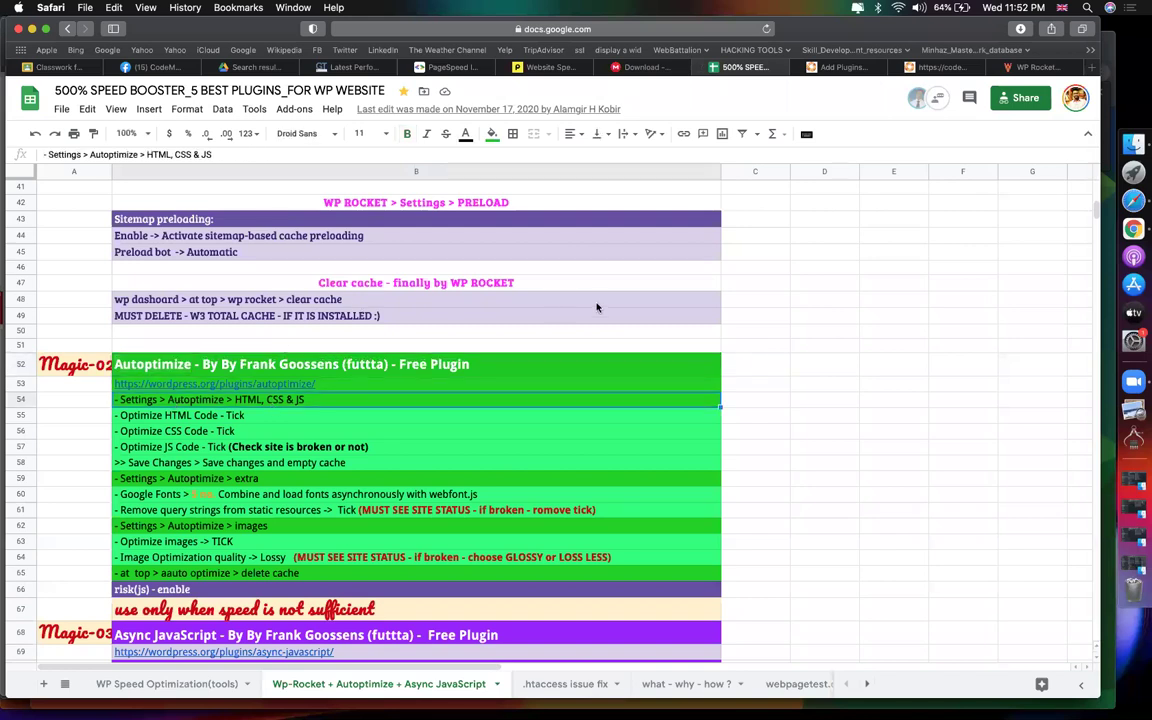
left_click(841, 67)
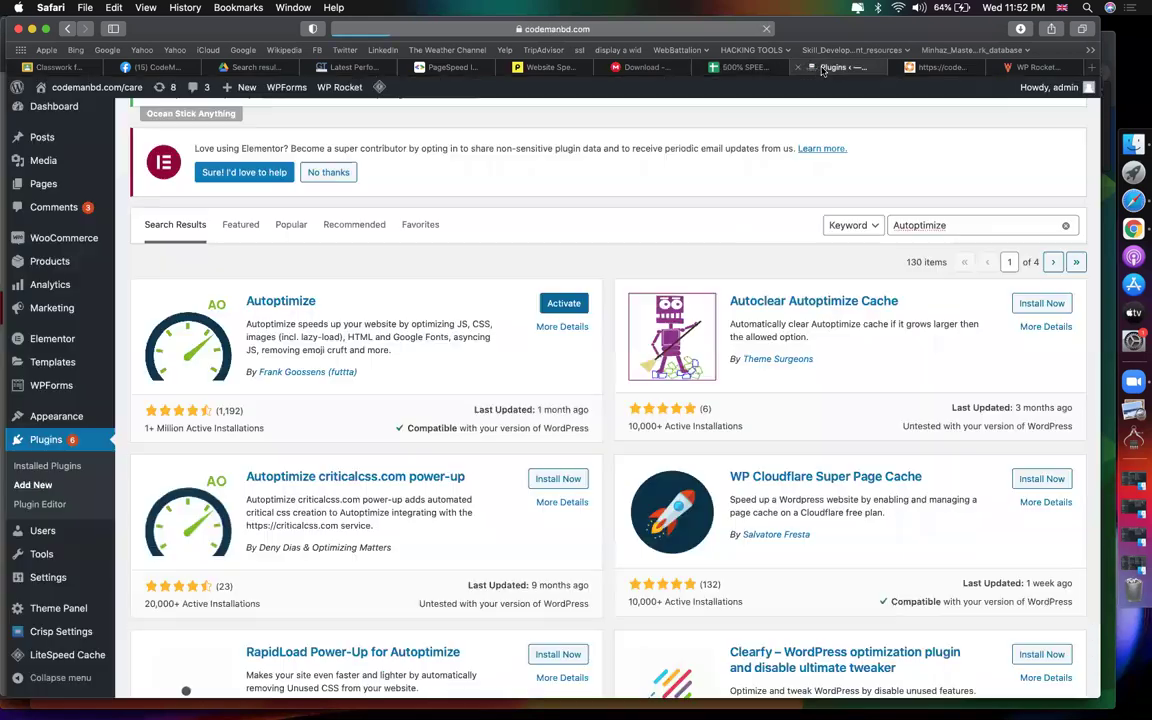
Open the Autoptimize settings page and find its JS, CSS & HTML options
scroll(52, 578, "down", 6)
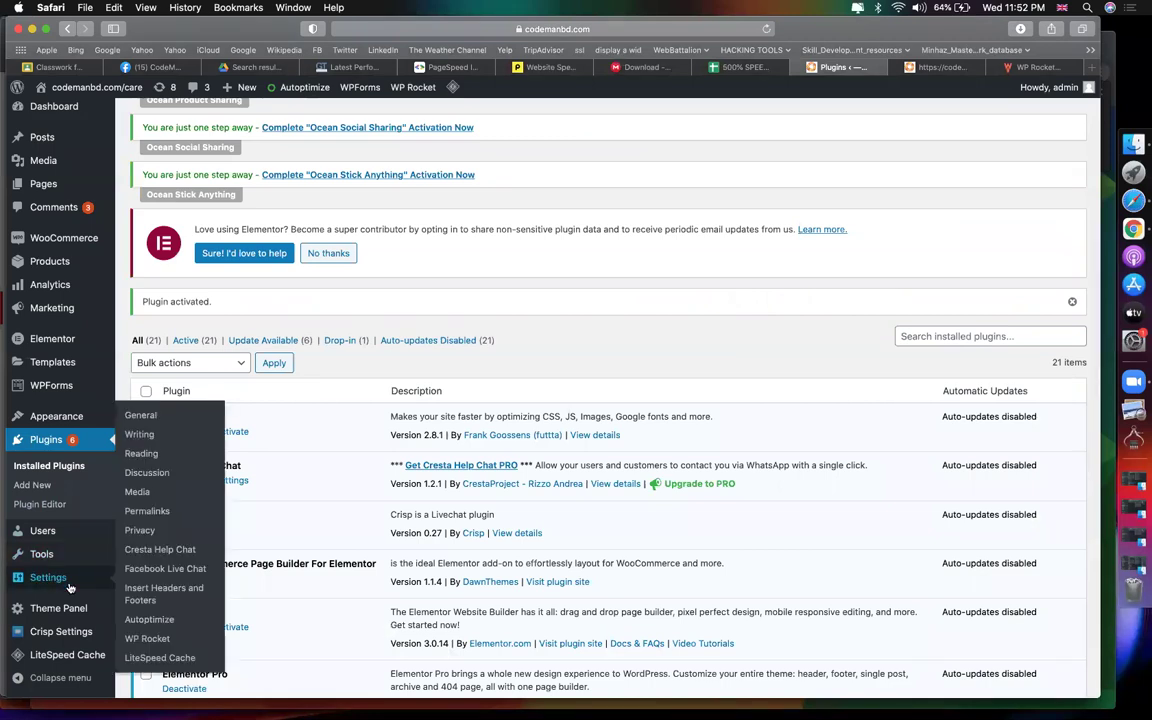
mouse_move(63, 577)
left_click(148, 621)
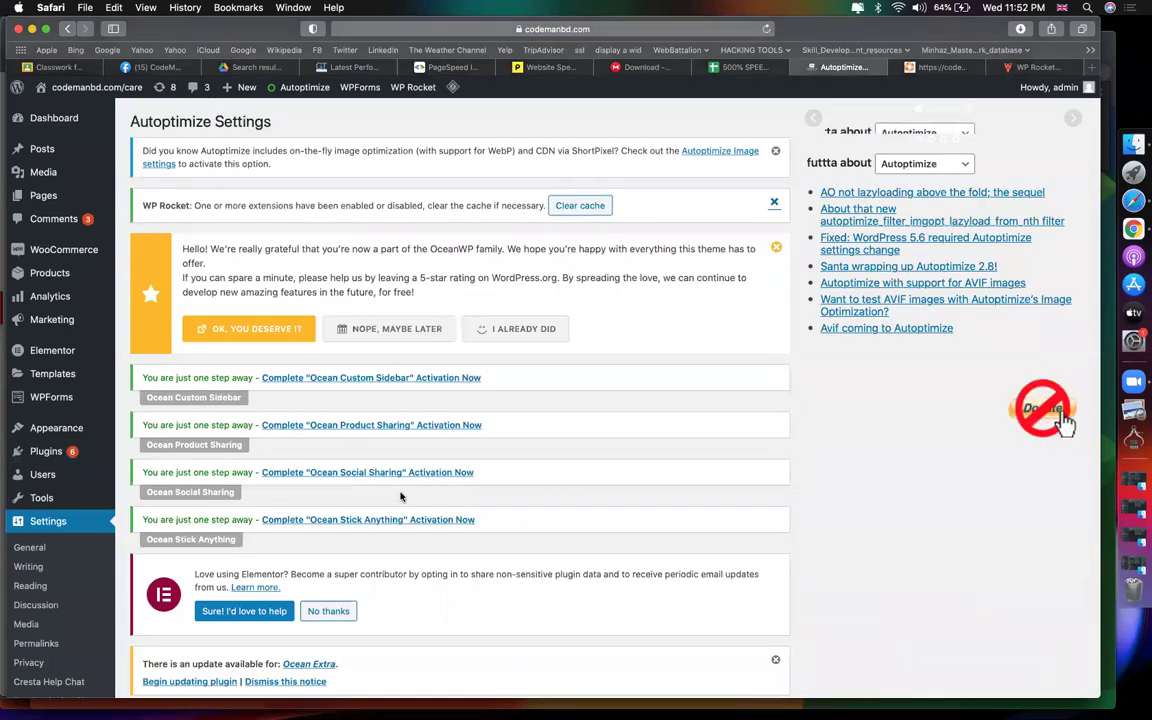
scroll(360, 476, "down", 10)
scroll(362, 476, "up", 7)
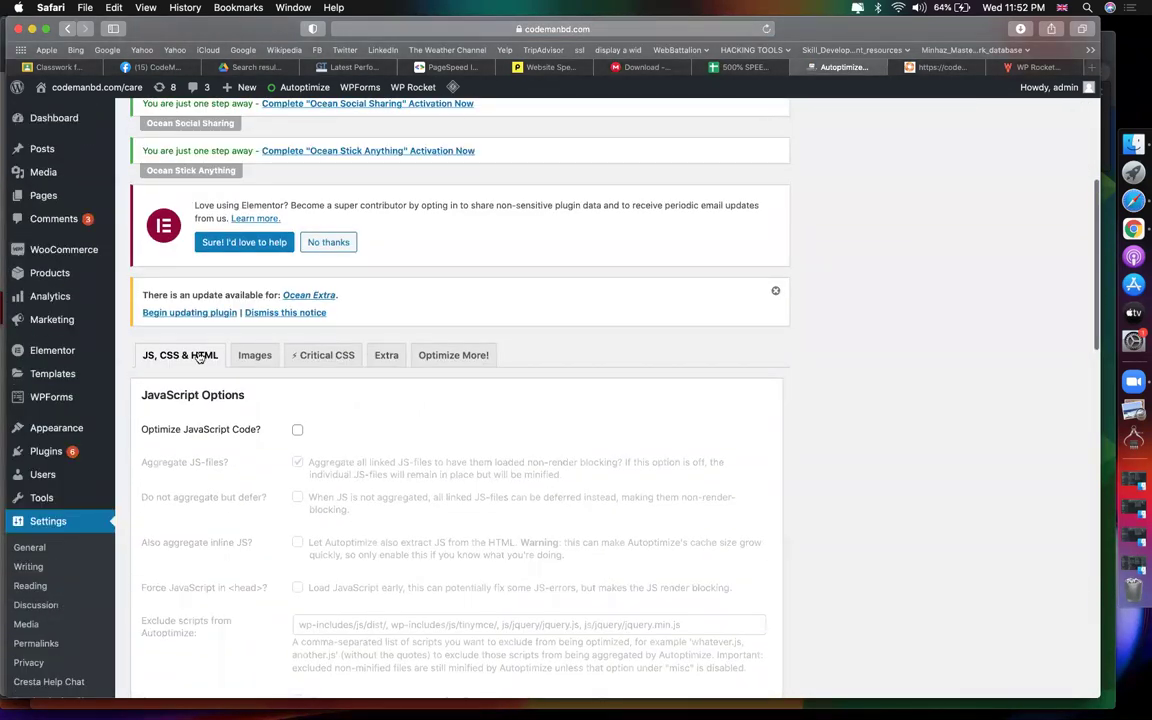
Check the spreadsheet's Autoptimize instructions for optimizing HTML, CSS and JS code
left_click(745, 67)
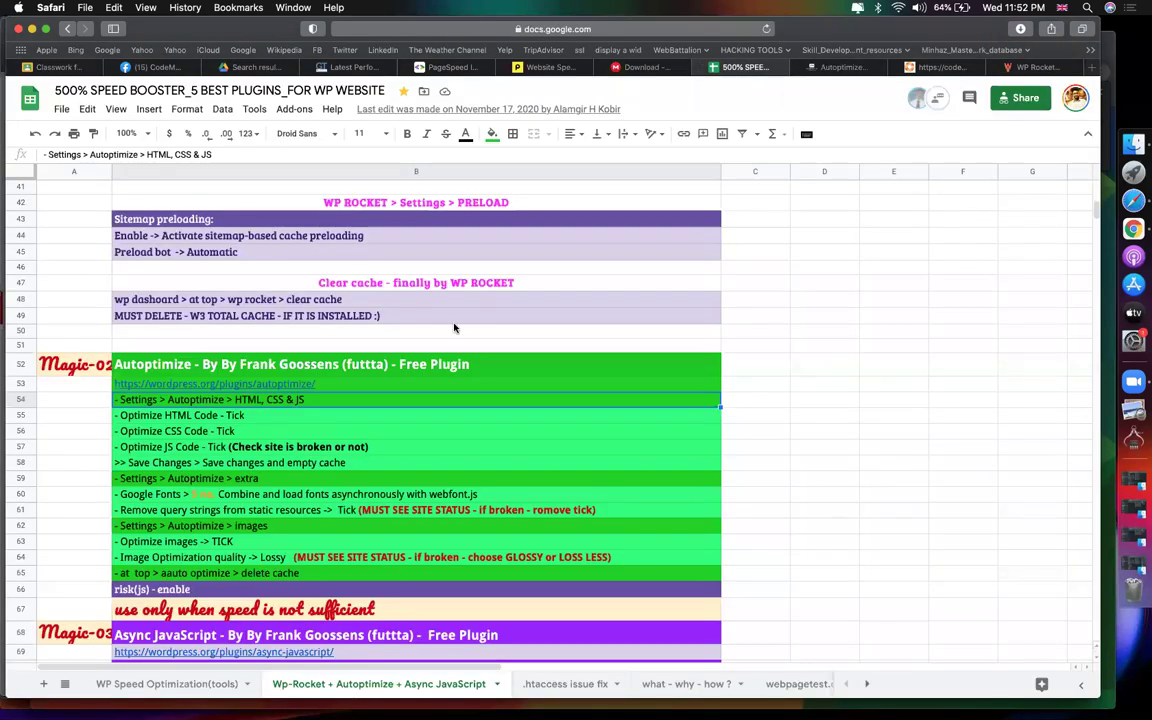
left_click(198, 418)
left_click(205, 434)
left_click(175, 449)
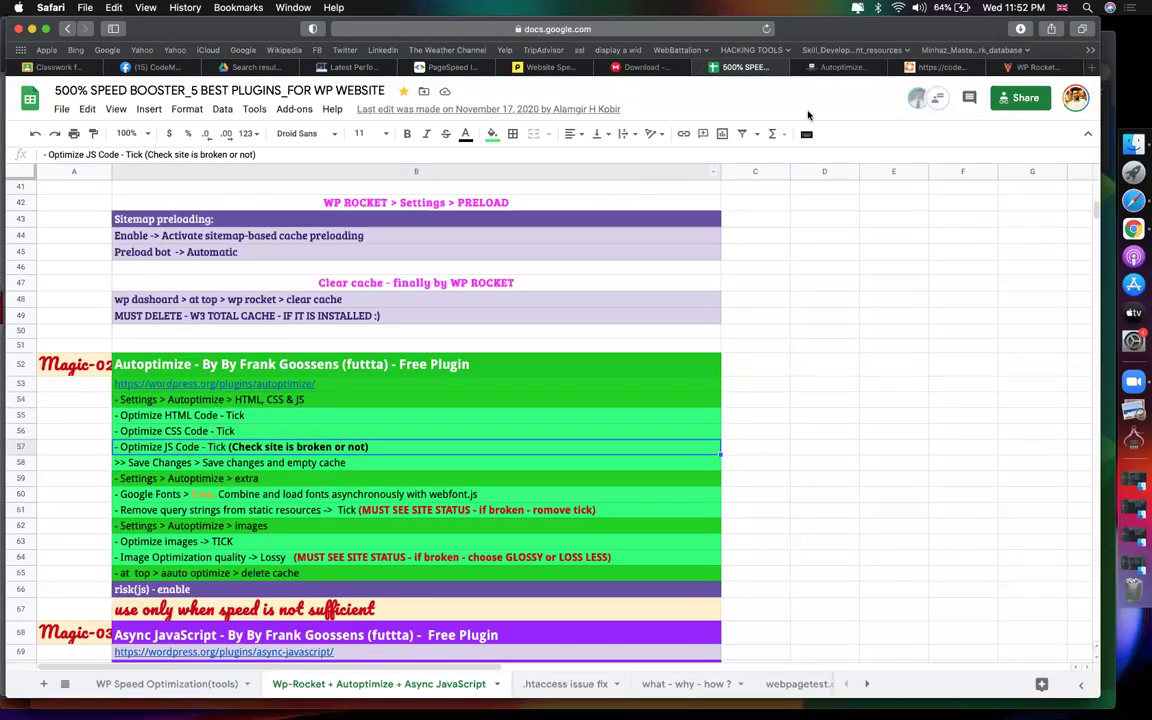
Enable Optimize JavaScript Code, Optimize CSS Code and Optimize HTML Code in the Autoptimize settings
left_click(835, 67)
scroll(213, 489, "down", 10)
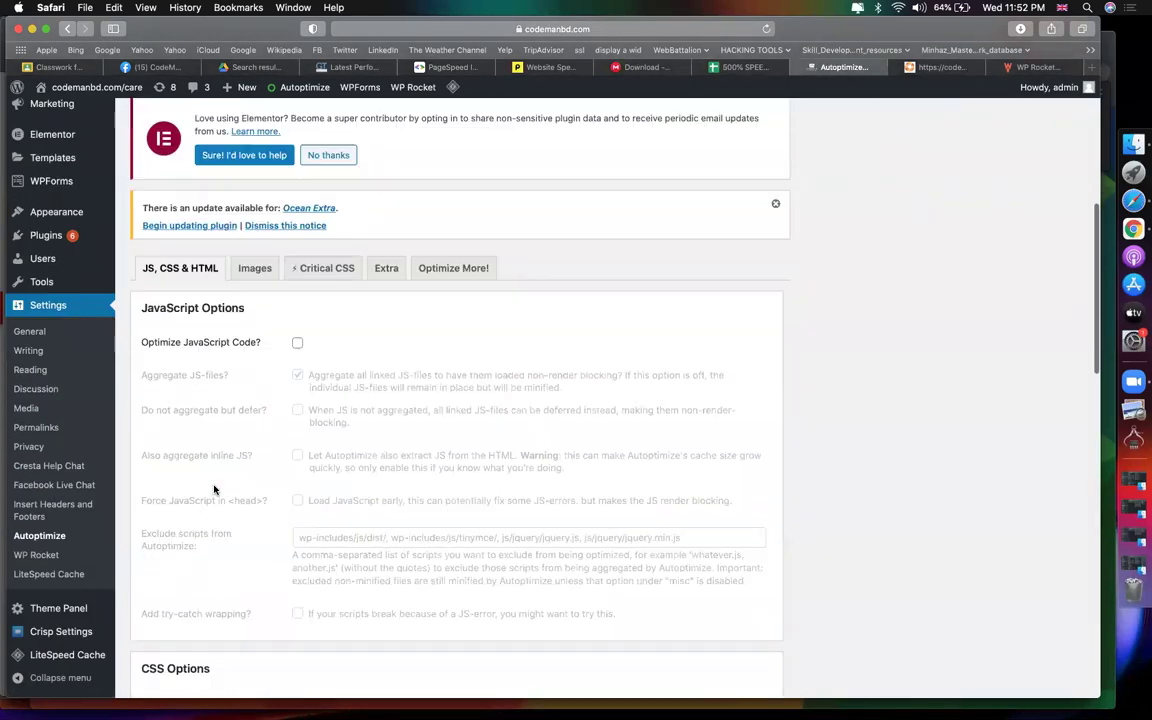
scroll(213, 489, "down", 2)
left_click(296, 258)
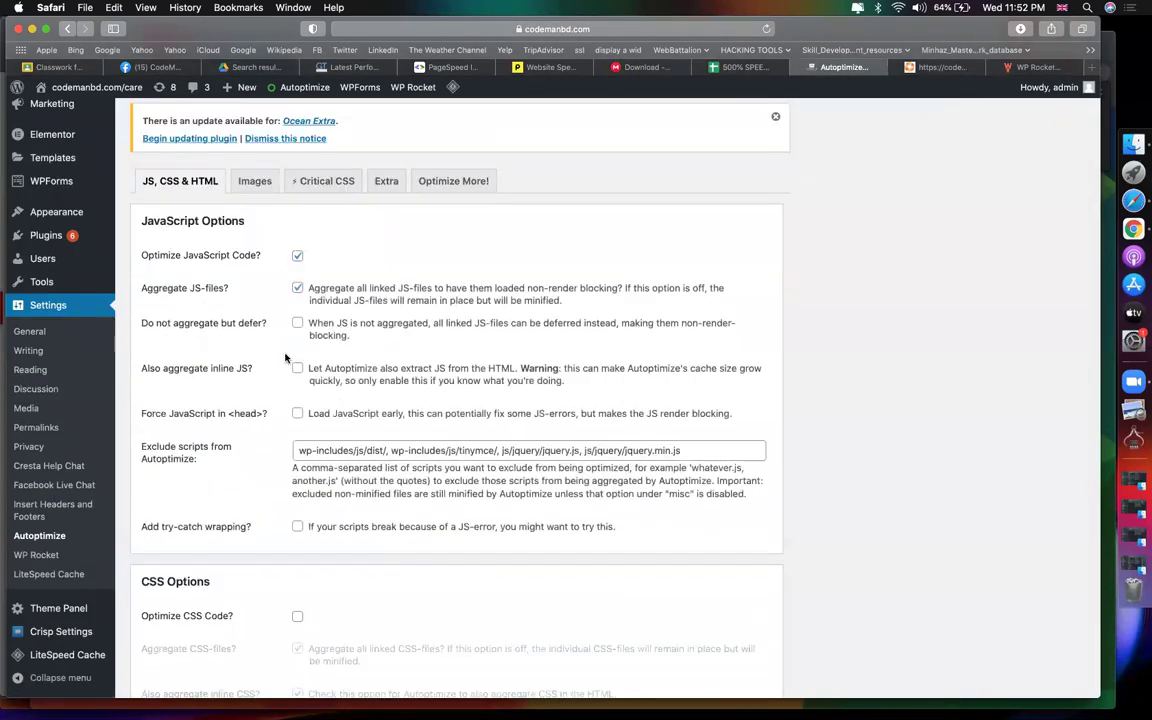
scroll(288, 357, "down", 5)
left_click(297, 212)
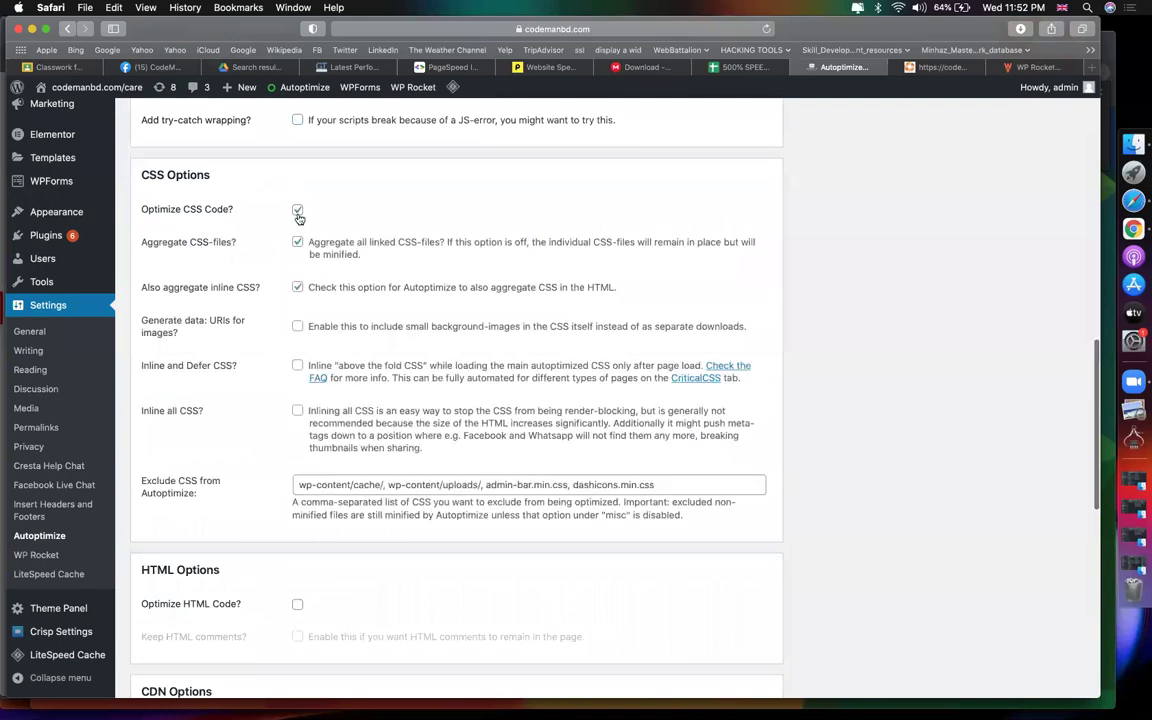
scroll(290, 300, "down", 8)
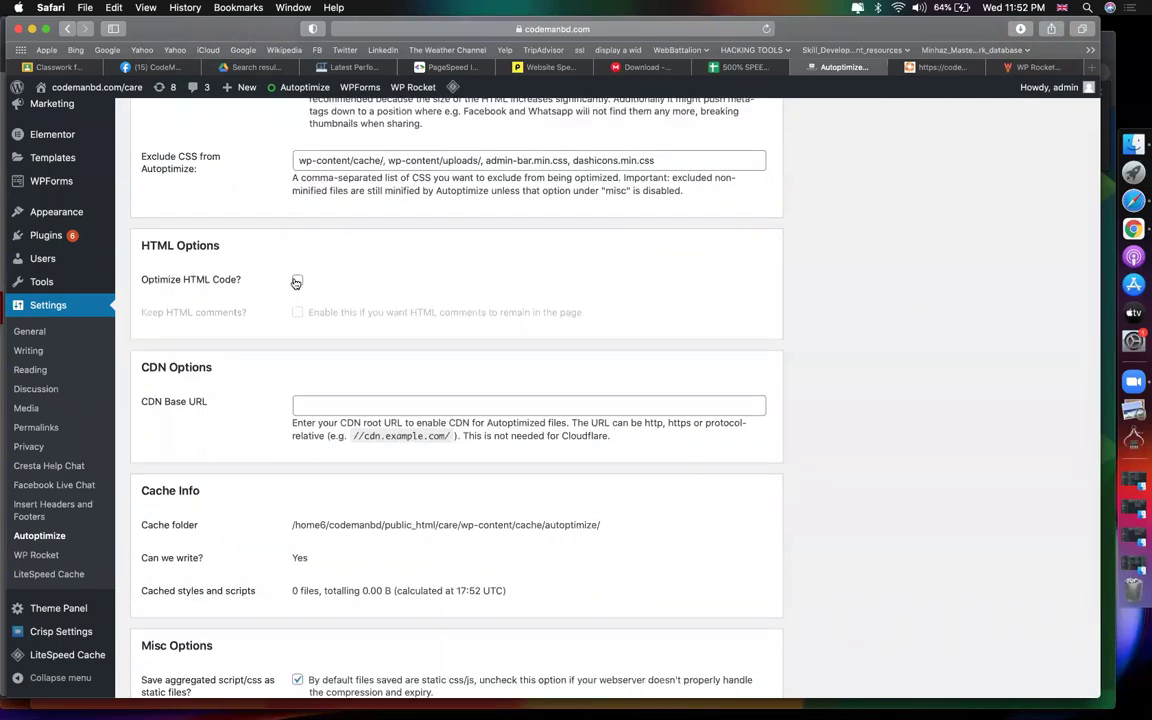
left_click(298, 280)
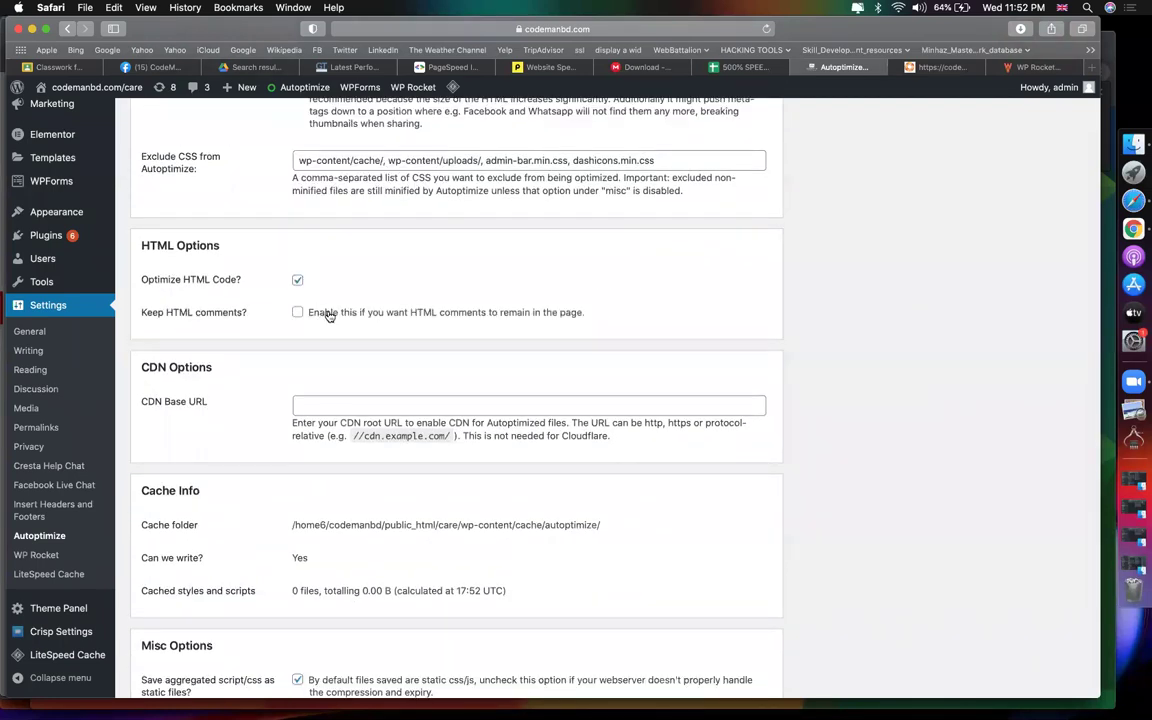
Check the spreadsheet's save instruction and save the Autoptimize settings changes
left_click(729, 70)
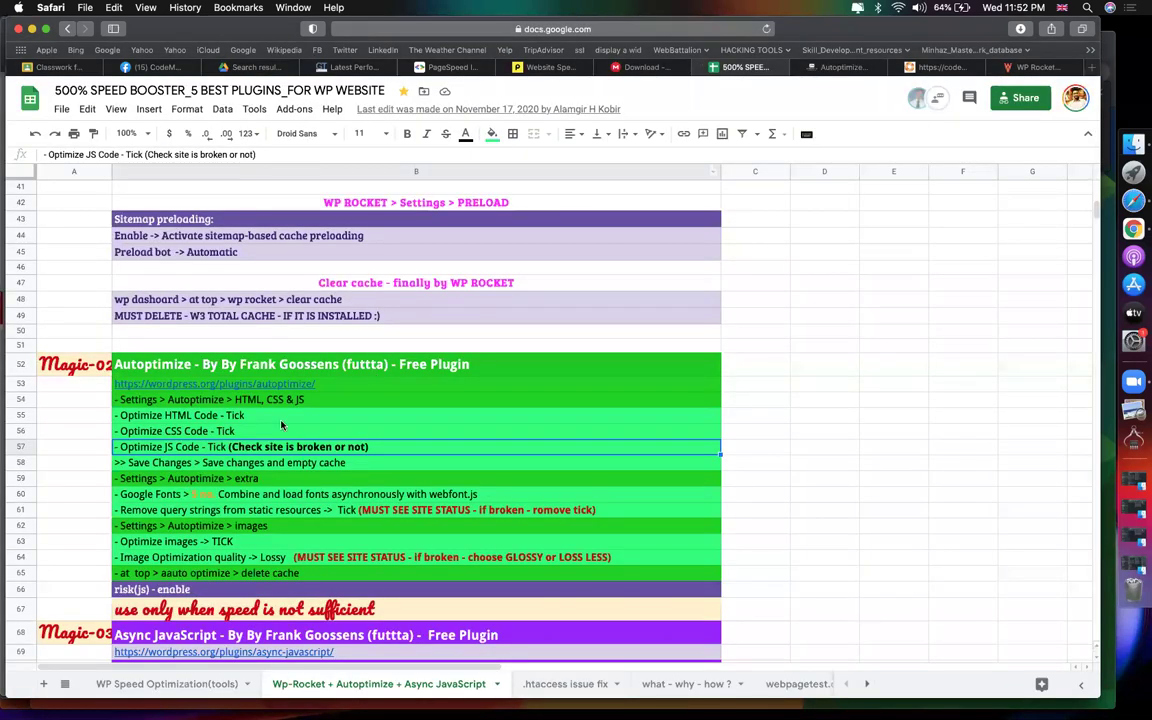
left_click(153, 465)
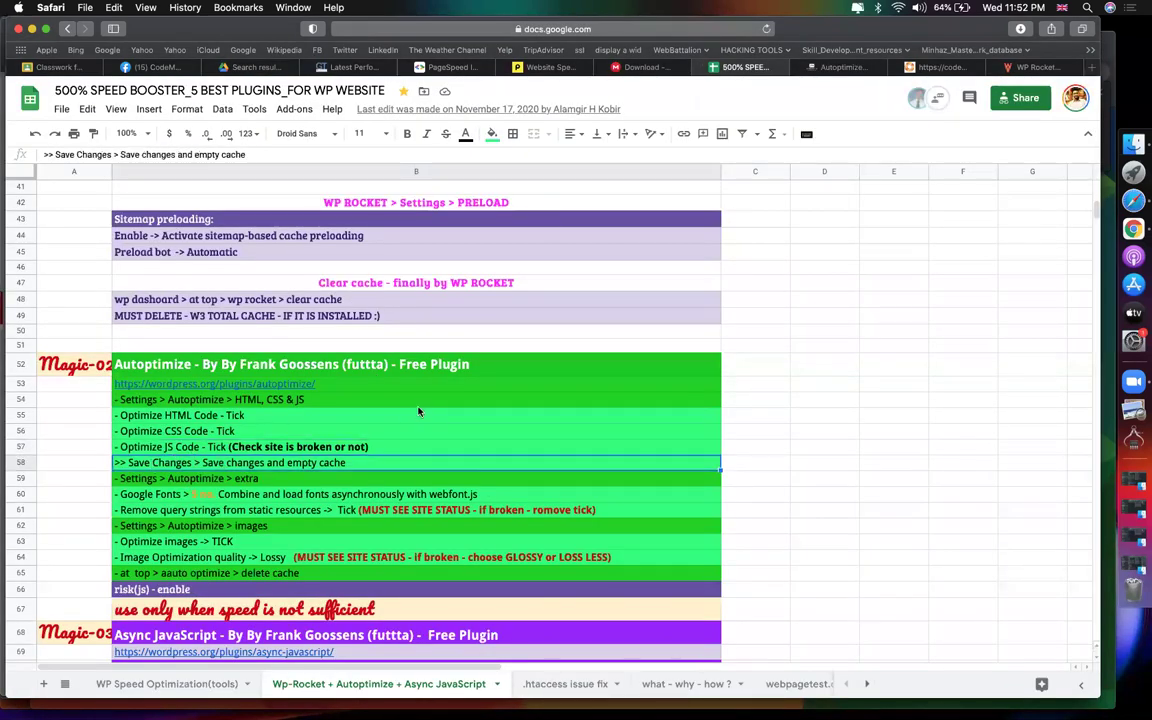
left_click(825, 68)
scroll(300, 500, "down", 10)
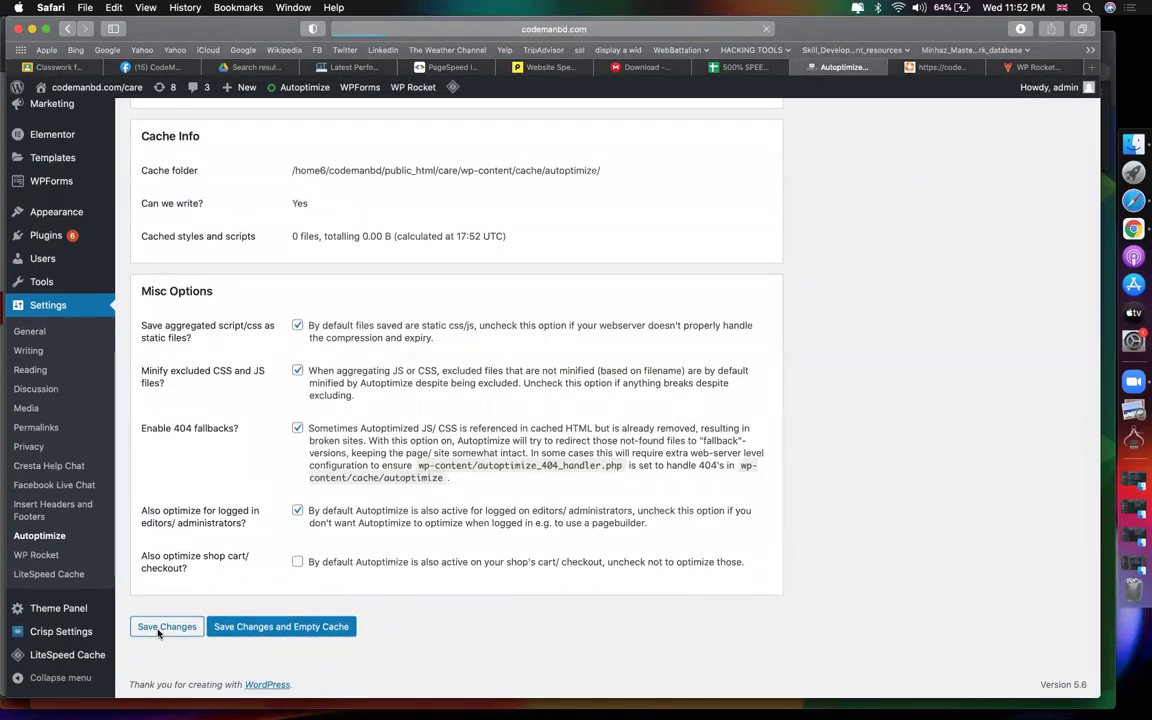
left_click(158, 628)
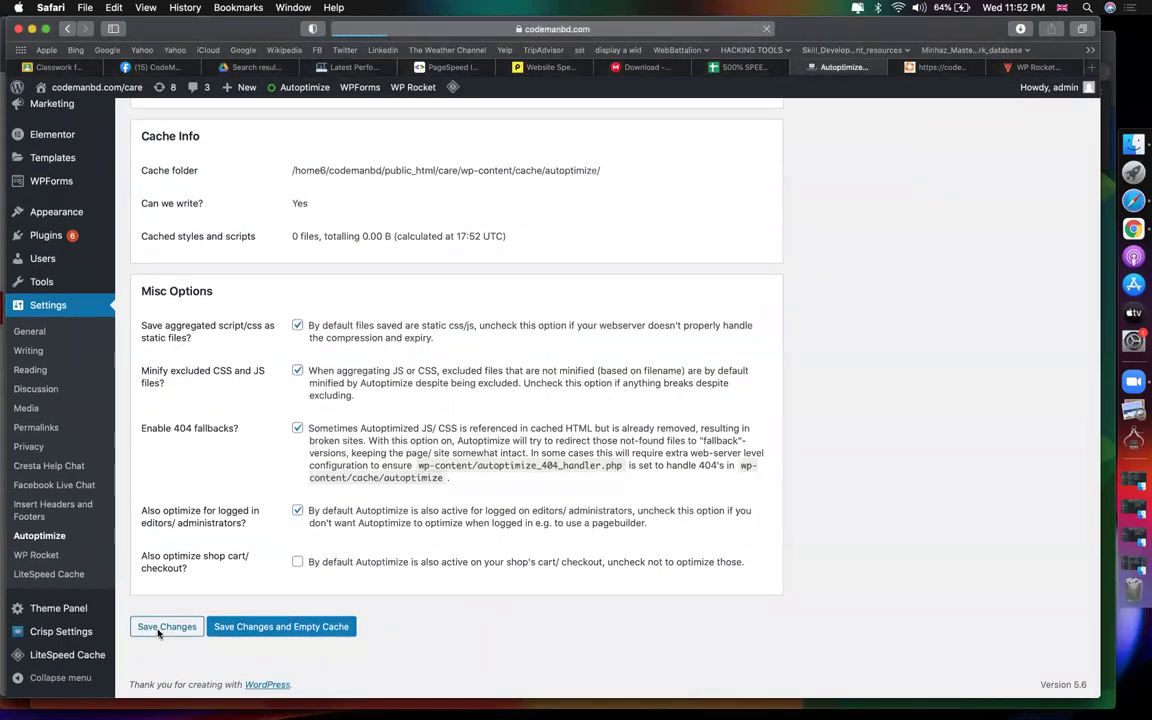
Save the Autoptimize settings changes and empty the plugin's cache
scroll(317, 632, "down", 15)
scroll(317, 632, "down", 4)
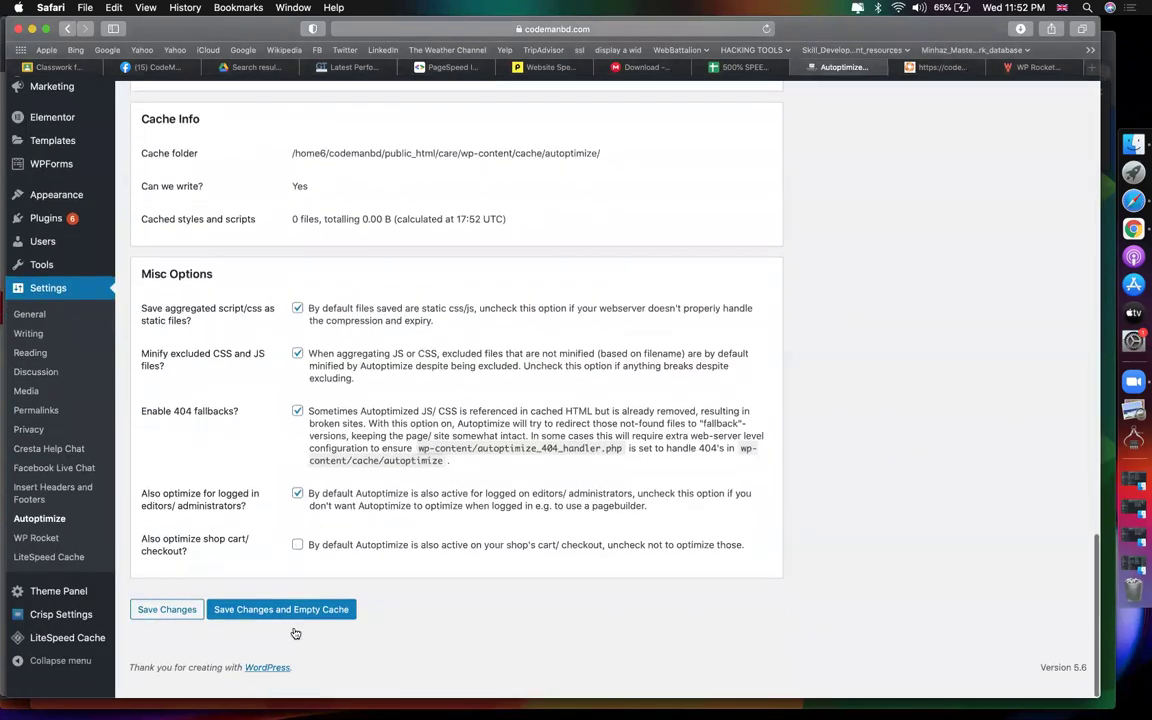
left_click(314, 624)
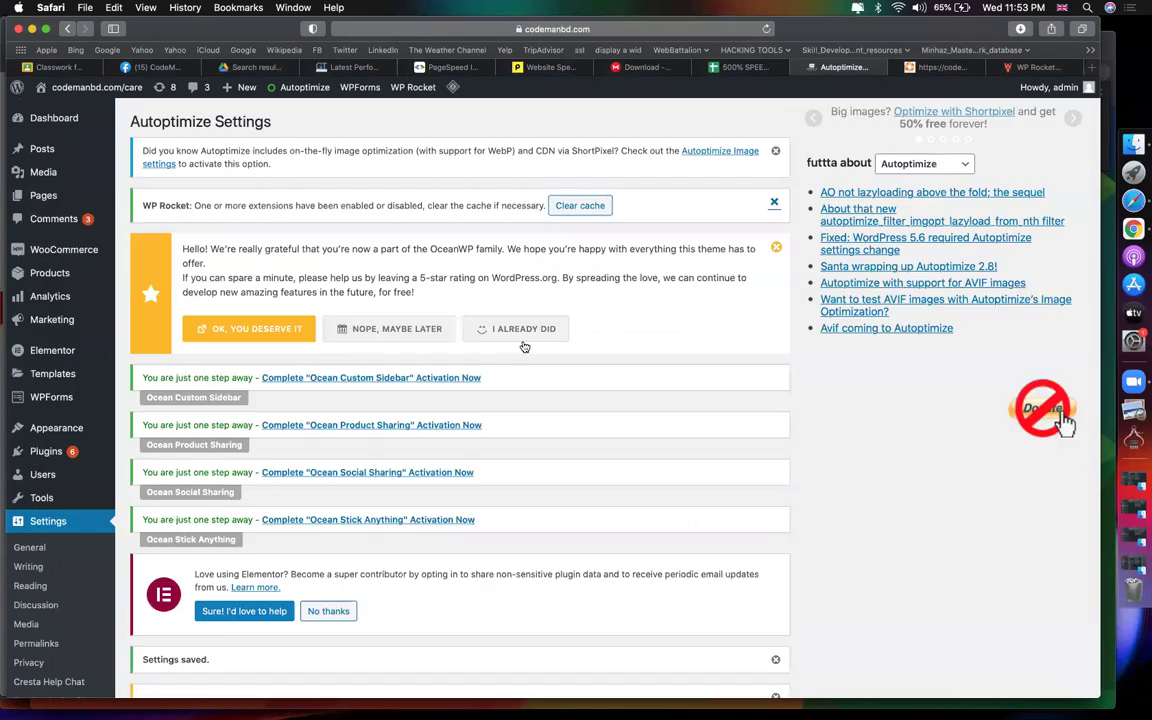
scroll(560, 451, "down", 5)
scroll(559, 451, "down", 15)
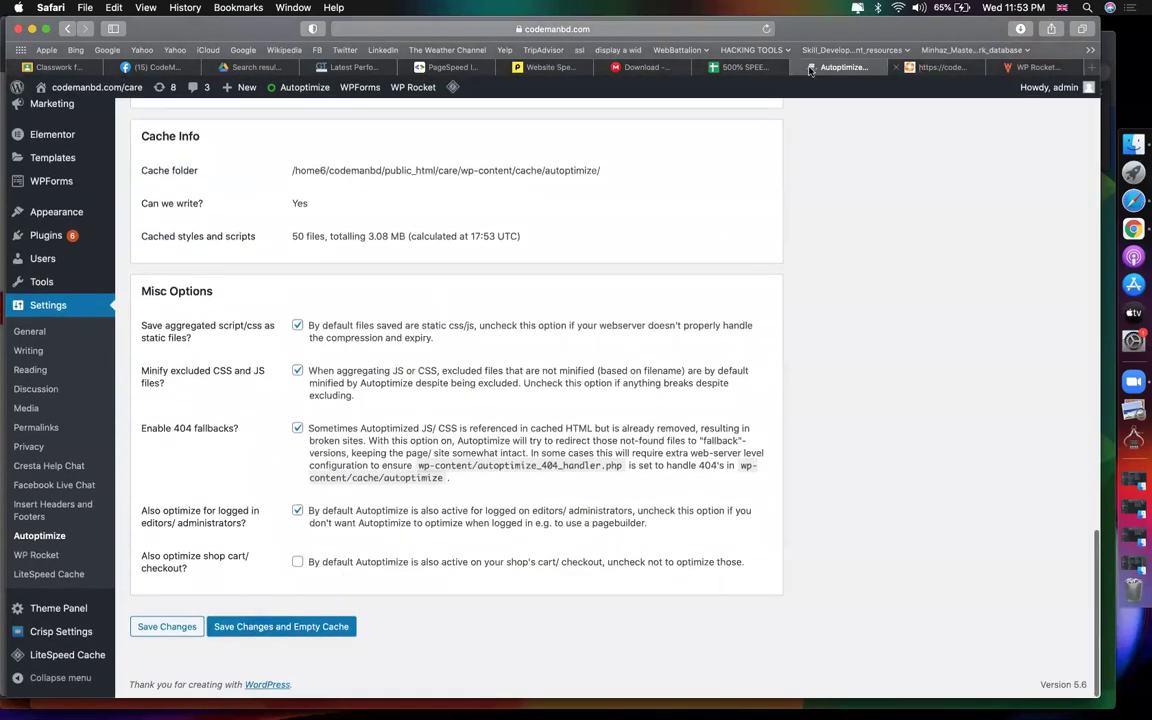
Check the spreadsheet's next Autoptimize instruction and open the plugin's Extra settings
left_click(744, 68)
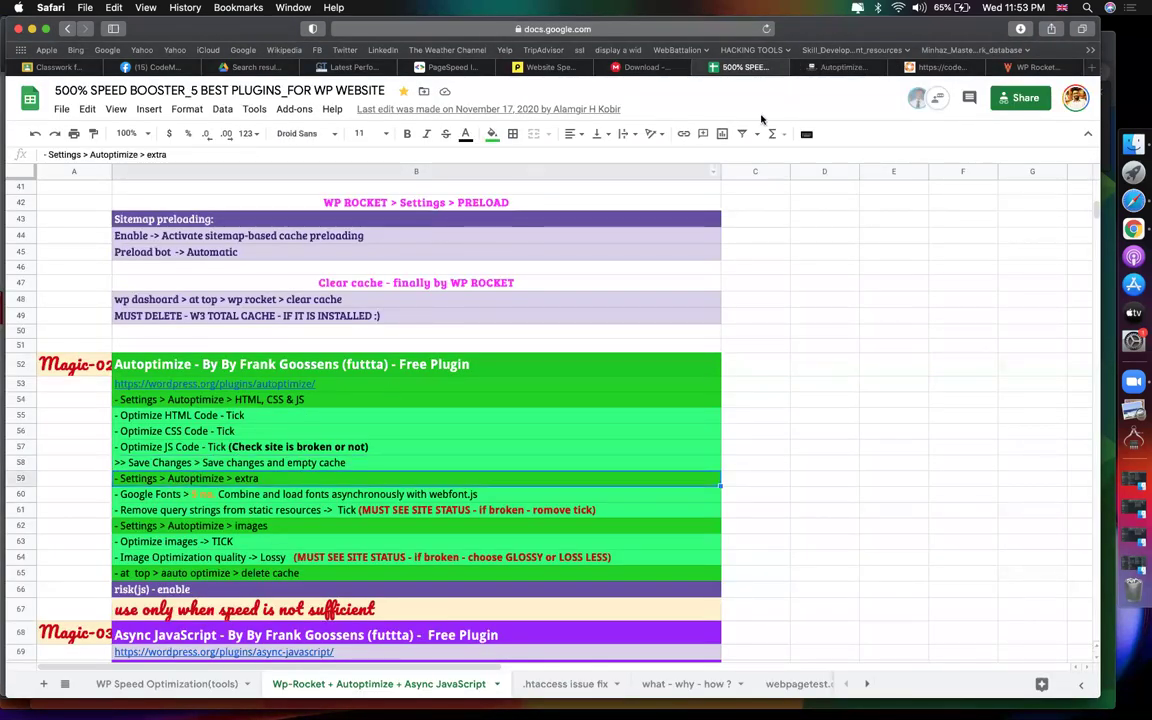
left_click(840, 67)
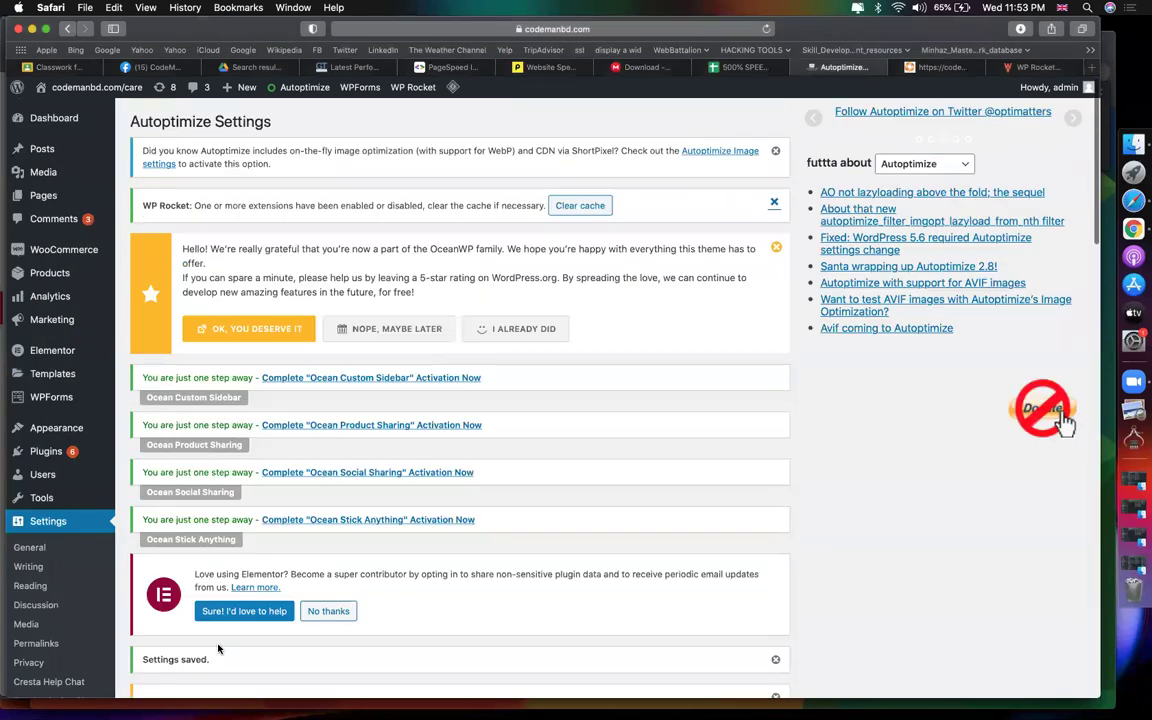
scroll(320, 317, "down", 5)
left_click(386, 314)
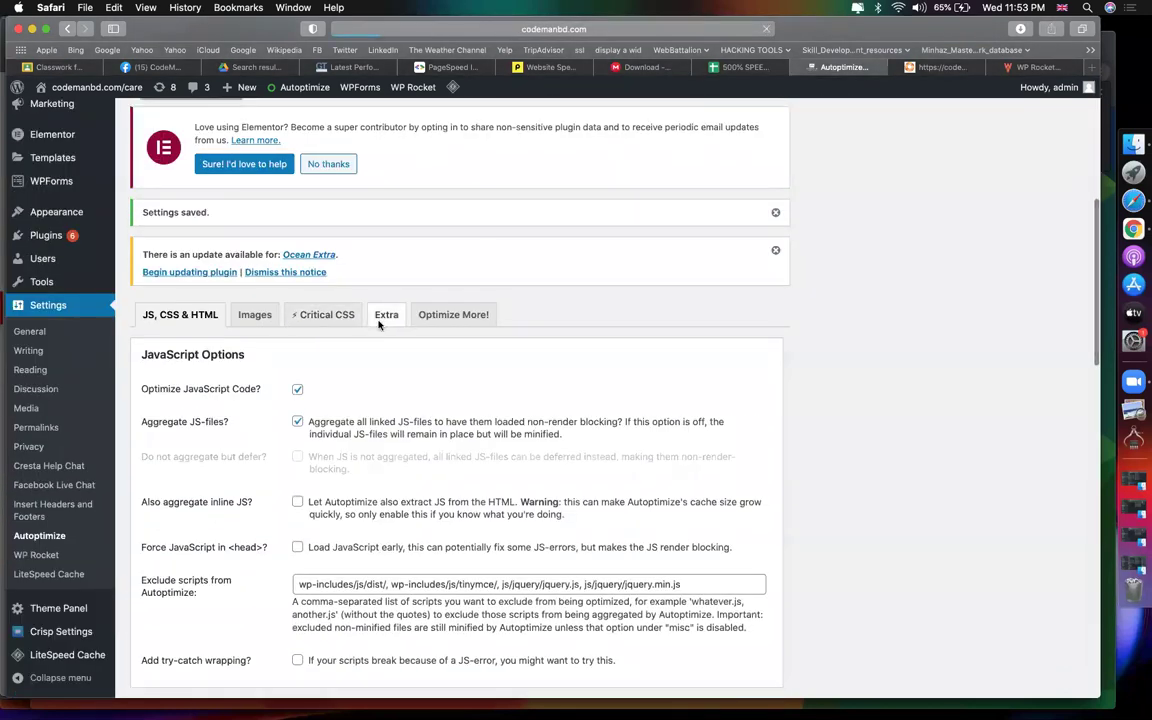
Check the spreadsheet's Google Fonts instruction and set Google Fonts to combine and load asynchronously with webfont.js in Autoptimize's Extra settings
left_click(740, 67)
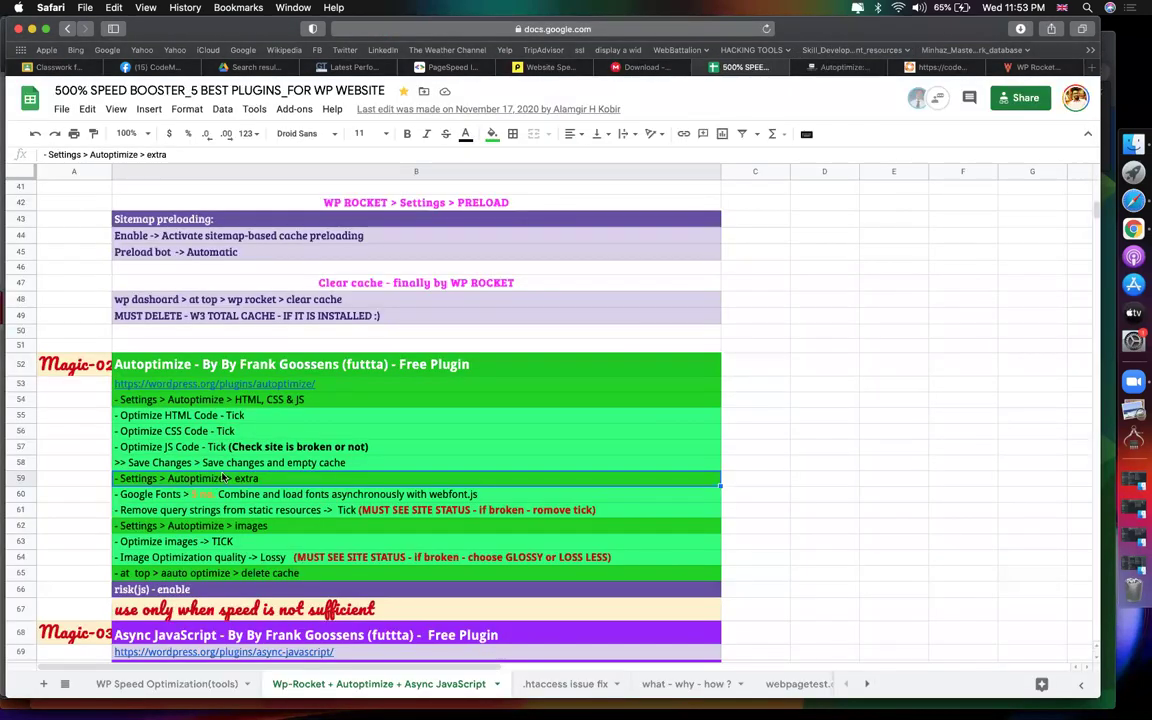
left_click(170, 494)
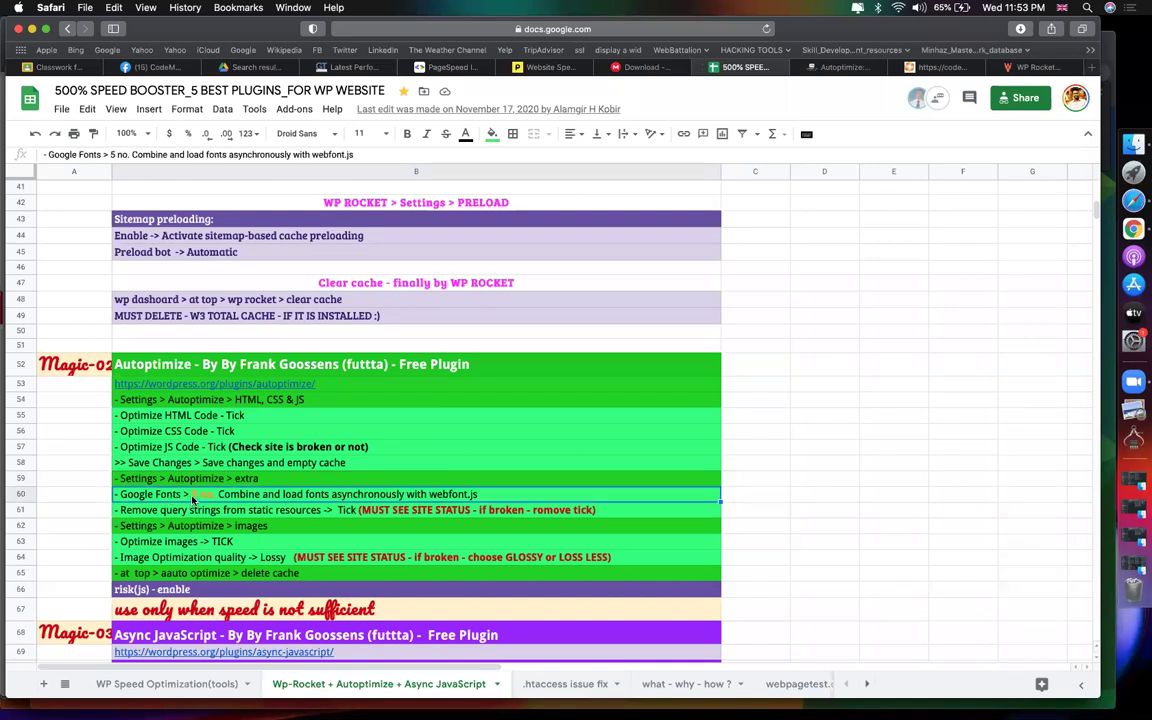
double_click(193, 496)
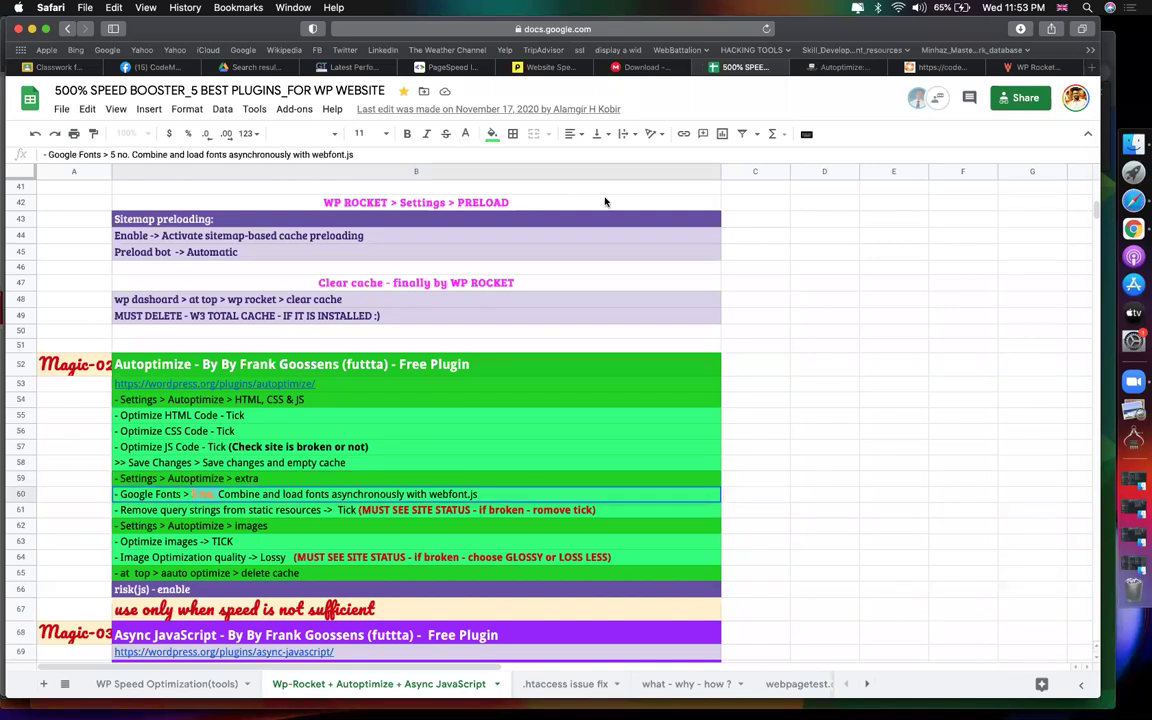
left_click(833, 67)
scroll(352, 375, "down", 5)
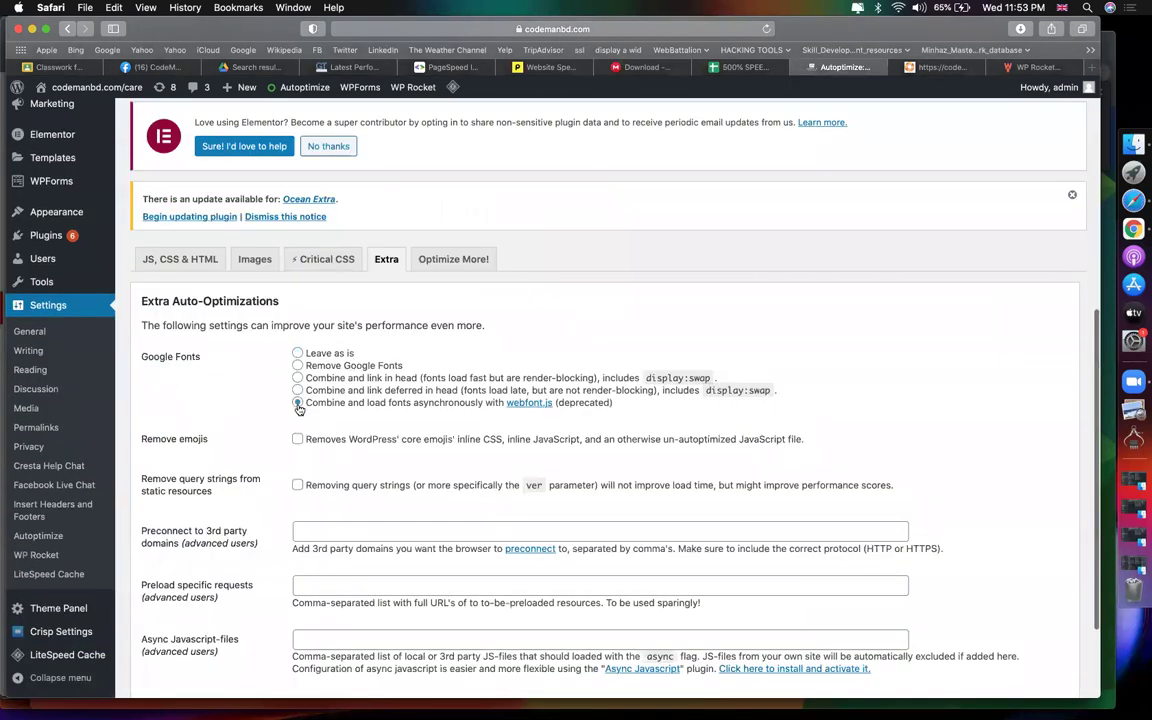
Check the Extra entries in the Autoptimize checklist spreadsheet and enable removal of WordPress core emojis in the plugin settings
left_click(719, 70)
left_click(156, 516)
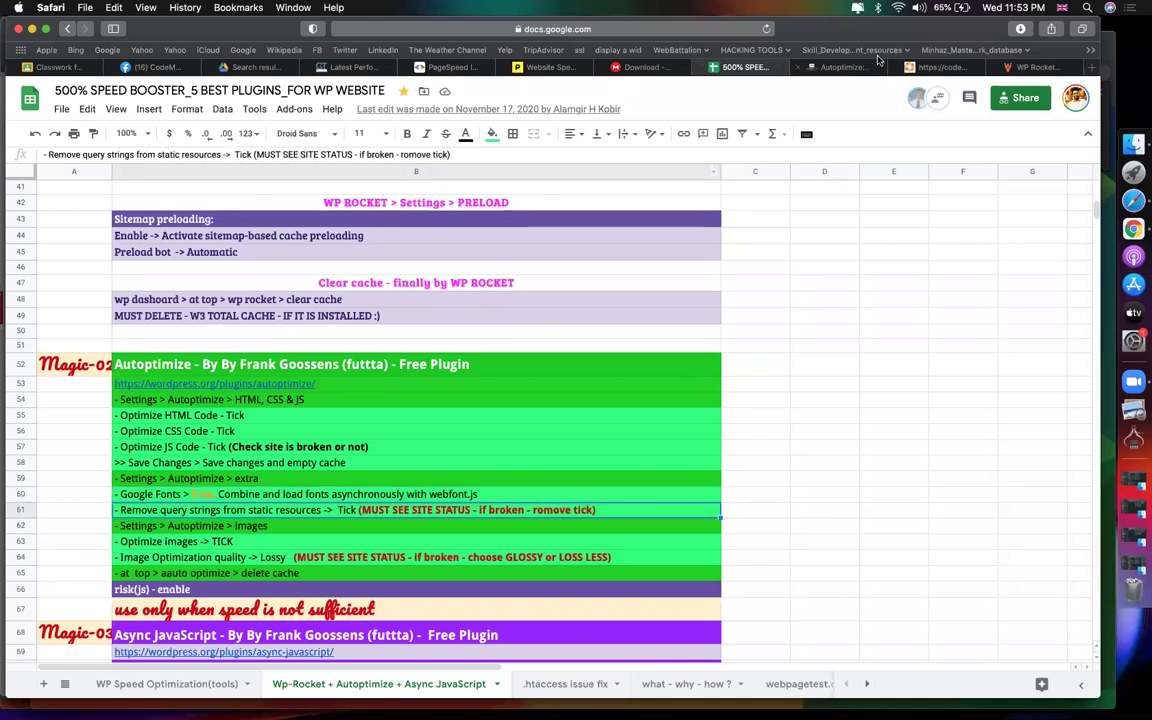
left_click(838, 69)
scroll(453, 285, "down", 3)
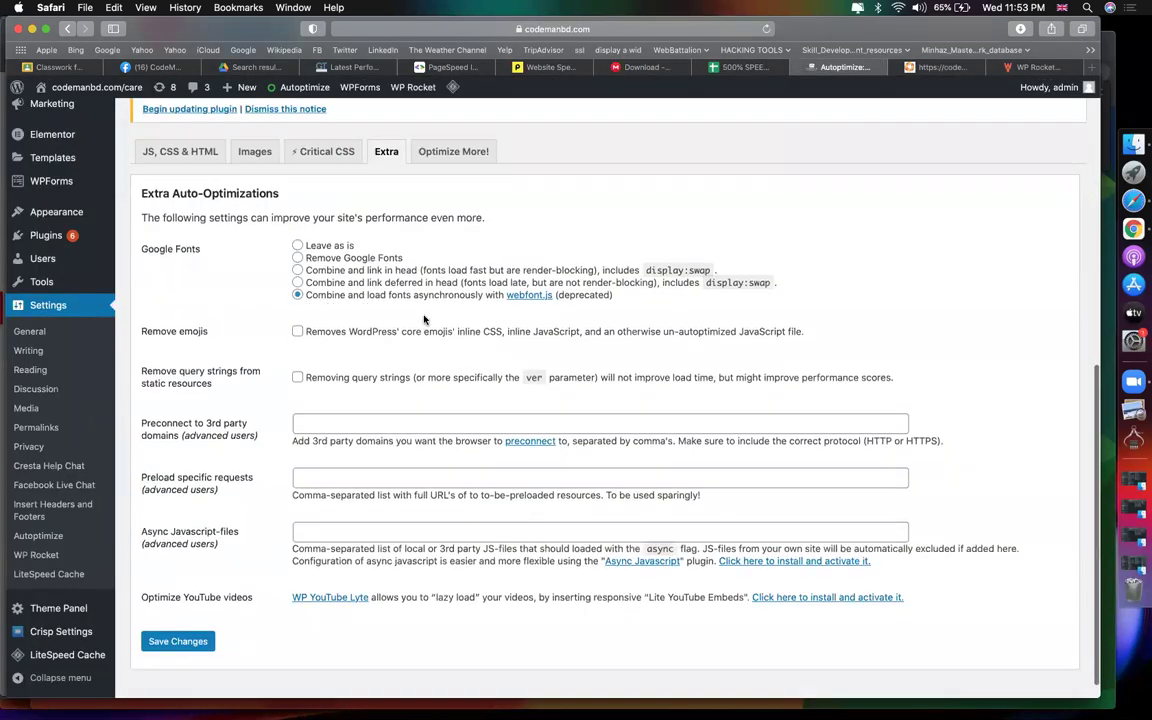
left_click(297, 332)
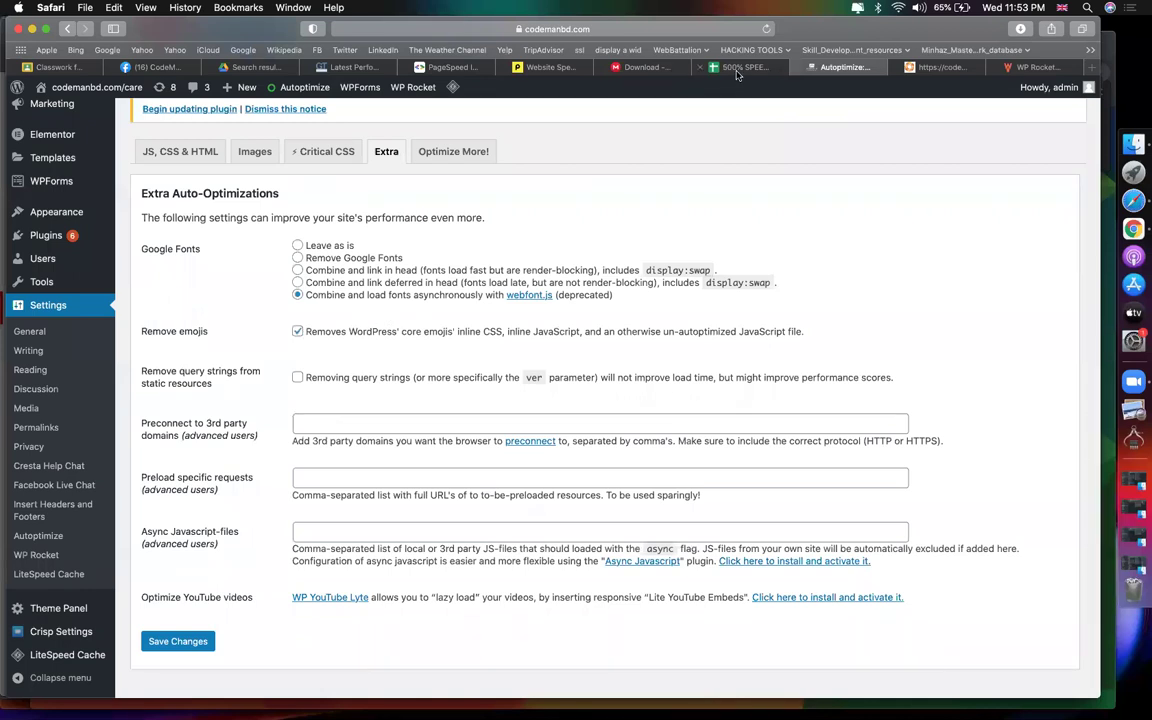
Consult the checklist's next Autoptimize entry, Images, and save the Extra auto-optimization settings
left_click(737, 69)
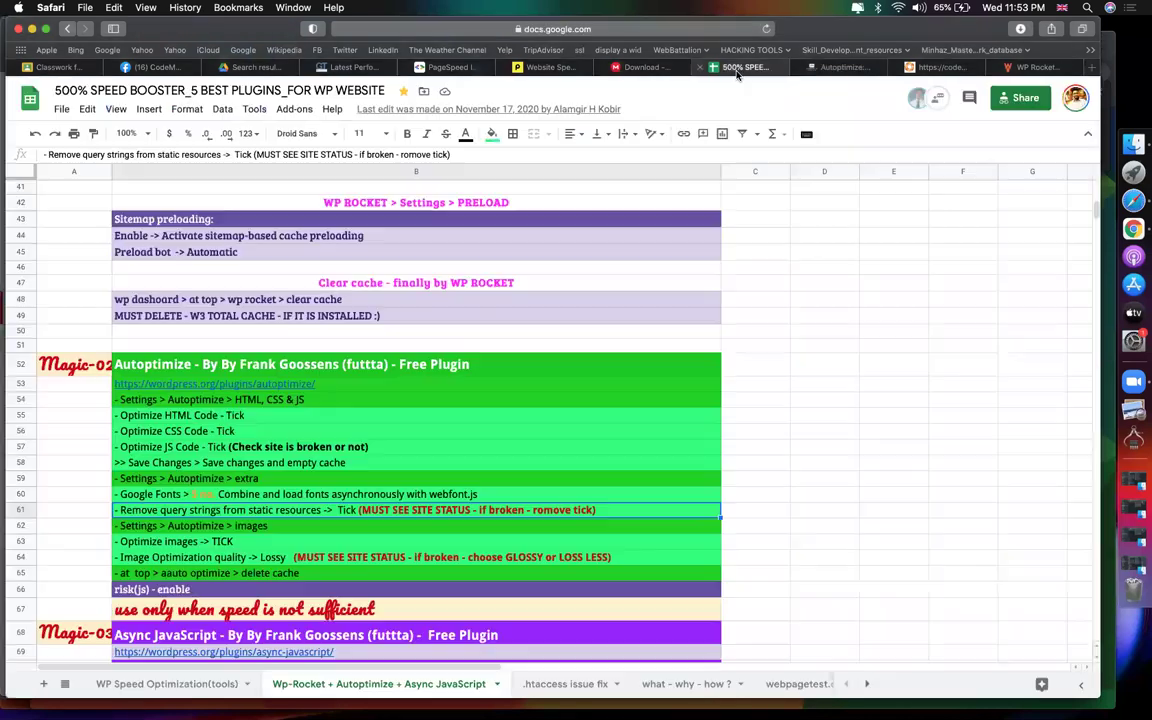
left_click(186, 527)
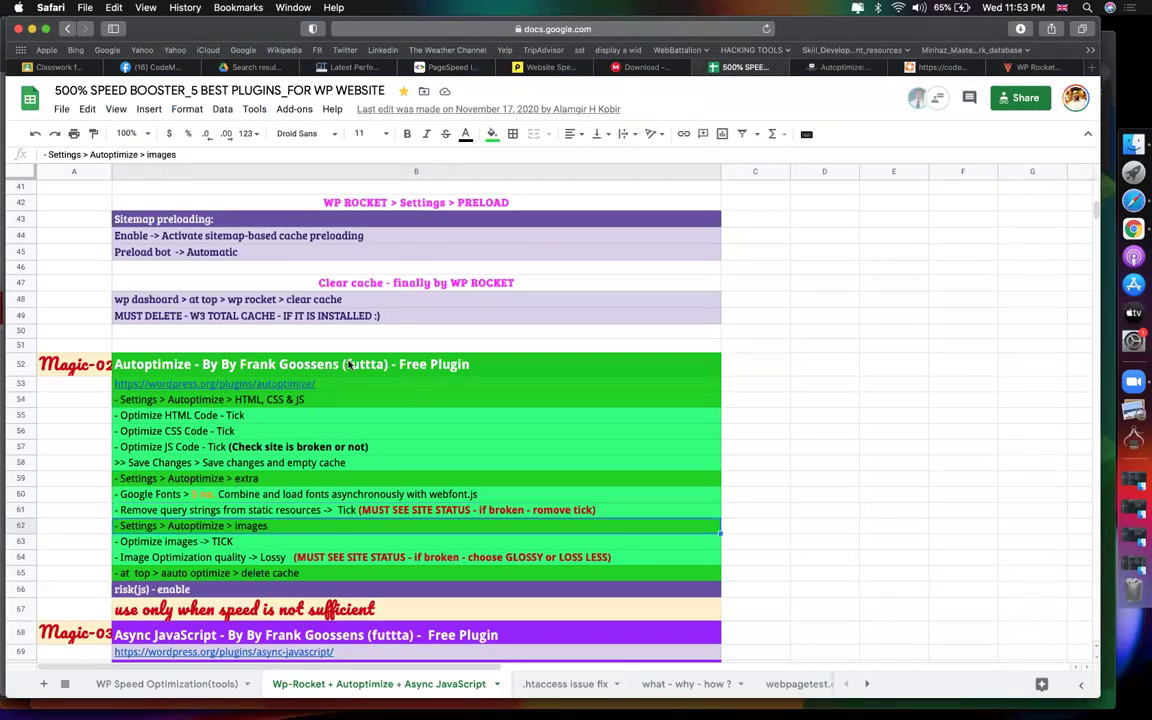
left_click(838, 68)
scroll(165, 628, "down", 1)
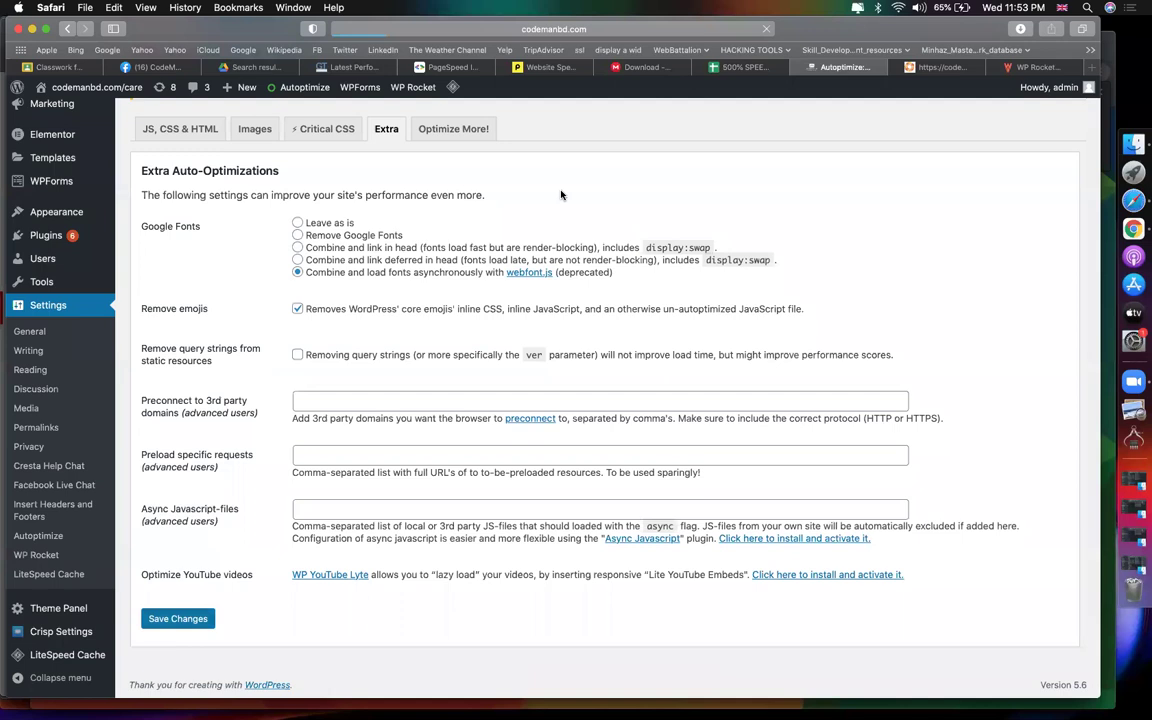
scroll(315, 470, "down", 8)
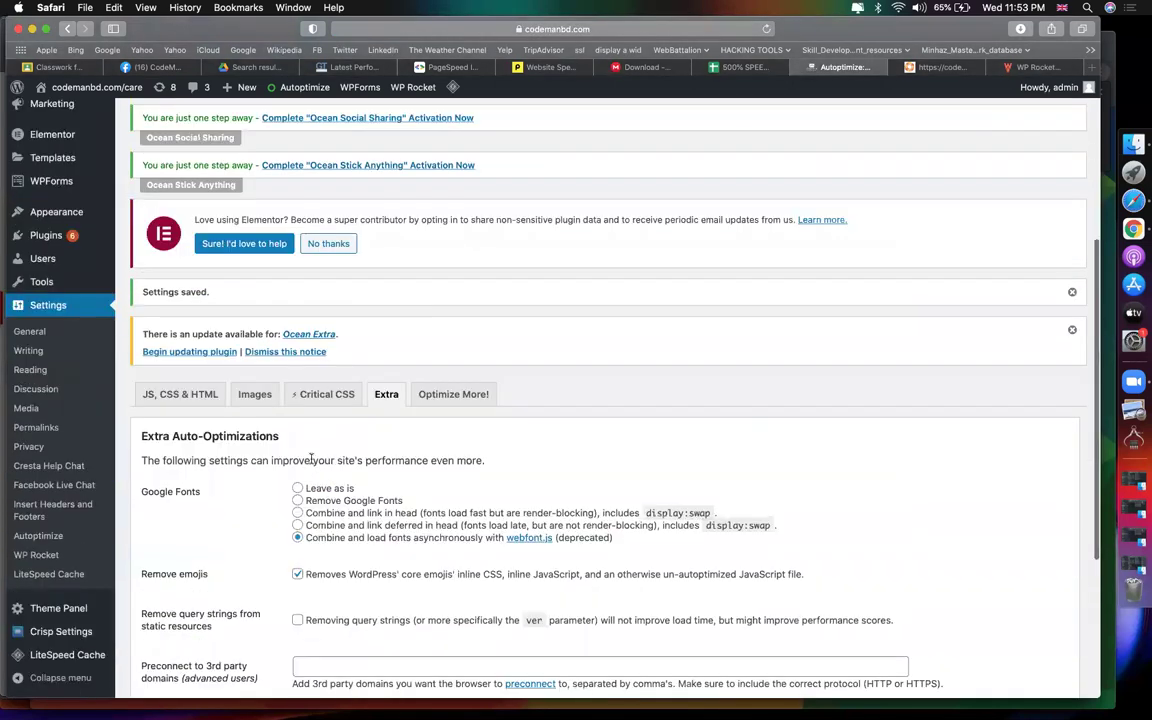
Open Autoptimize's Images settings and review the checklist entries for optimizing images and Lossy optimization quality
left_click(258, 318)
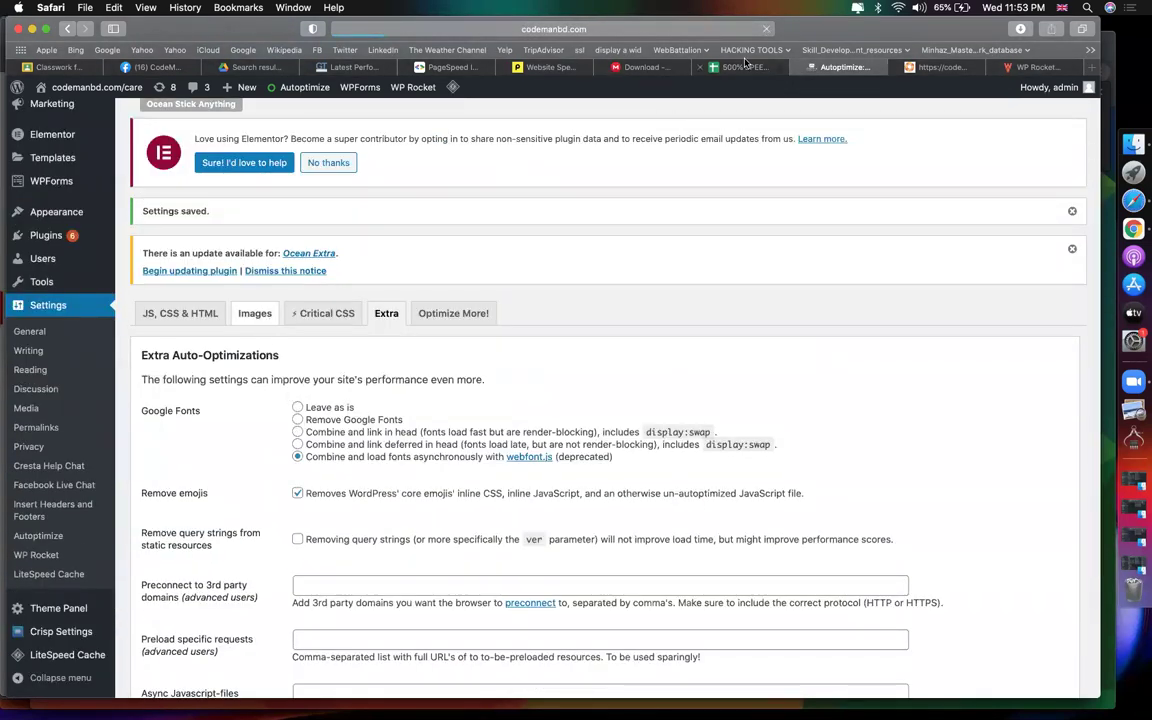
left_click(745, 66)
scroll(540, 412, "down", 4)
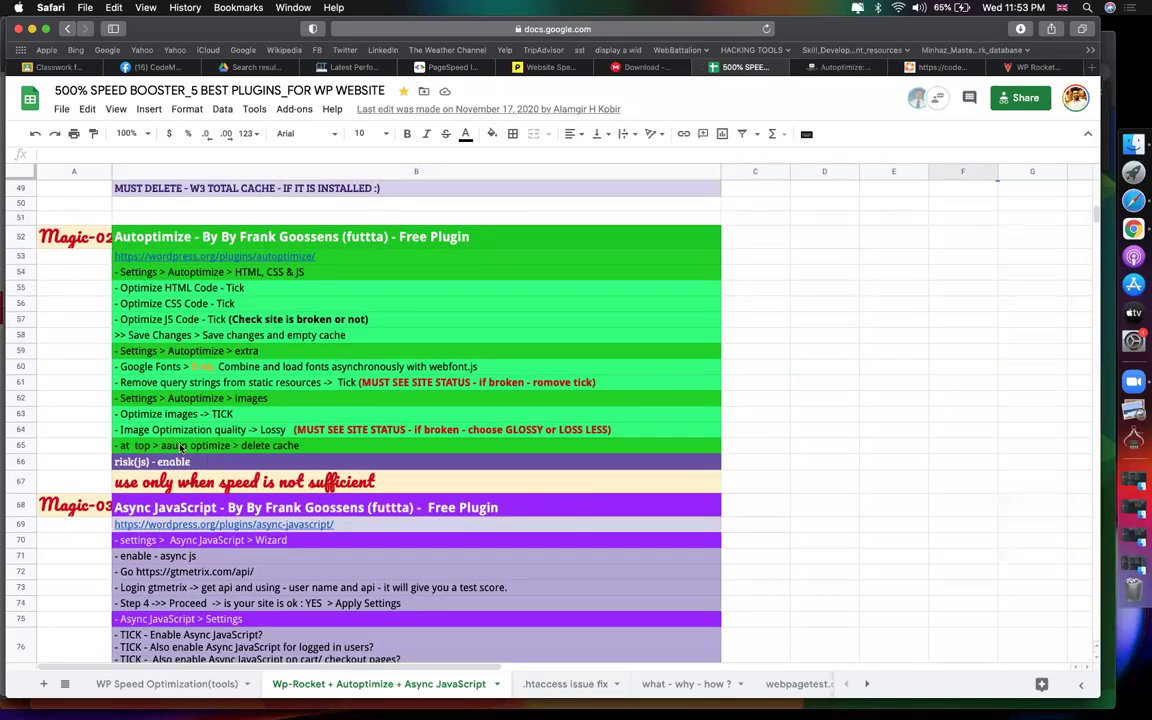
left_click(262, 402)
left_click(228, 414)
double_click(232, 431)
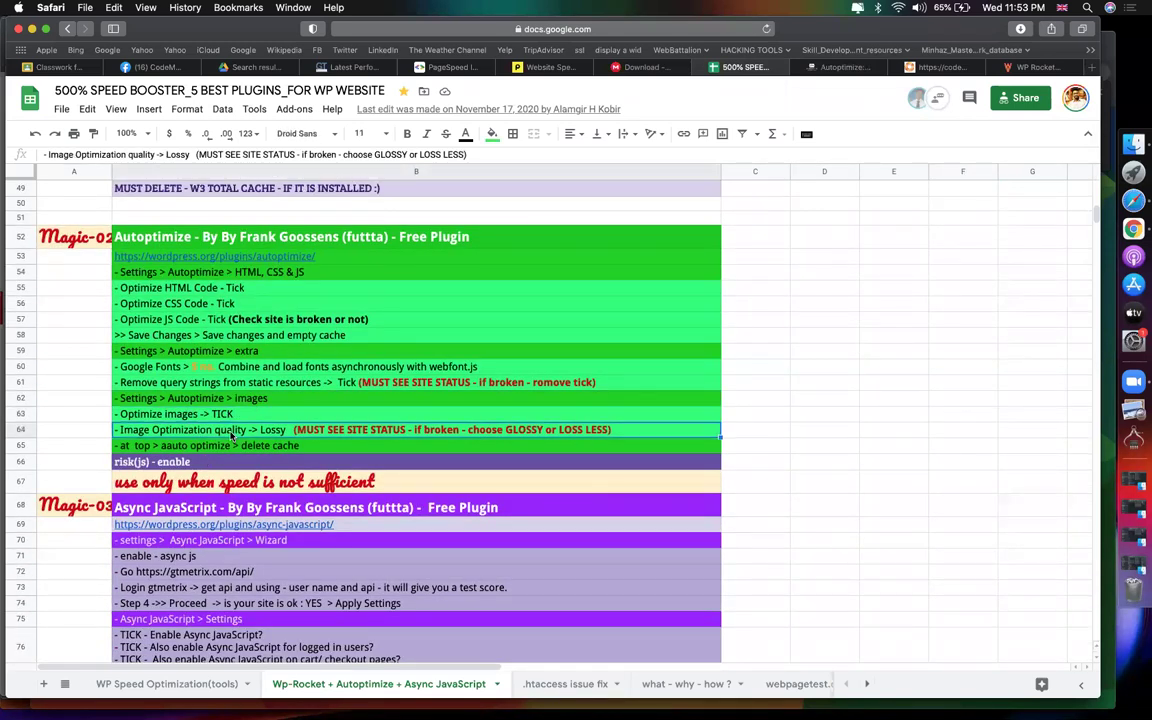
double_click(268, 429)
Enable on-the-fly image optimization through Shortpixel's CDN with Lossy quality and save the Images settings
left_click(842, 67)
scroll(420, 350, "down", 5)
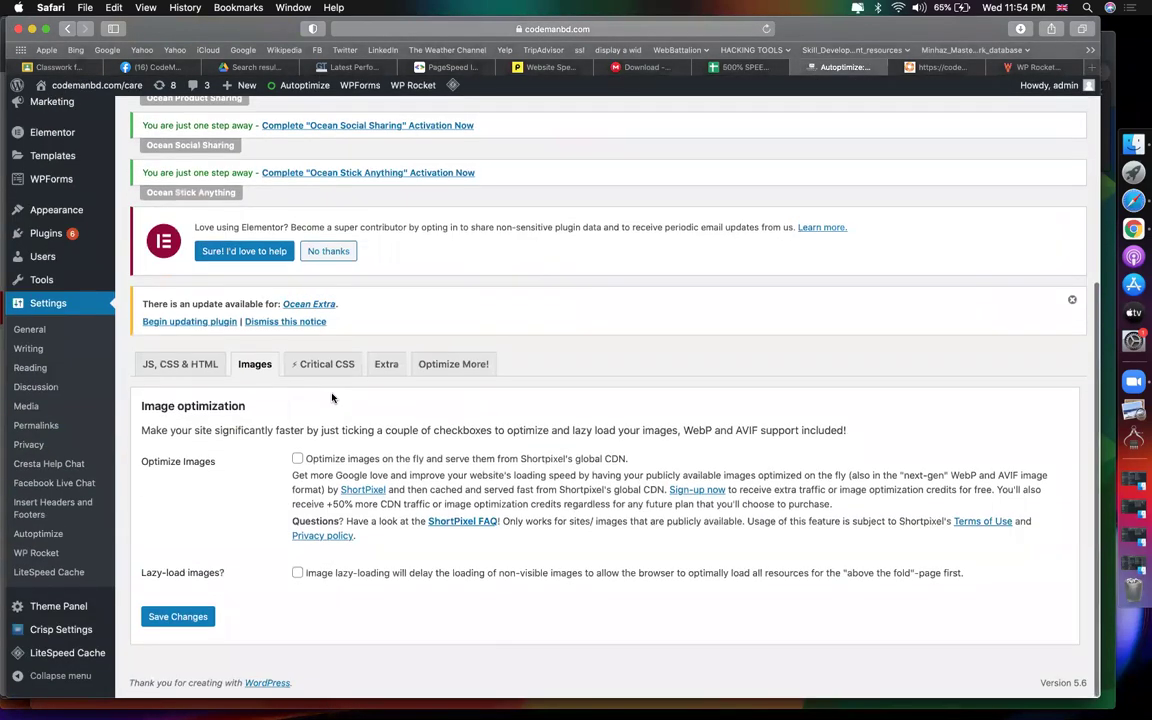
left_click(297, 458)
scroll(329, 393, "down", 3)
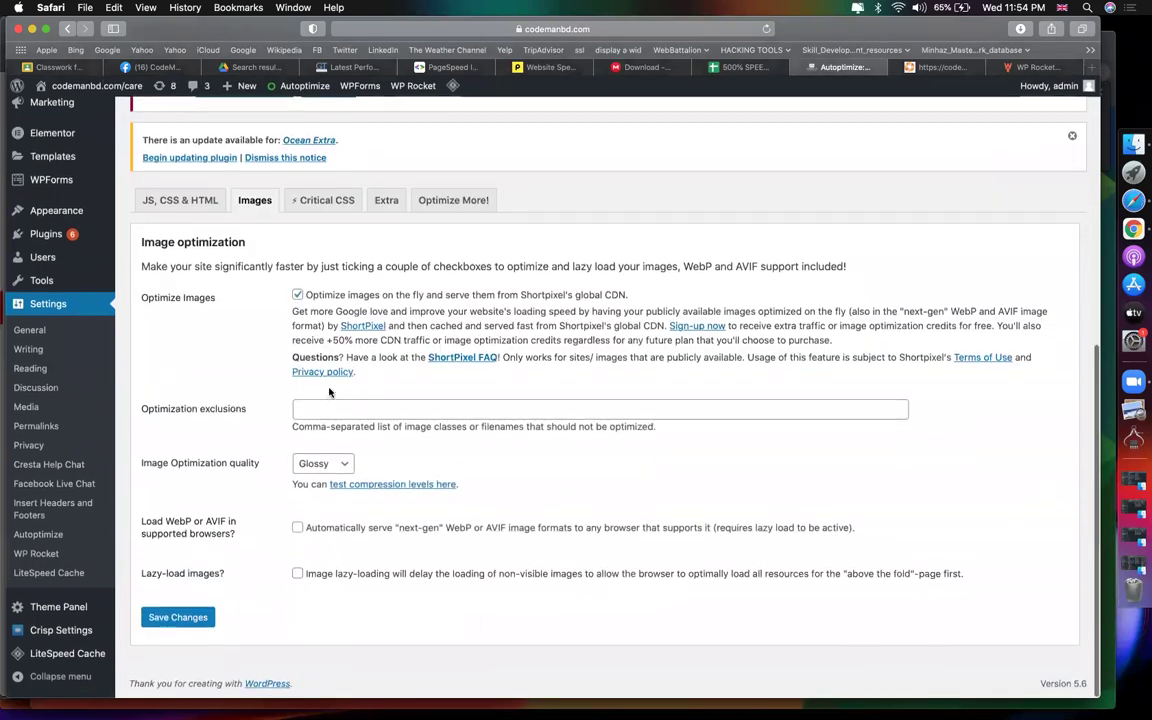
left_click(322, 463)
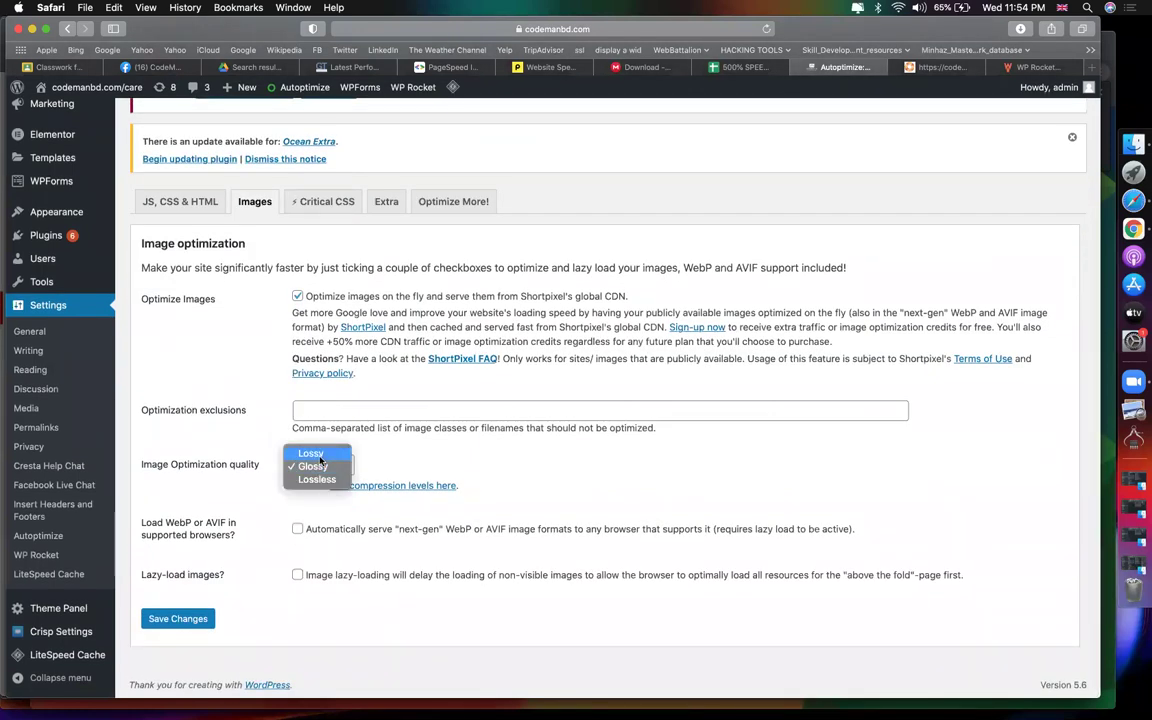
left_click(328, 455)
left_click(176, 619)
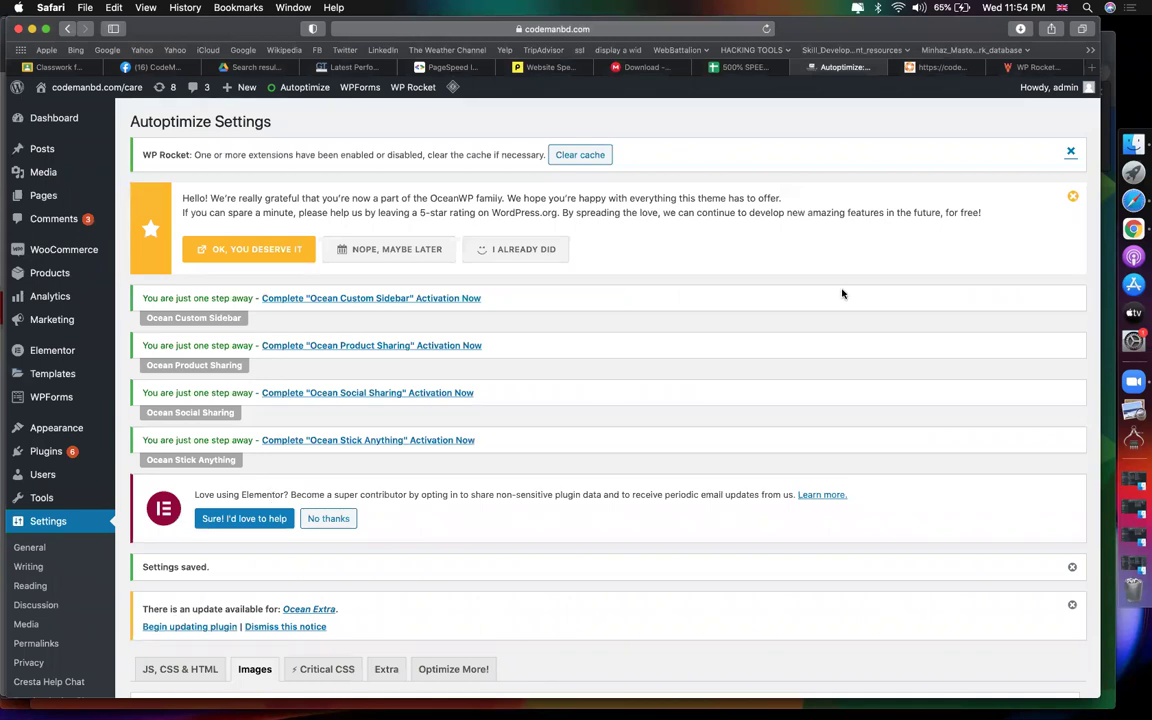
Consult the checklist's final Autoptimize entry and delete the Autoptimize cache
left_click(489, 70)
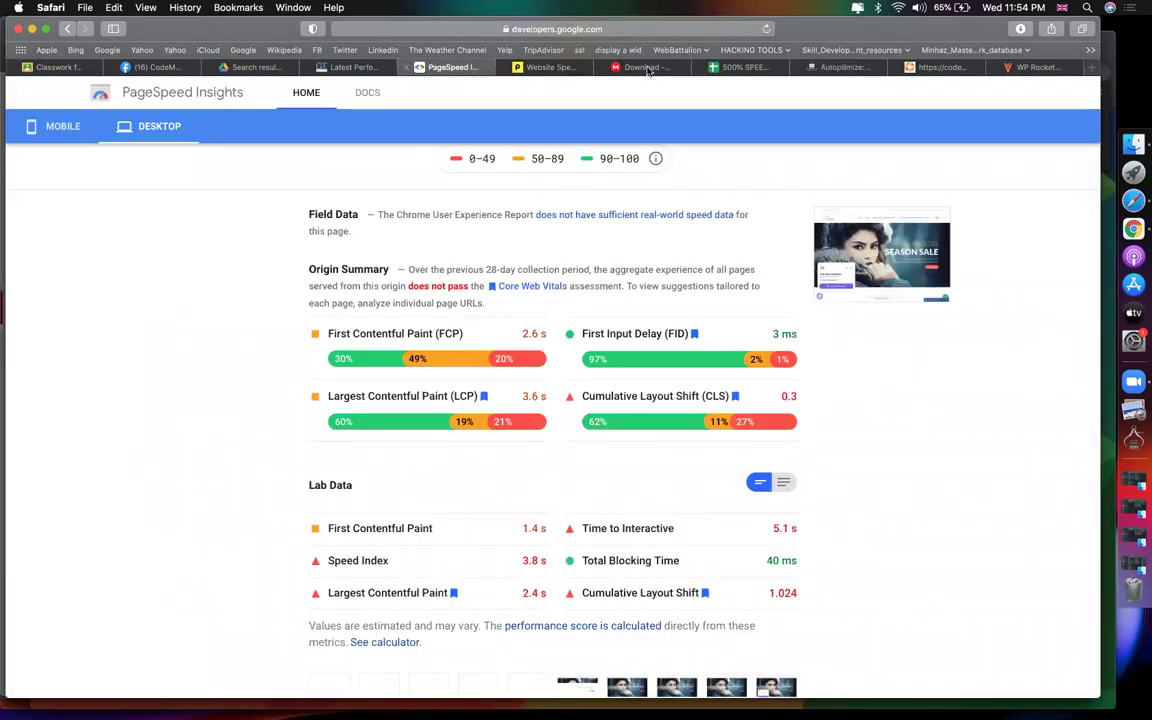
left_click(753, 67)
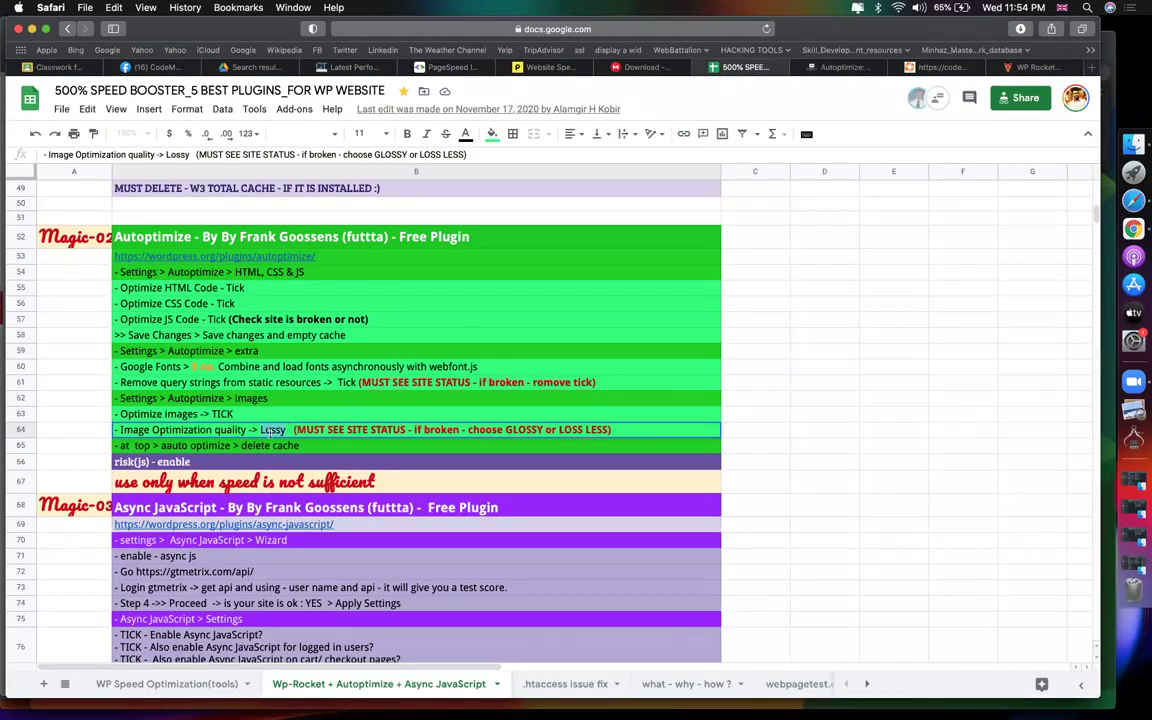
left_click(837, 68)
mouse_move(300, 87)
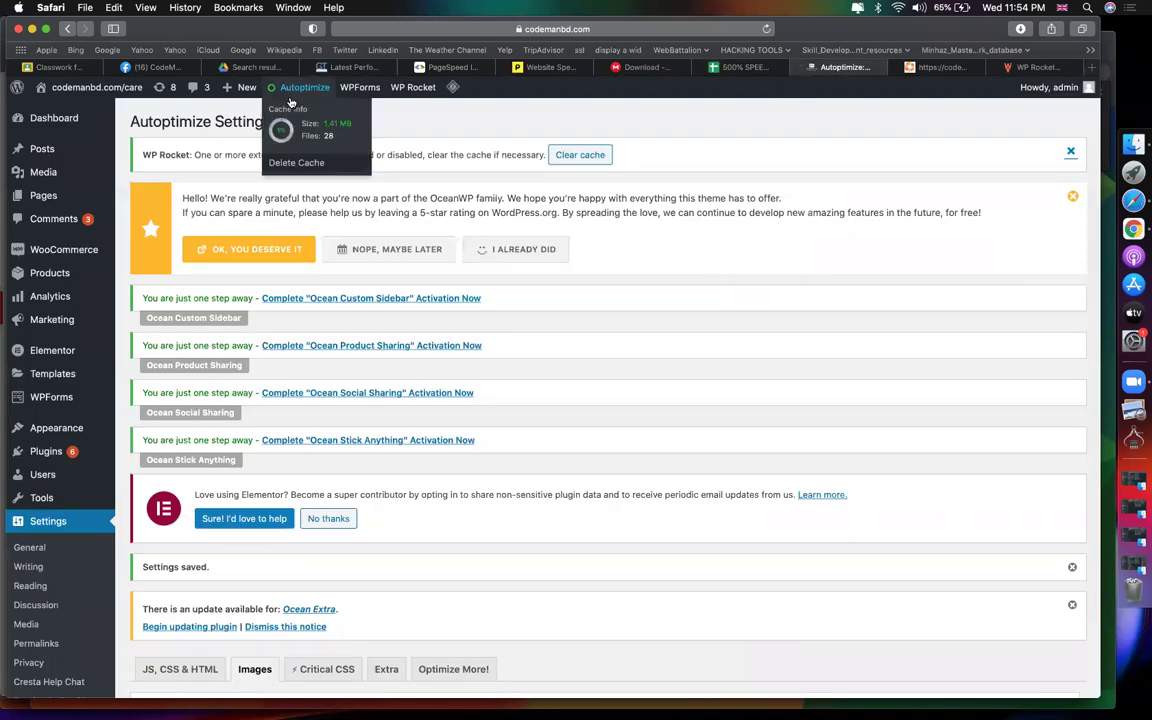
left_click(295, 150)
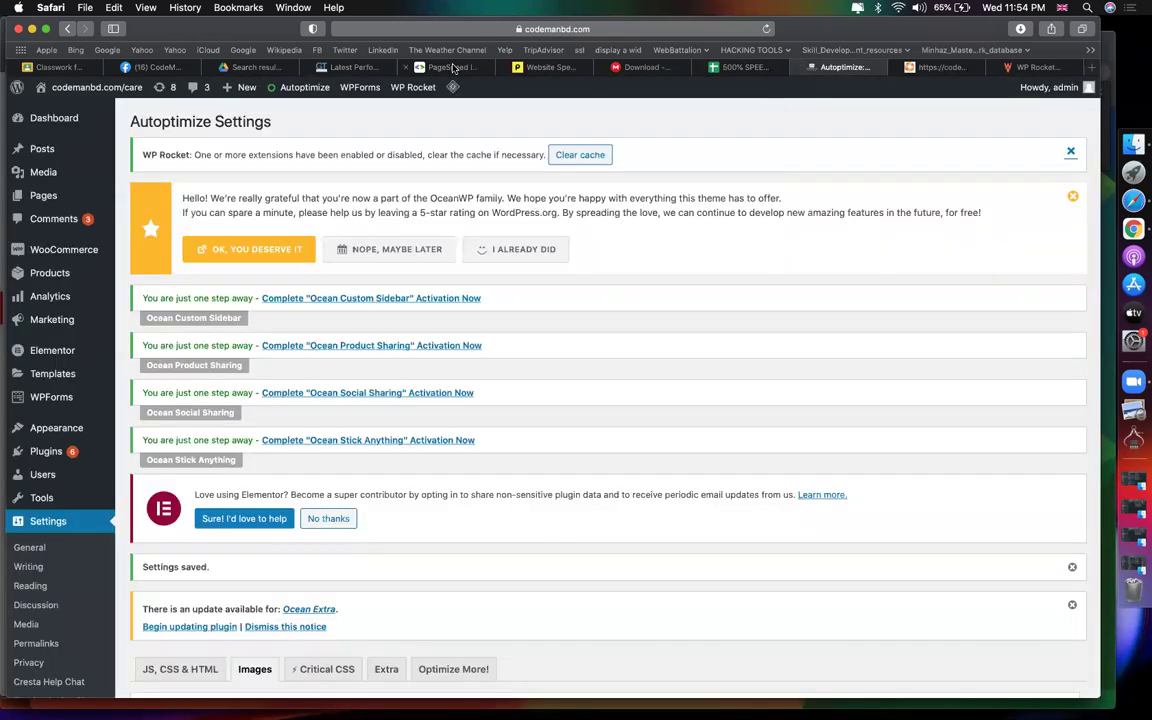
left_click(453, 68)
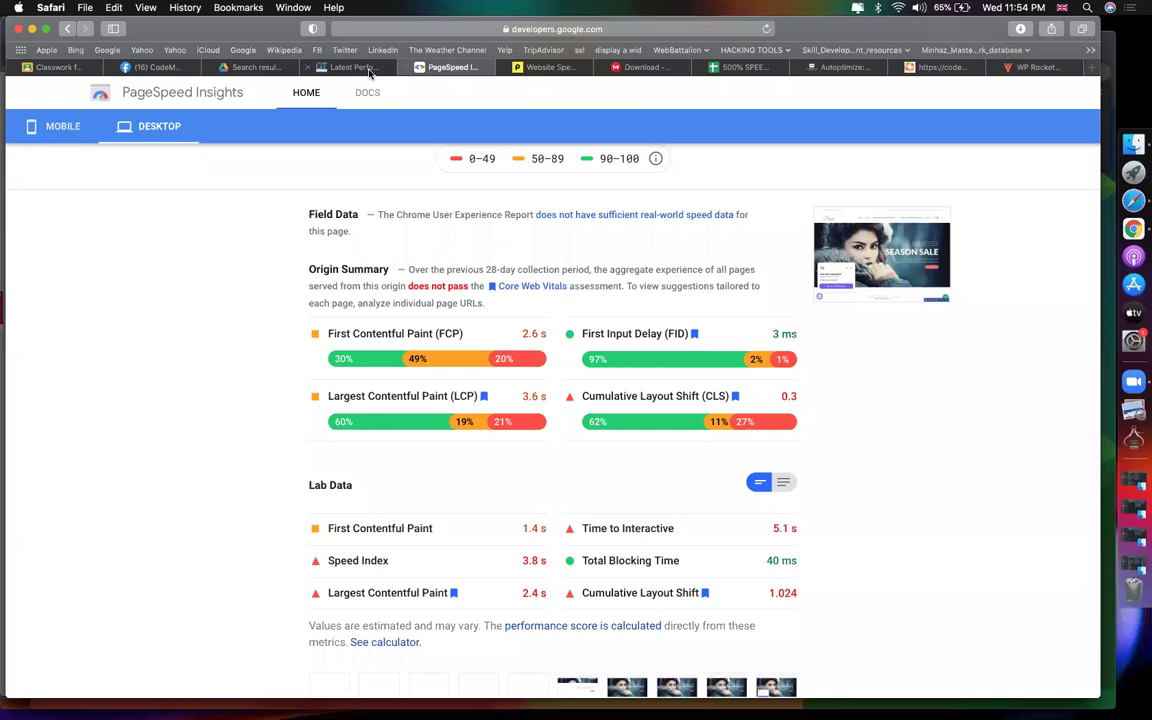
left_click(353, 67)
scroll(728, 353, "up", 5)
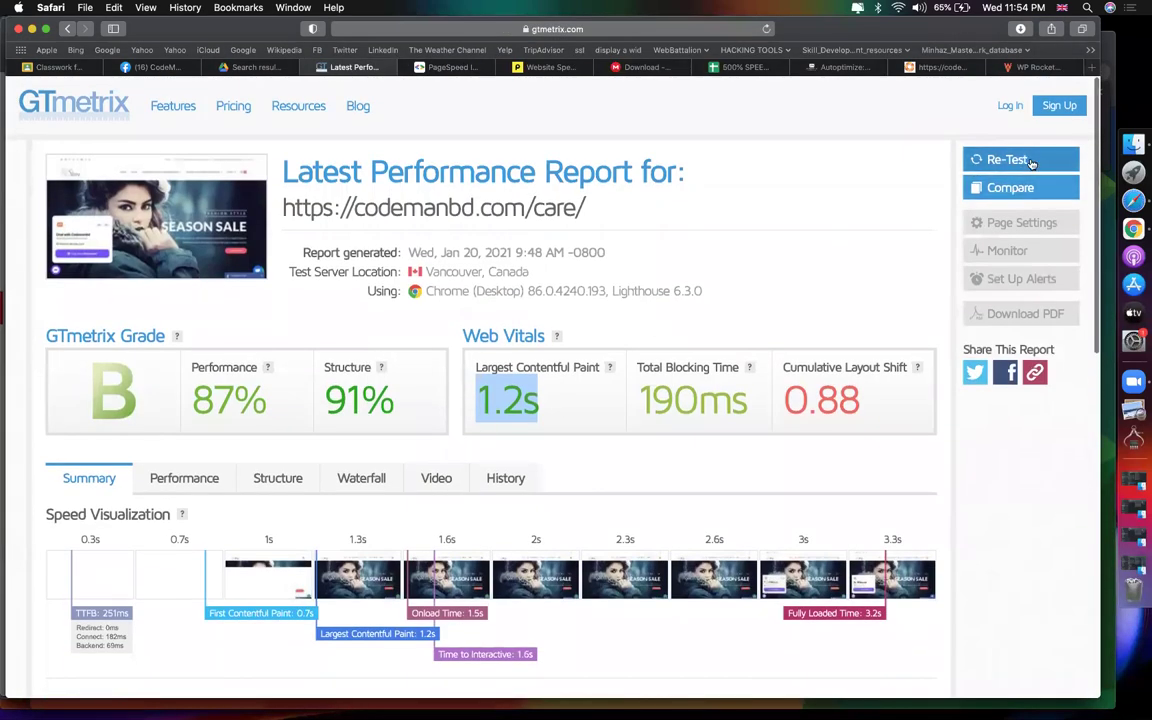
left_click(967, 155)
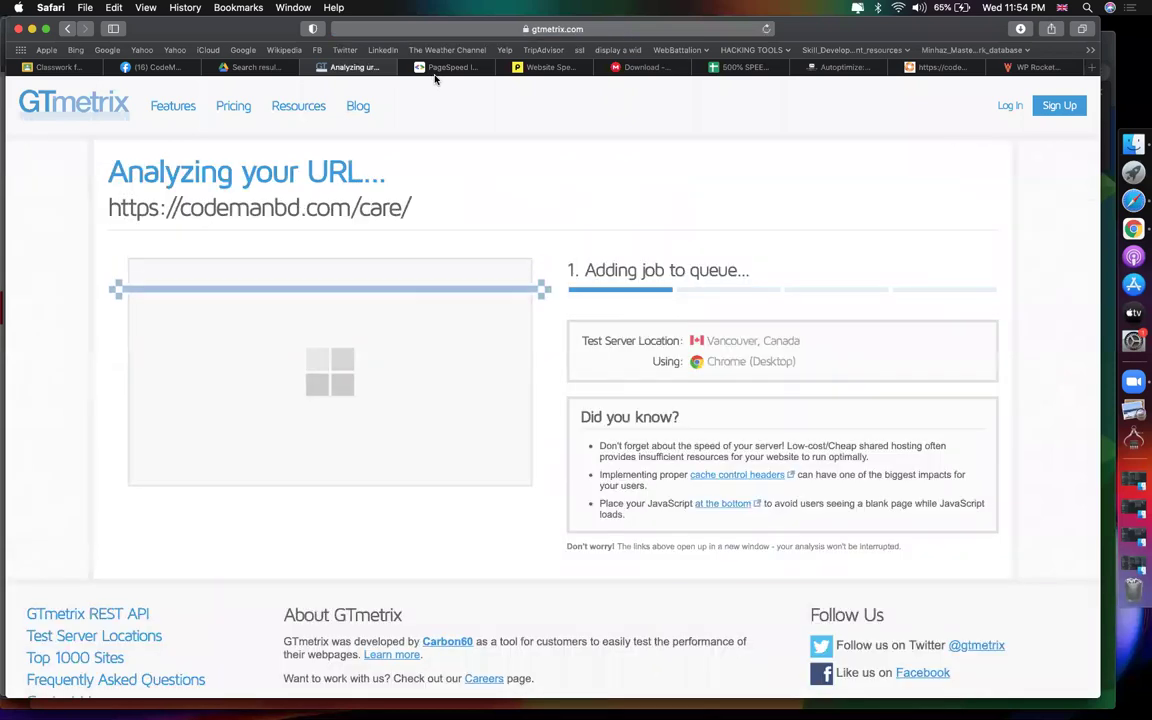
left_click(440, 70)
scroll(766, 233, "up", 5)
left_click(772, 158)
left_click(553, 67)
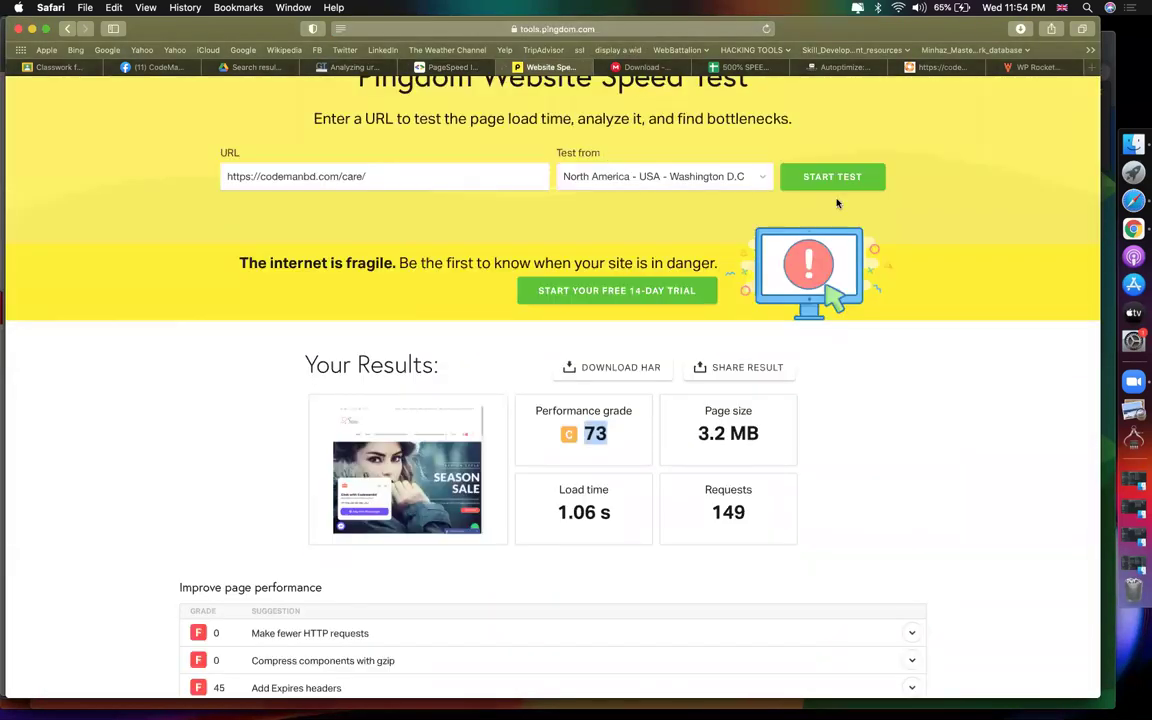
left_click(858, 182)
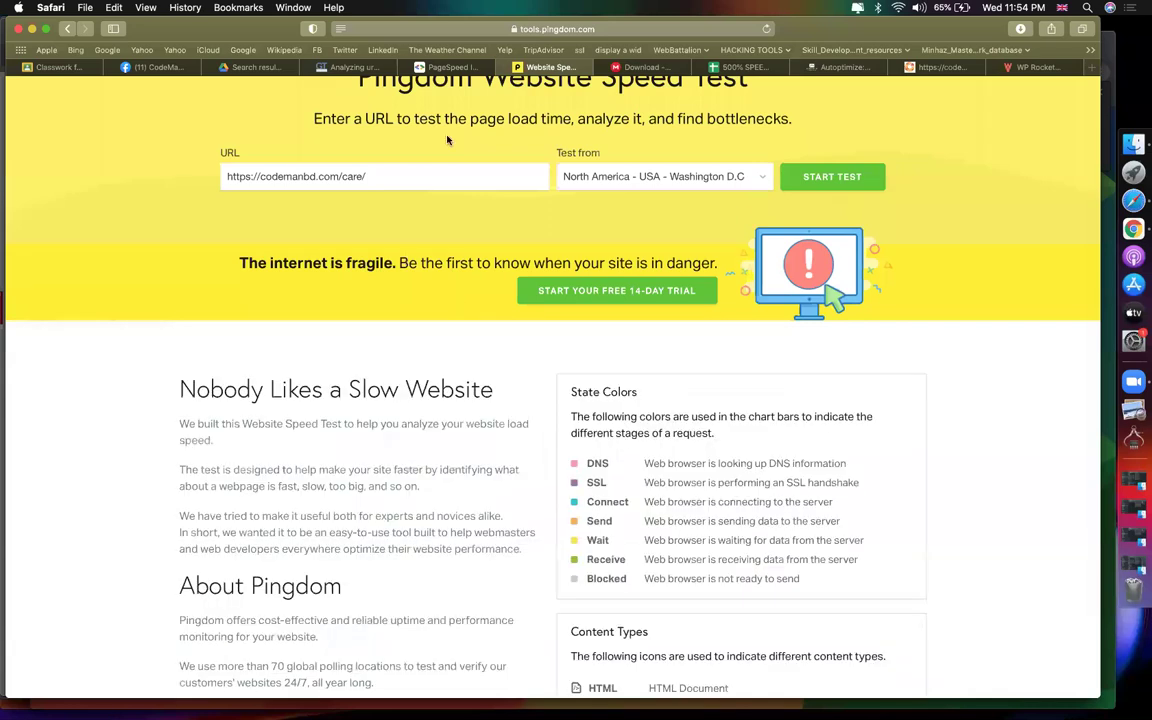
Check on the running GTmetrix, Pingdom and PageSpeed Insights tests, ending at the GTmetrix report
left_click(352, 67)
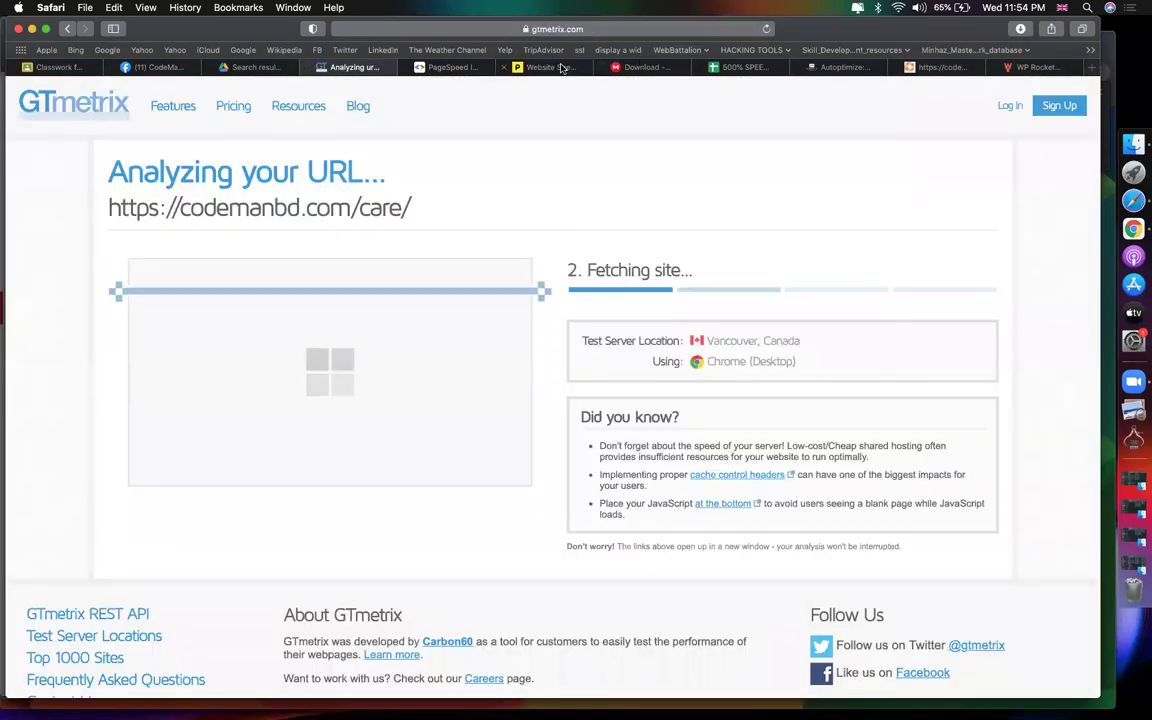
left_click(560, 67)
scroll(395, 427, "up", 3)
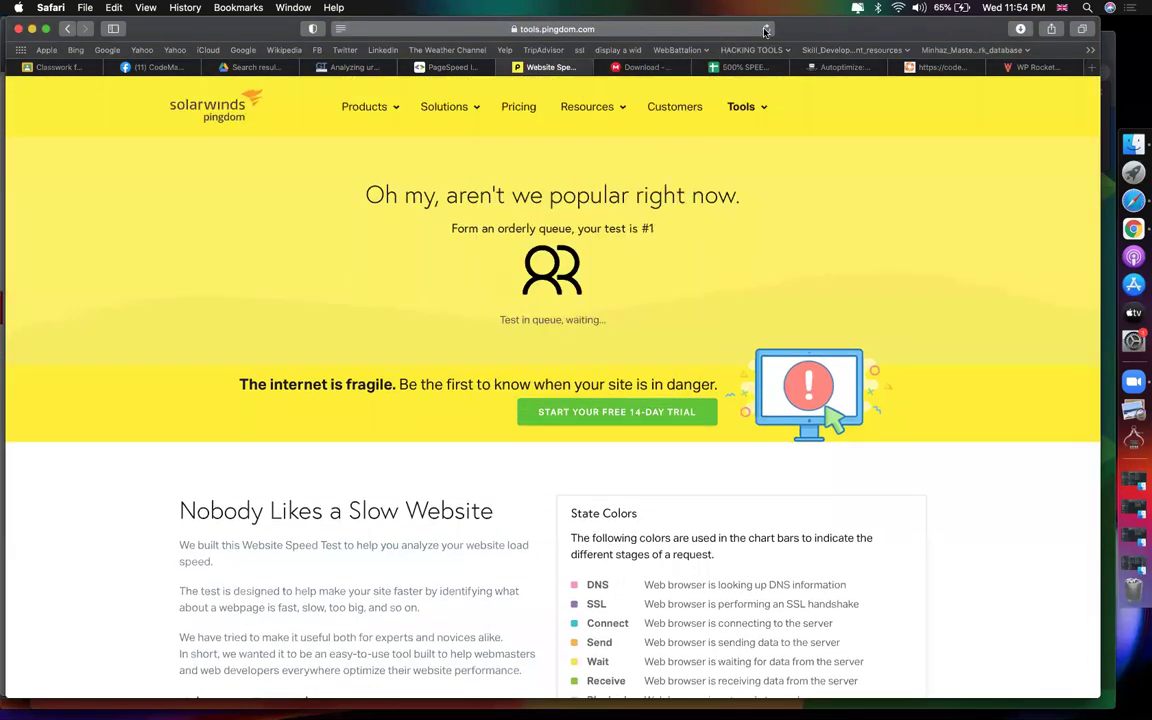
left_click(444, 67)
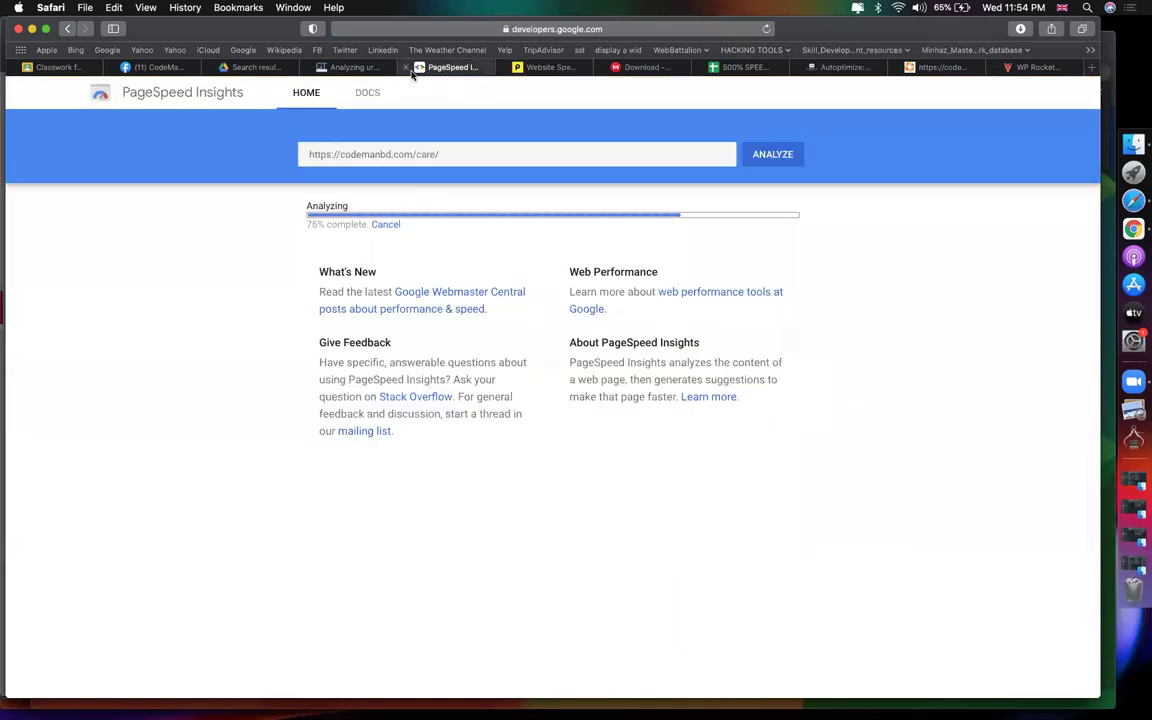
left_click(349, 67)
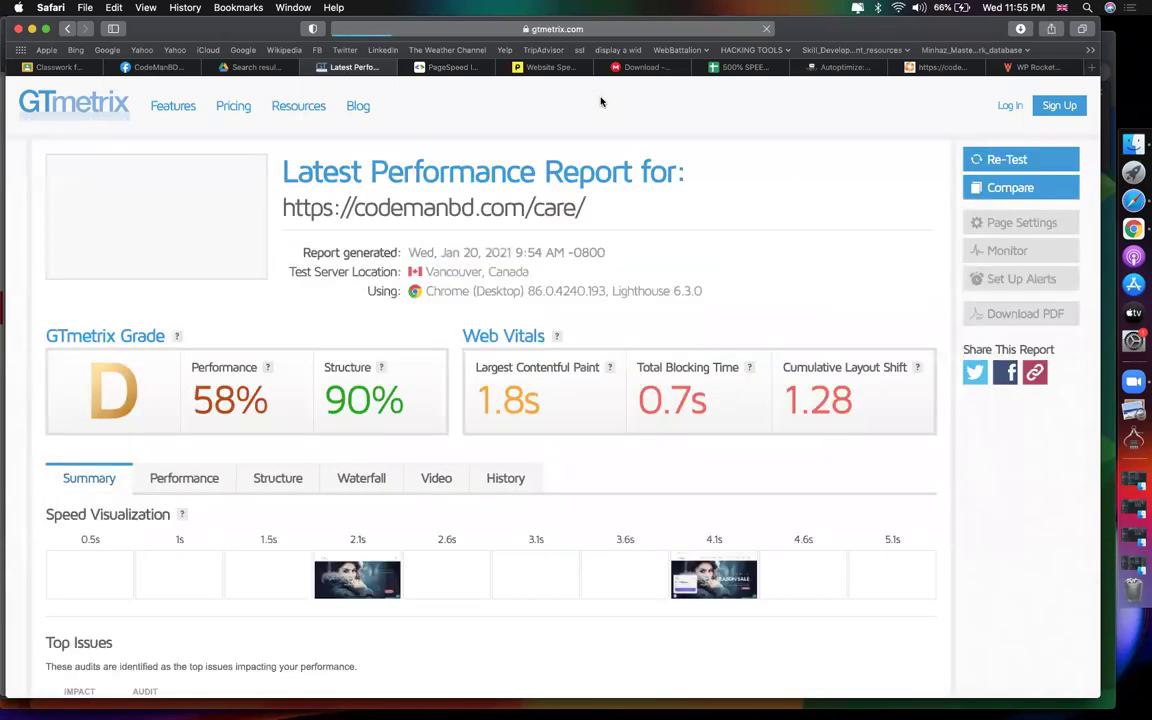
Examine the desktop and mobile performance scores of the site in PageSpeed Insights
left_click(449, 68)
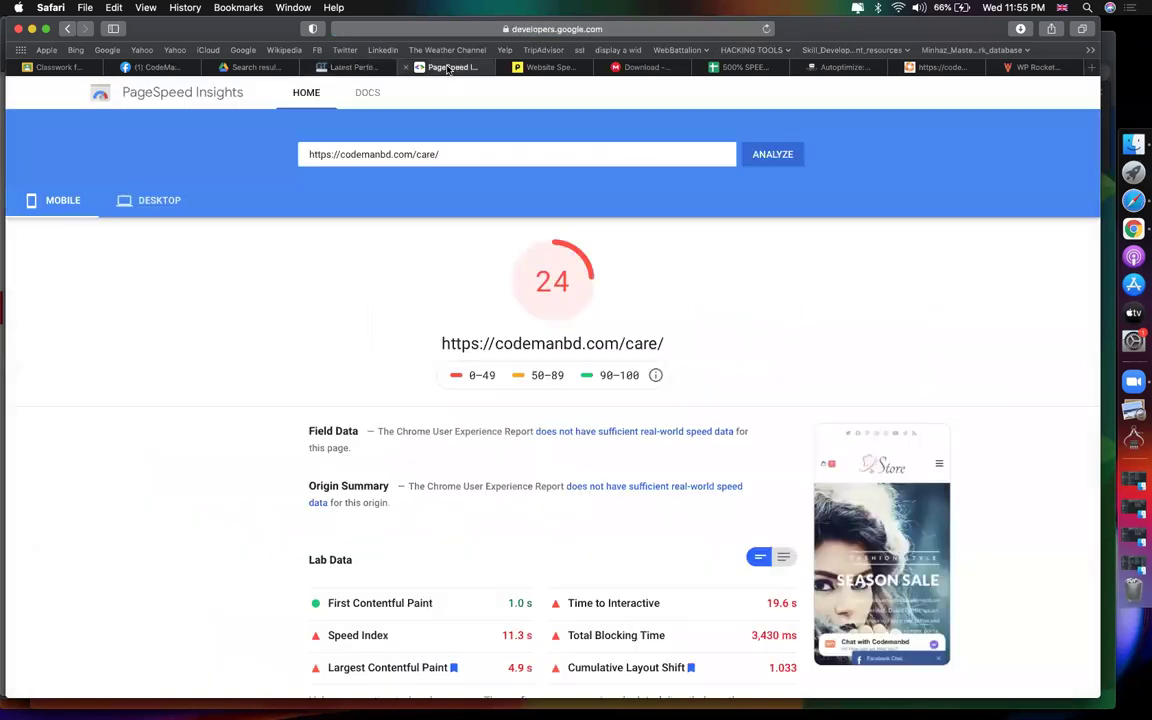
left_click(143, 199)
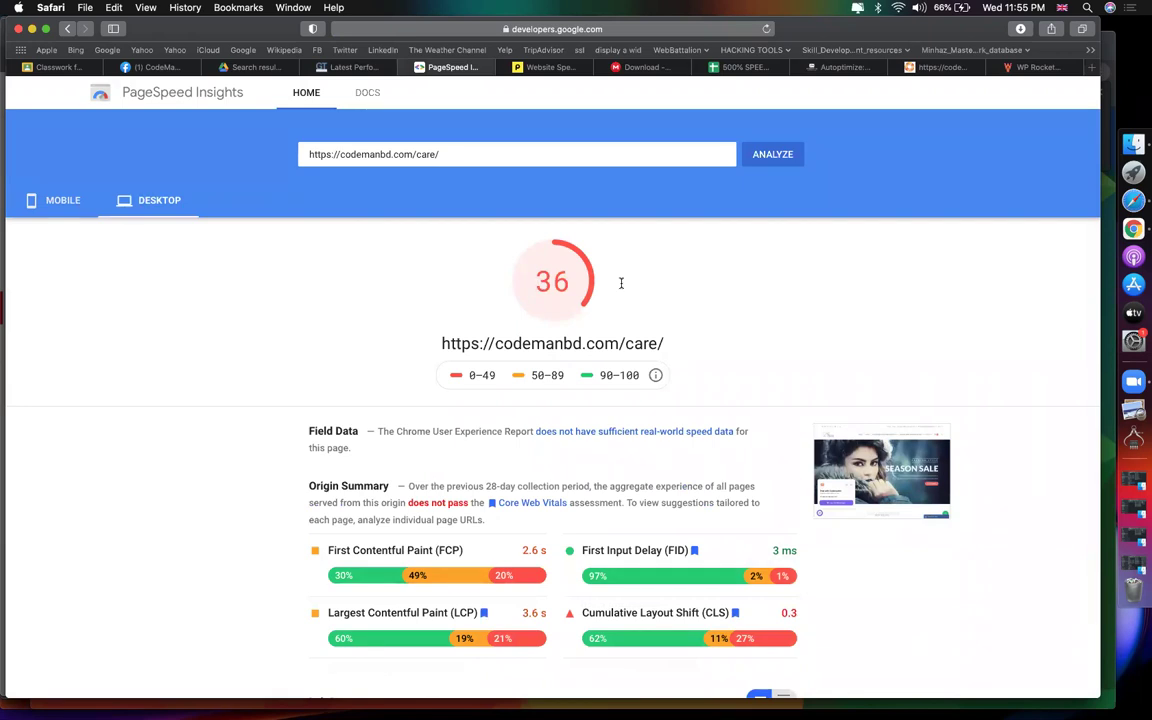
left_click(92, 214)
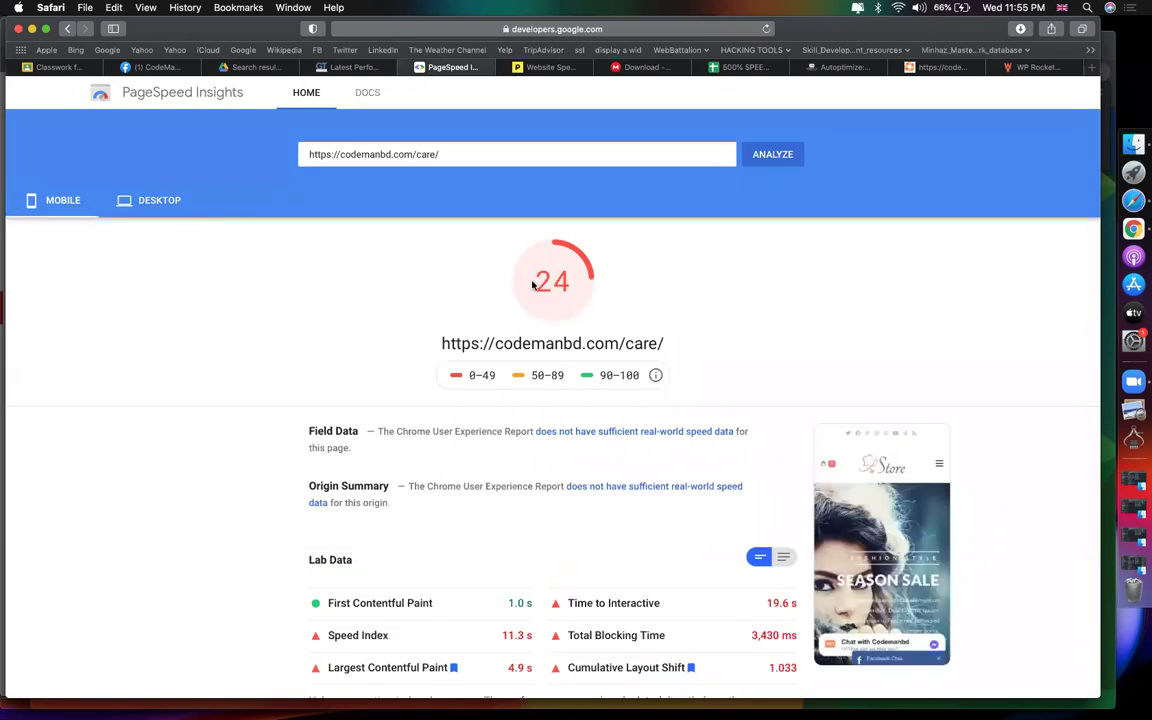
Review the Pingdom results and try running the speed test for the site two more times
left_click(551, 67)
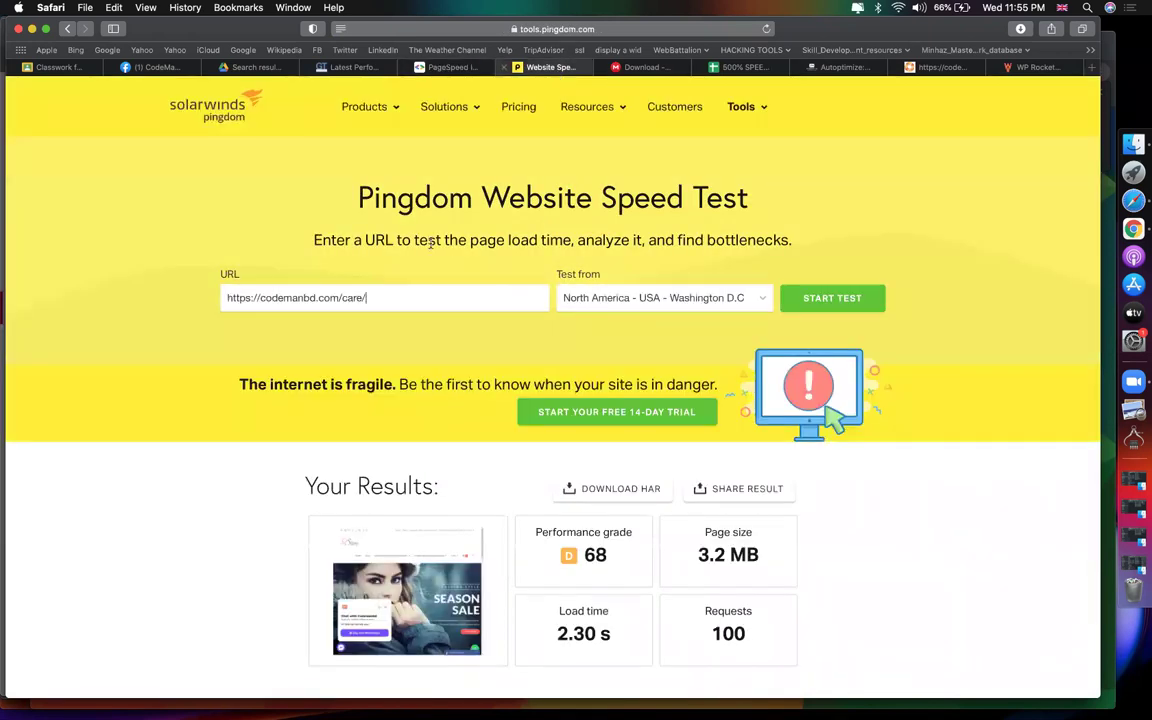
left_click(831, 300)
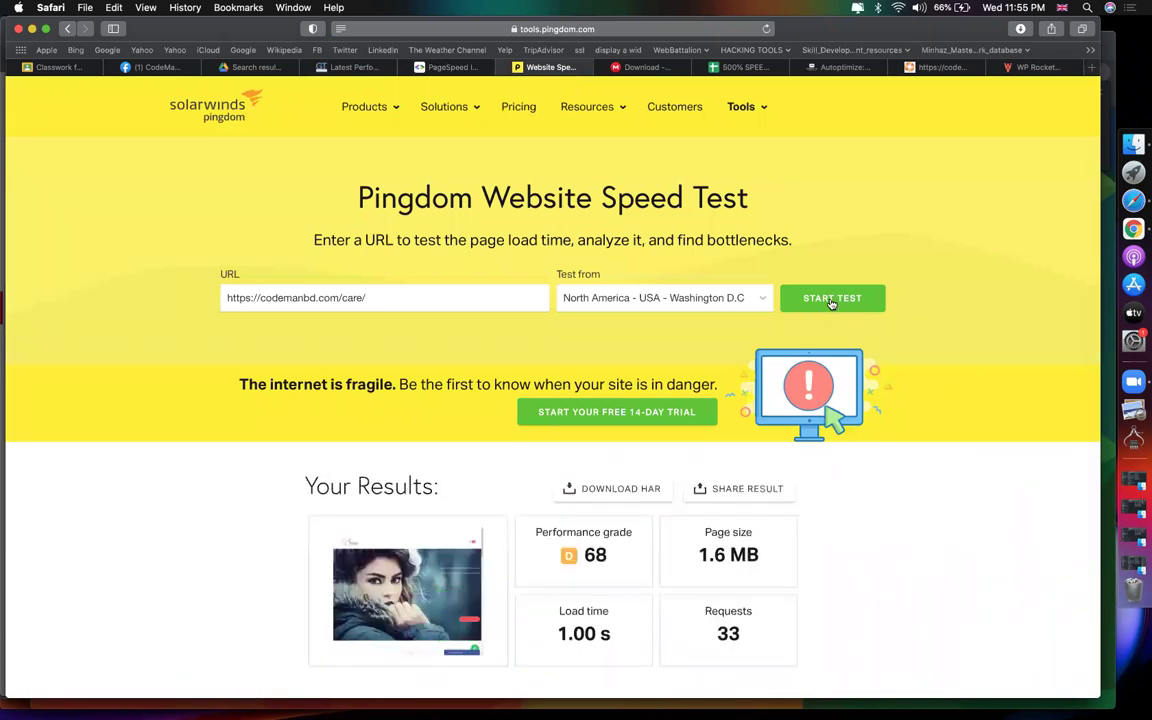
left_click(831, 300)
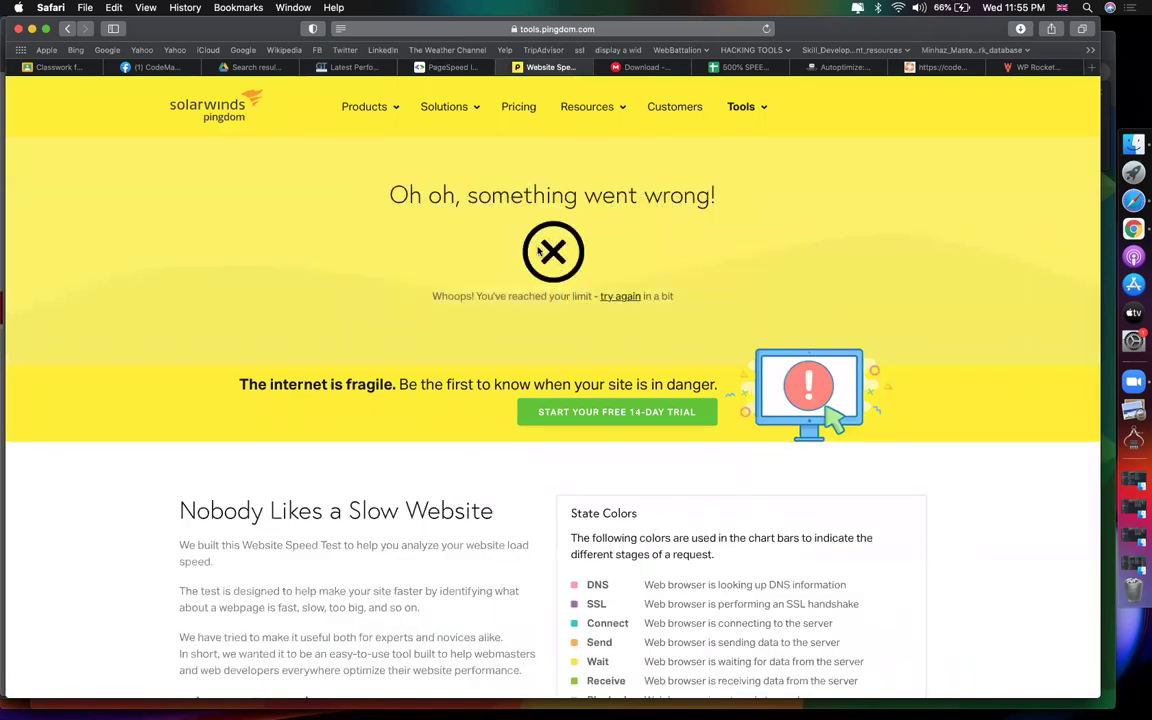
Copy the plugin name Async JavaScript from the Magic-03 section of the speed-booster checklist
left_click(340, 68)
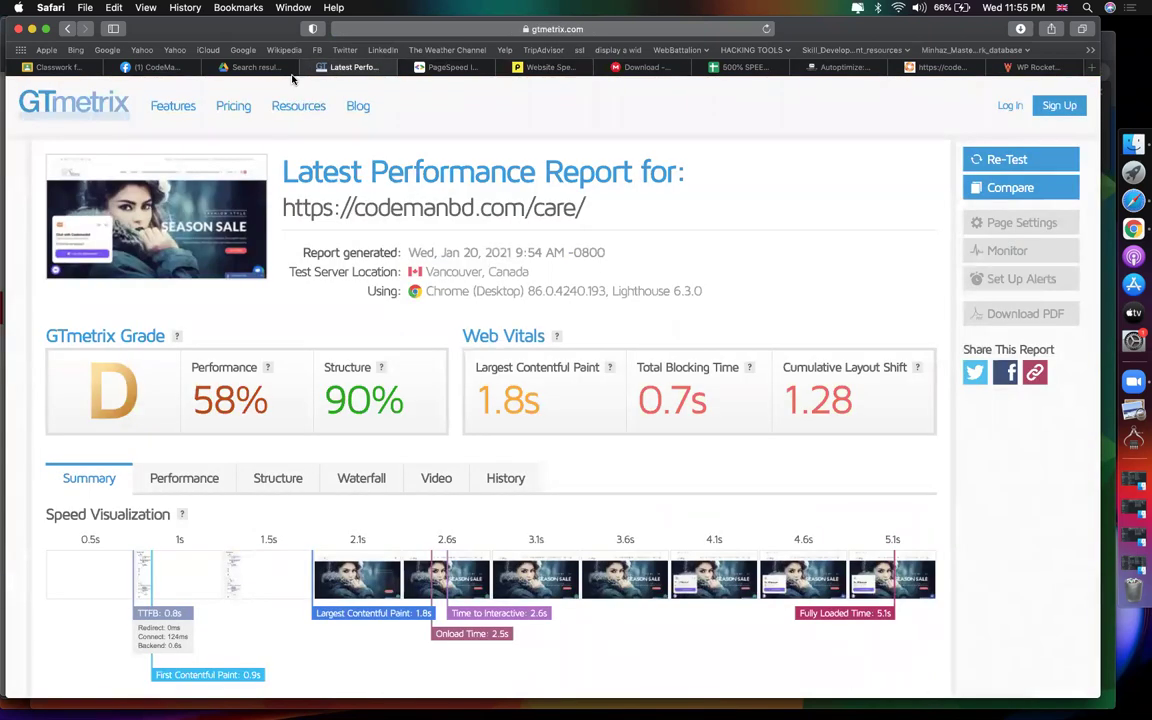
mouse_move(451, 72)
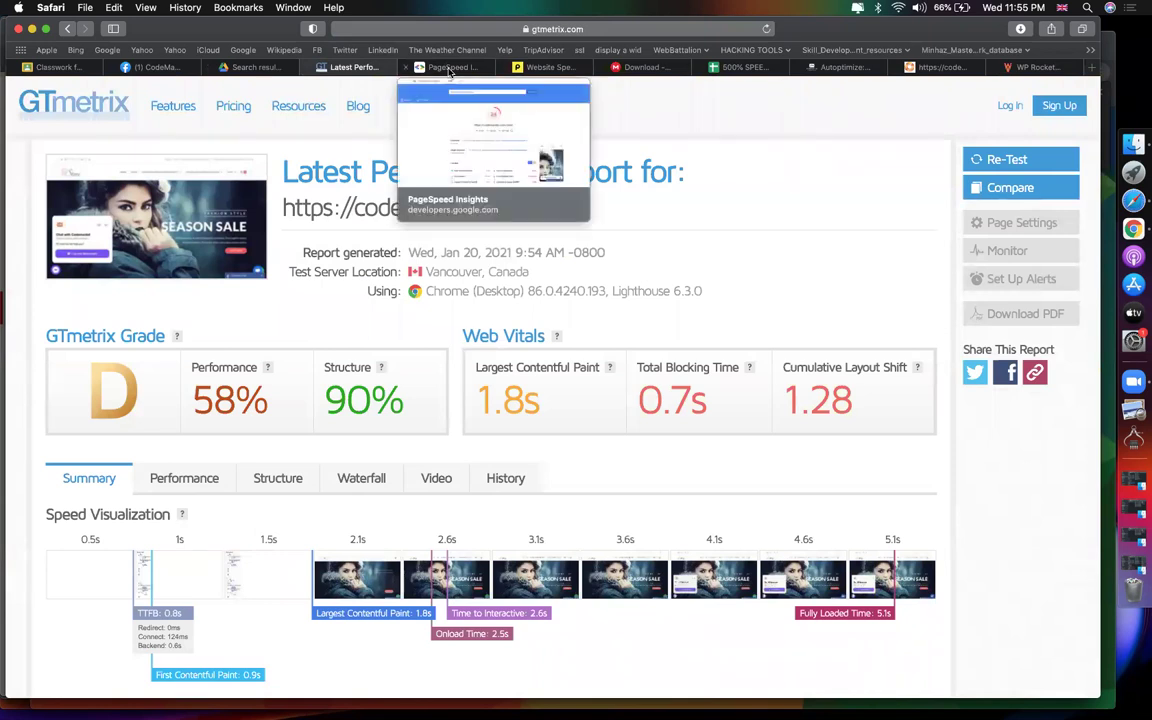
left_click(737, 68)
left_click(824, 366)
left_click(205, 503)
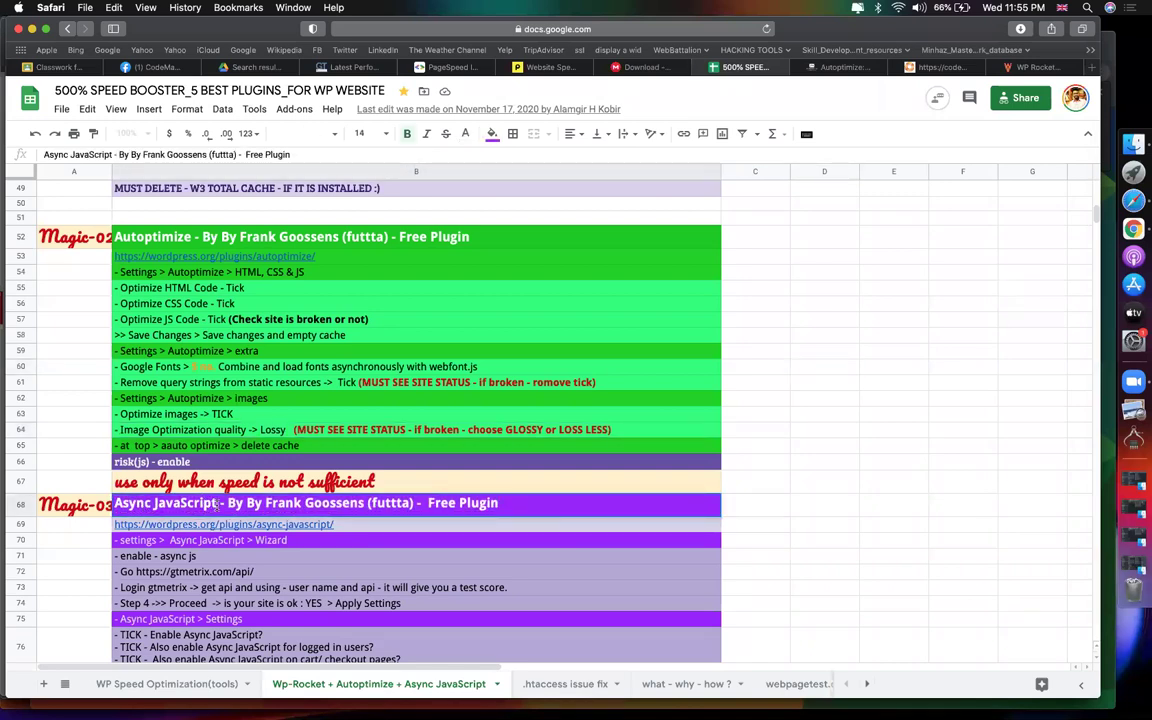
left_click_drag(118, 498, 107, 498)
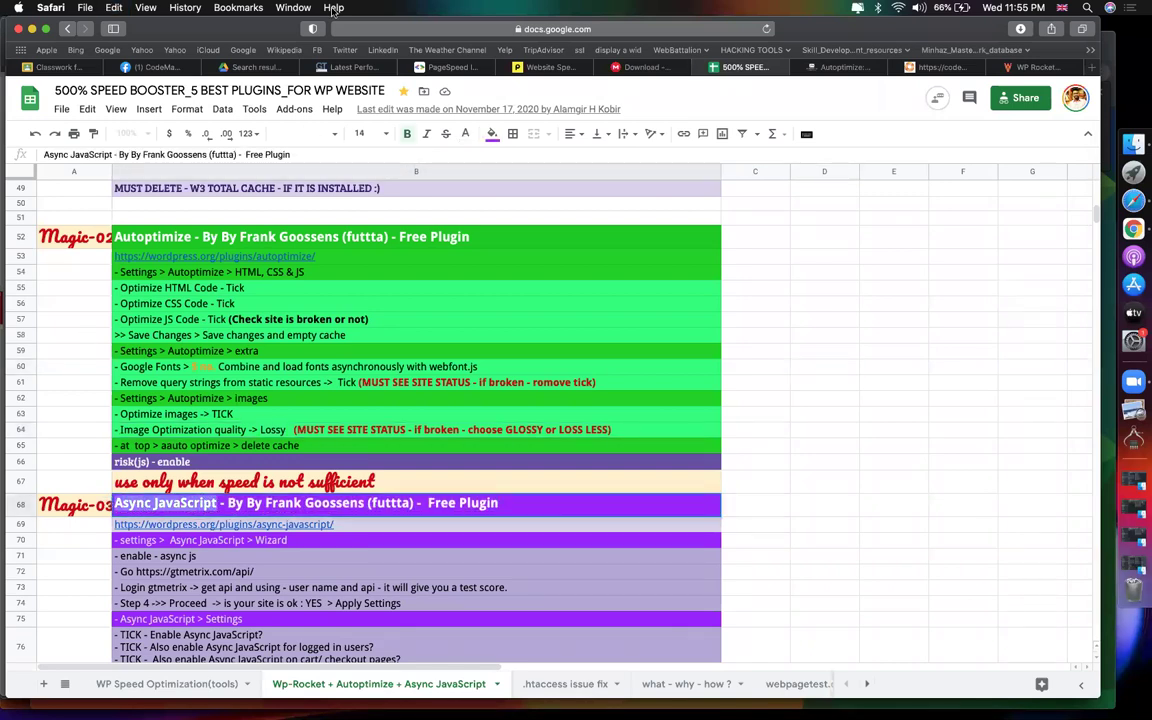
Search for Async JavaScript among the new plugins to add to the WordPress site
left_click(843, 68)
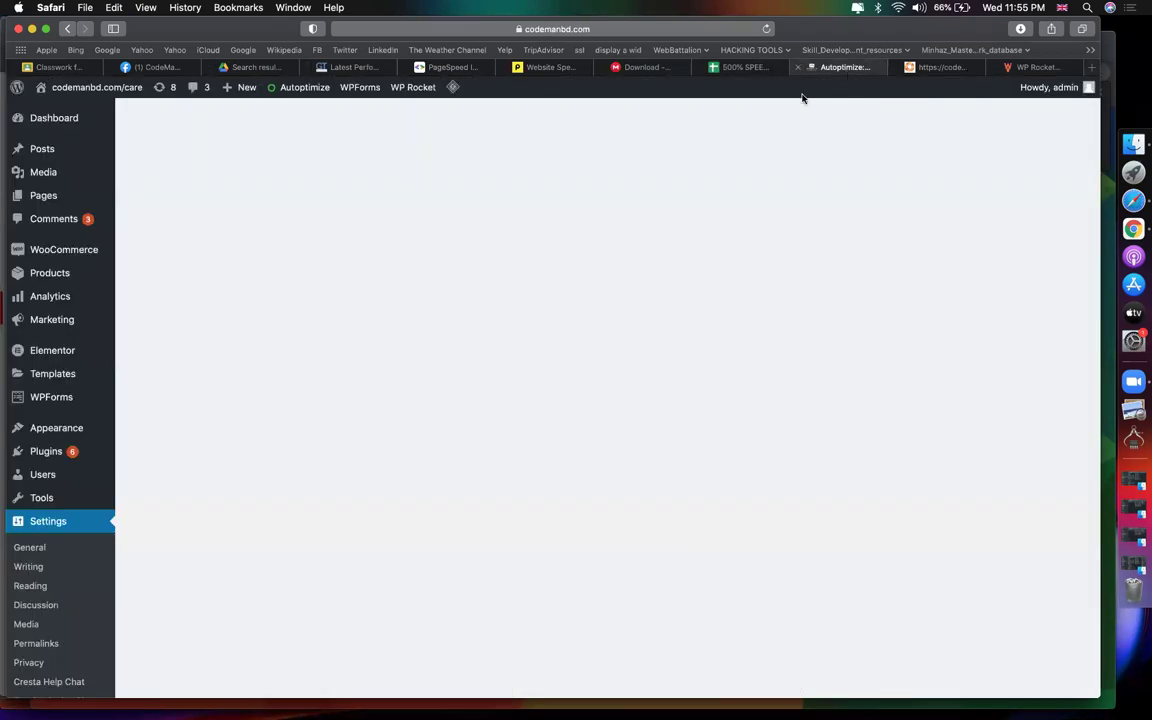
scroll(288, 520, "down", 5)
scroll(285, 474, "up", 10)
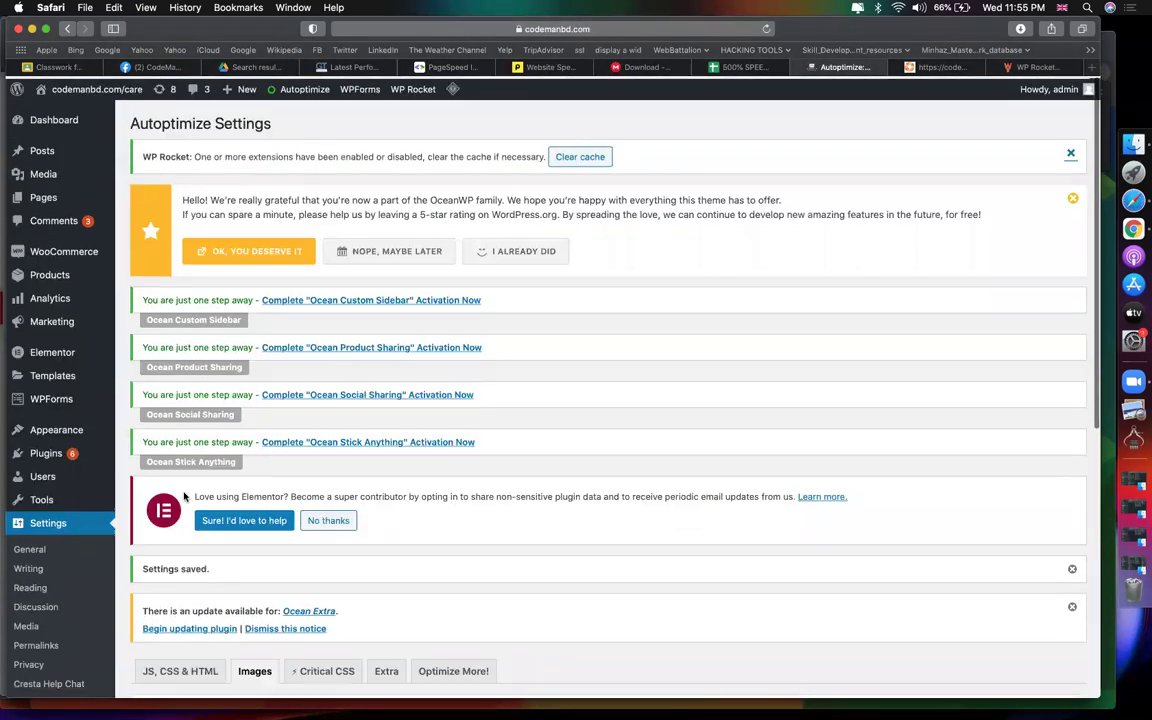
scroll(51, 575, "down", 6)
mouse_move(70, 306)
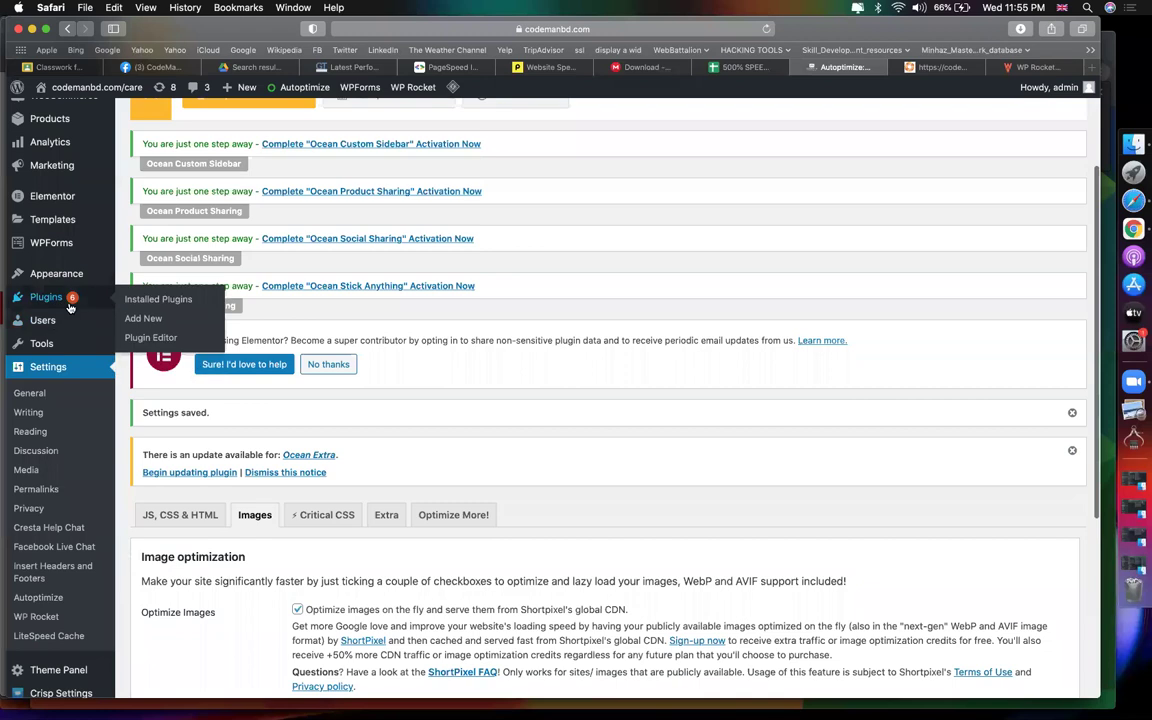
left_click(145, 319)
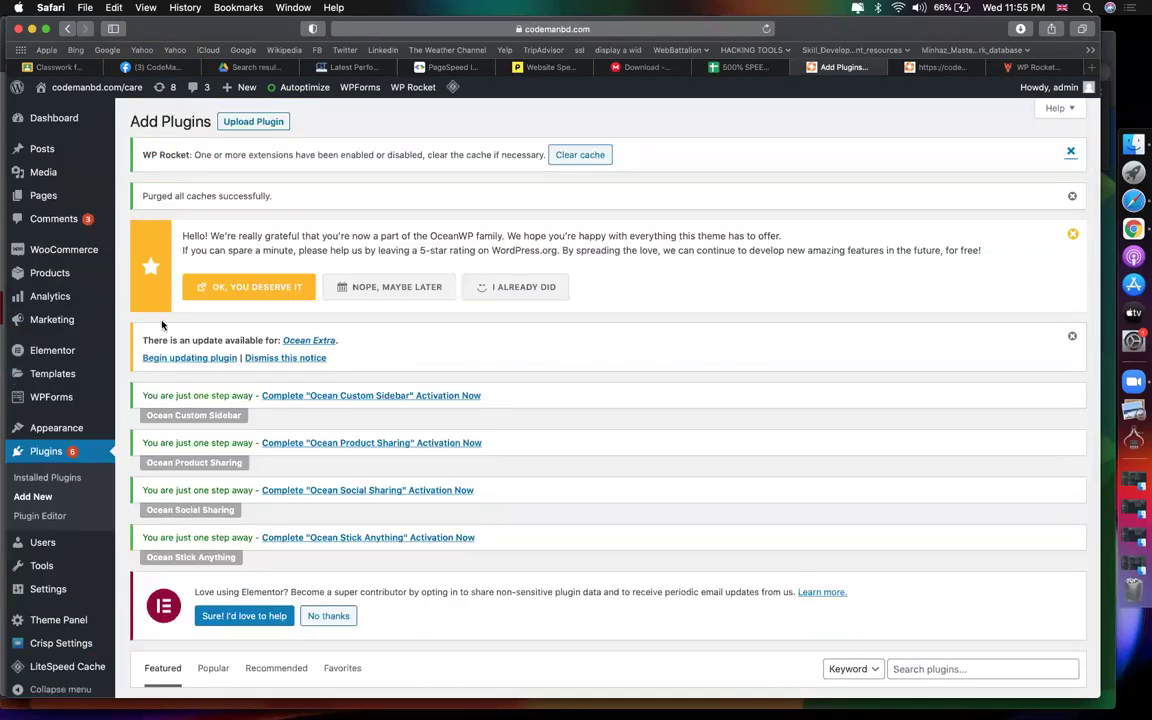
scroll(424, 327, "down", 10)
scroll(905, 235, "up", 3)
left_click(914, 246)
type("Async JavaScript")
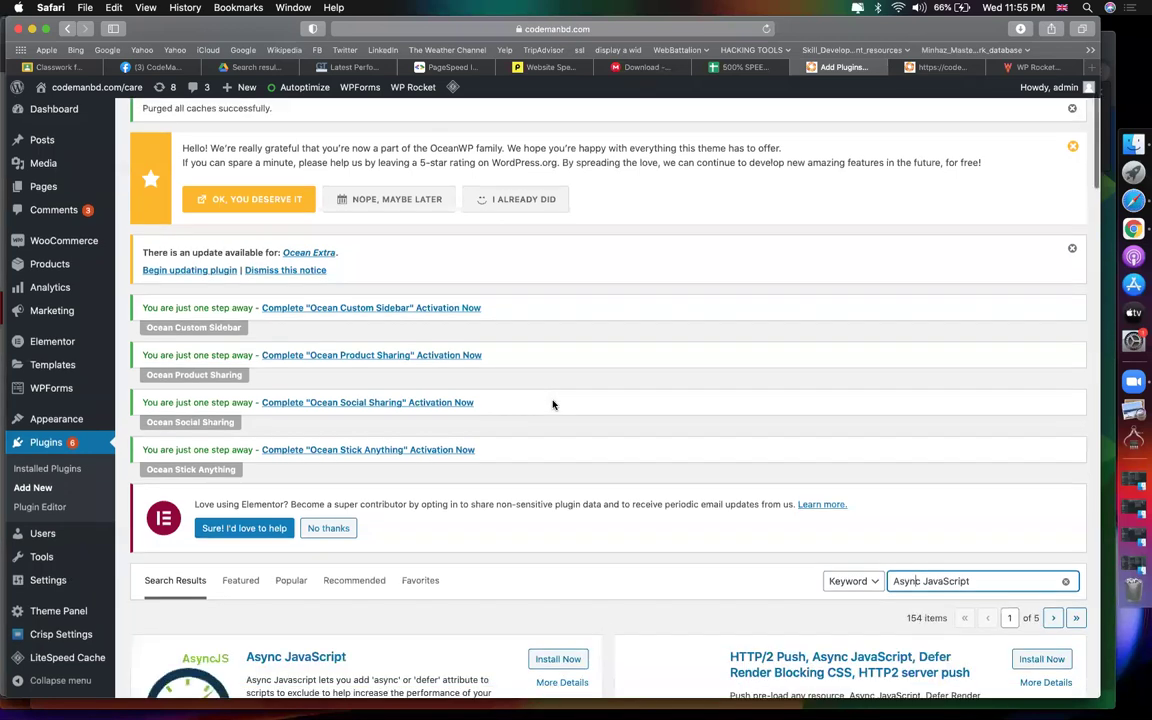
Install and activate the Async JavaScript plugin by Frank Goossens
scroll(553, 420, "down", 5)
left_click(550, 438)
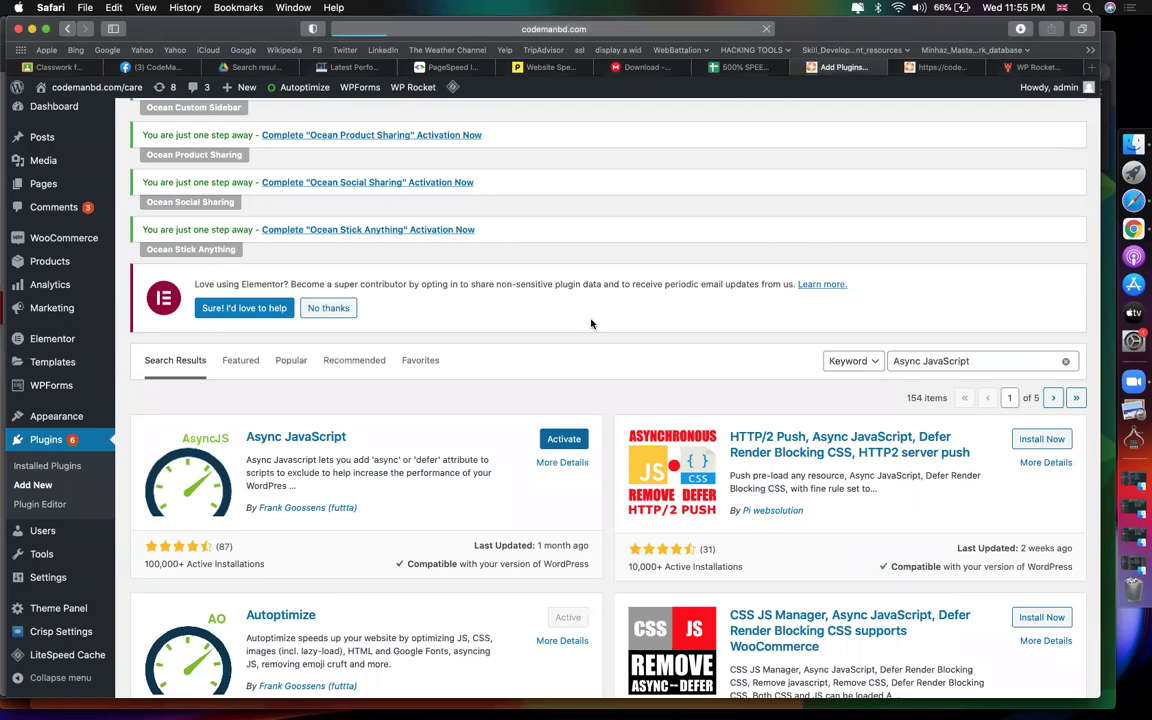
scroll(532, 447, "down", 2)
scroll(532, 447, "down", 10)
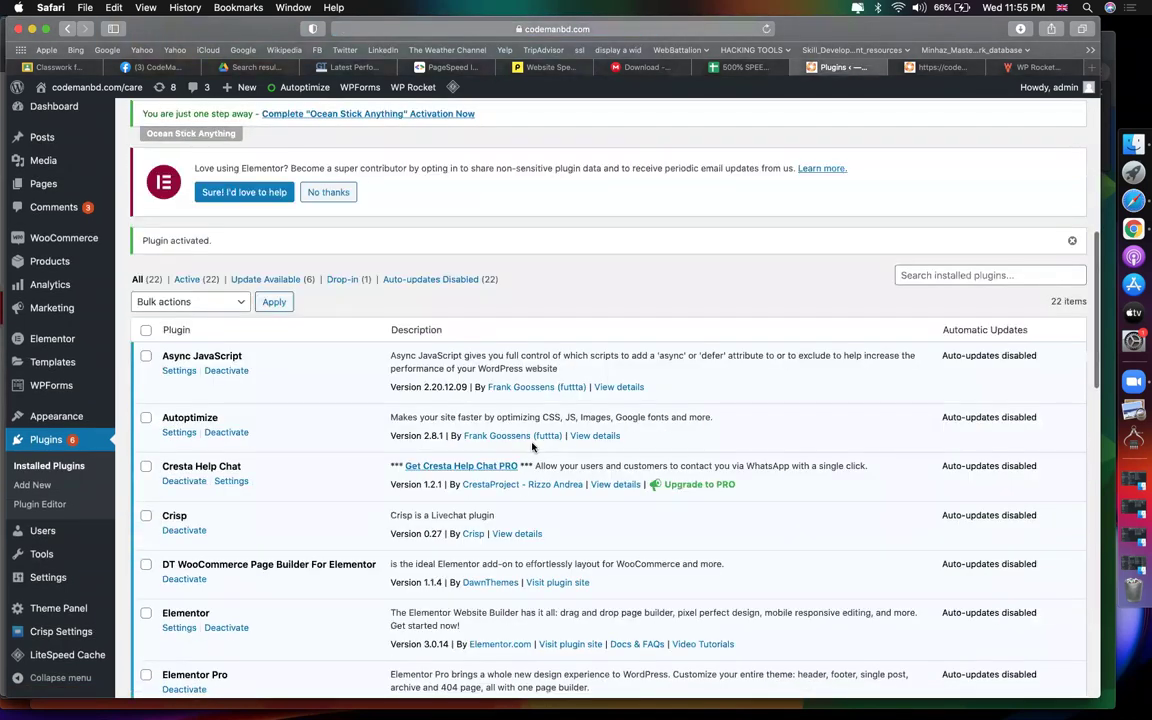
Open the Async JavaScript settings page and review its wizard and settings instructions in the speed-booster checklist
scroll(535, 447, "up", 8)
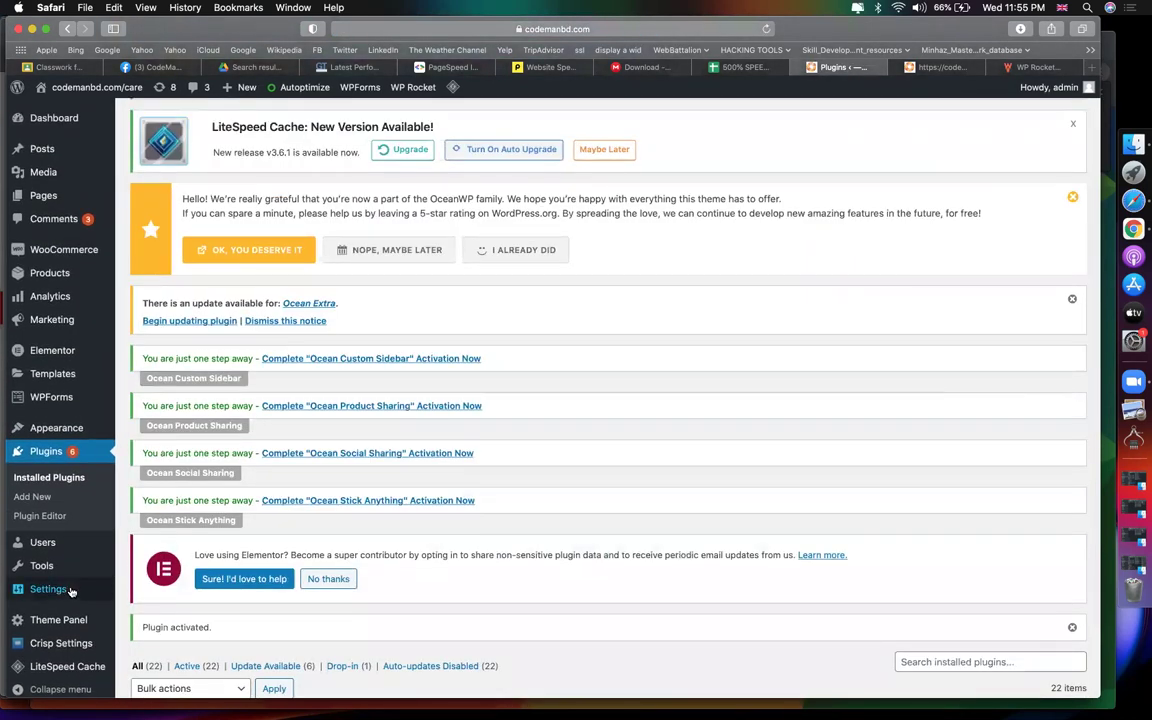
mouse_move(71, 591)
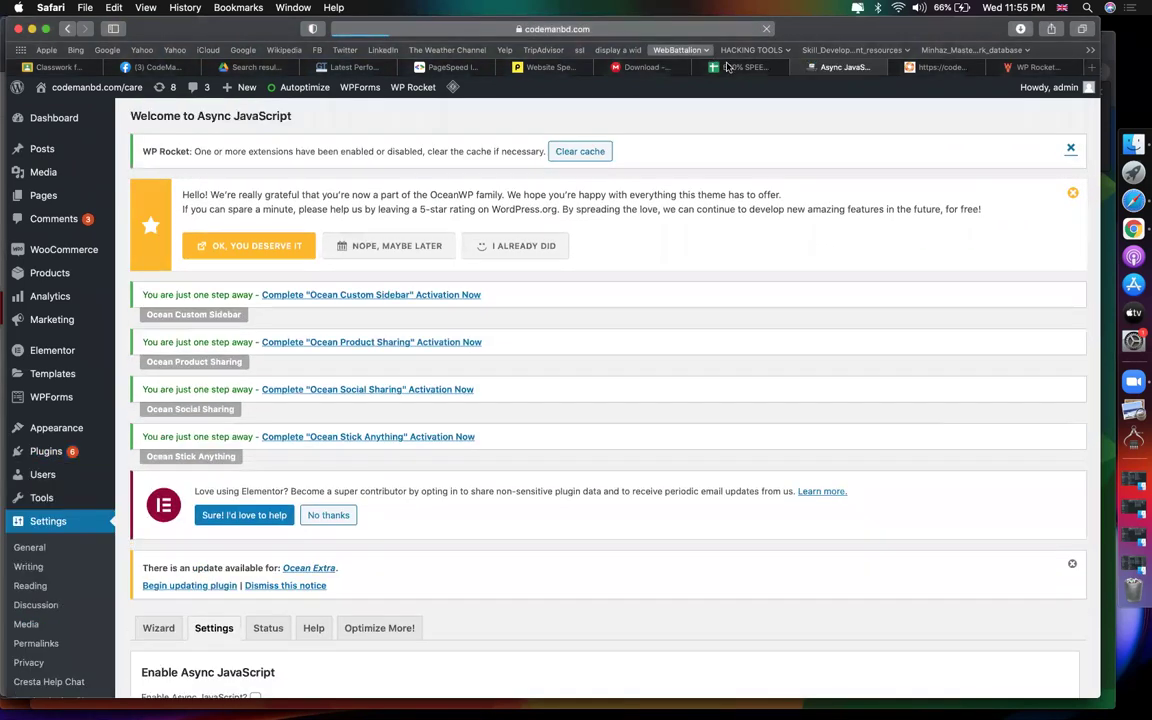
left_click(742, 67)
left_click(824, 481)
scroll(242, 405, "down", 3)
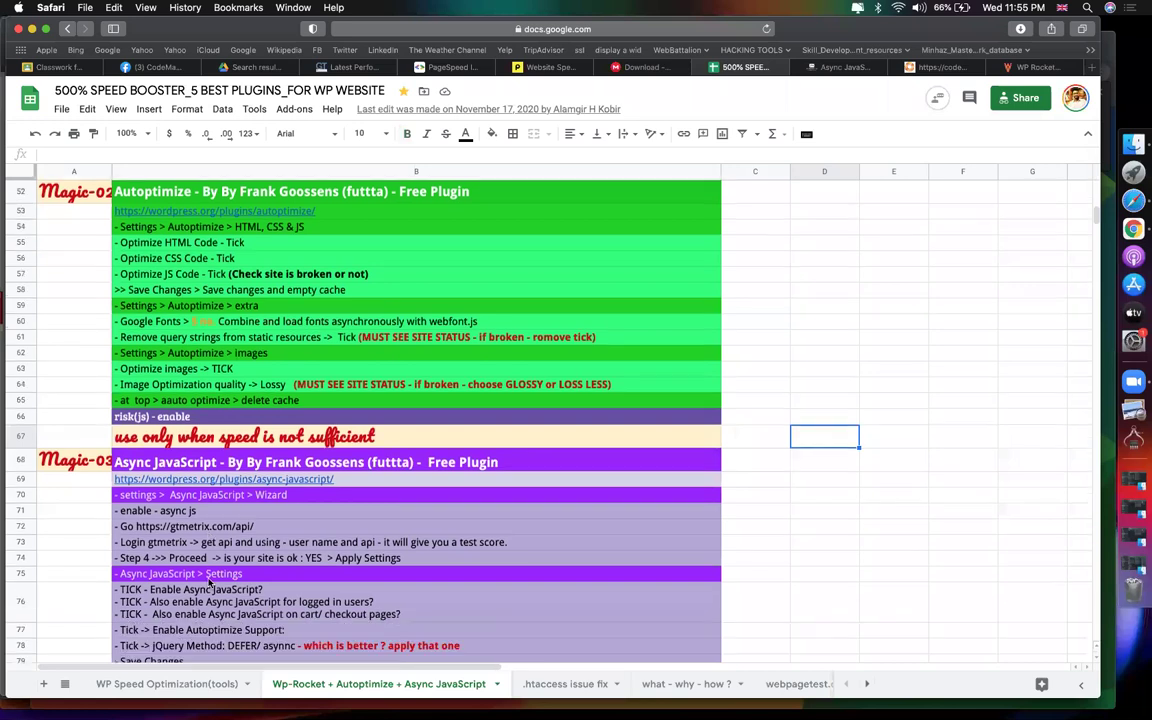
left_click(163, 411)
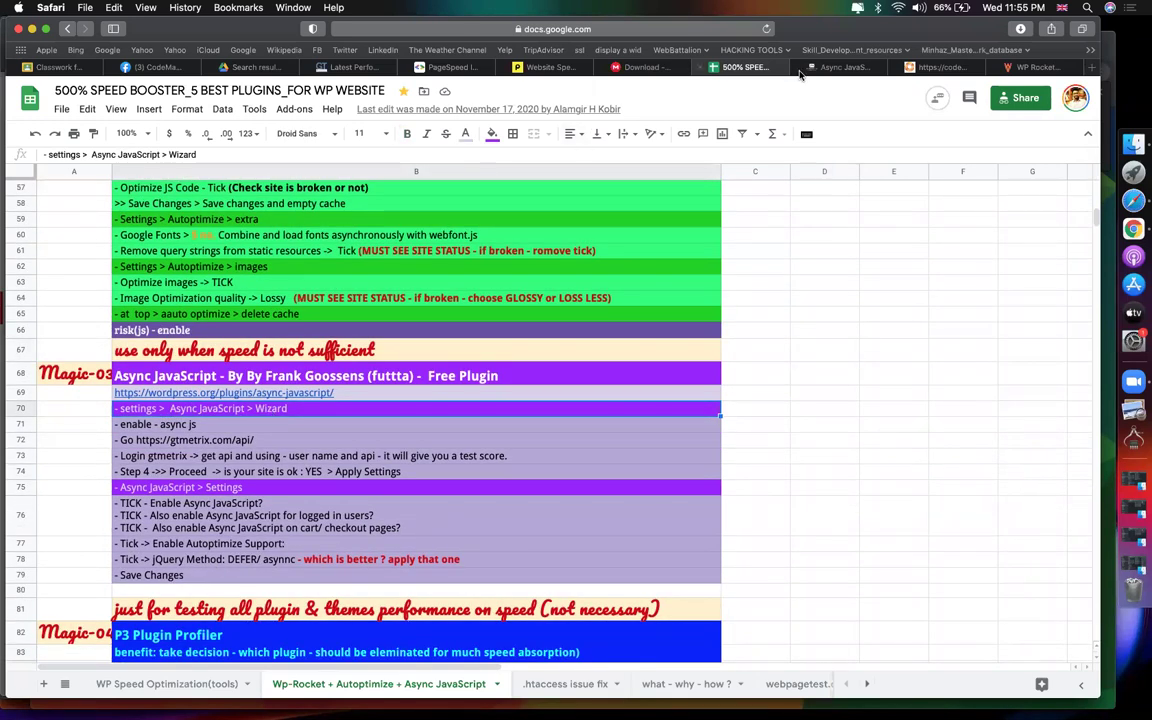
Return to the Async JavaScript plugin and open its Wizard at the GTmetrix username and API key fields
left_click(843, 67)
scroll(521, 434, "down", 5)
scroll(520, 436, "up", 3)
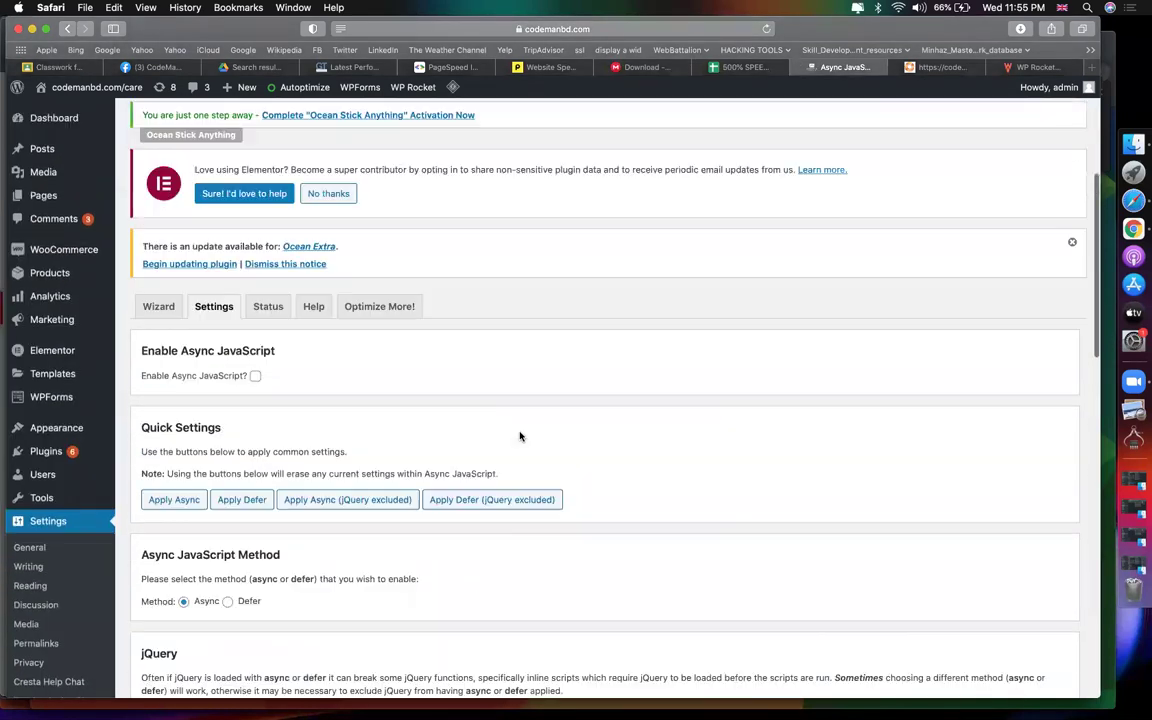
scroll(520, 436, "up", 3)
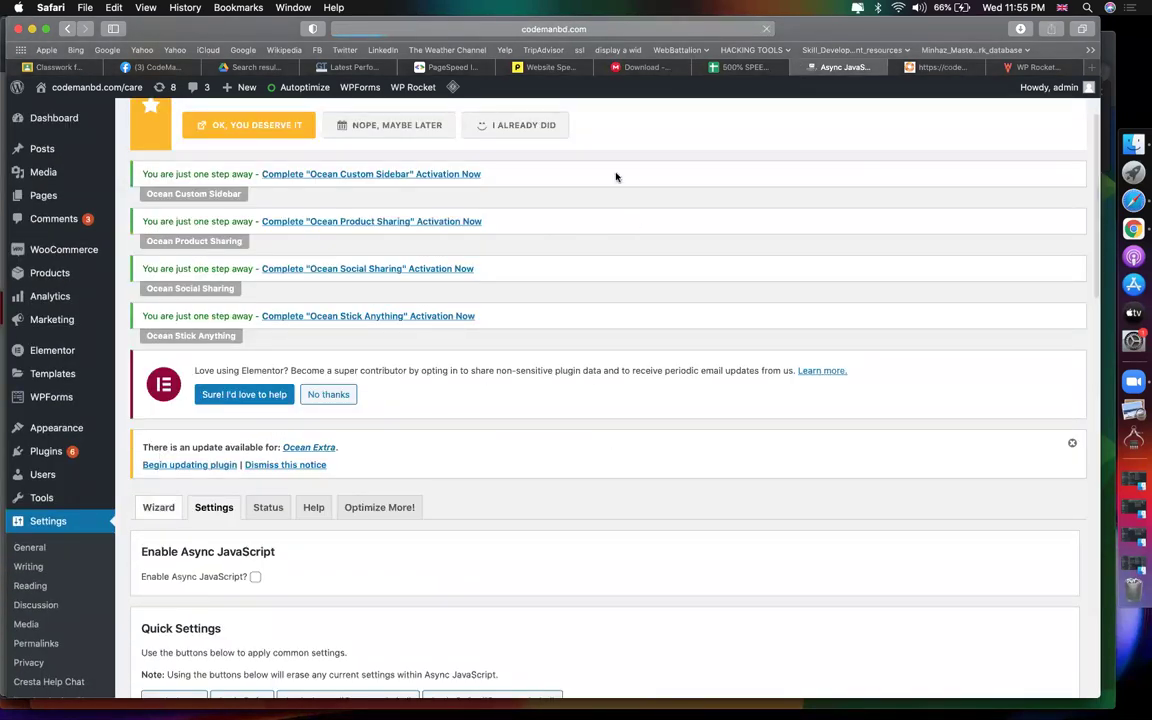
scroll(706, 370, "down", 5)
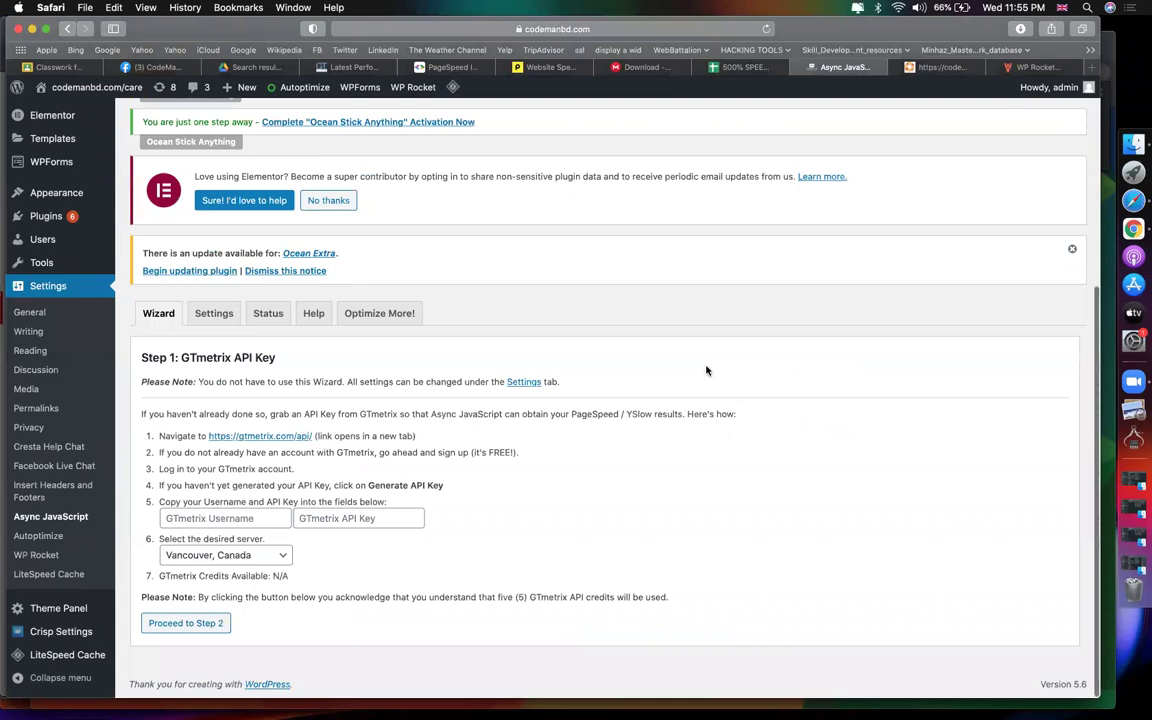
left_click(243, 521)
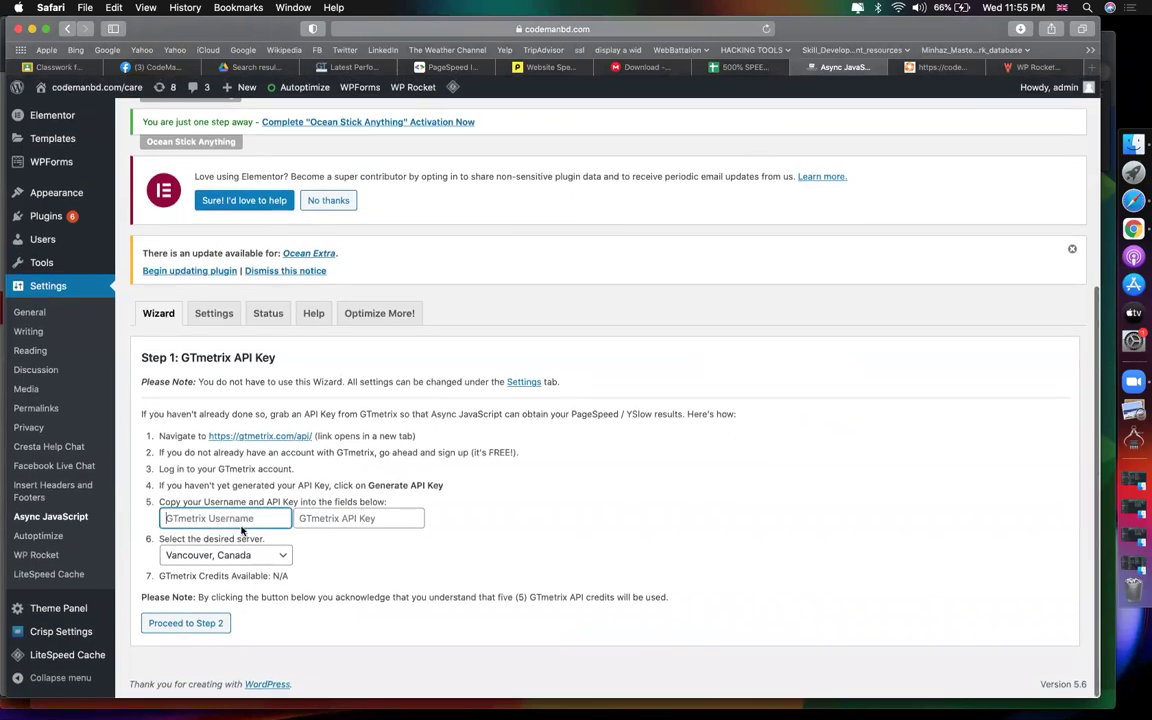
left_click(341, 521)
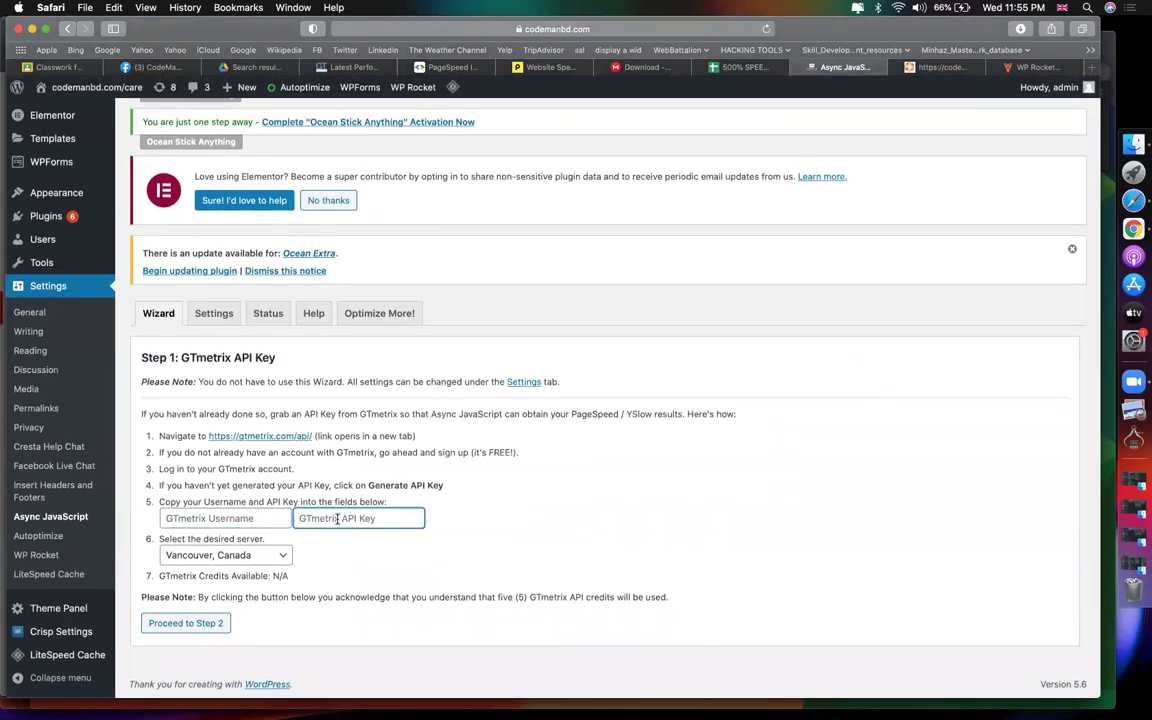
Log in to GTmetrix with the saved account e-mail and password and open the account page
left_click(450, 67)
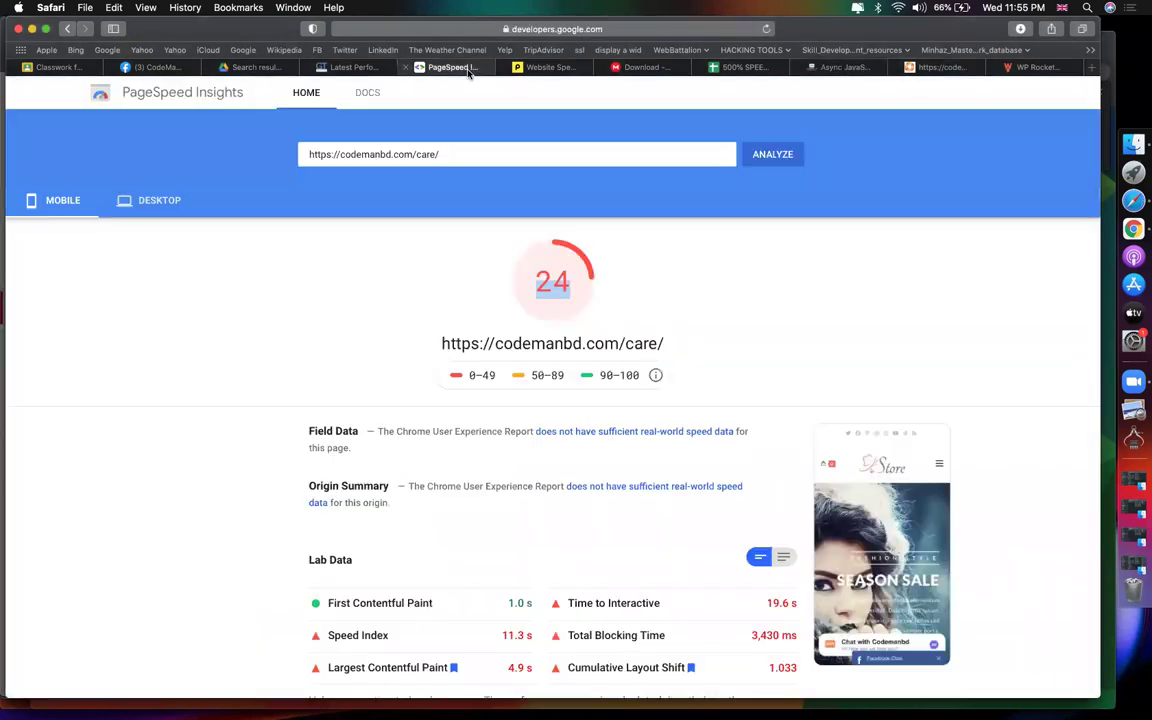
left_click(340, 67)
left_click(1006, 106)
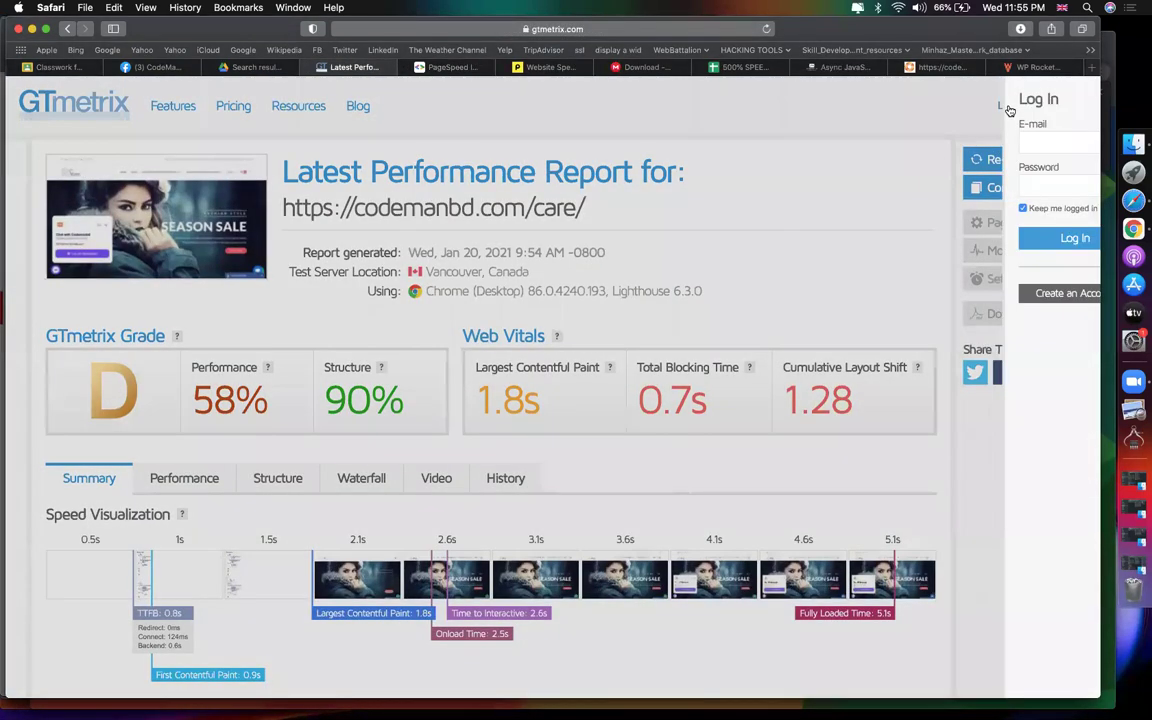
left_click(840, 142)
left_click(850, 164)
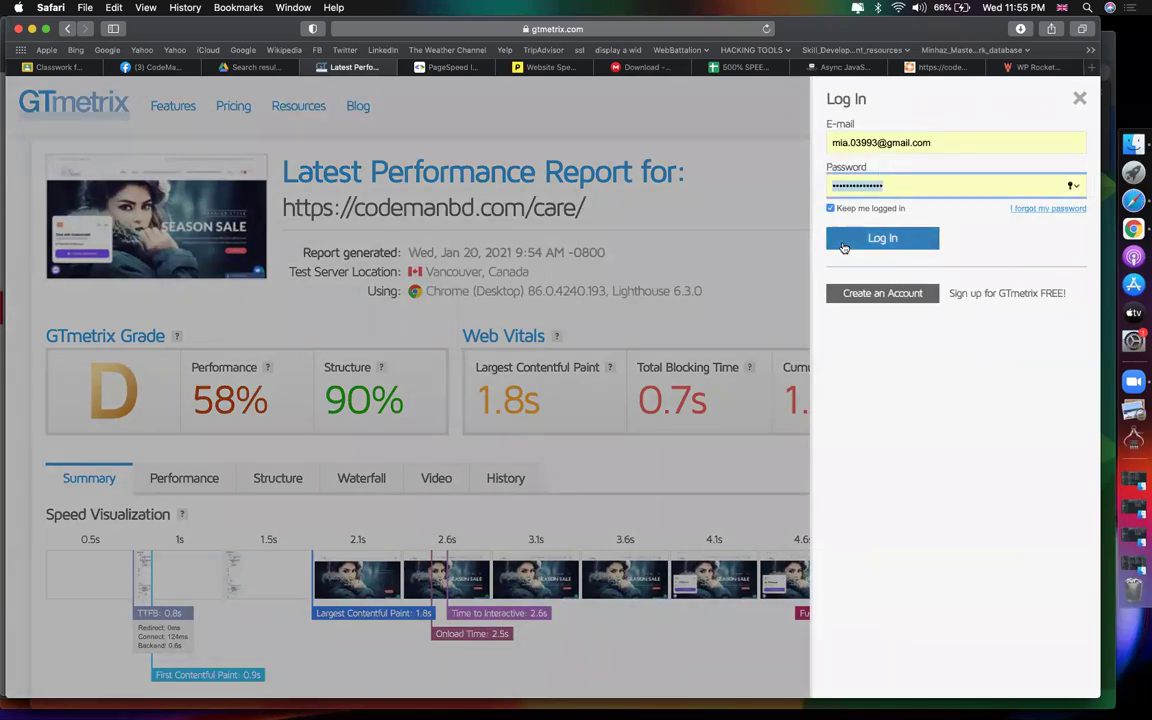
left_click(843, 243)
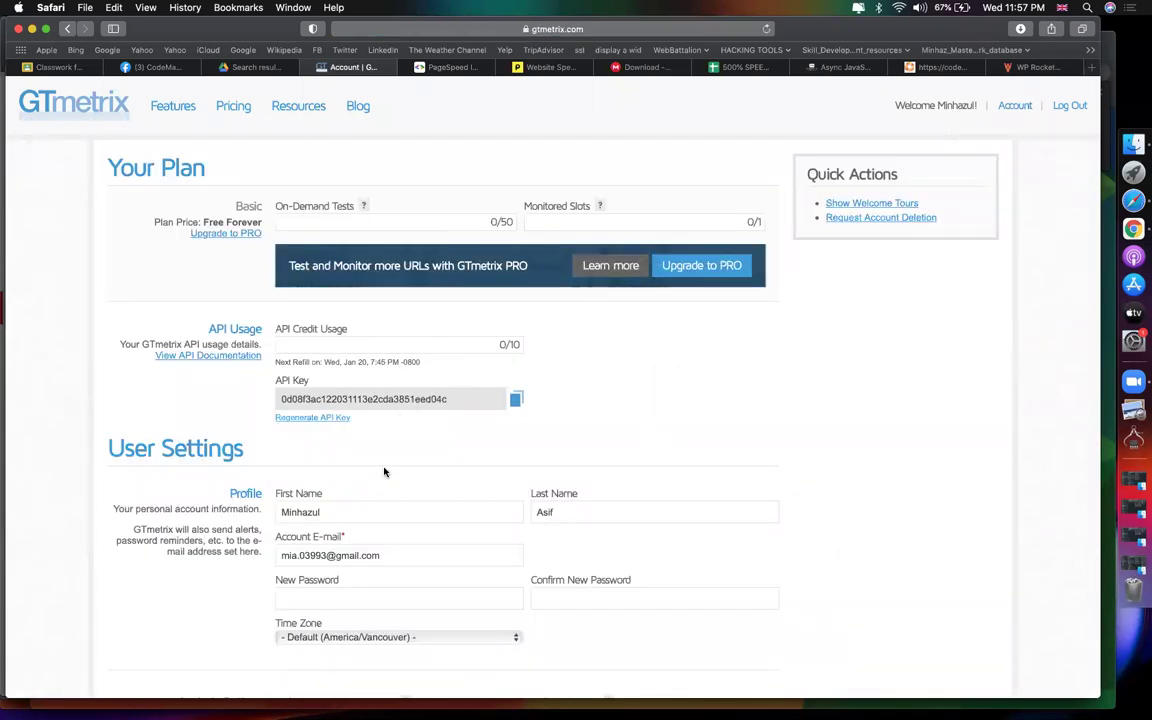
Copy the account e-mail from GTmetrix into the GTmetrix Username field of the Async JavaScript wizard
scroll(384, 488, "down", 1)
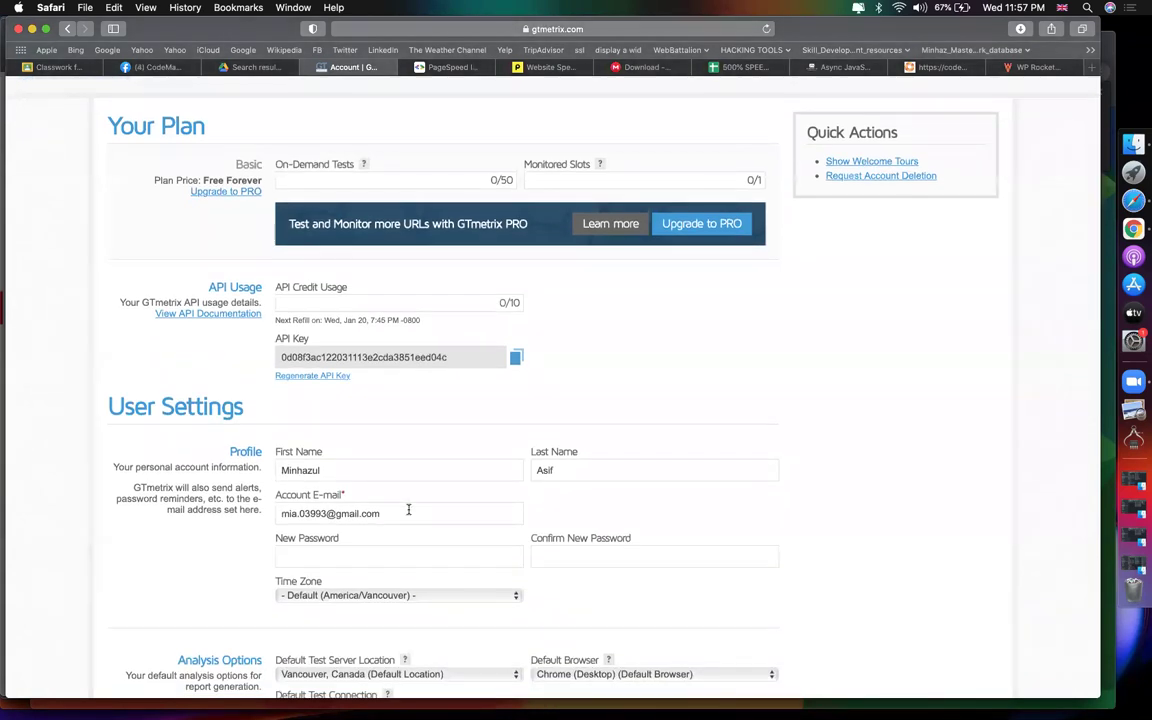
triple_click(405, 516)
key("super+c")
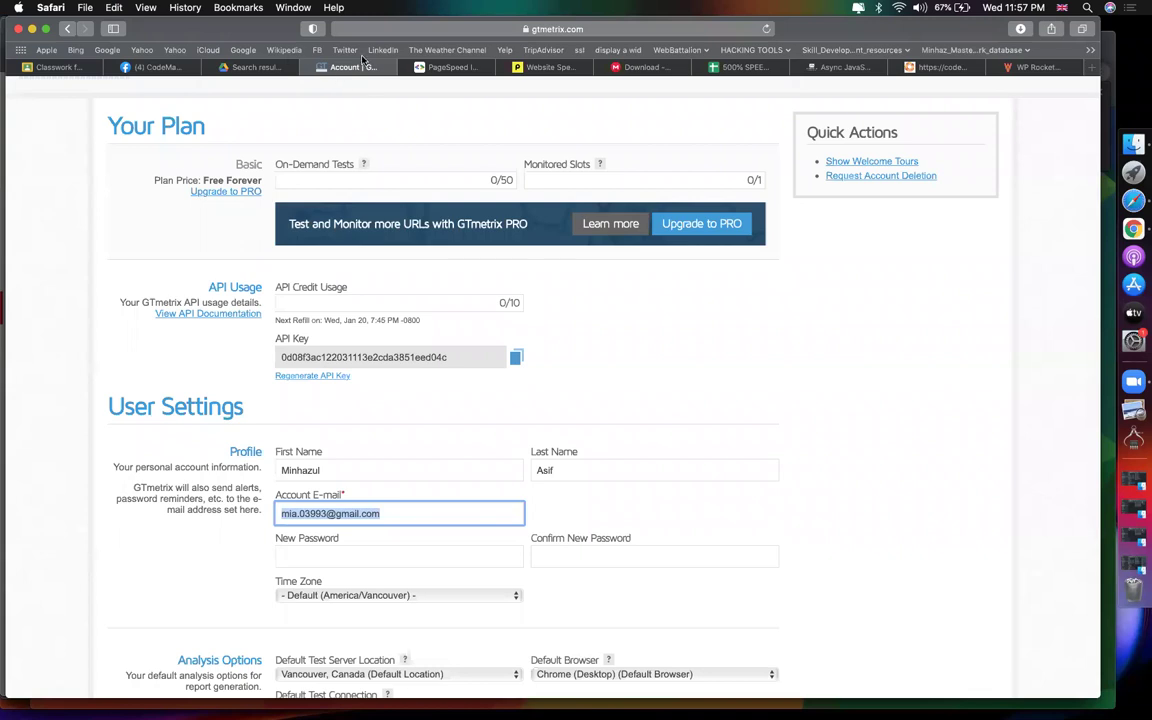
left_click(831, 68)
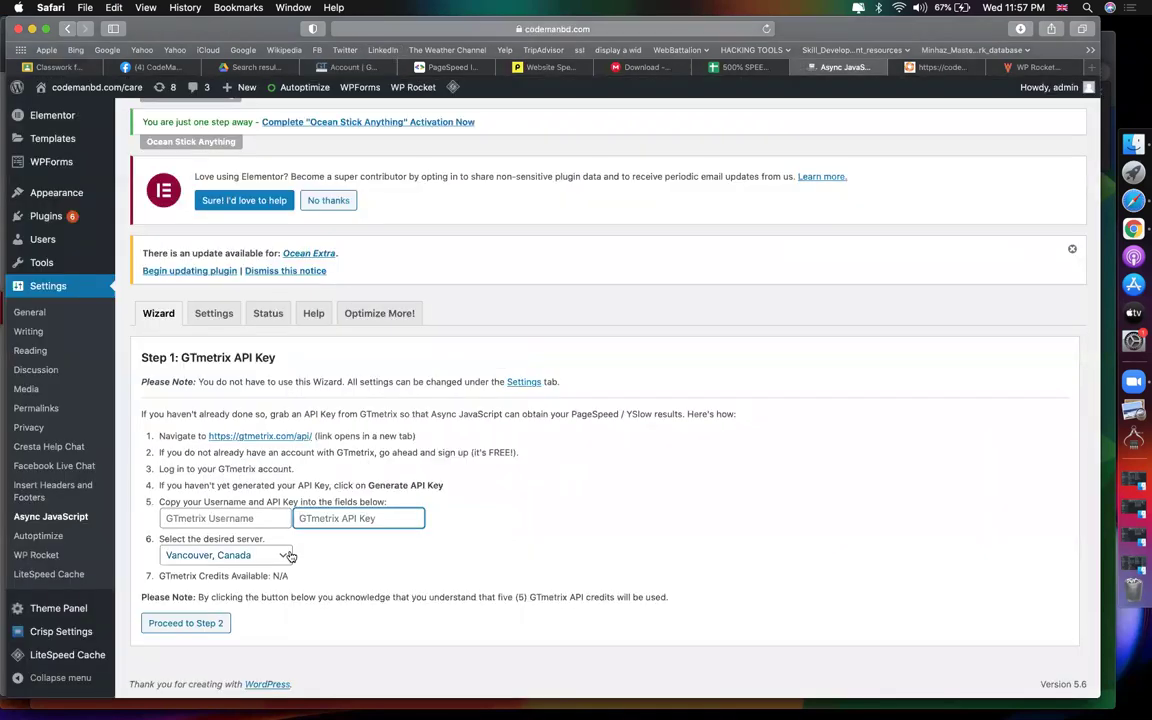
left_click(219, 518)
key("super+v")
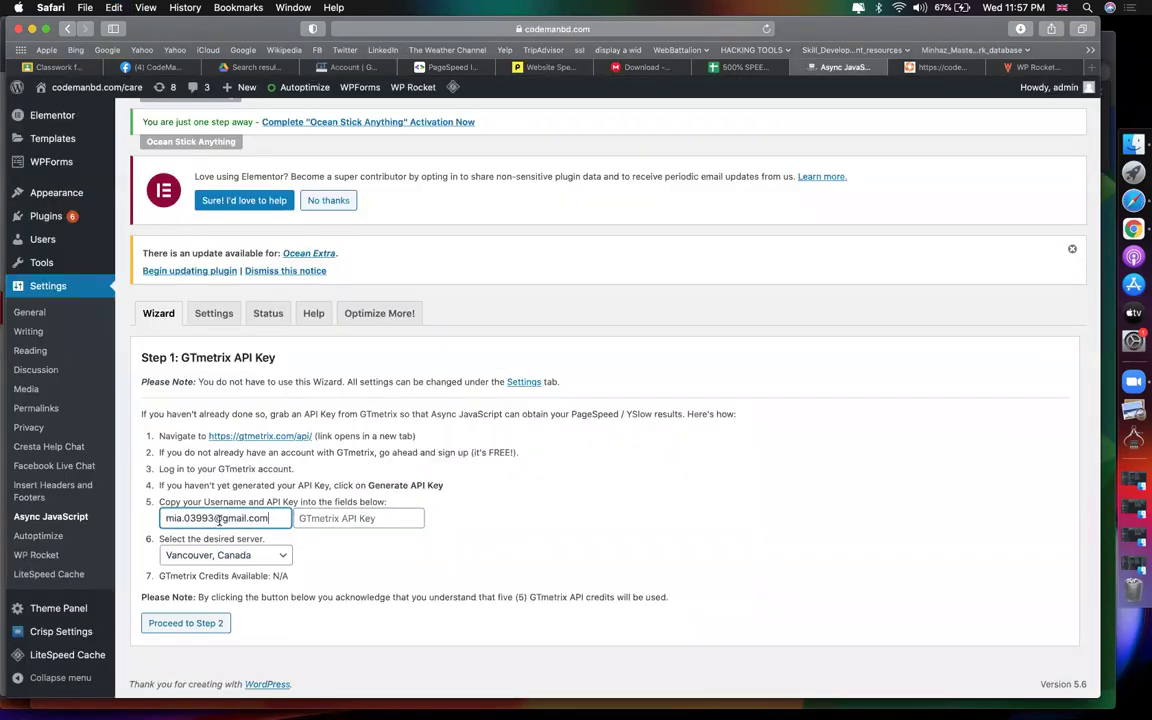
Copy the GTmetrix API key into the wizard's API key field, proceed to Step 2 and check the initial PageSpeed score
left_click(333, 517)
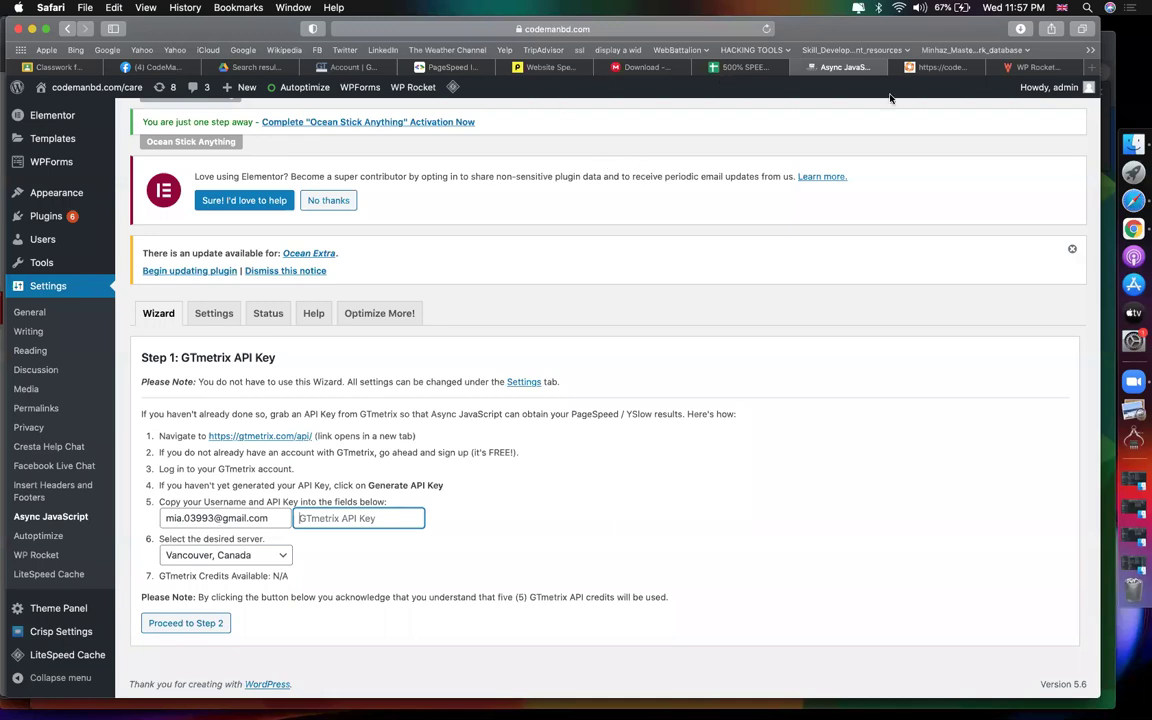
left_click(345, 67)
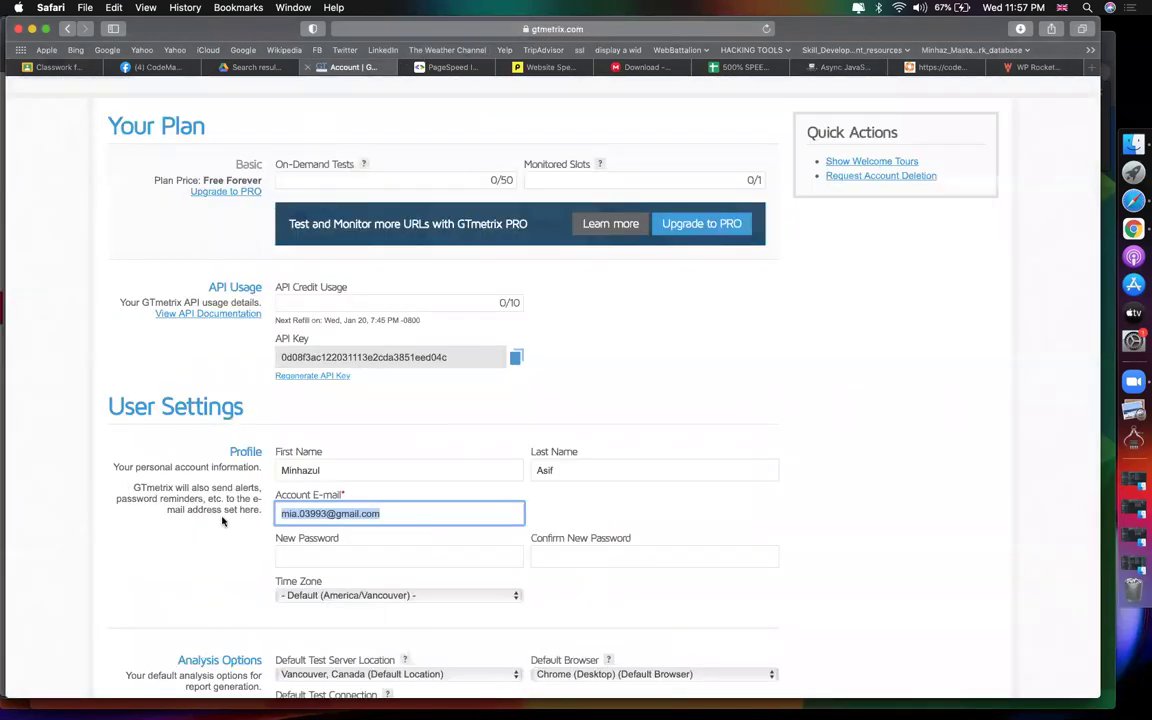
left_click(516, 359)
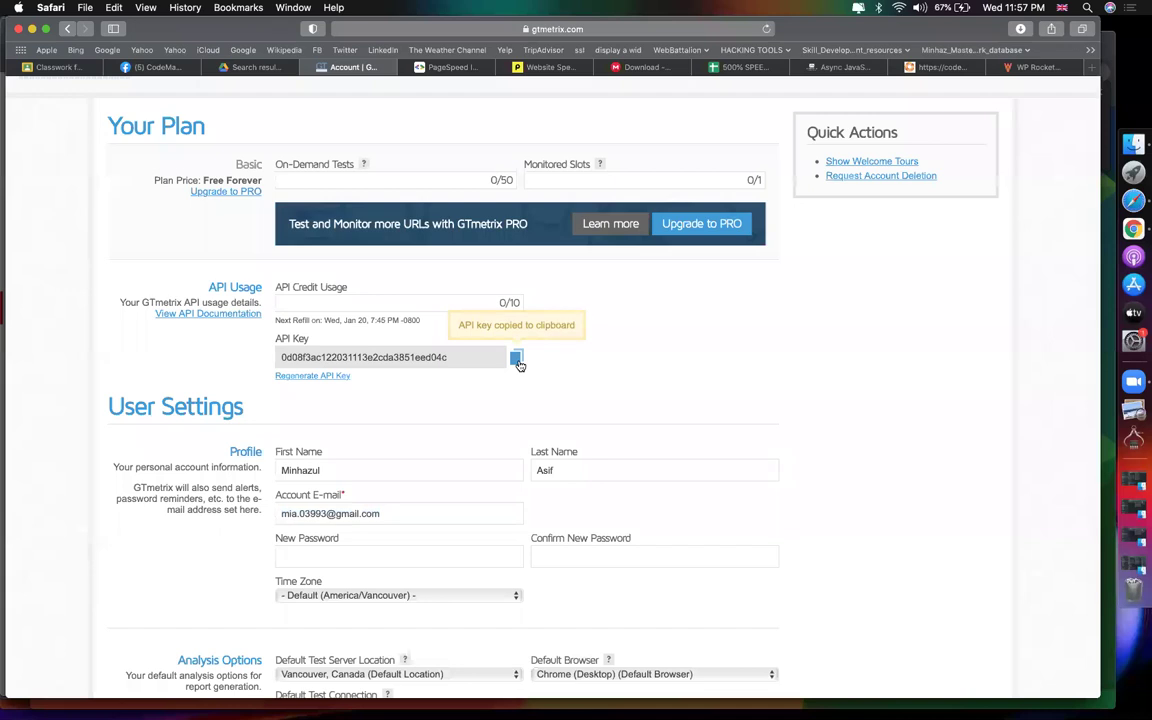
left_click(847, 69)
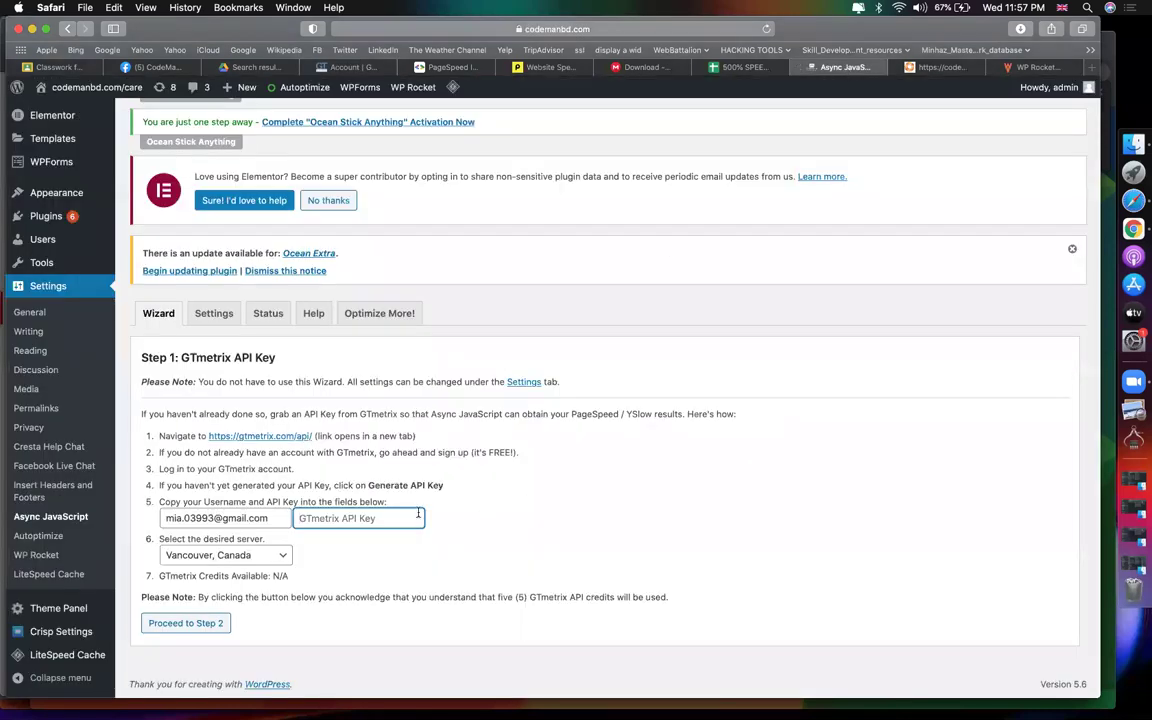
key("super+v")
left_click(185, 623)
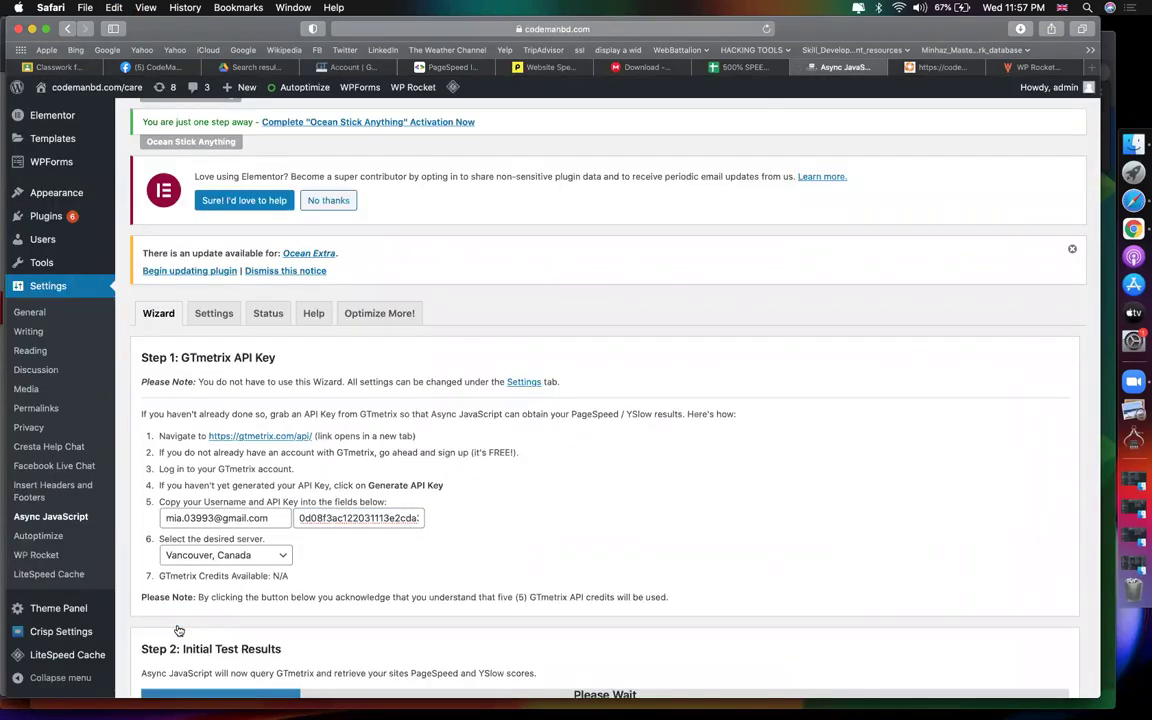
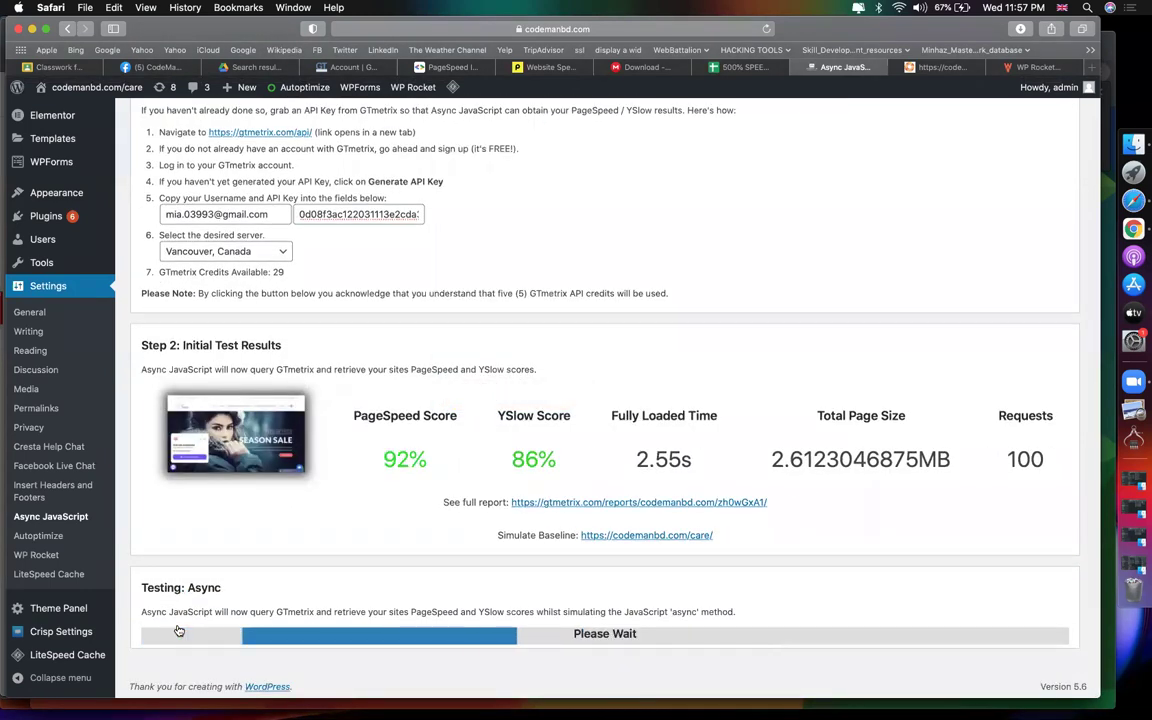
double_click(386, 458)
left_click(421, 459)
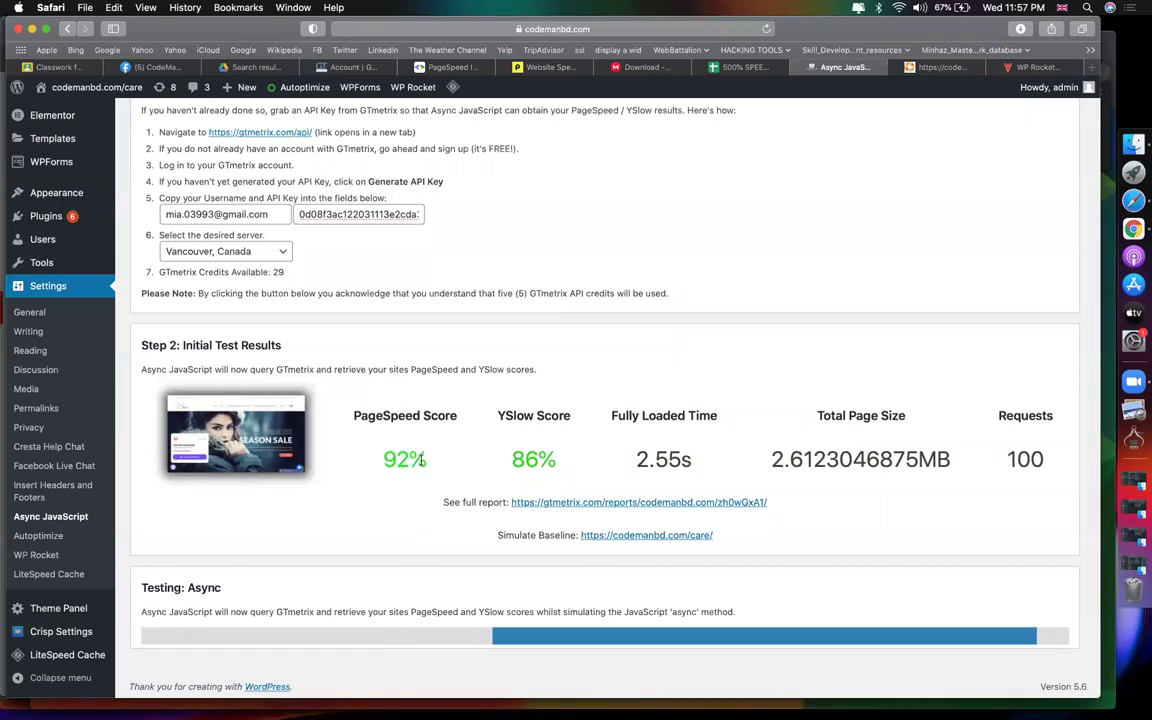
Switch to the GTmetrix dashboard and paste the copied API key into the Analyze Performance URL field
left_click(350, 66)
scroll(612, 185, "up", 3)
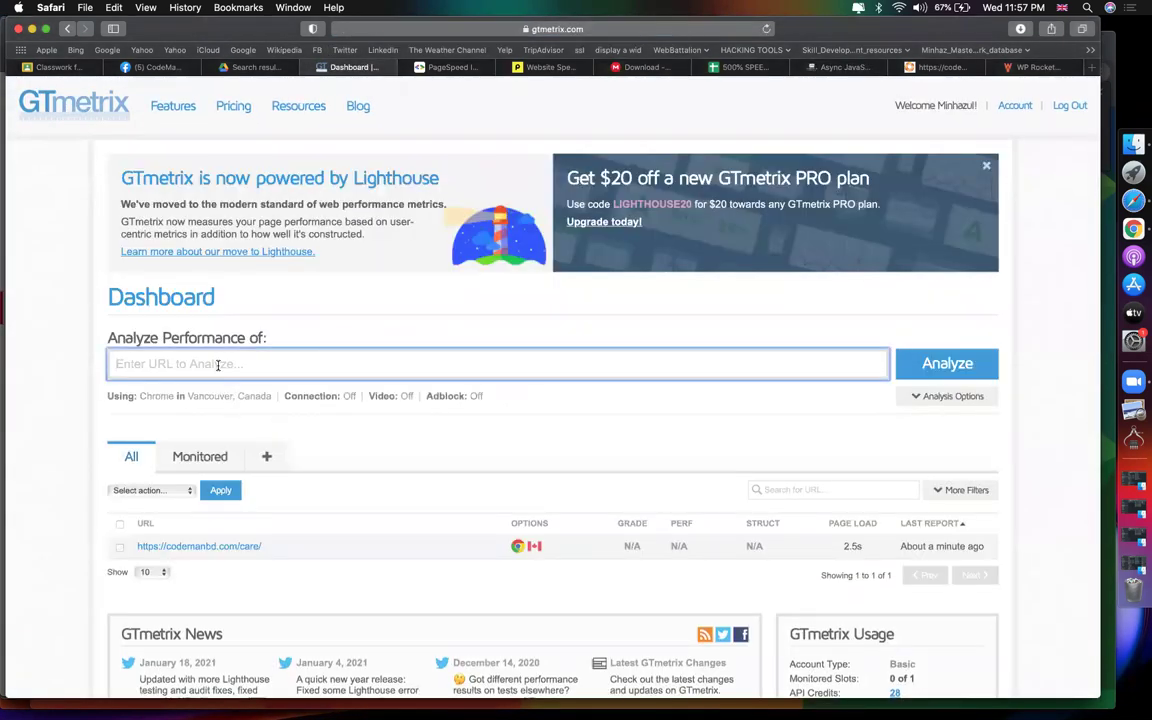
key("super+v")
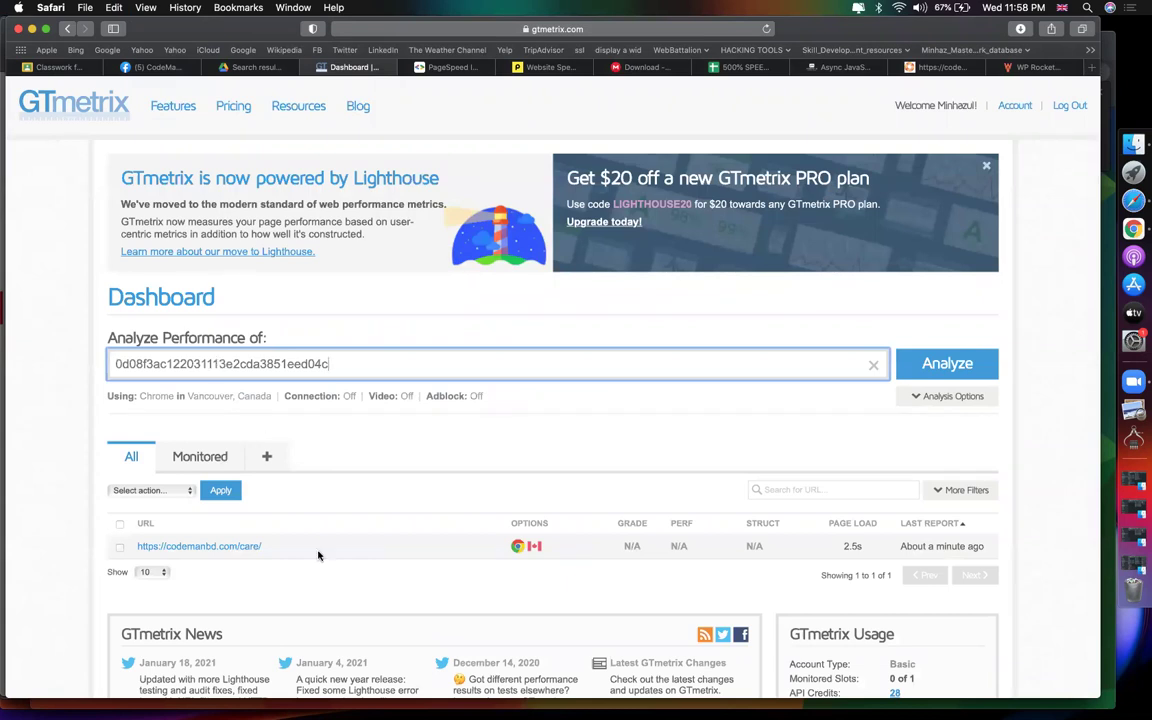
left_click_drag(291, 545, 130, 547)
left_click(132, 548)
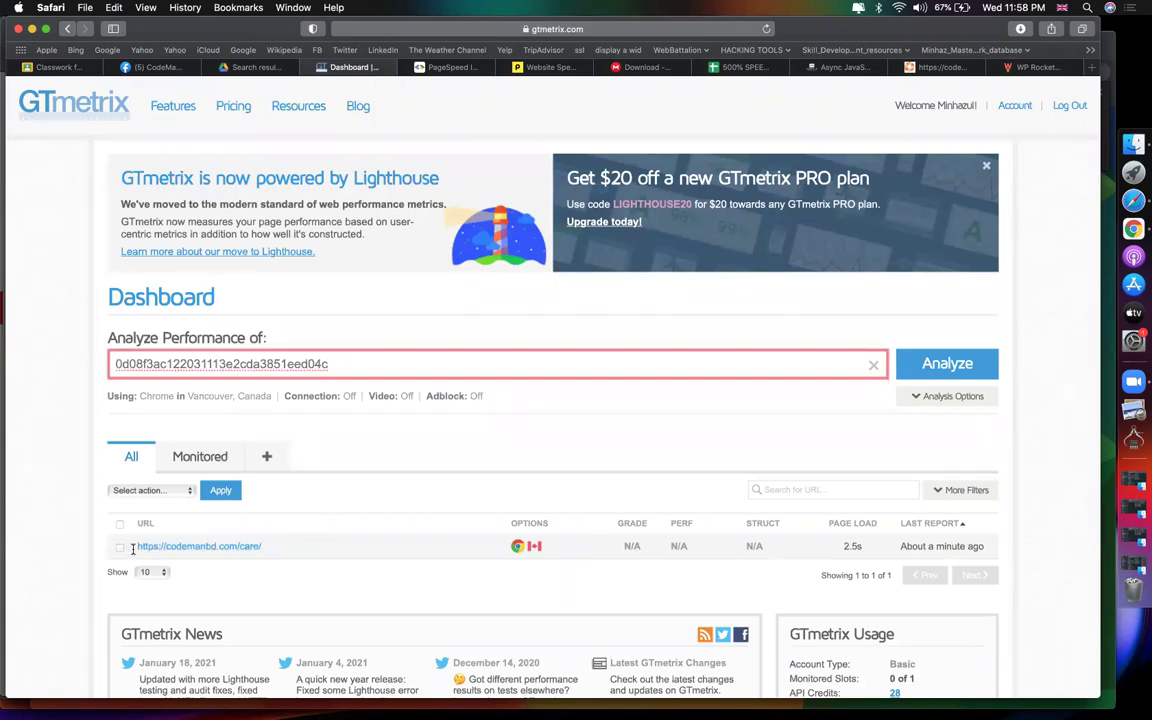
triple_click(288, 550)
key("super+c")
left_click_drag(258, 545, 159, 546)
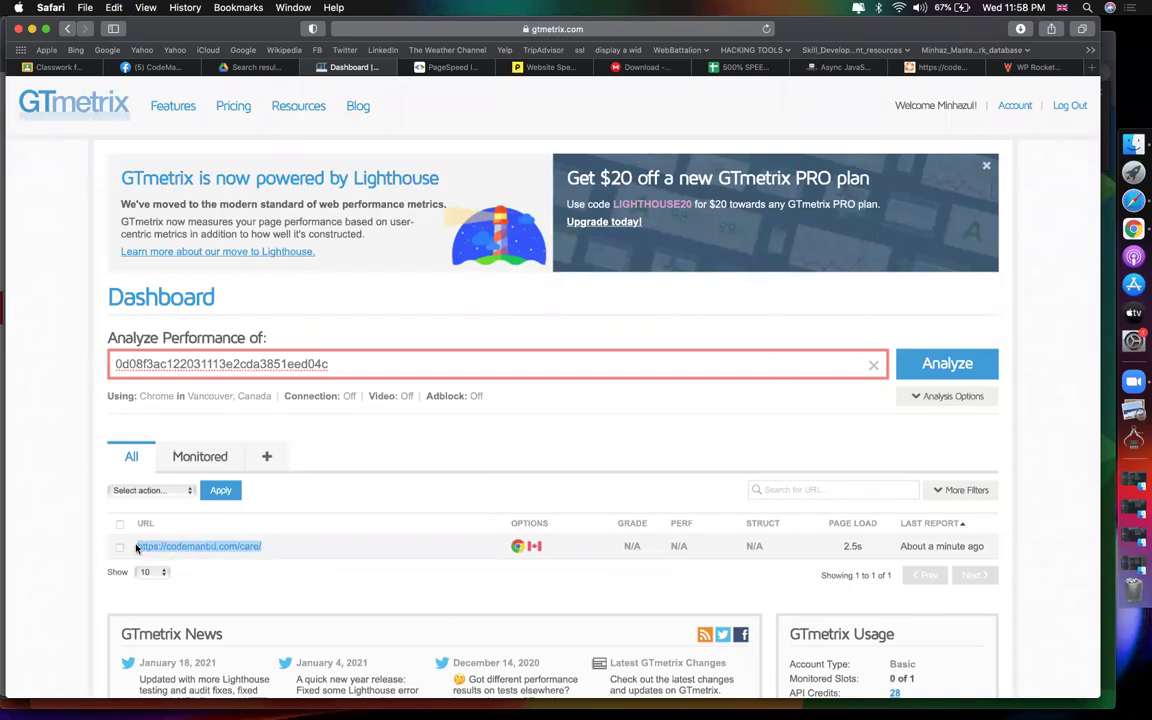
left_click(334, 368)
key("super+a")
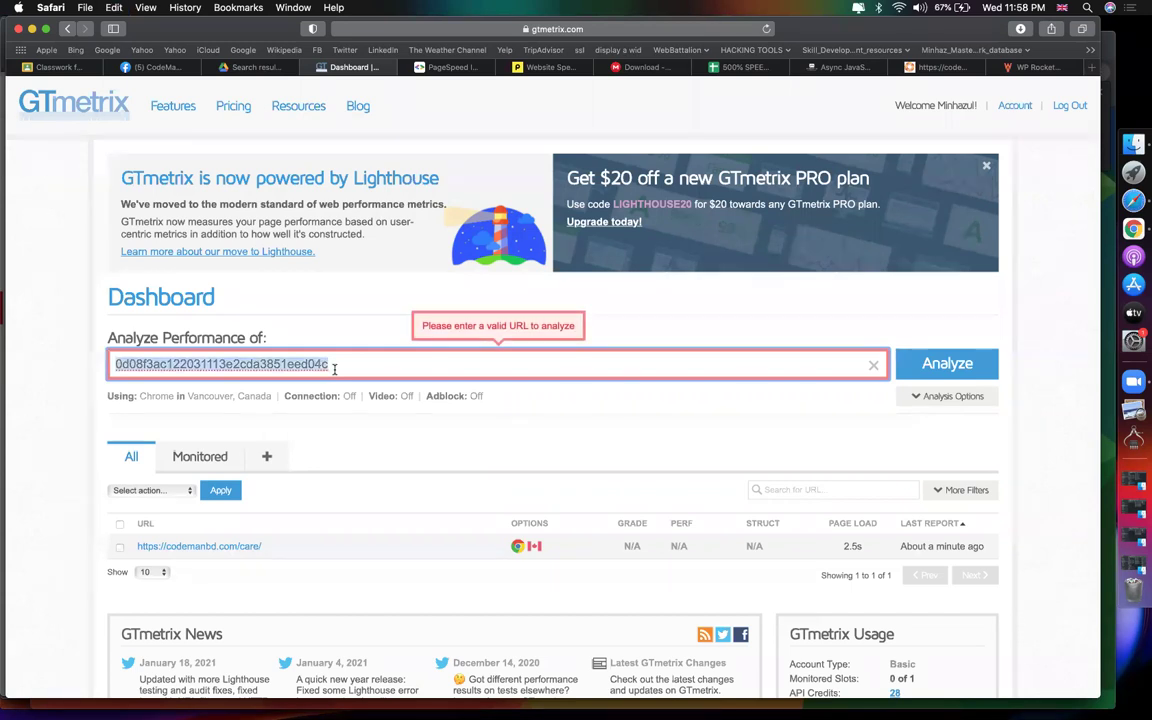
key("super+v")
left_click(933, 367)
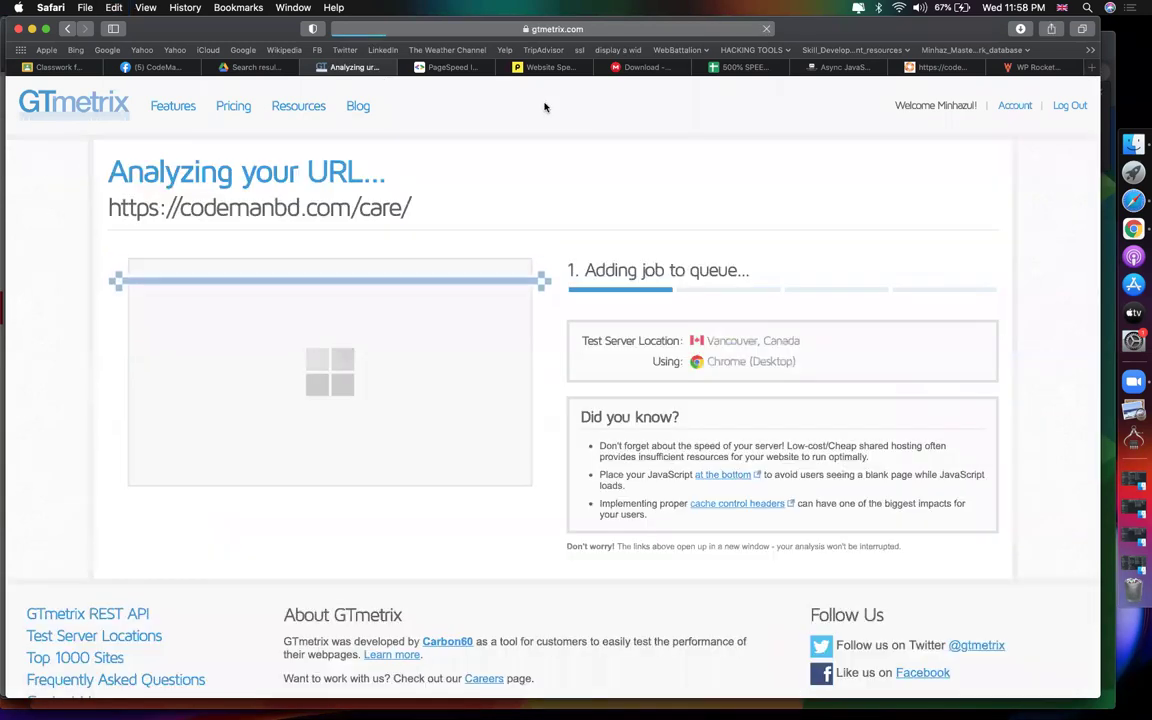
Return to the Async JavaScript wizard and review the Async test's PageSpeed score, YSlow score and fully loaded time
left_click(845, 67)
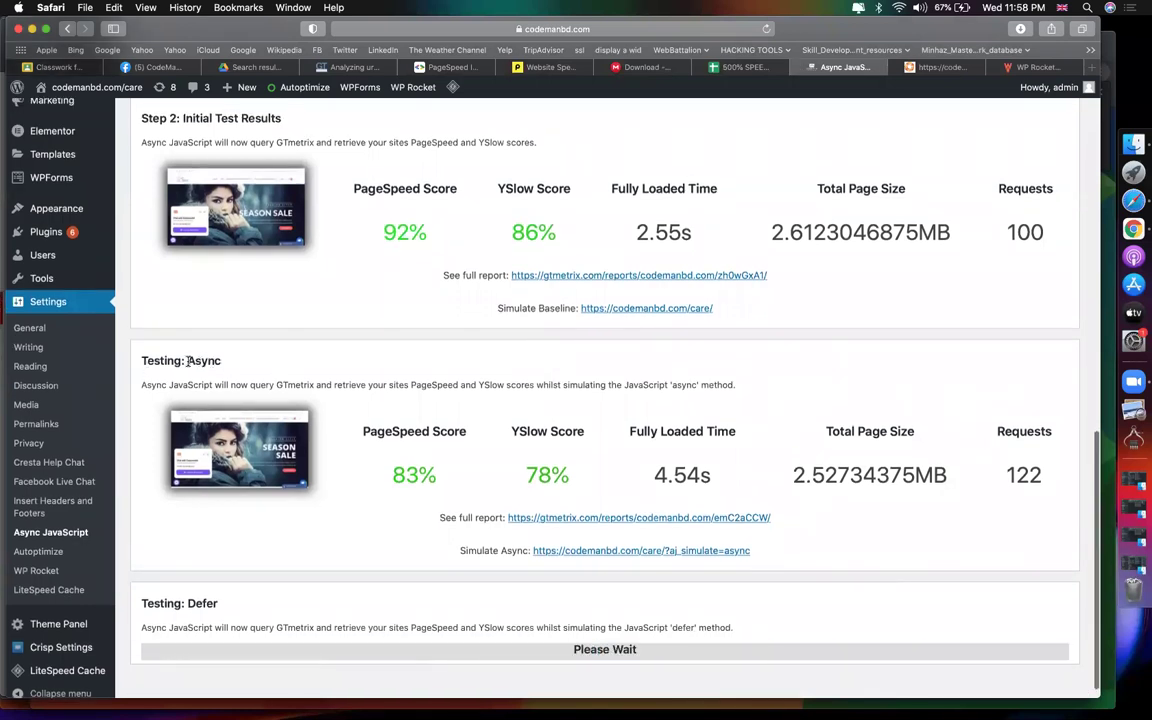
left_click_drag(188, 360, 221, 361)
left_click(424, 488)
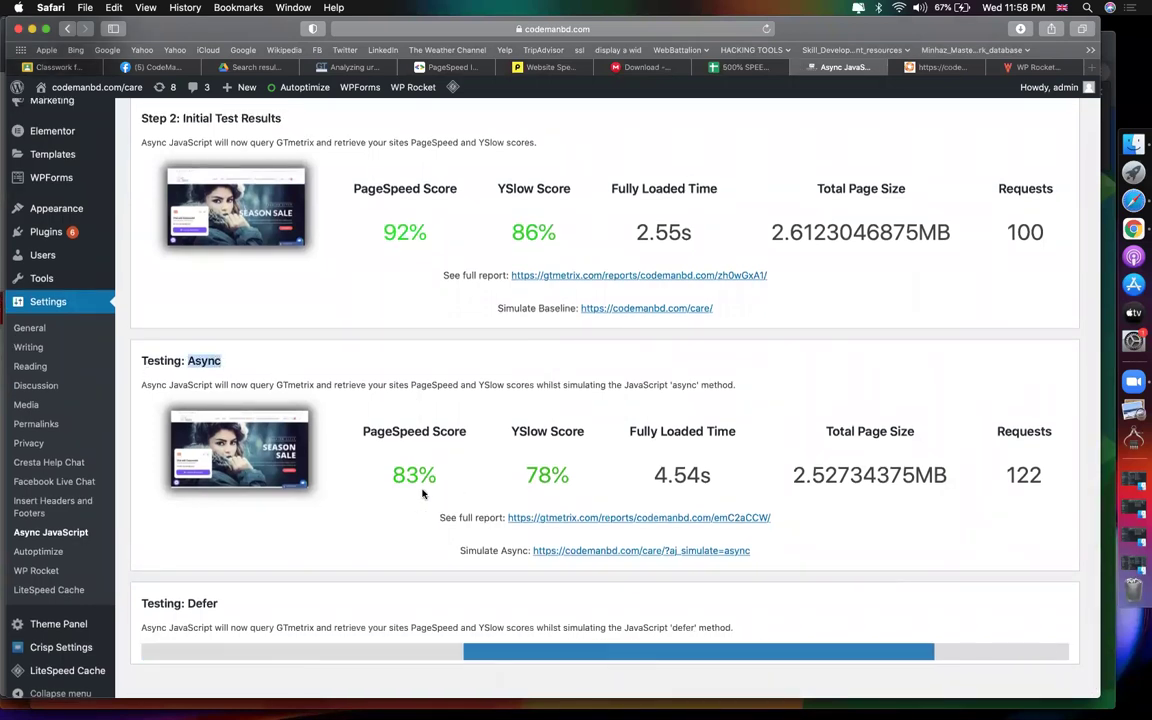
left_click_drag(393, 476, 440, 478)
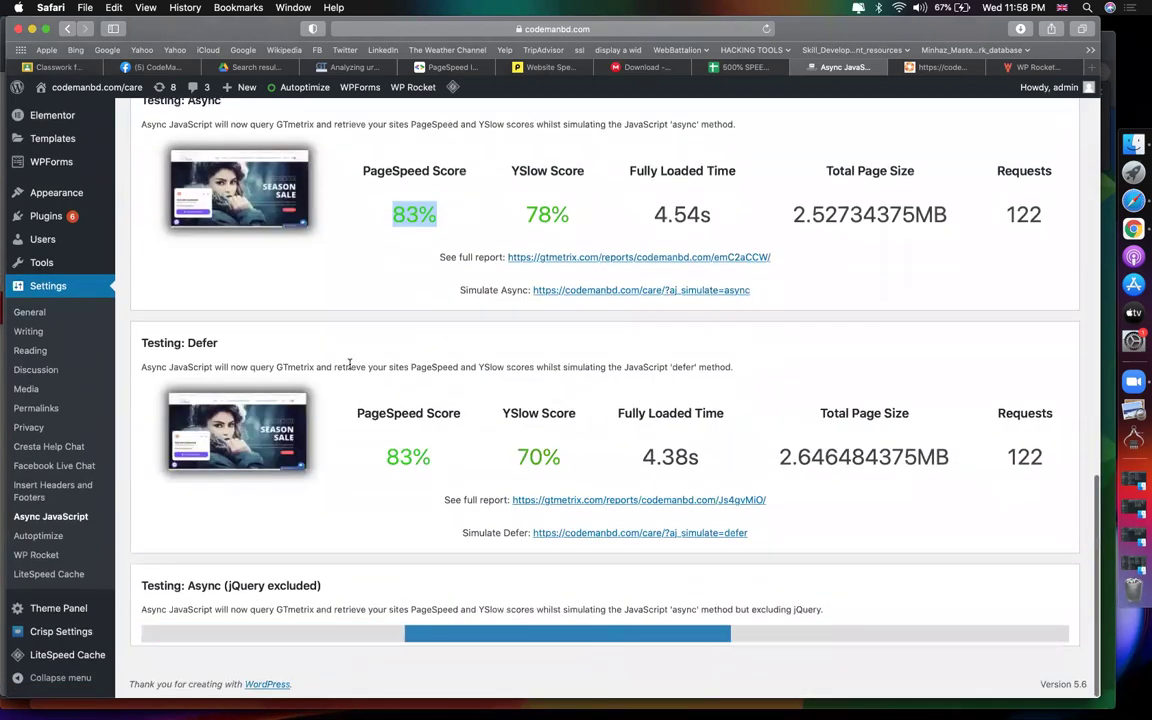
left_click_drag(388, 457, 432, 457)
left_click_drag(526, 215, 565, 216)
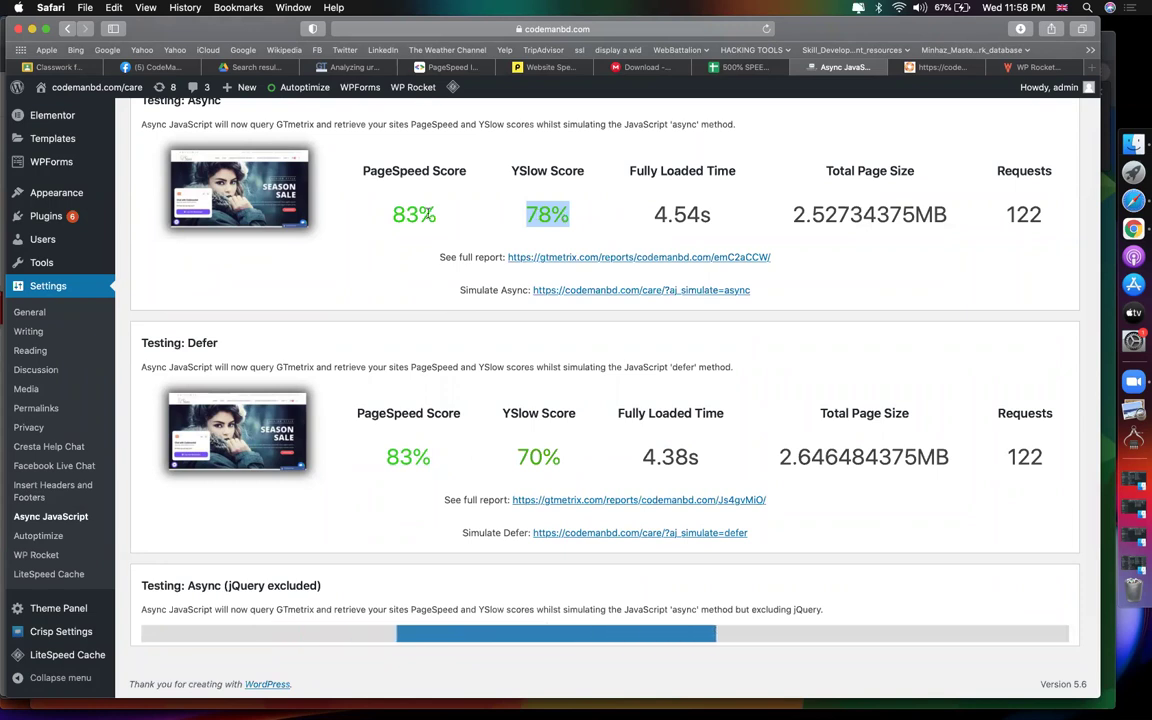
left_click_drag(391, 215, 436, 215)
left_click_drag(652, 214, 753, 216)
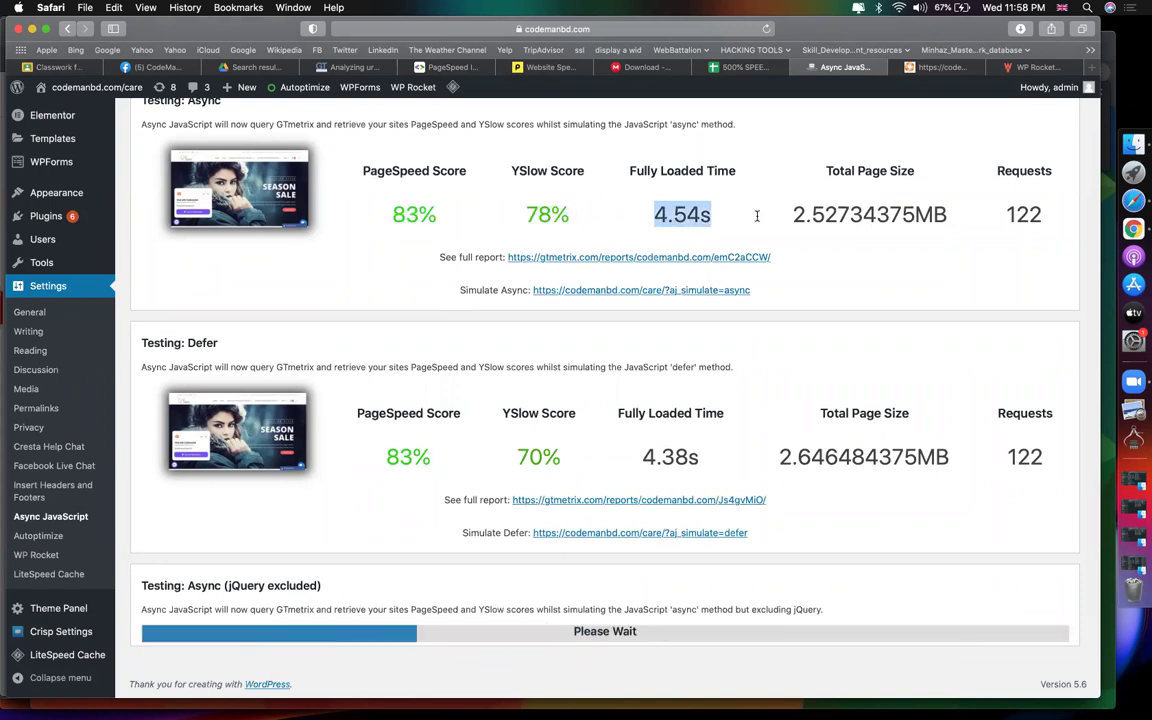
left_click(372, 191)
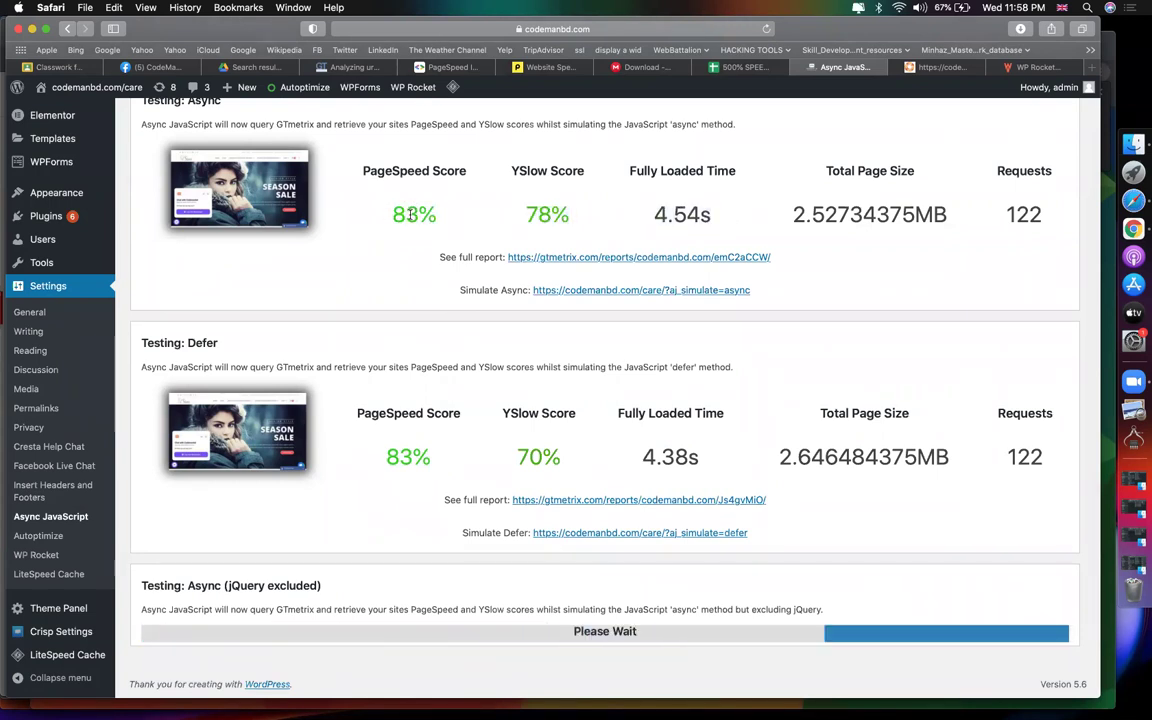
Check the PageSpeed score and fully loaded time of the Defer test
left_click_drag(432, 458, 408, 460)
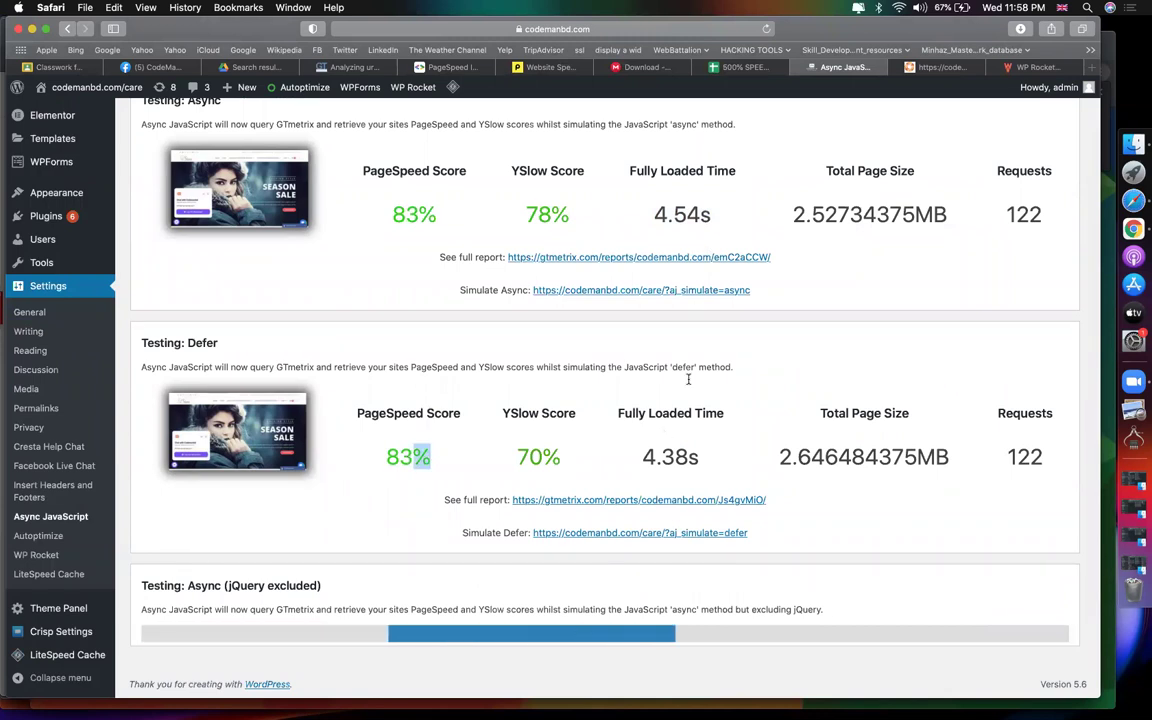
left_click(676, 456)
double_click(676, 457)
left_click_drag(620, 415, 665, 460)
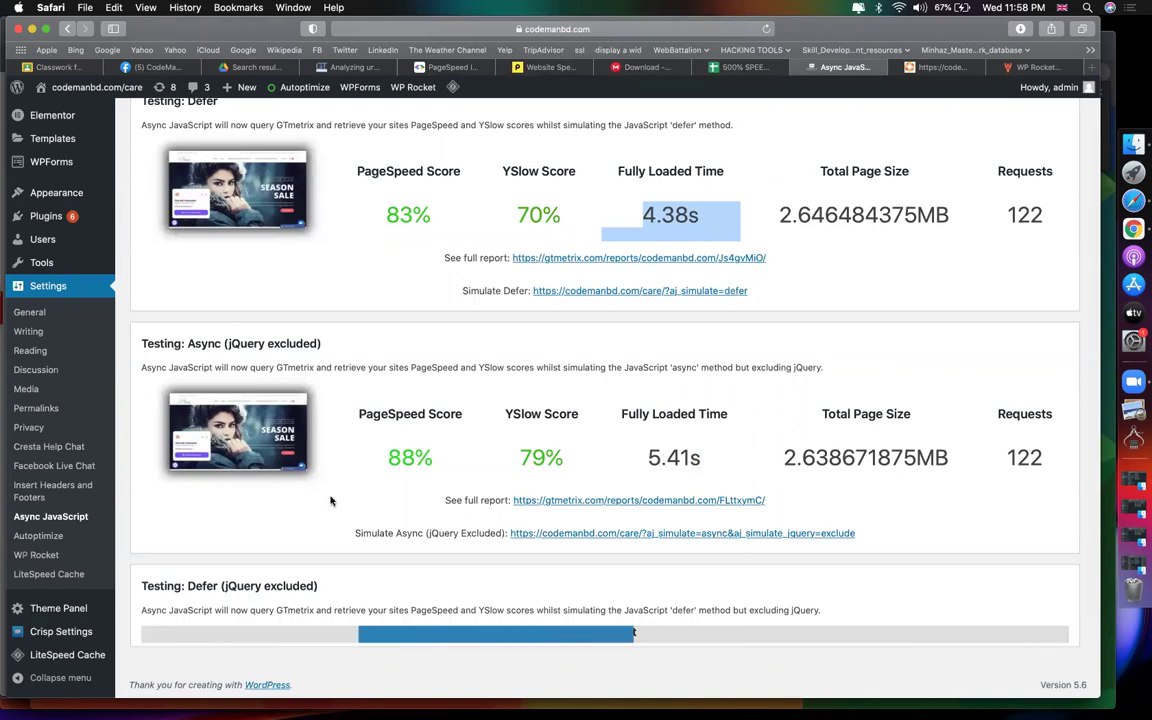
Look over the results of the Async (jQuery excluded) and Defer (jQuery excluded) tests against the earlier ones
left_click_drag(225, 343, 300, 343)
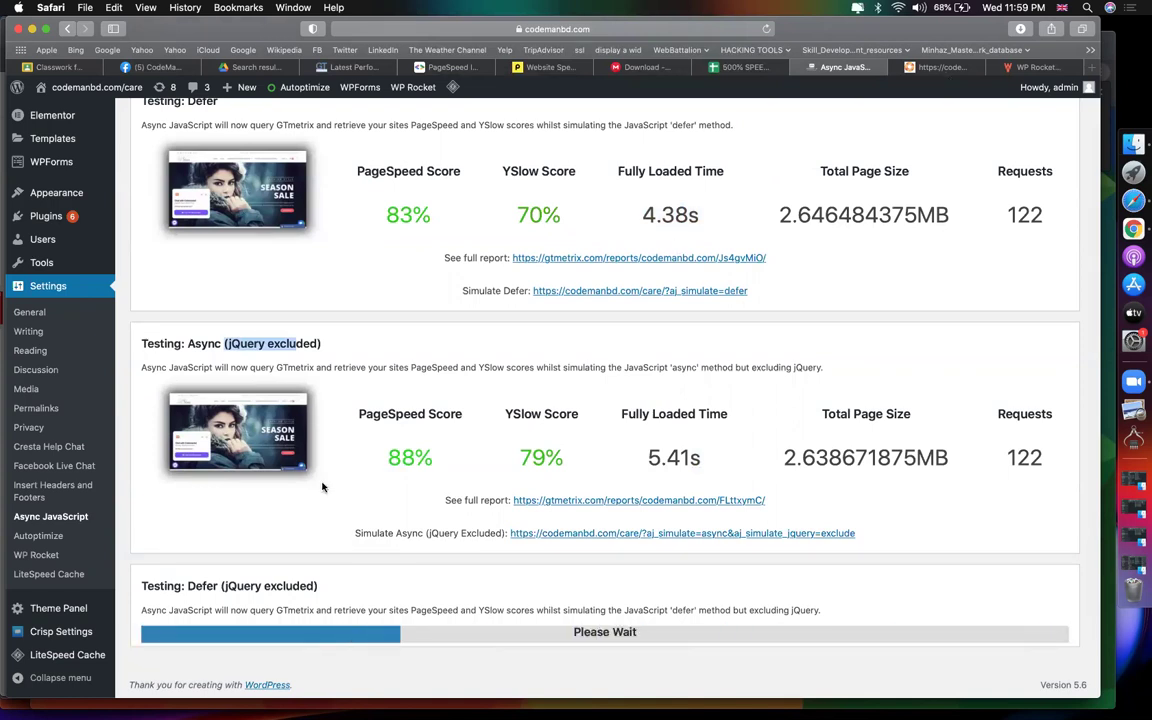
scroll(397, 457, "down", 3)
scroll(397, 456, "down", 3)
scroll(395, 440, "up", 2)
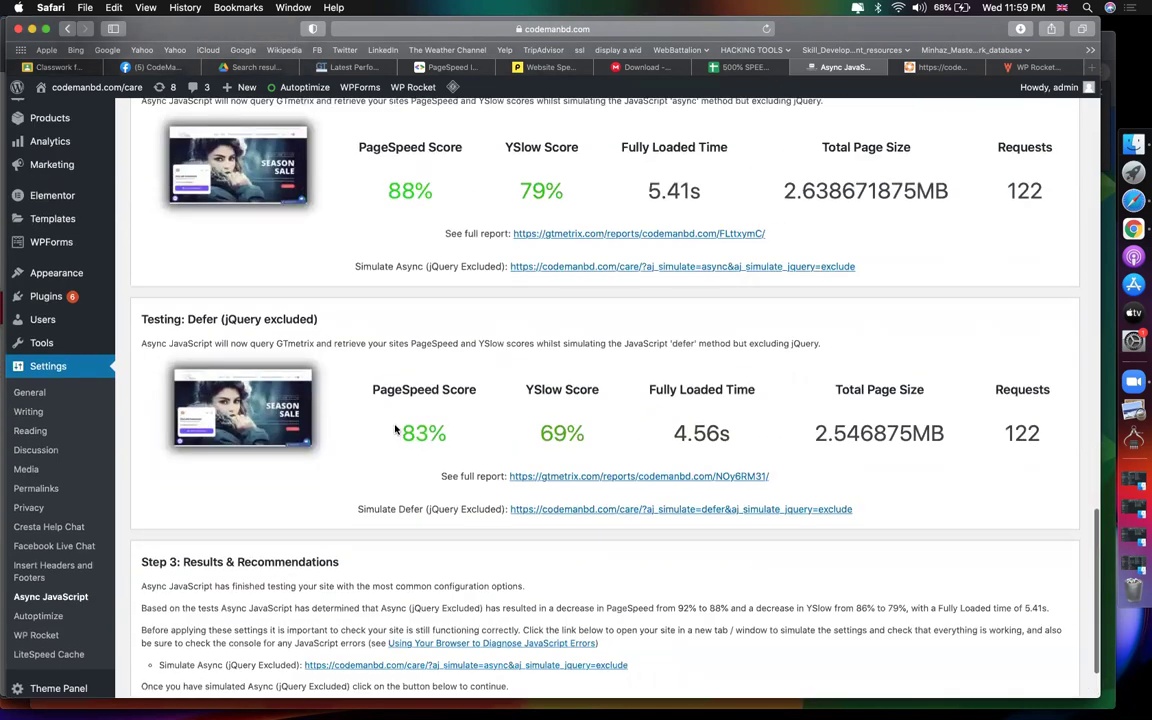
scroll(423, 241, "up", 2)
scroll(415, 300, "up", 7)
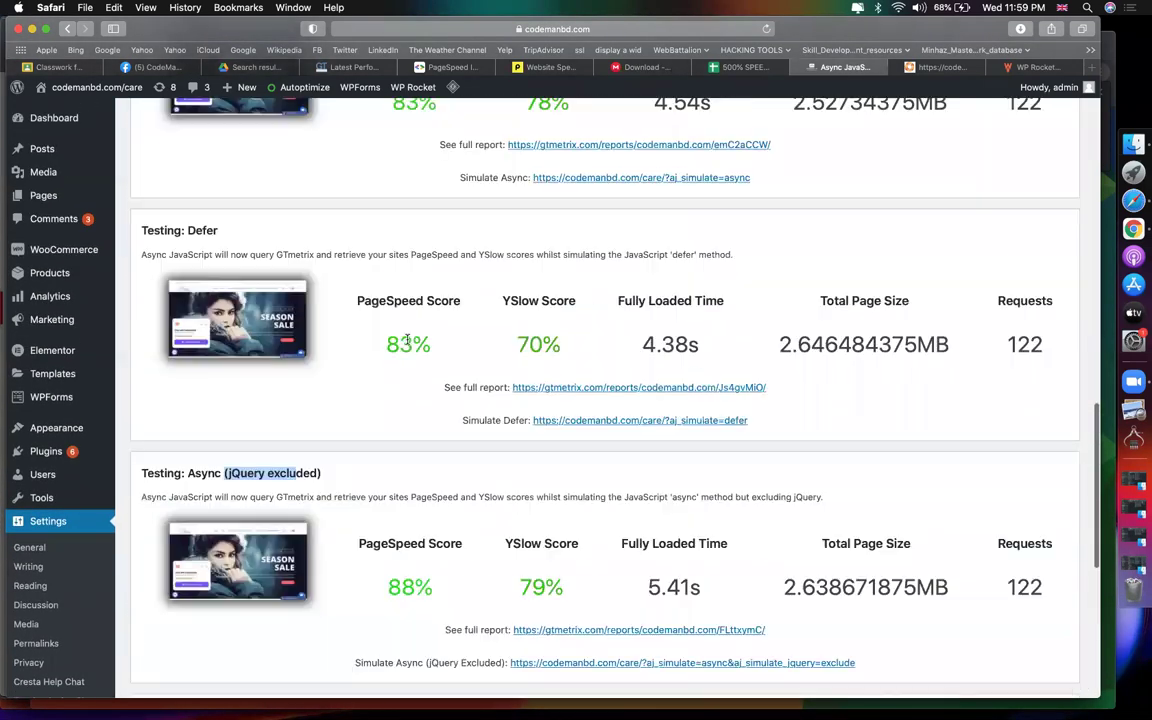
scroll(406, 342, "down", 6)
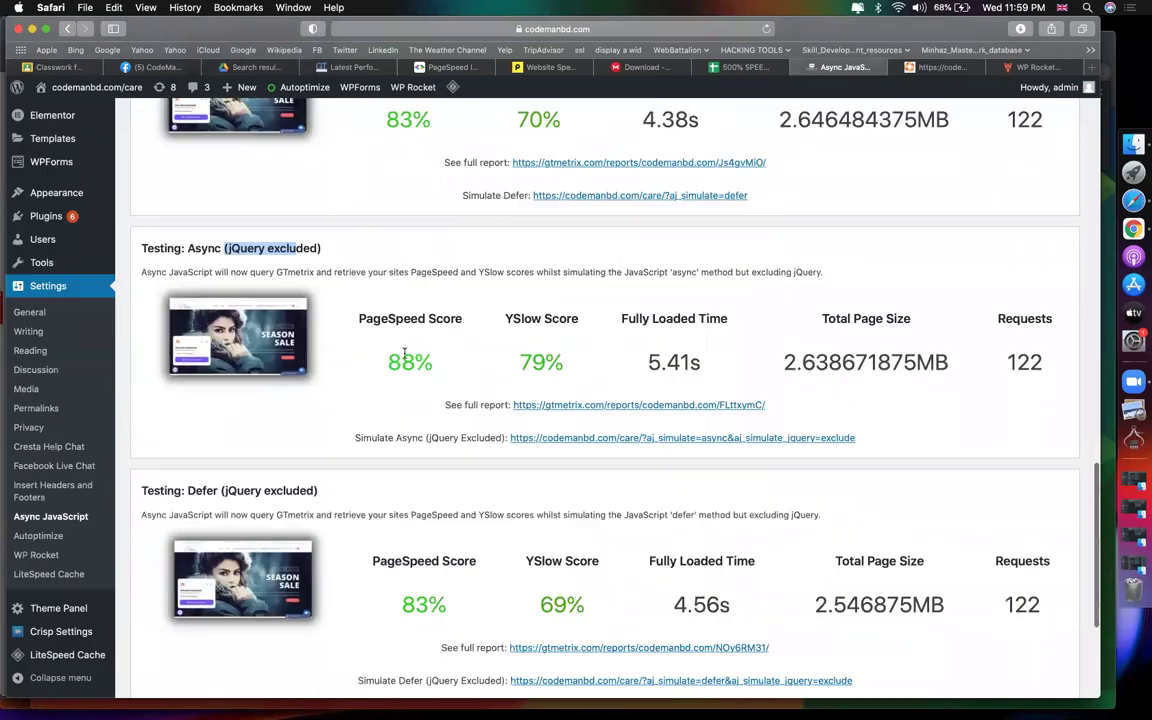
Examine the PageSpeed score and fully loaded time of the Async (jQuery excluded) test
left_click_drag(389, 362, 447, 364)
triple_click(401, 363)
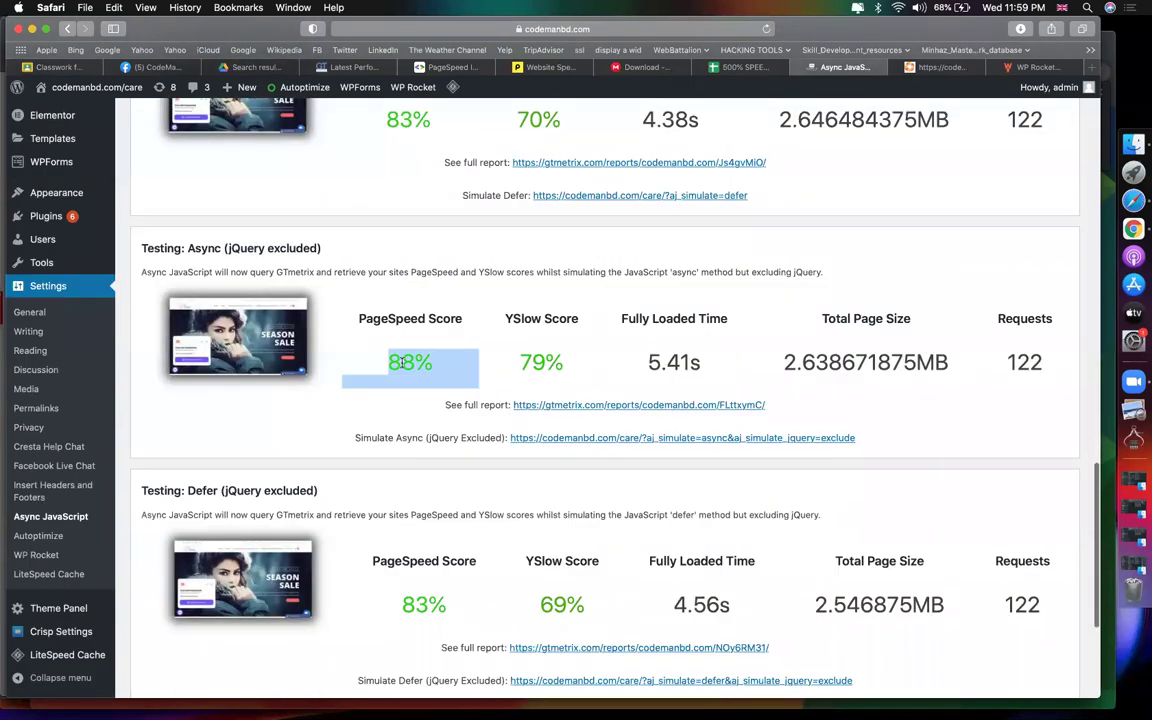
triple_click(400, 363)
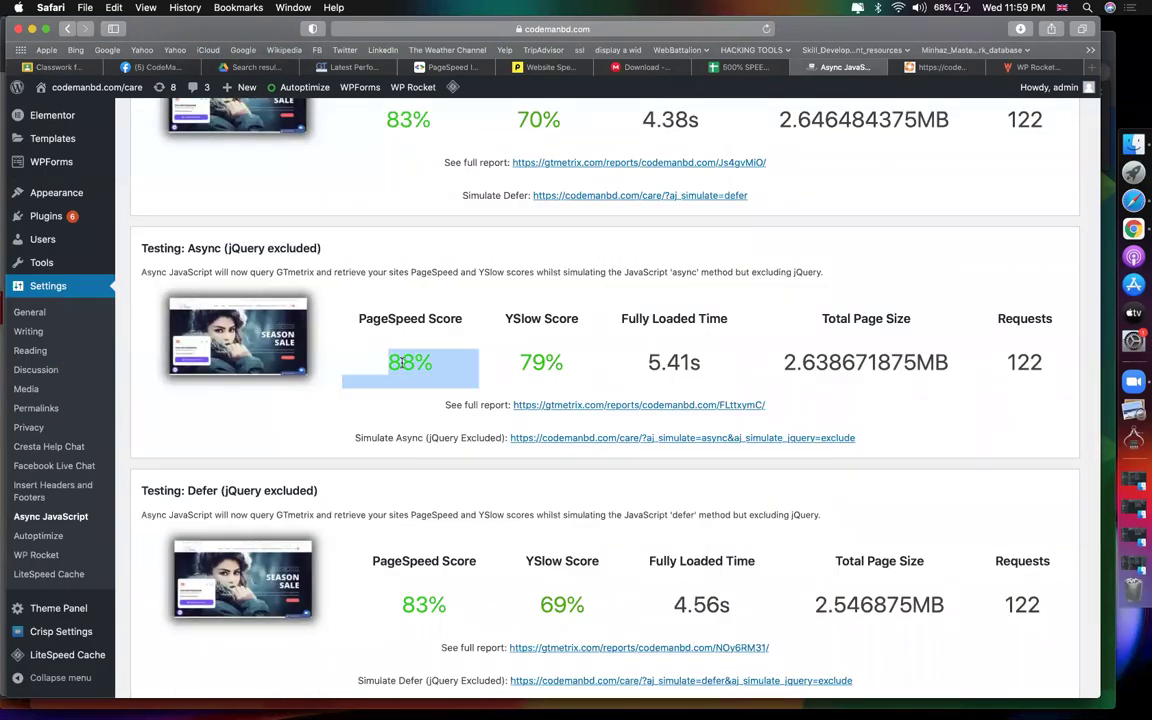
left_click(420, 361)
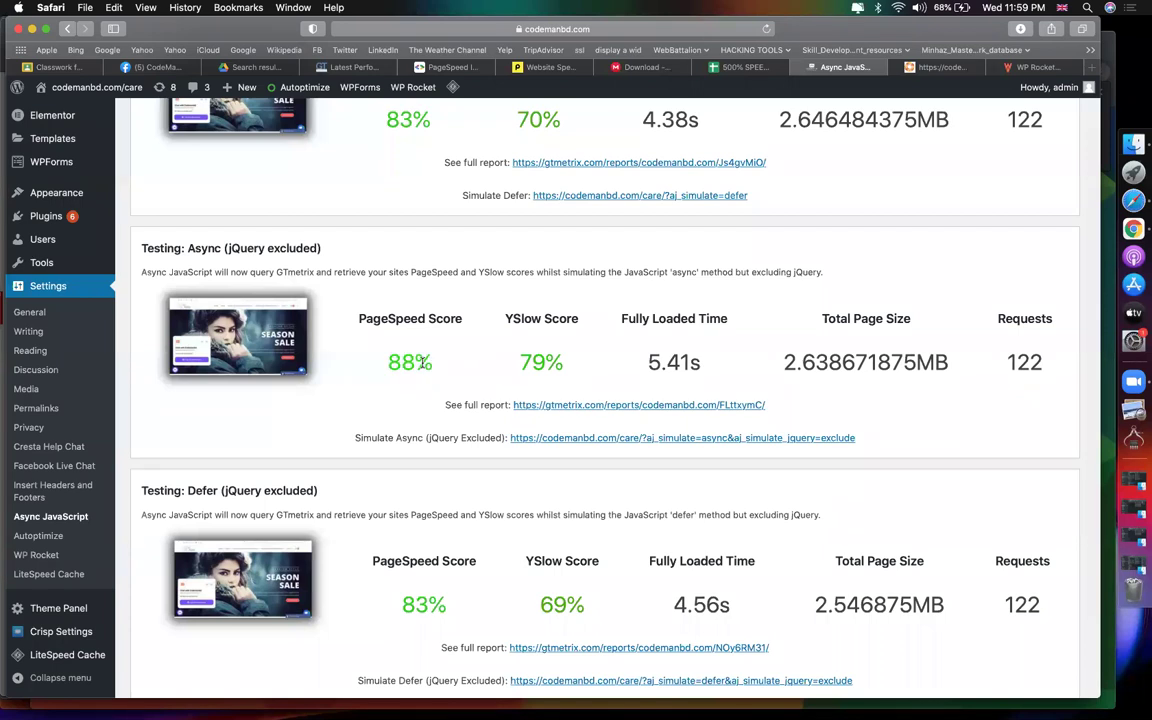
left_click_drag(393, 363, 444, 365)
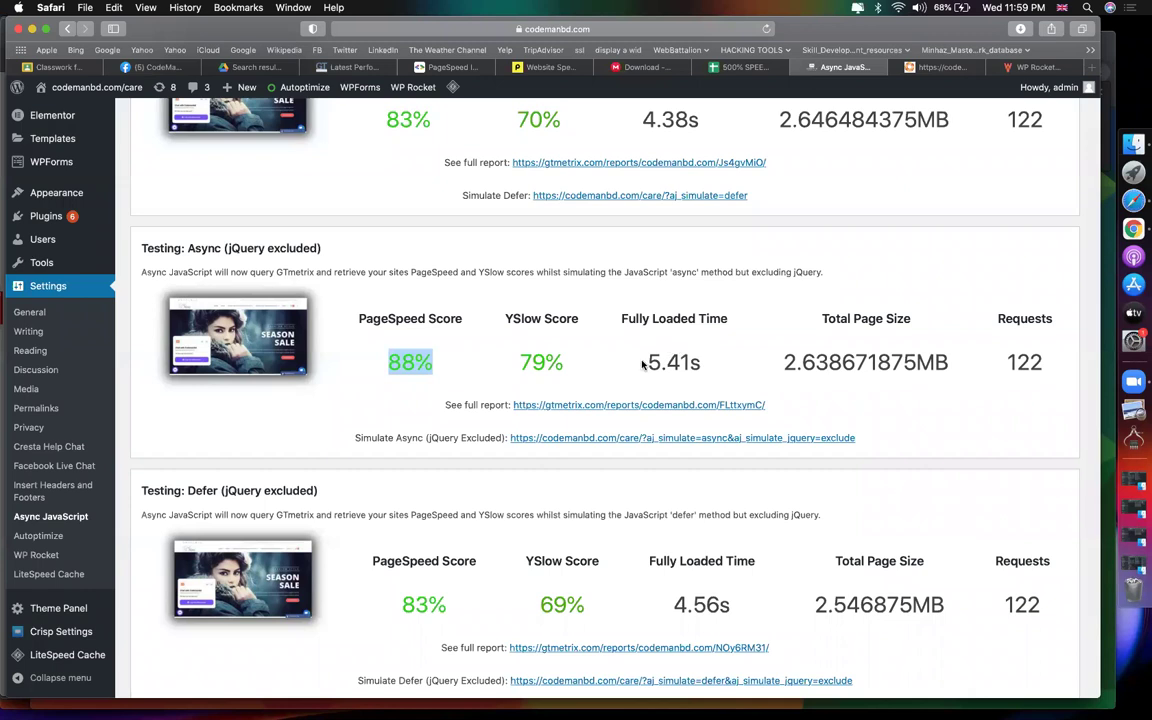
left_click_drag(643, 365, 714, 362)
left_click_drag(388, 364, 430, 368)
left_click_drag(647, 364, 690, 365)
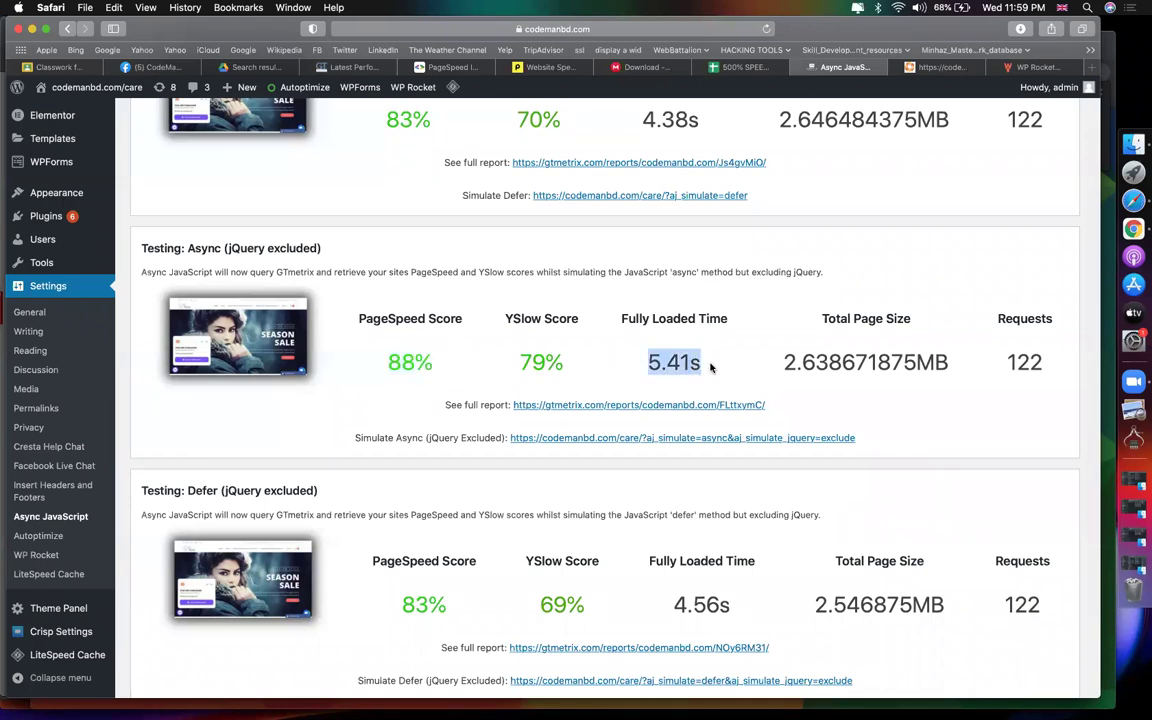
Compare the fully loaded times of the Async and Defer tests with the Async (jQuery excluded) test
scroll(723, 448, "up", 8)
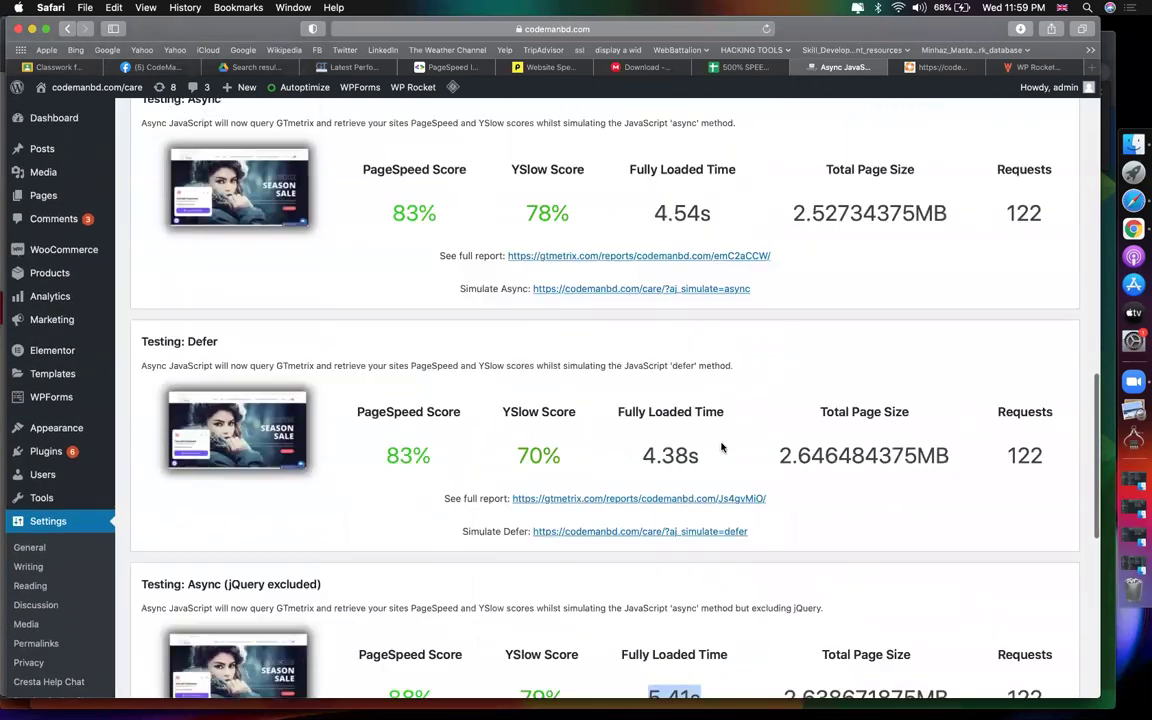
scroll(722, 447, "up", 1)
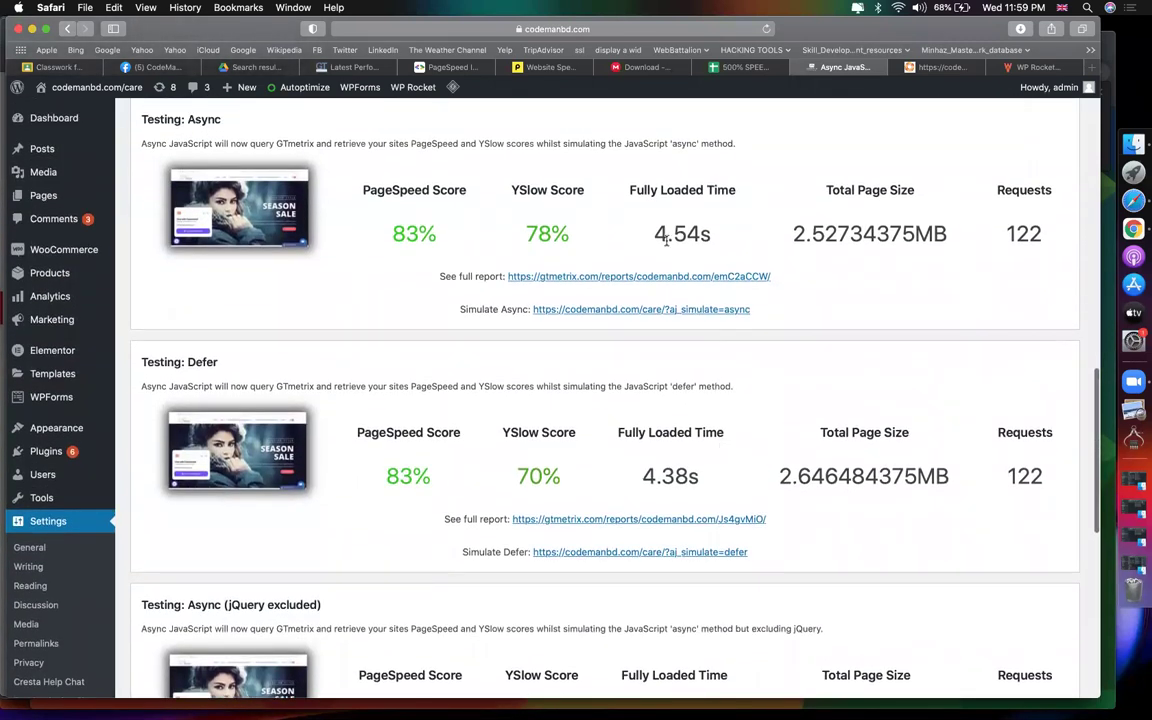
left_click_drag(666, 239, 715, 246)
left_click_drag(630, 473, 676, 478)
scroll(659, 460, "down", 7)
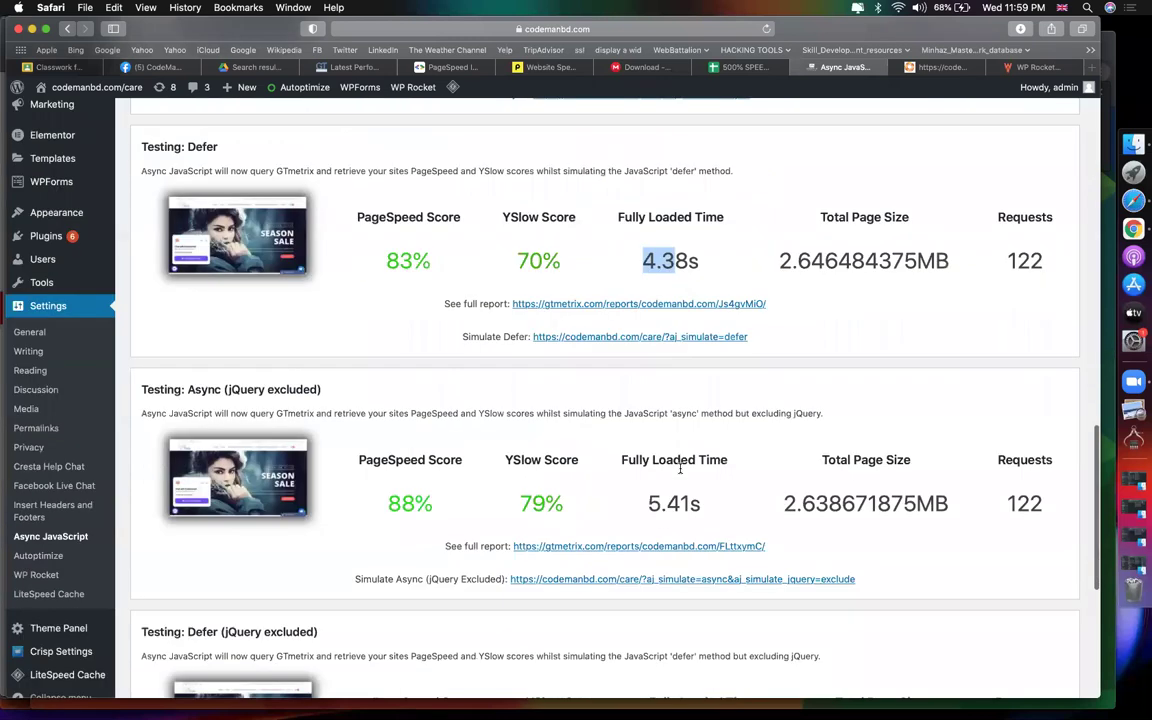
scroll(657, 415, "up", 4)
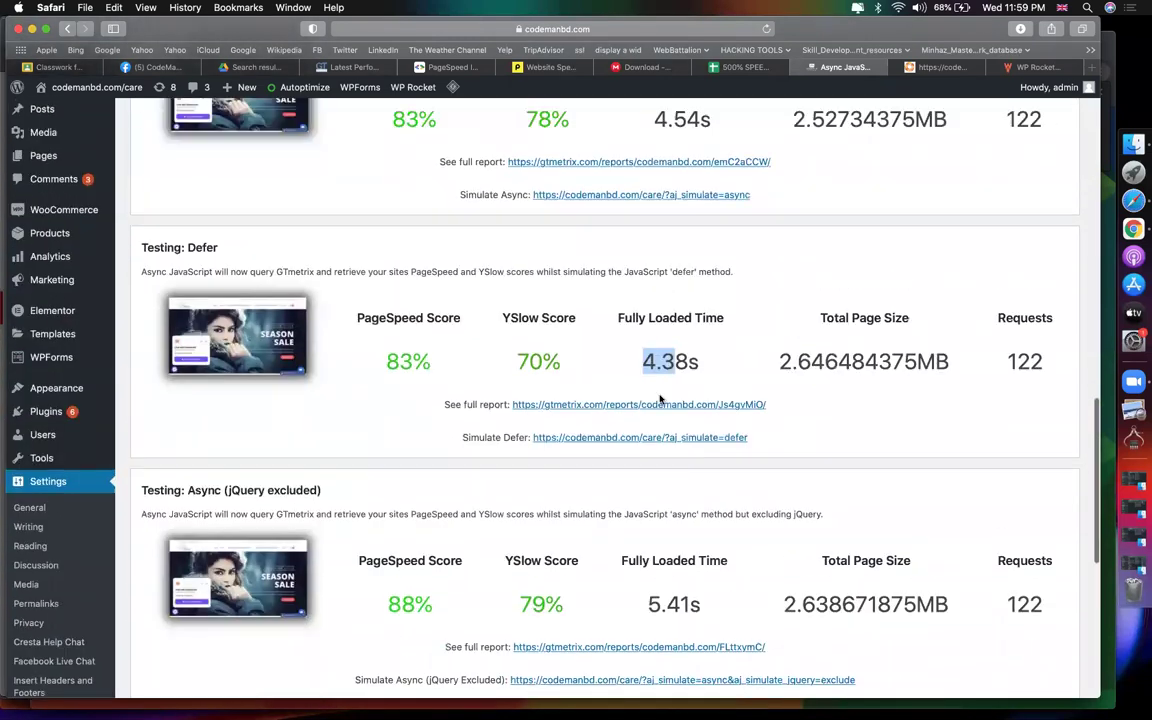
triple_click(684, 360)
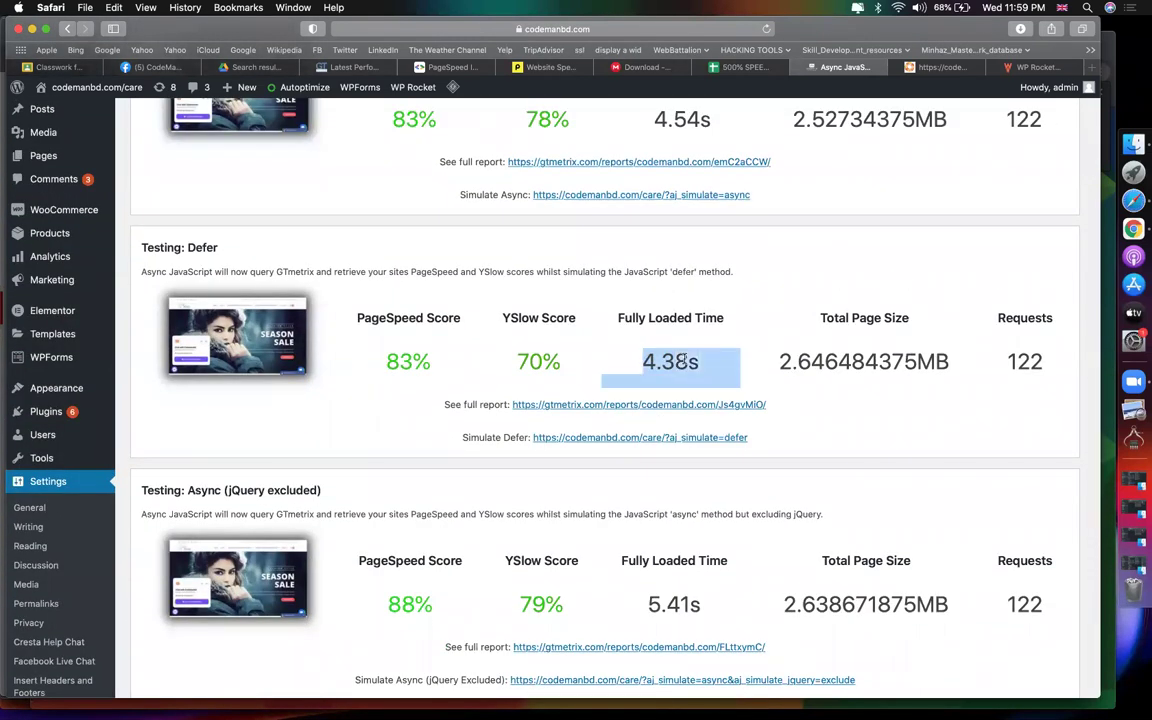
scroll(447, 432, "down", 5)
Go through the four tested methods, Async and Defer with and without jQuery, to identify the one with the best PageSpeed score
left_click_drag(443, 373, 390, 370)
left_click_drag(188, 256, 331, 259)
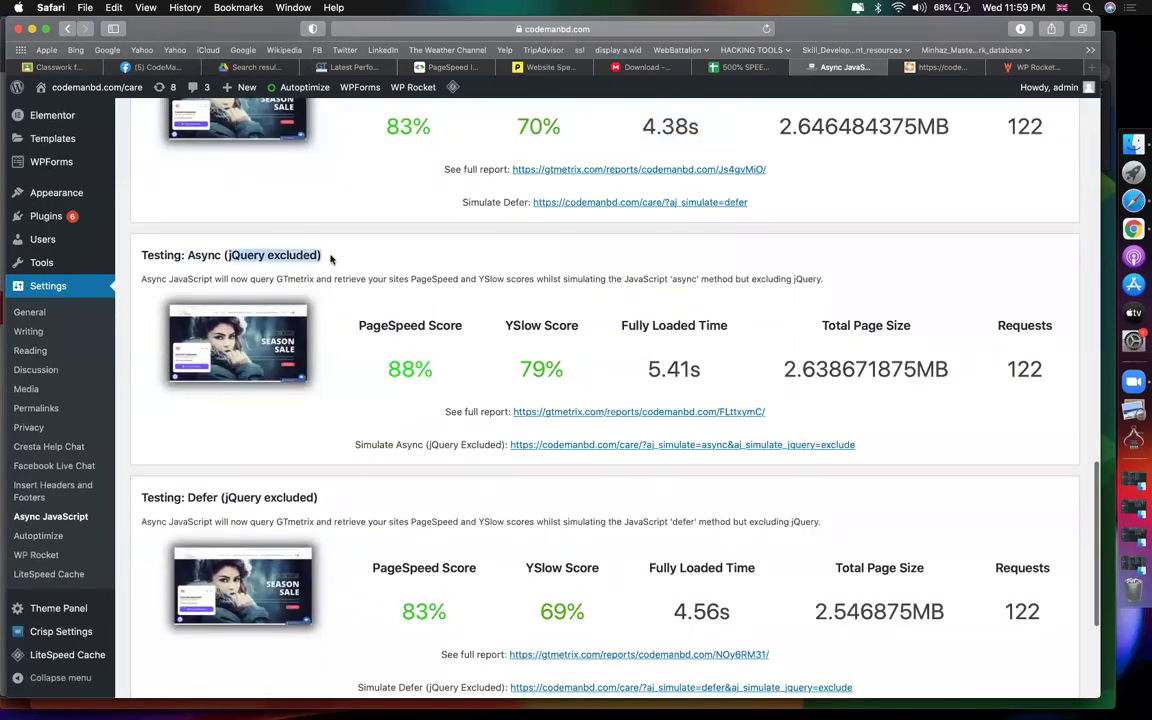
scroll(331, 259, "up", 8)
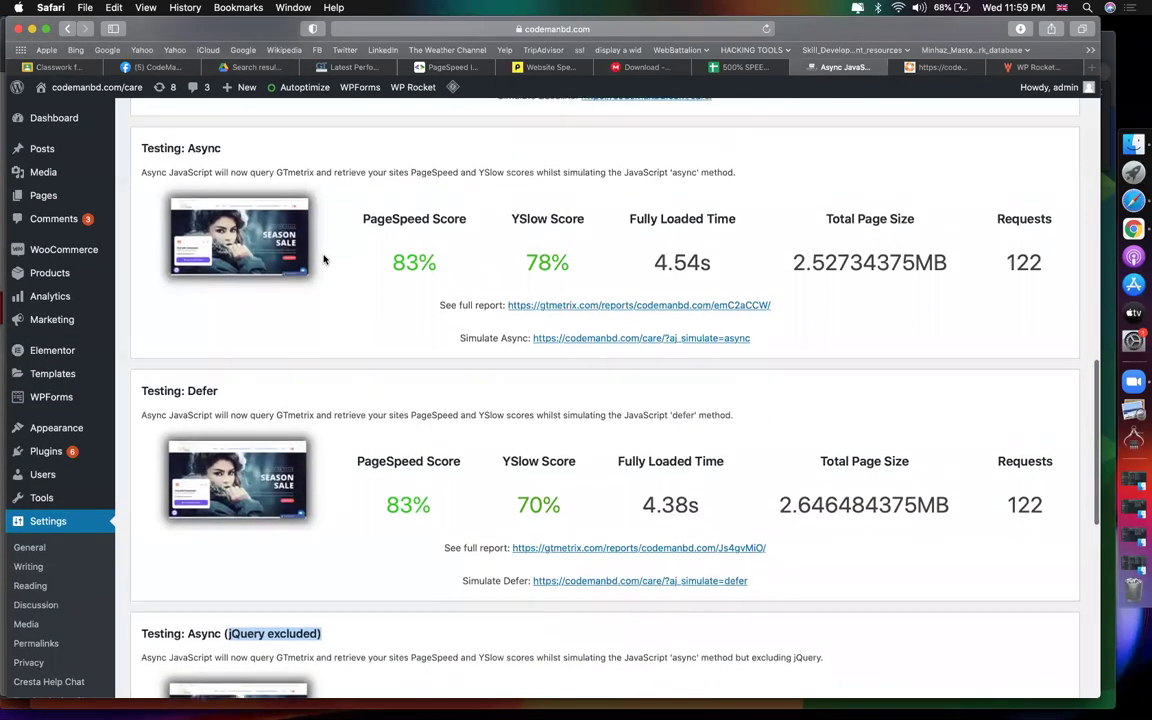
left_click_drag(186, 141, 234, 146)
scroll(237, 152, "down", 4)
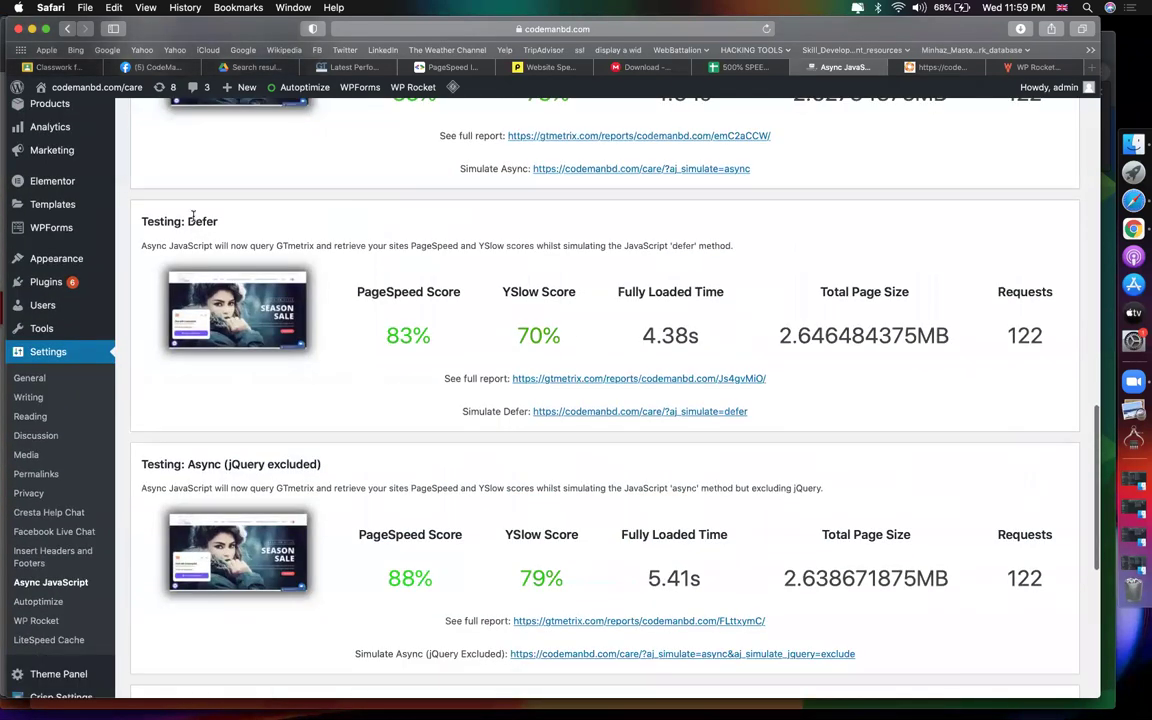
scroll(235, 224, "down", 4)
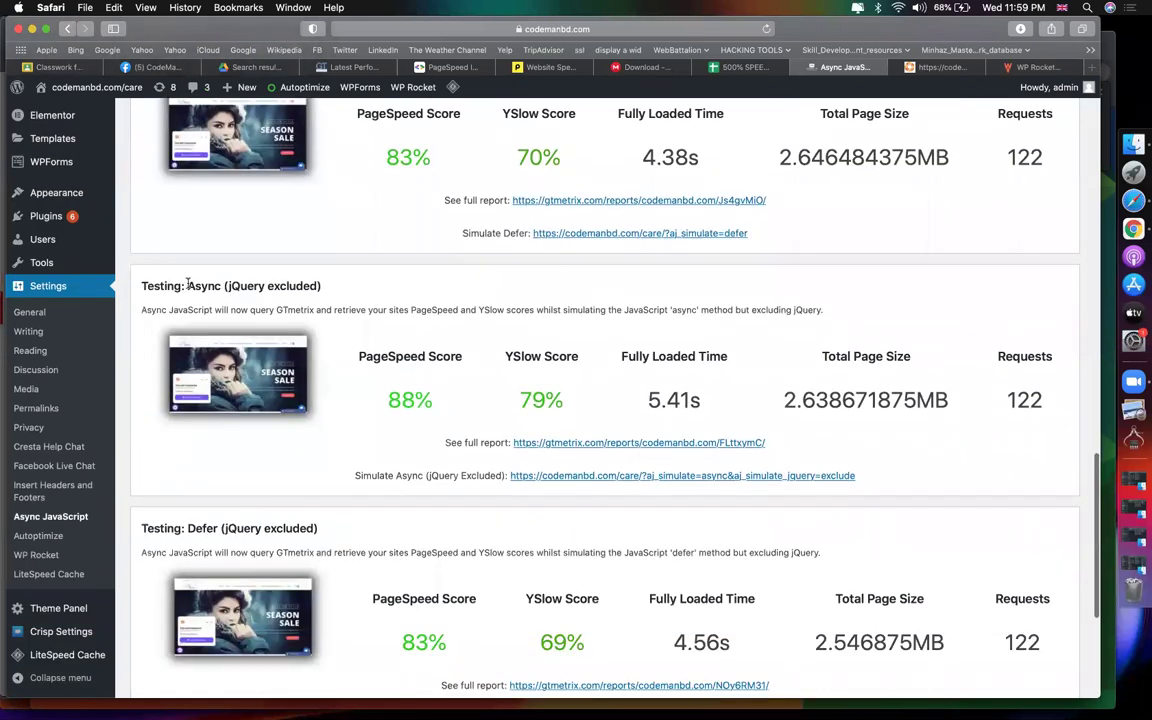
left_click_drag(227, 286, 322, 286)
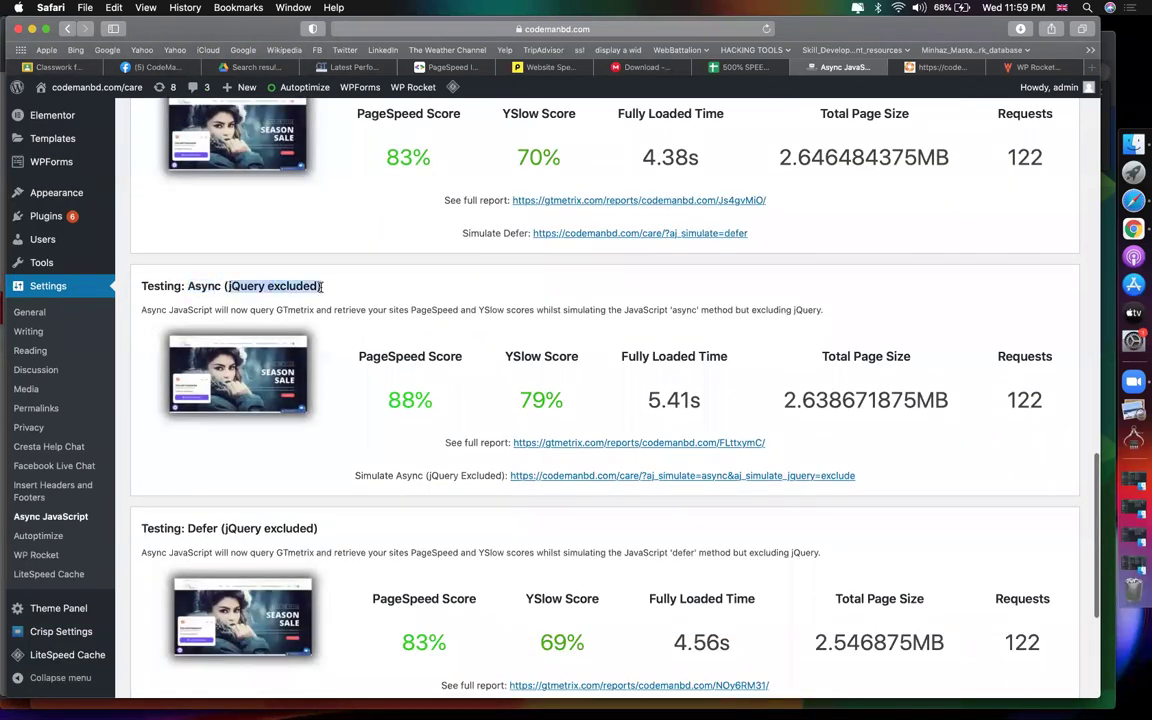
scroll(332, 314, "down", 5)
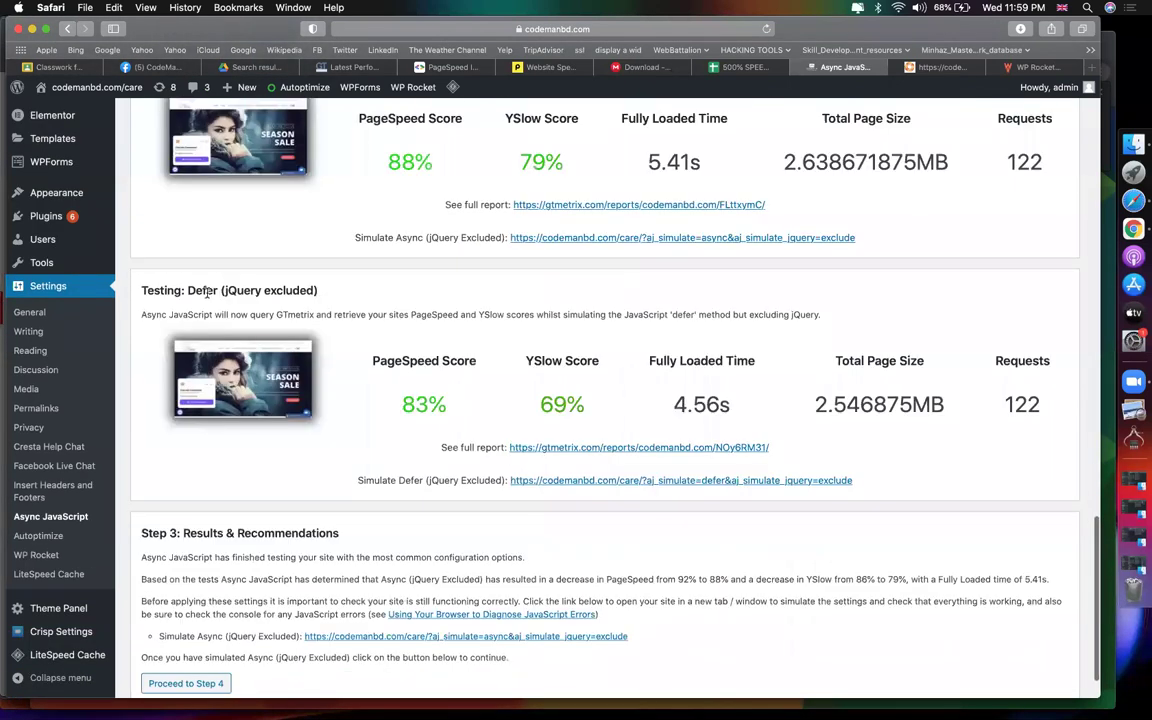
double_click(207, 291)
left_click_drag(207, 291, 342, 305)
scroll(335, 400, "up", 6)
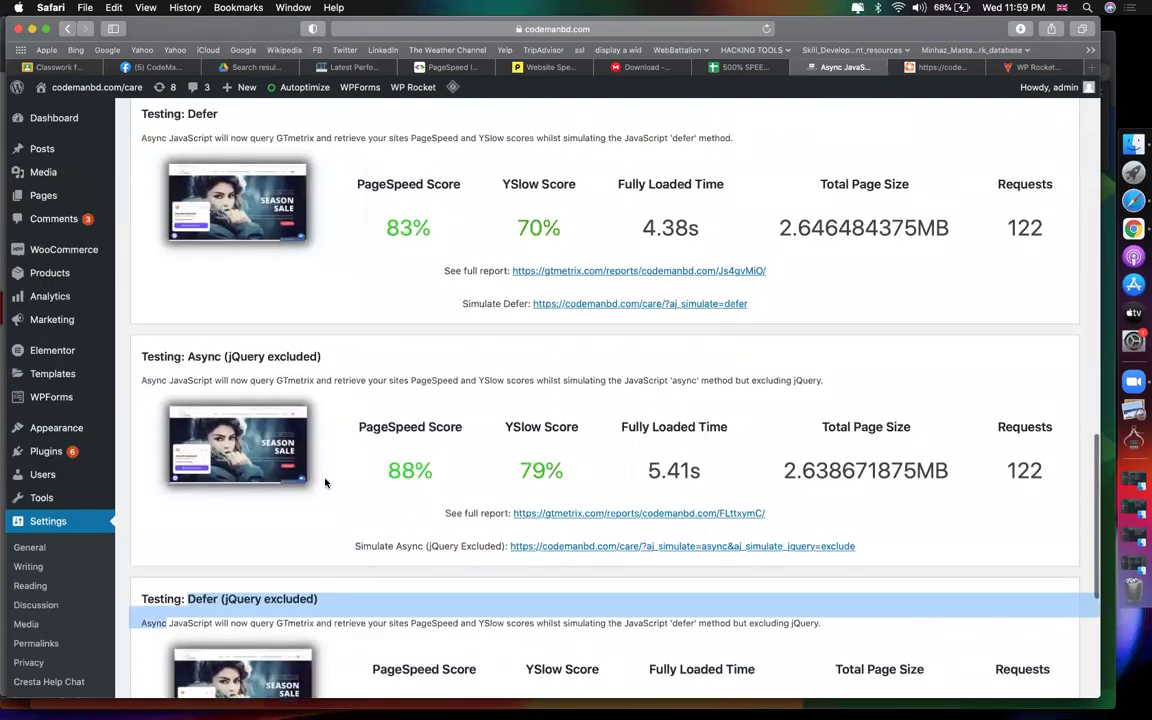
Examine the PageSpeed score of the Async (jQuery excluded) test as the candidate for the best method
scroll(325, 483, "down", 3)
left_click_drag(384, 344, 462, 345)
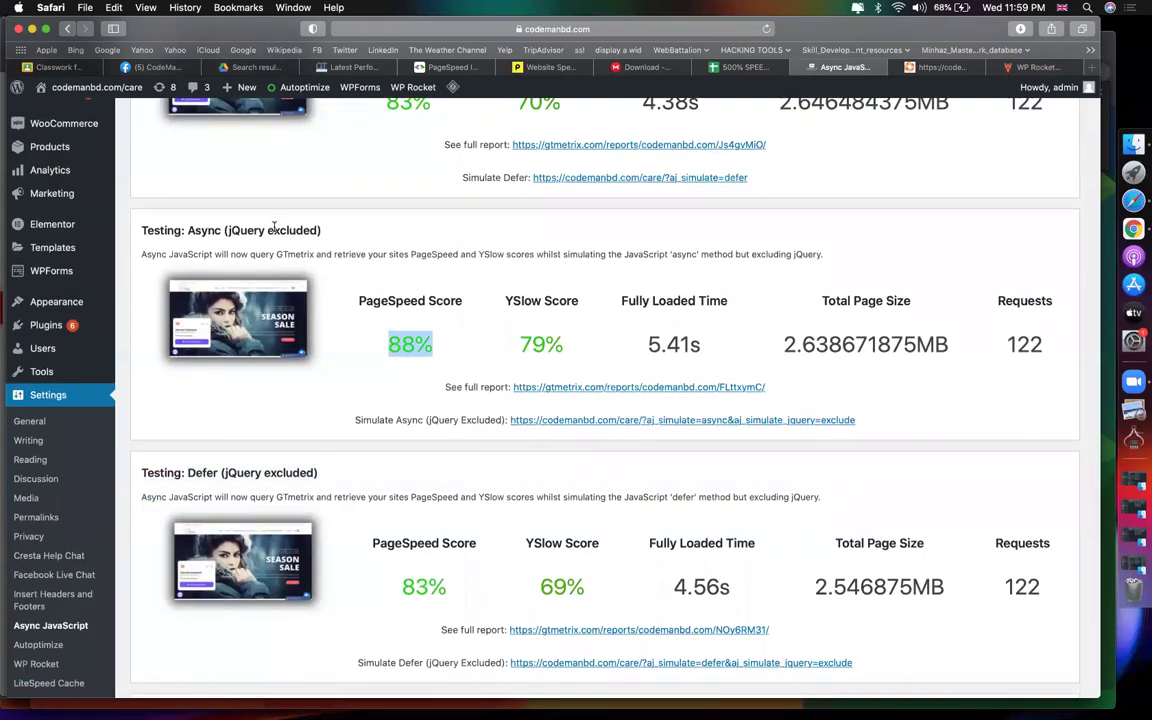
double_click(210, 229)
Proceed to Step 4 of the wizard, answer Yes that the site functions properly, and apply the recommended settings
scroll(344, 233, "down", 5)
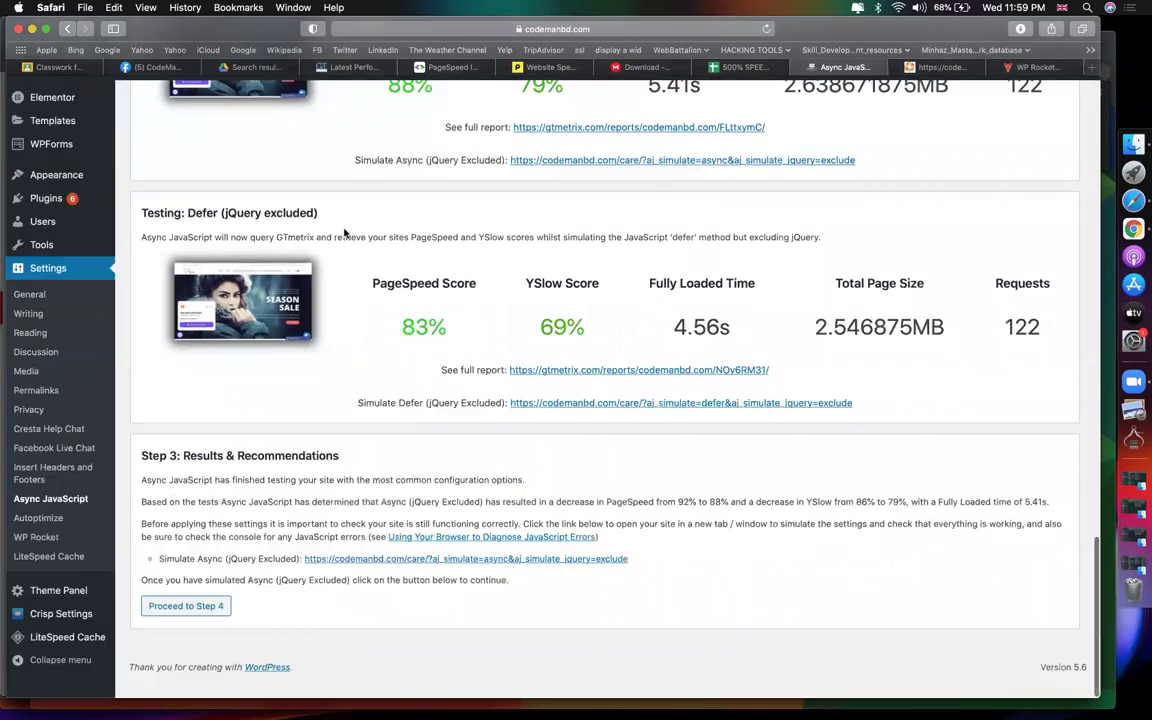
left_click(210, 622)
scroll(222, 566, "down", 2)
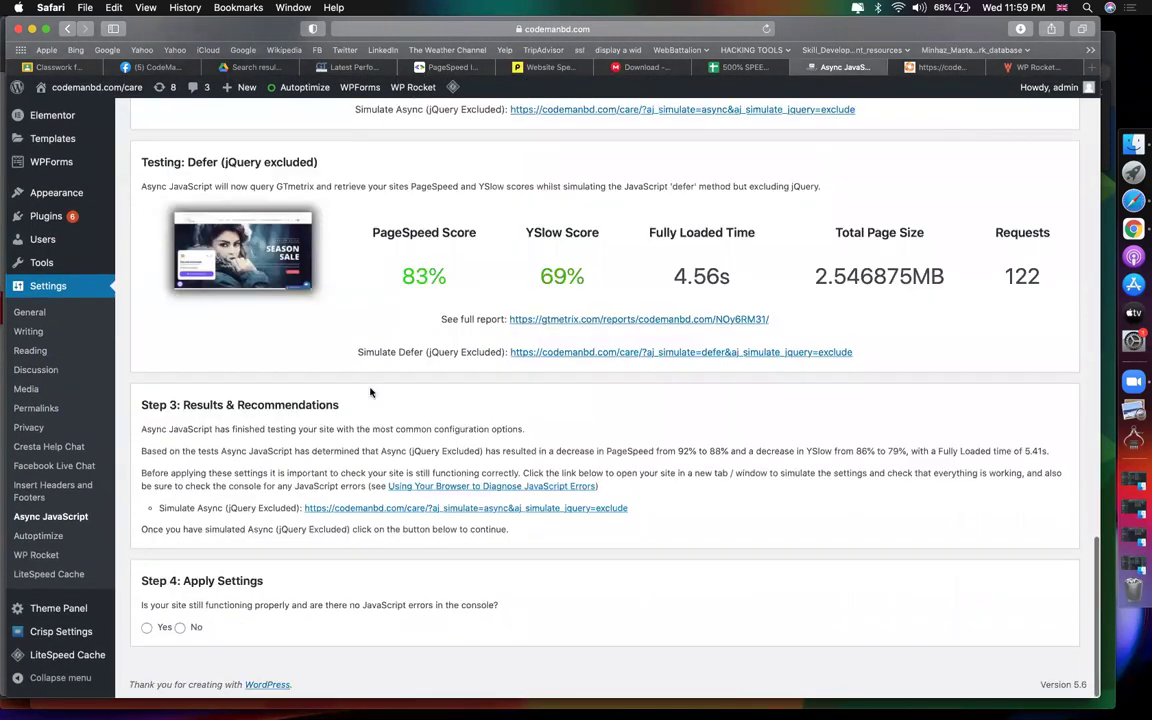
left_click(170, 628)
scroll(175, 625, "down", 1)
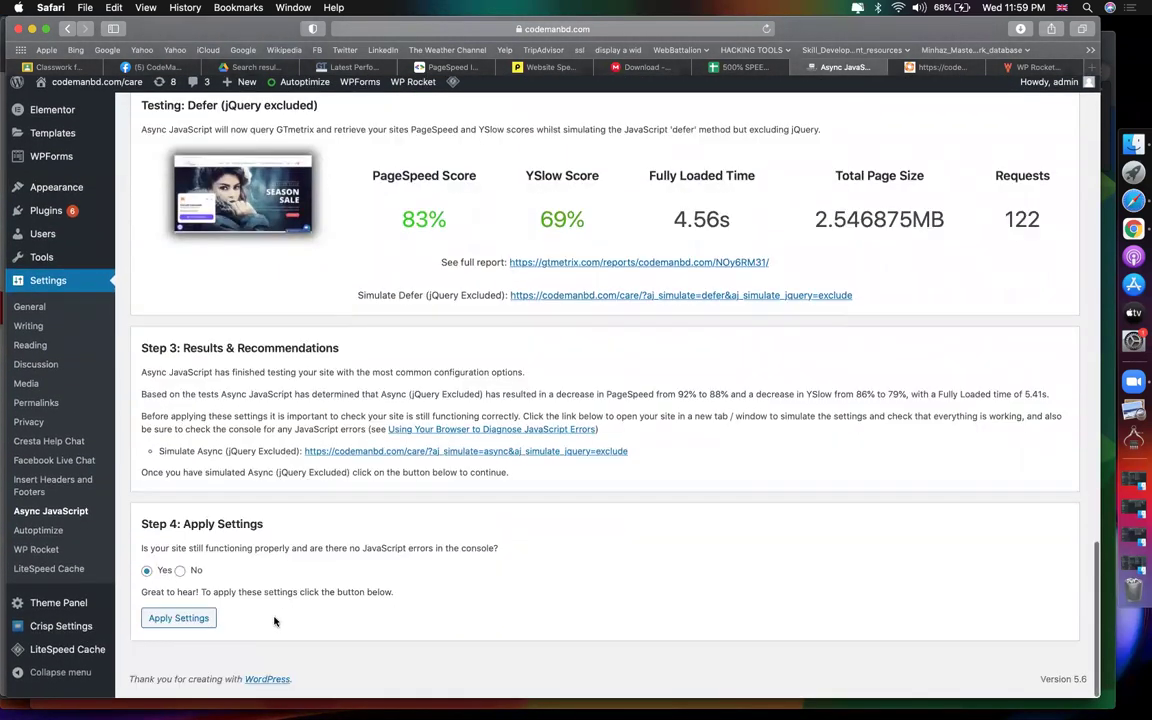
left_click(178, 623)
scroll(424, 514, "down", 8)
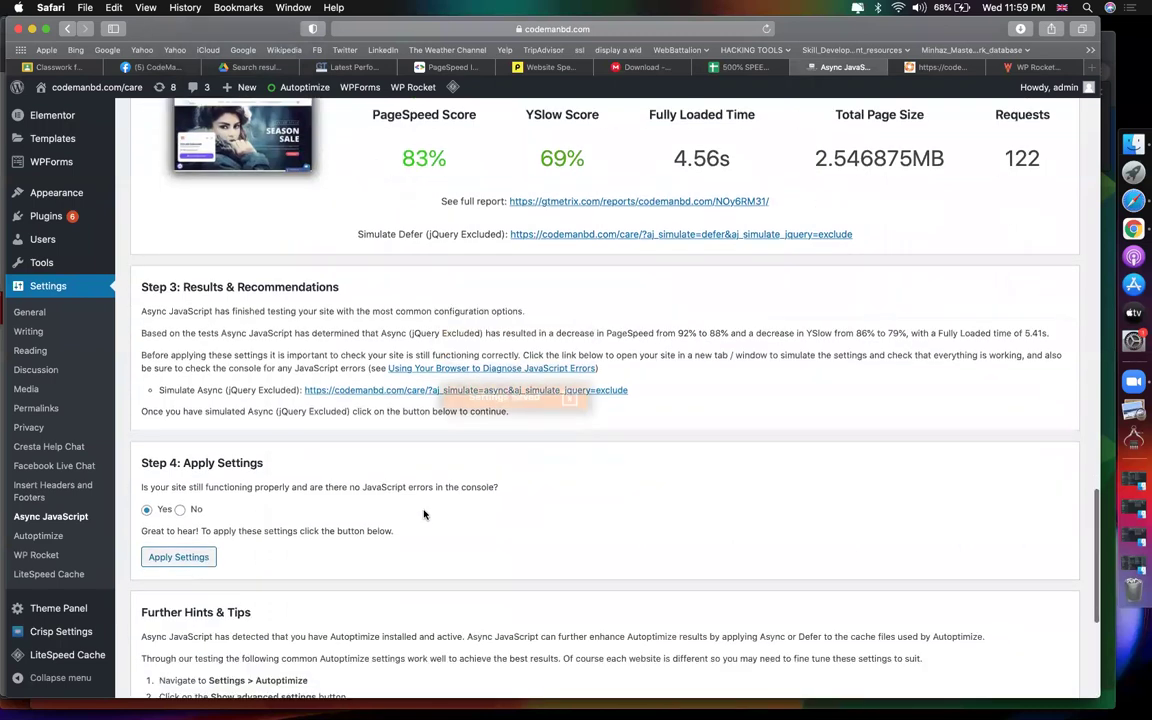
In the Async JavaScript settings, enable Autoptimize Support with the Async JavaScript method and save the settings
left_click(170, 624)
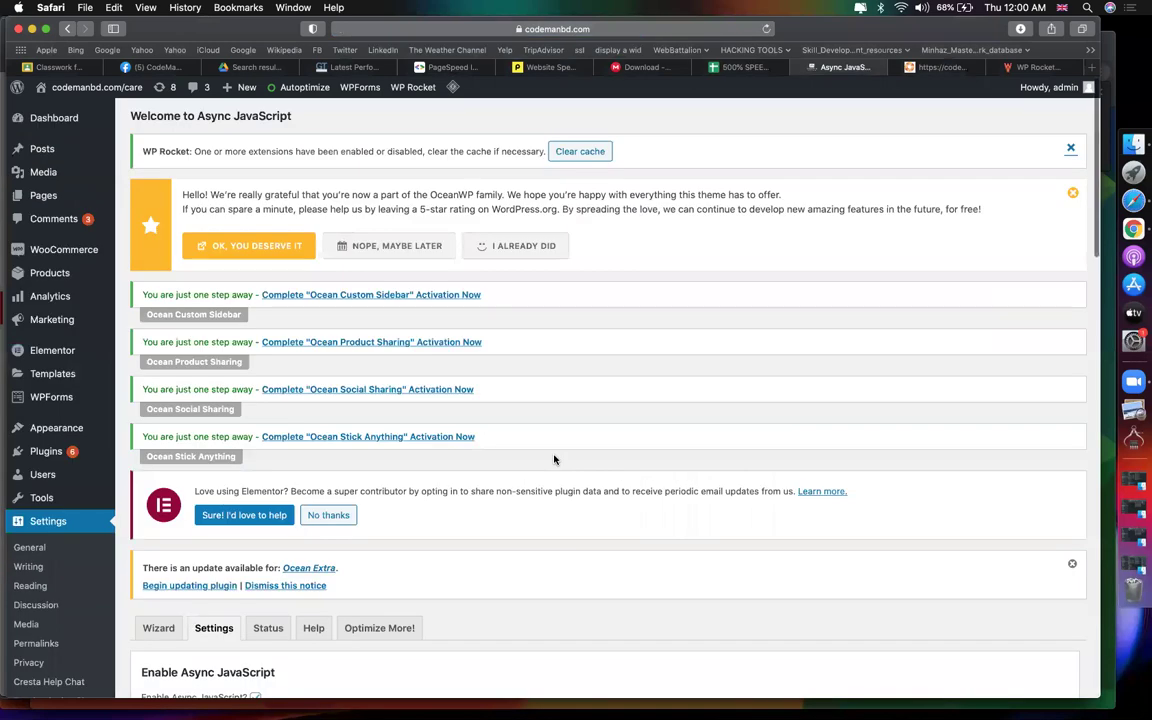
scroll(554, 458, "down", 5)
scroll(553, 459, "down", 4)
scroll(296, 347, "up", 1)
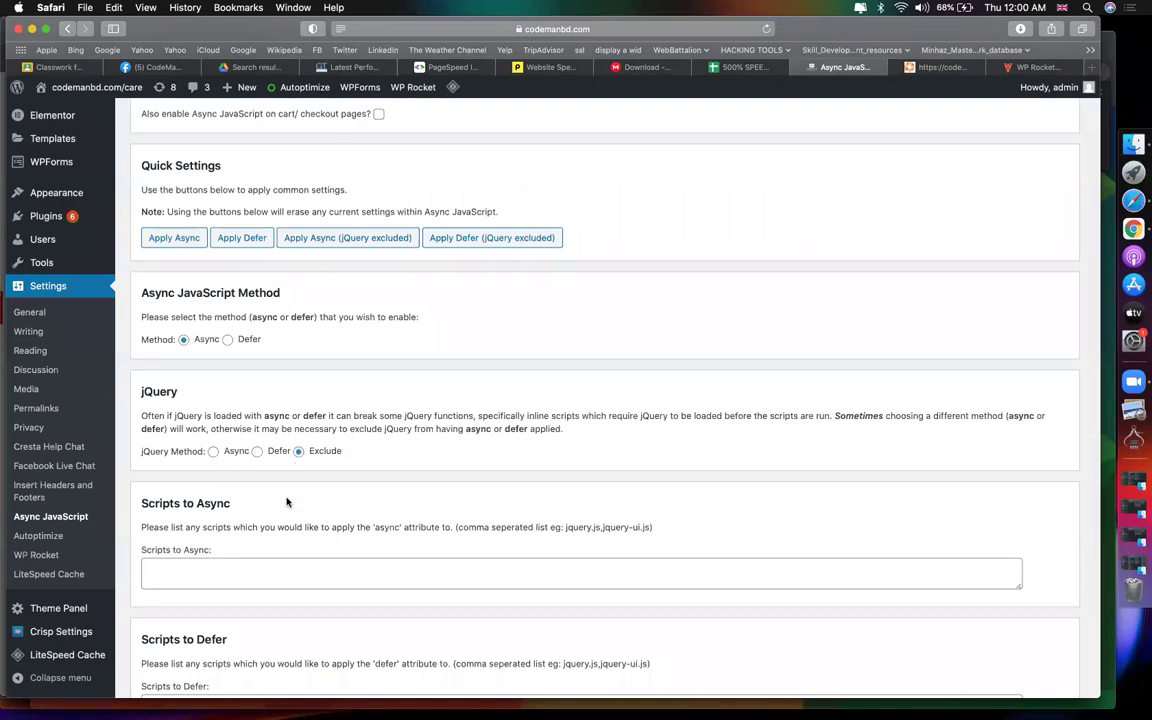
scroll(286, 502, "down", 10)
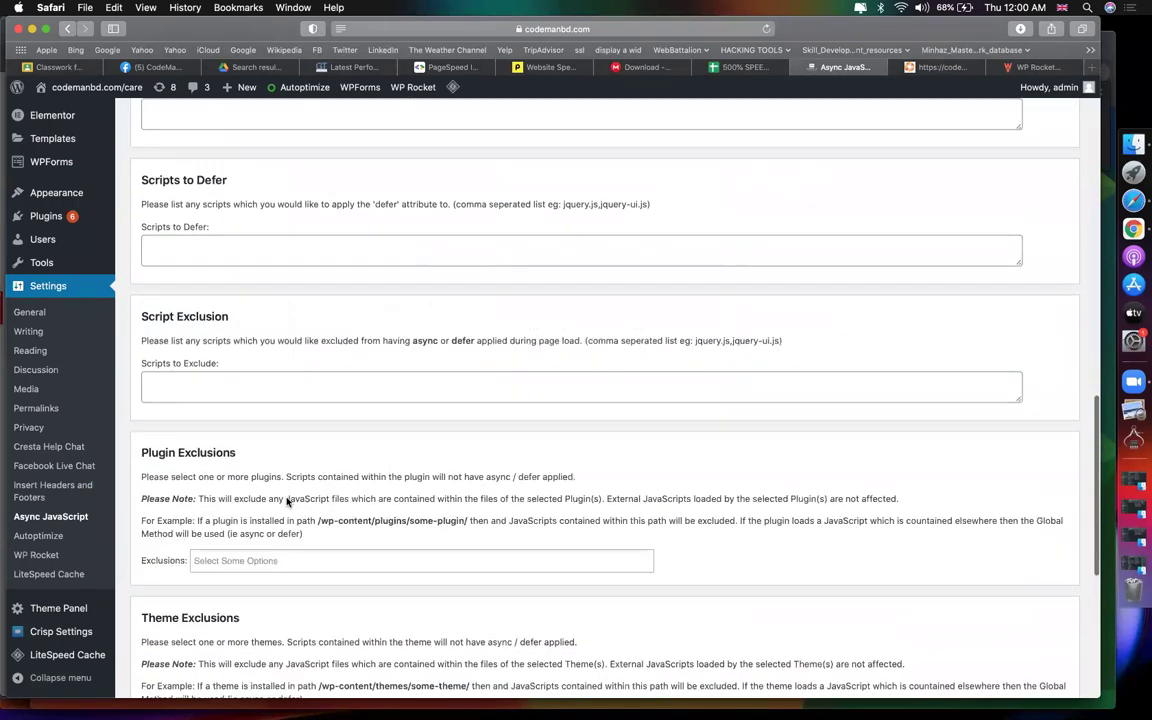
scroll(286, 502, "down", 8)
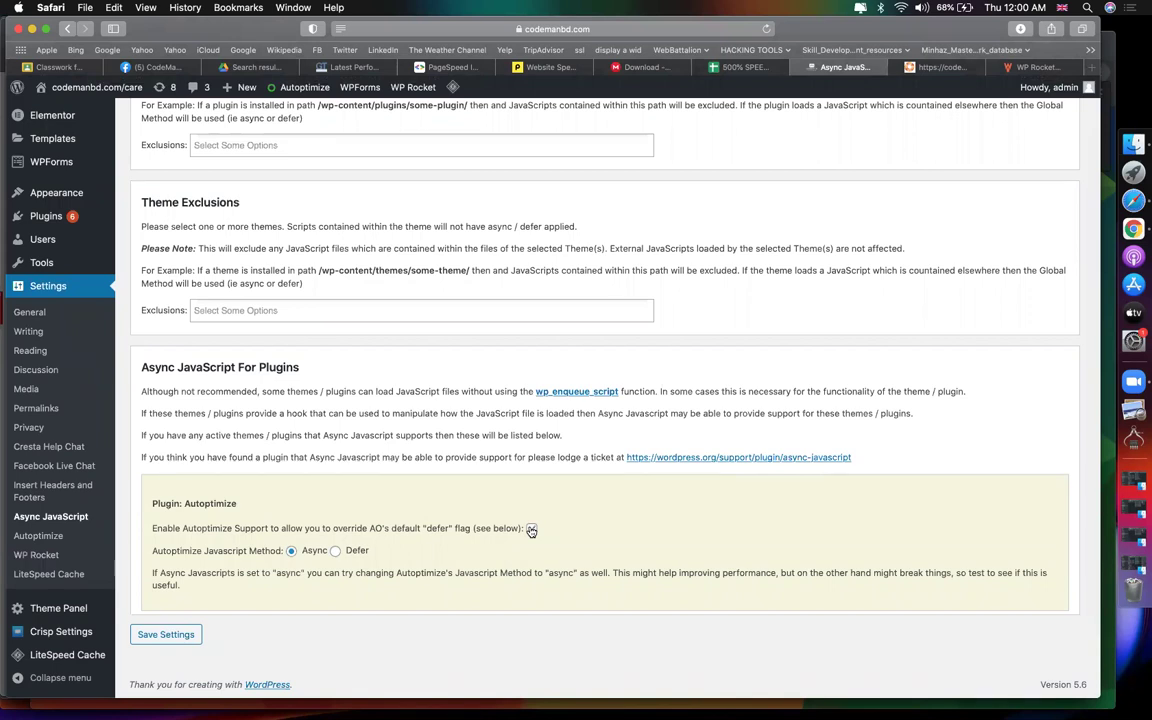
left_click(166, 634)
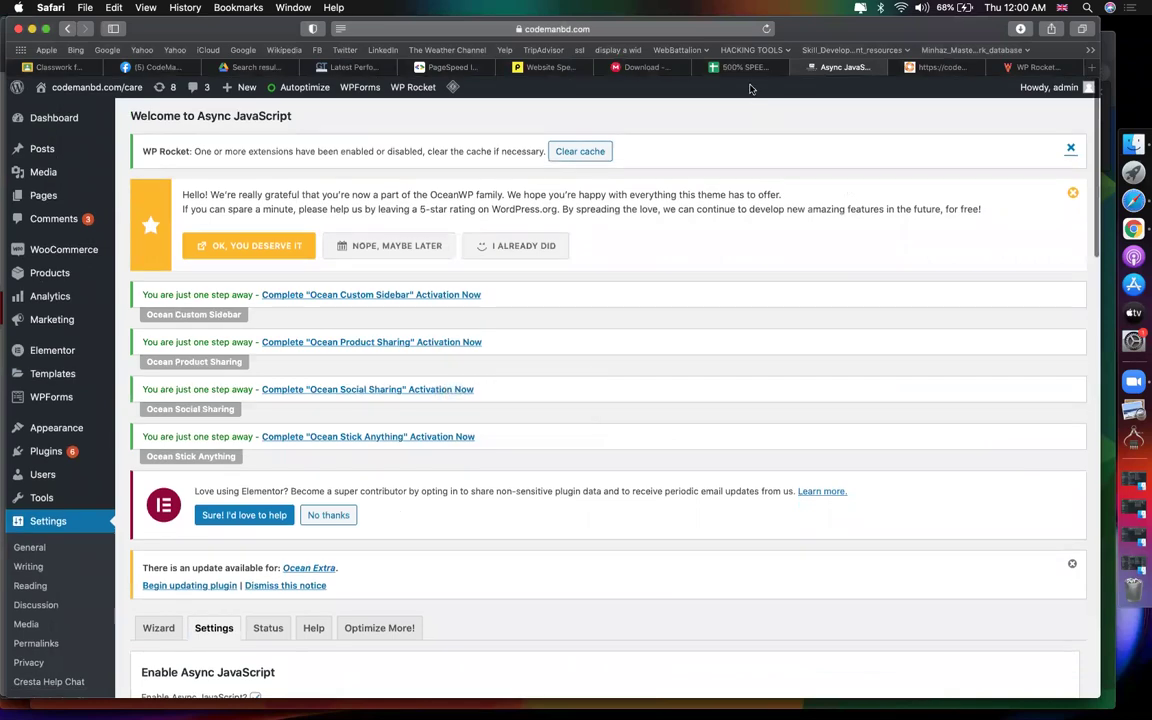
Switch to the speed-booster checklist and review the P3 Plugin Profiler section and the sample speed-test results below it
left_click(746, 68)
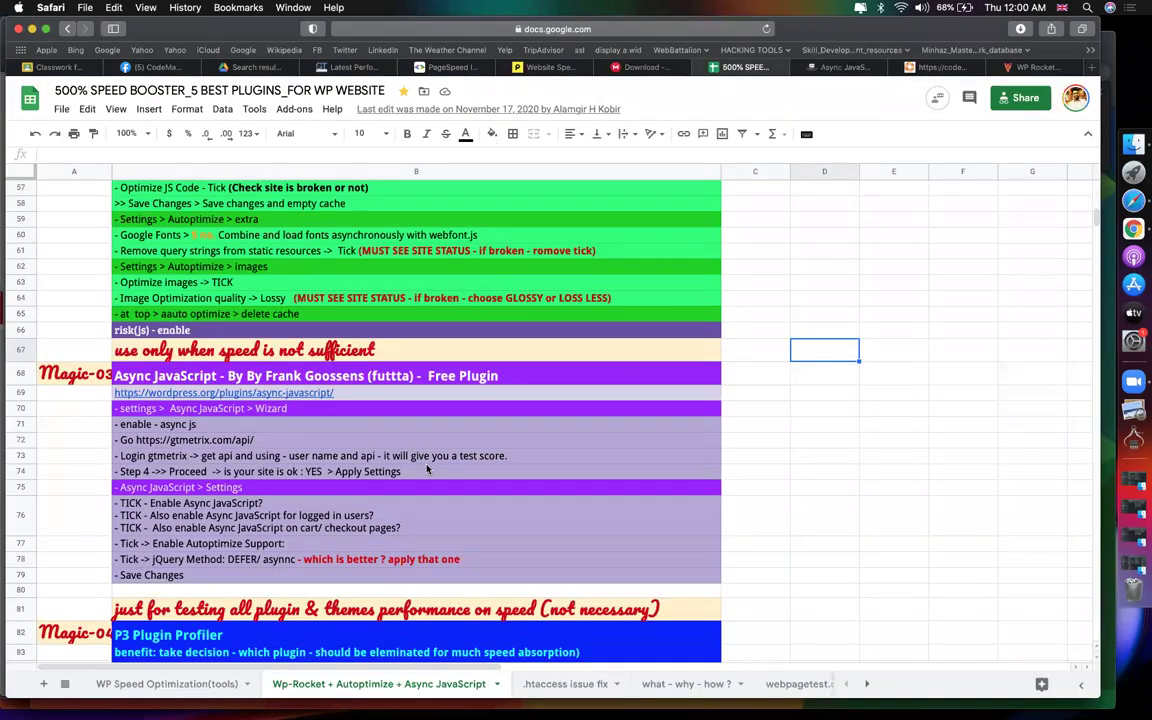
scroll(426, 468, "down", 5)
scroll(426, 468, "up", 5)
scroll(426, 468, "down", 8)
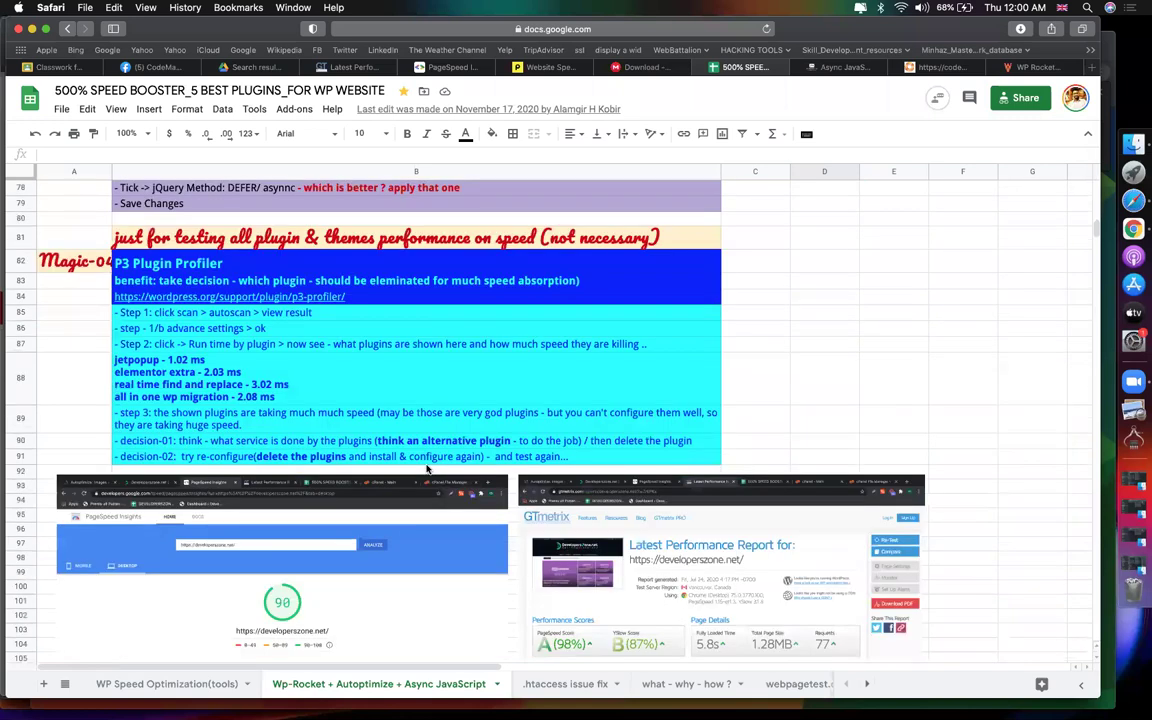
scroll(426, 468, "down", 6)
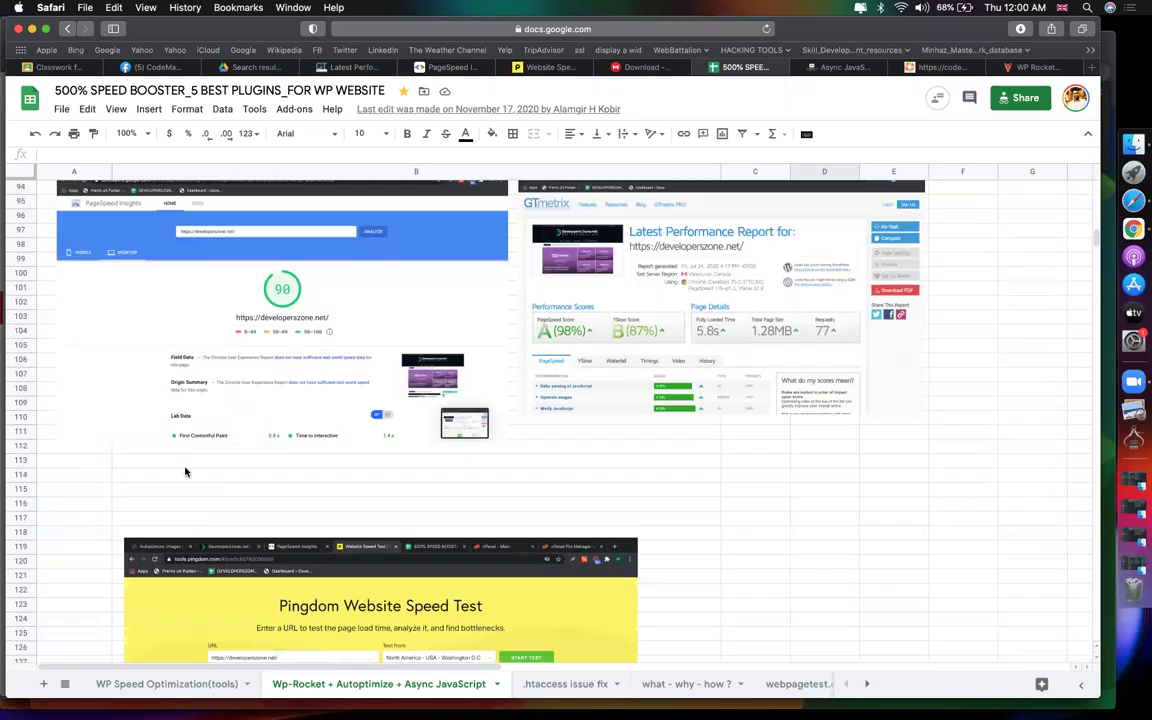
scroll(295, 352, "up", 2)
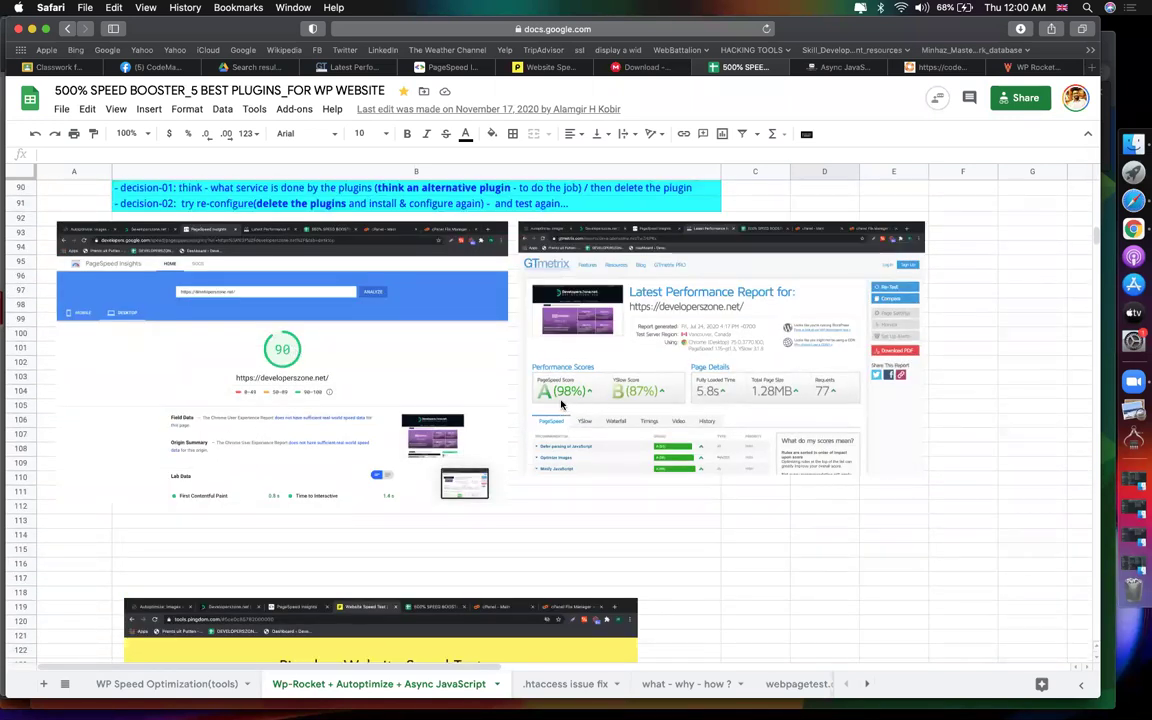
left_click(657, 529)
Review the checklist's WP Rocket configuration entries, from the basic cache settings to preloading and the final cache clearing
scroll(514, 424, "up", 10)
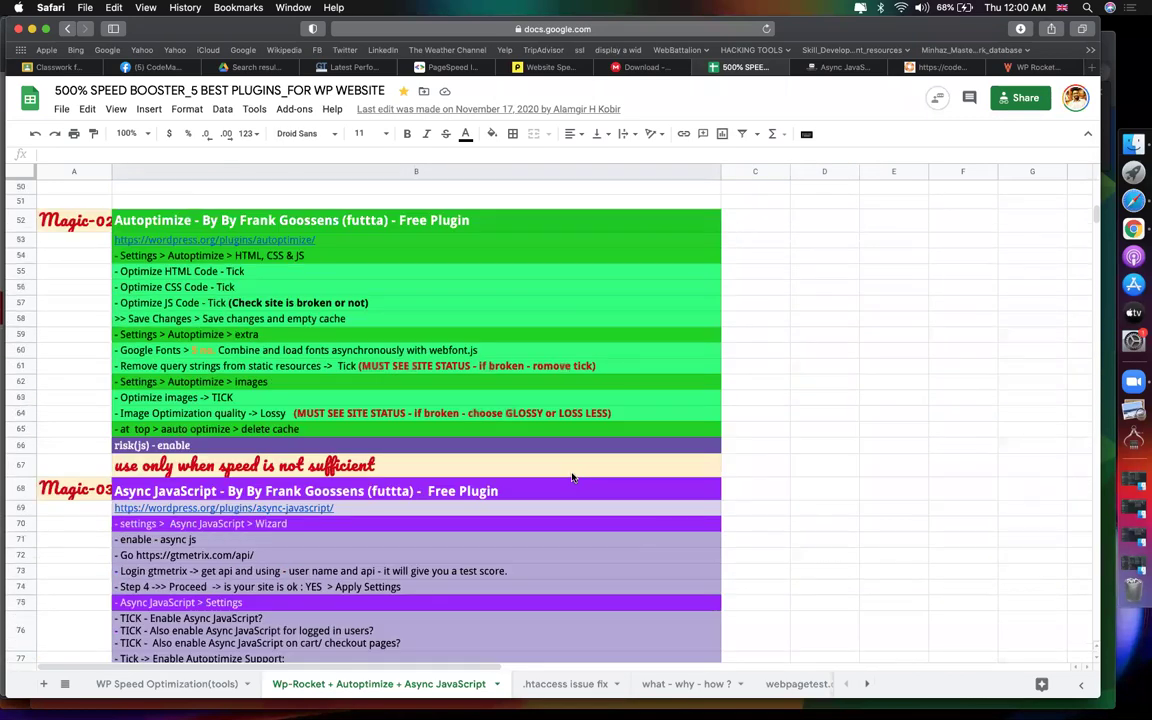
scroll(572, 477, "up", 15)
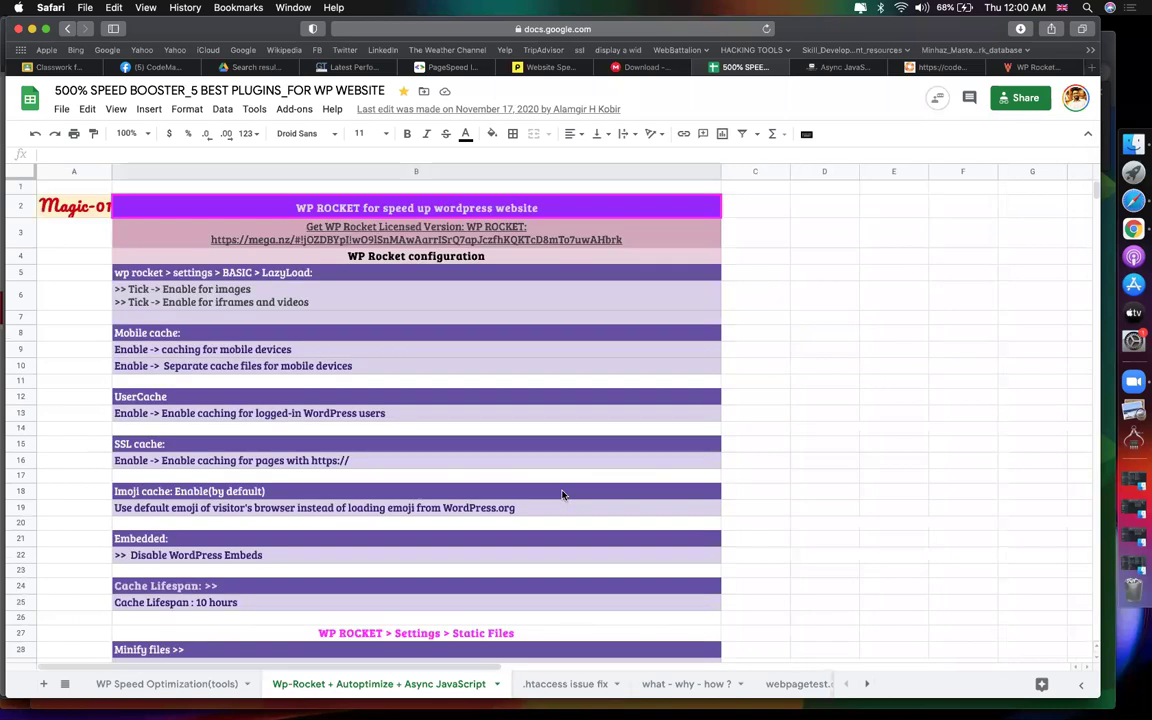
left_click(849, 325)
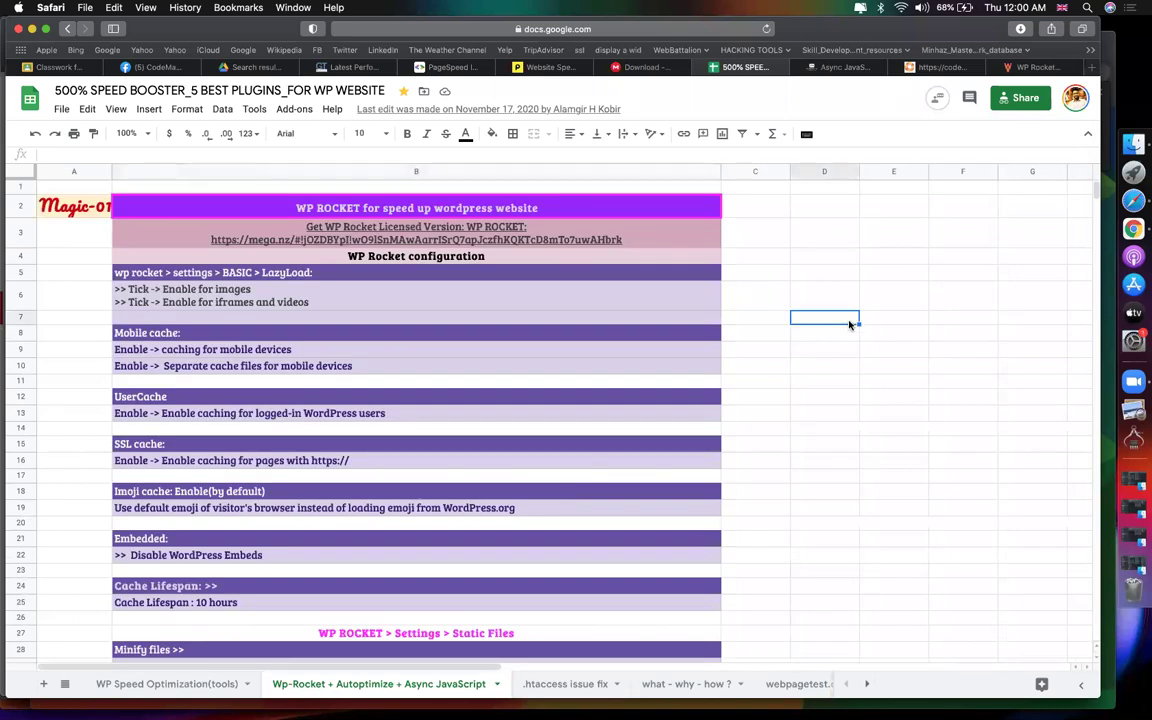
left_click(509, 260)
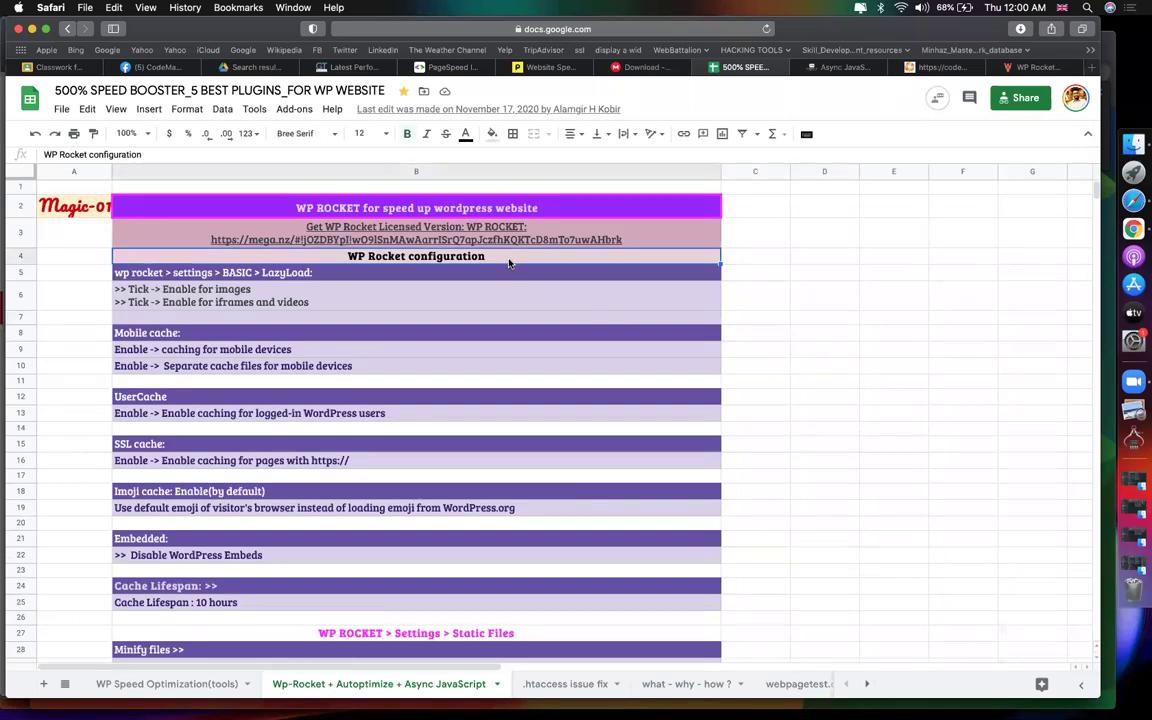
left_click(863, 400)
scroll(556, 527, "down", 3)
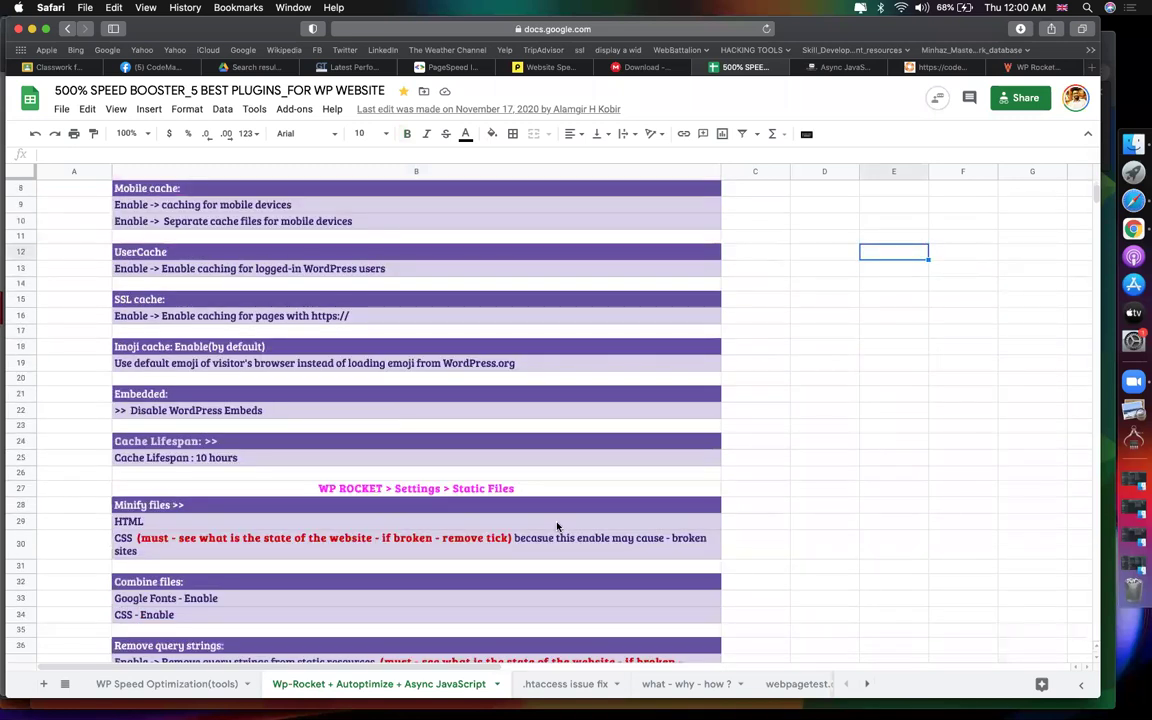
scroll(557, 526, "down", 10)
scroll(488, 468, "up", 10)
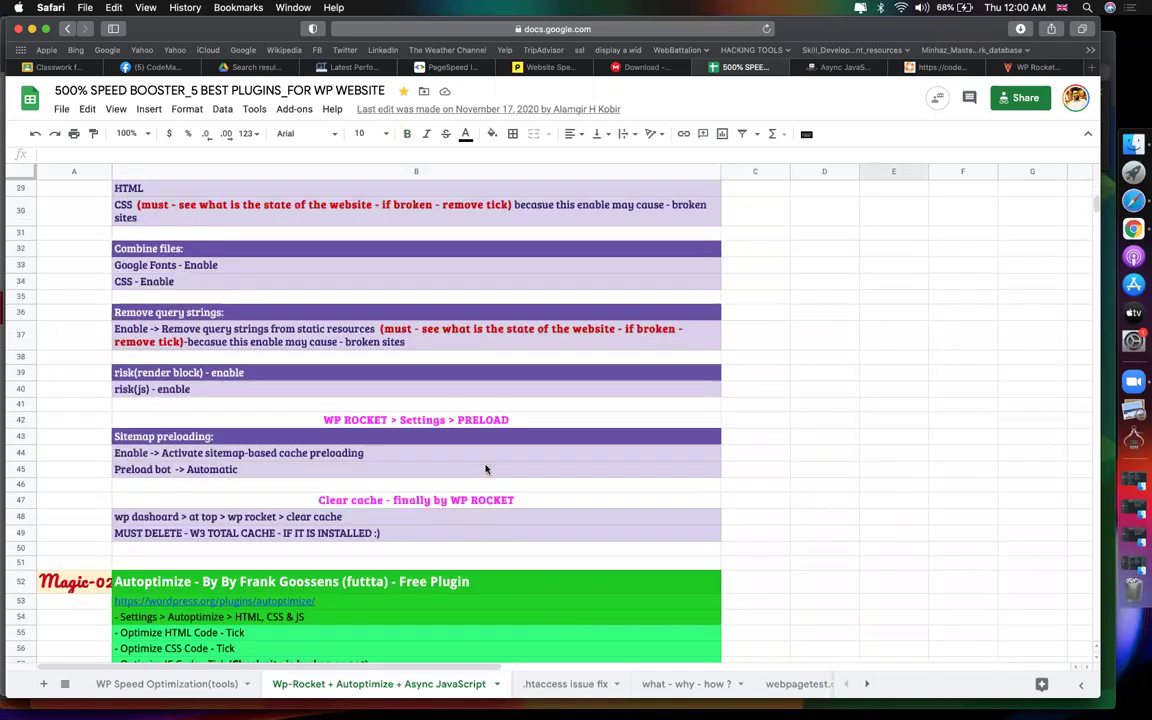
left_click(350, 68)
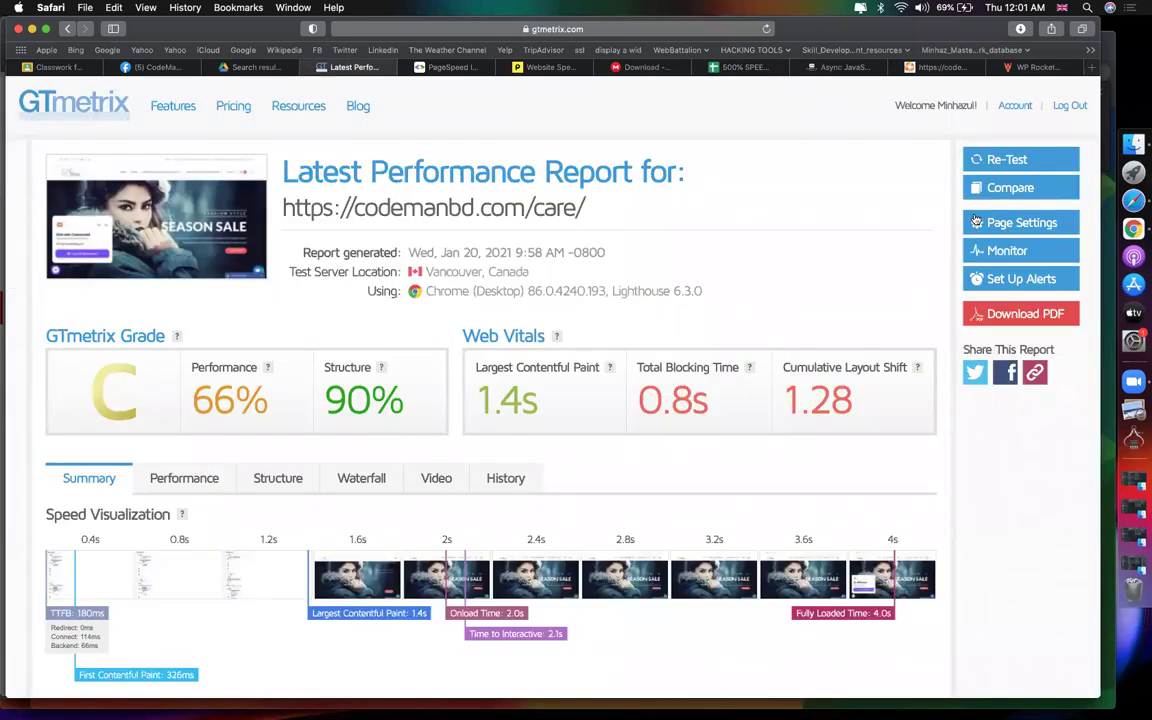
left_click(990, 160)
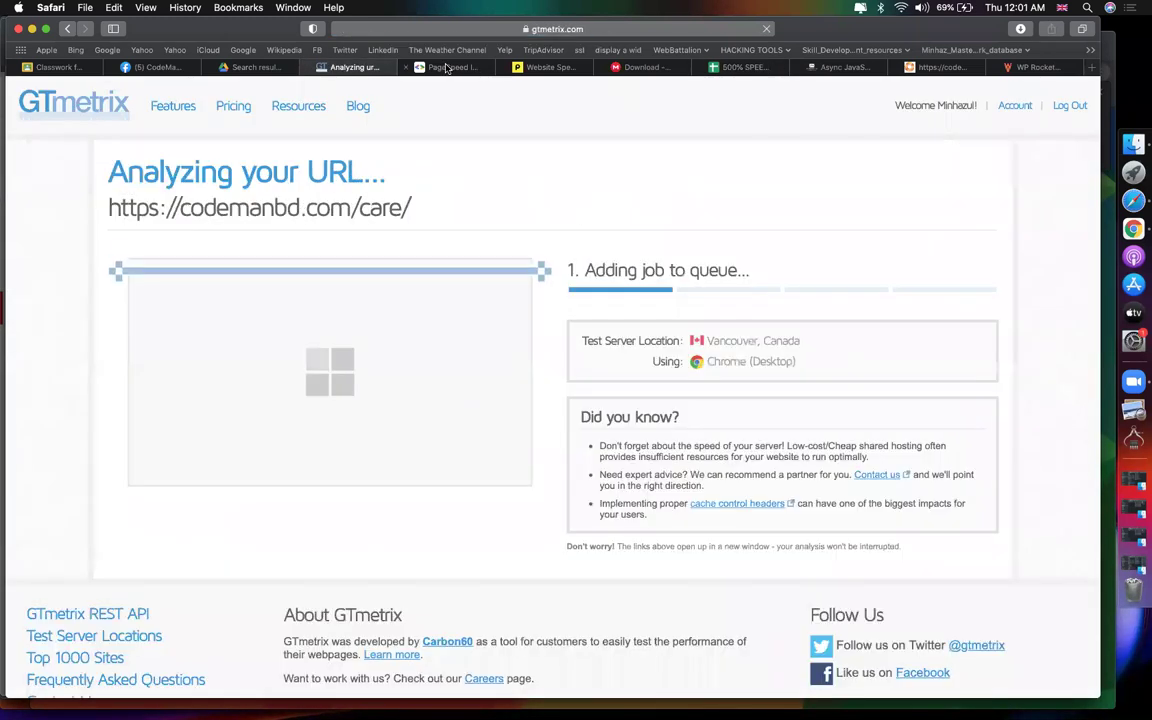
left_click(447, 68)
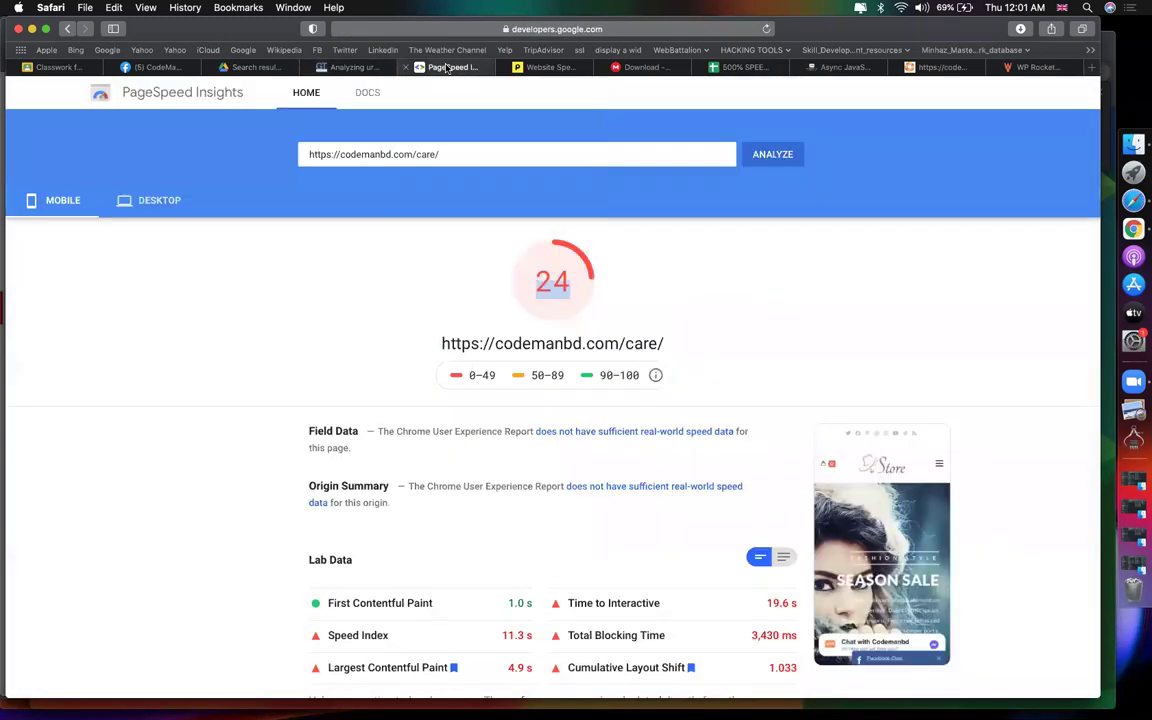
left_click(356, 69)
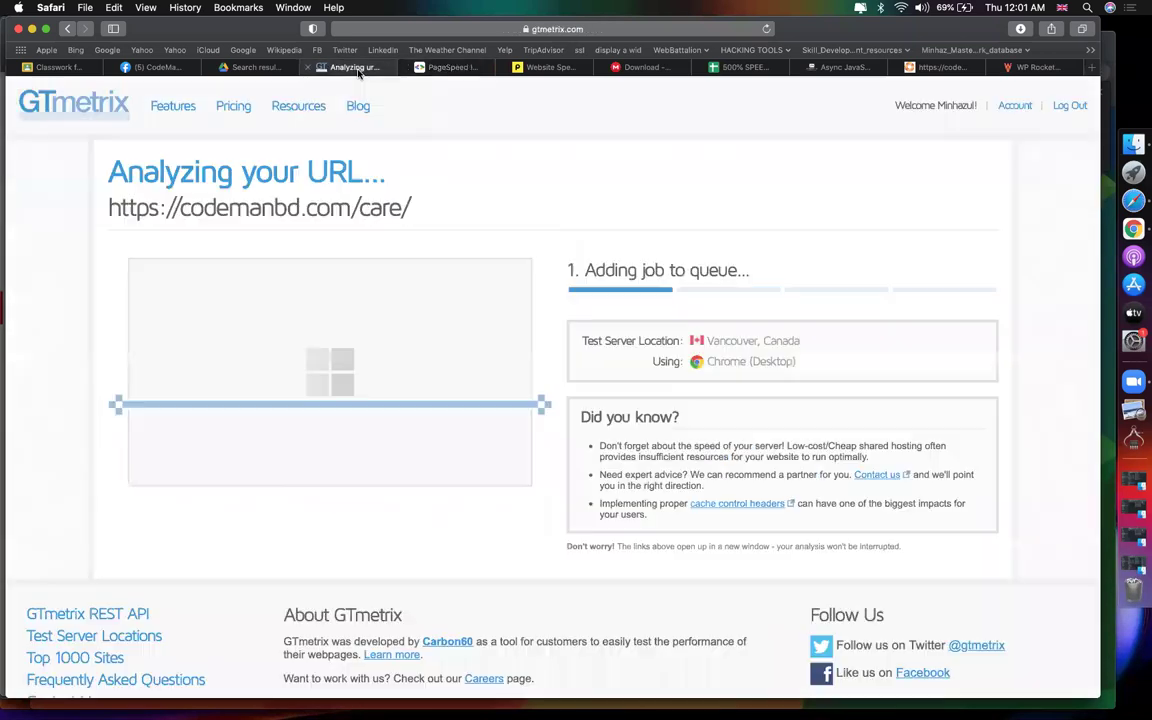
Reload the store's home page and check how its sections load from the footer up to the banner
left_click(946, 67)
left_click(767, 29)
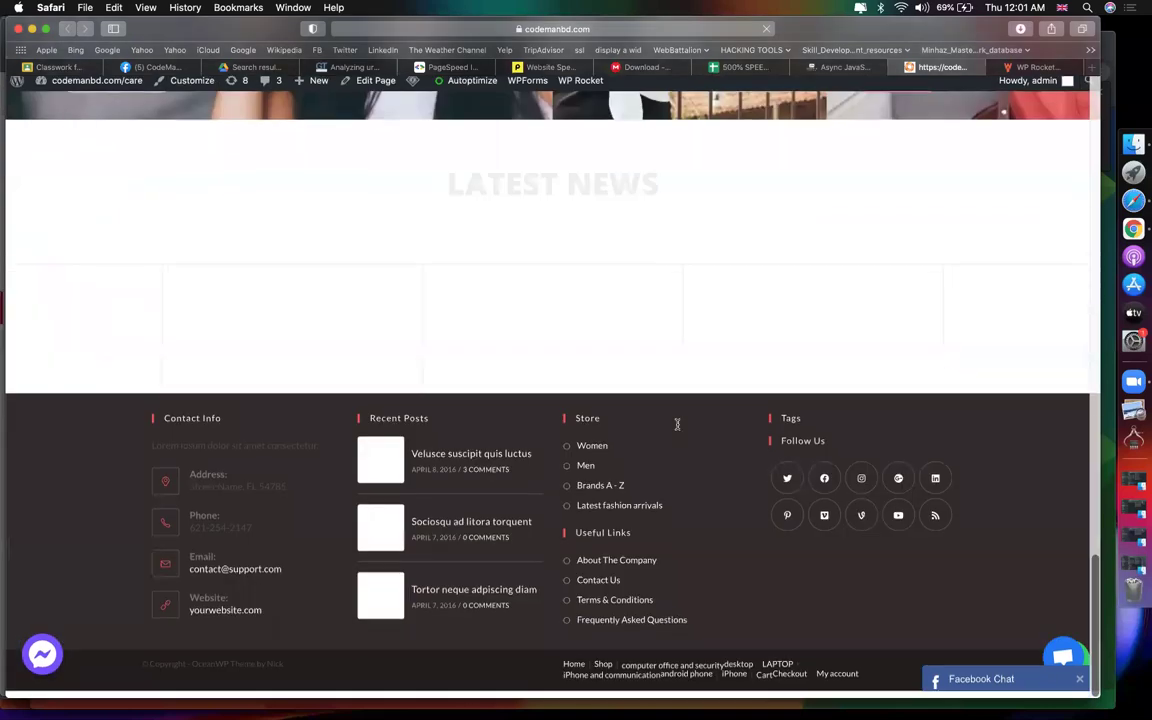
scroll(677, 424, "down", 15)
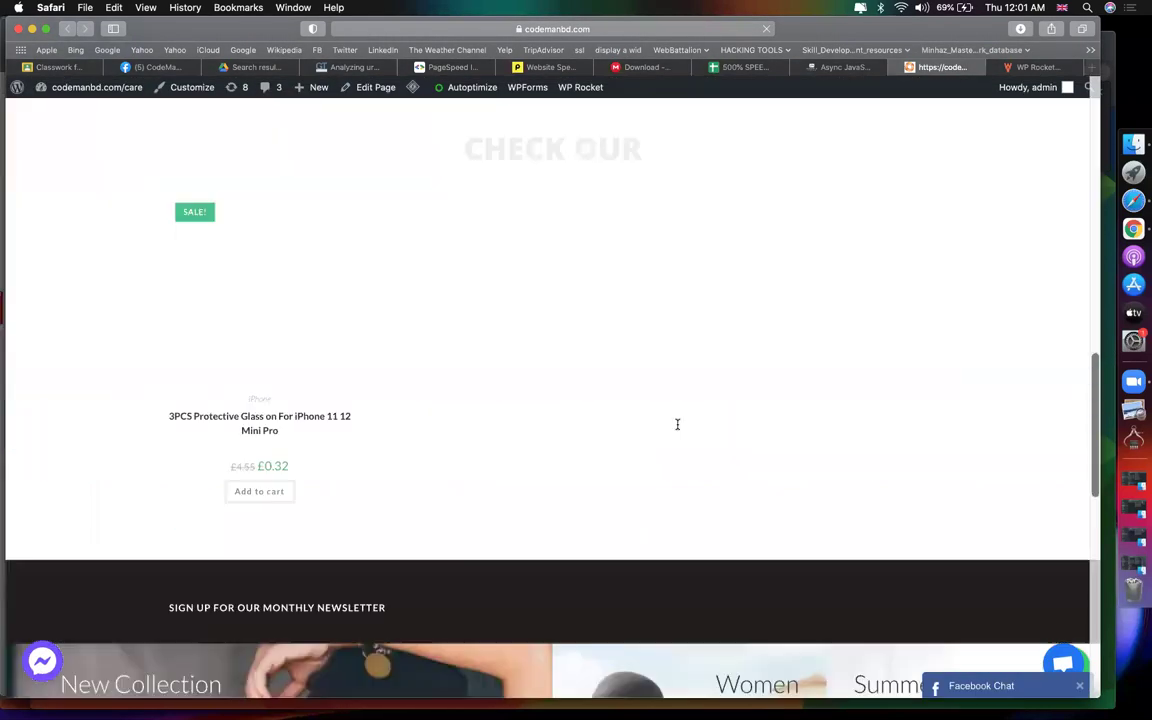
scroll(677, 424, "up", 14)
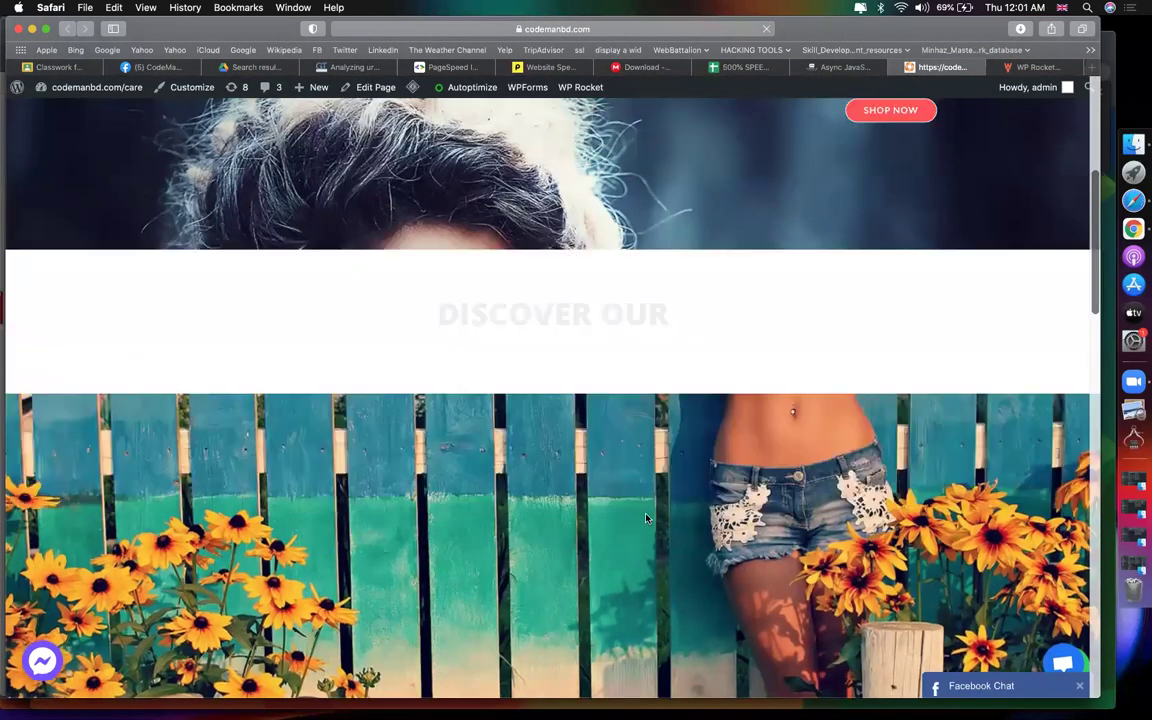
scroll(645, 517, "down", 5)
scroll(645, 517, "up", 10)
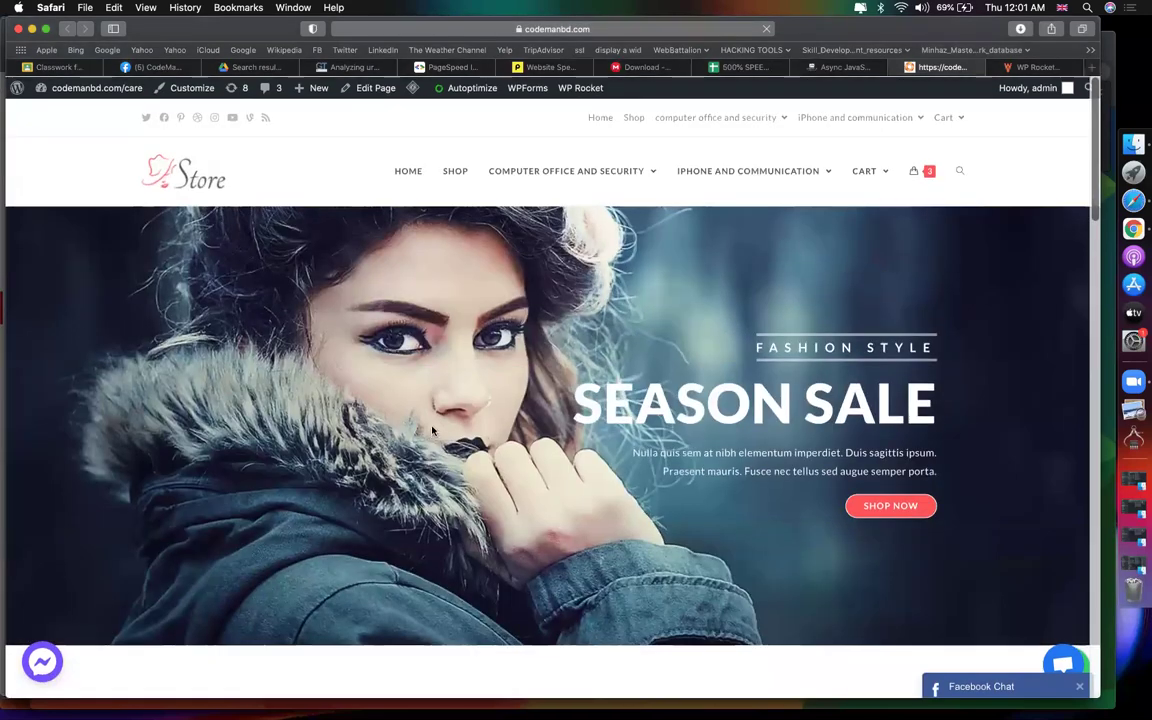
Inspect the reloaded home page's best-selling, new arrivals, blog and footer sections for broken content
scroll(580, 446, "down", 4)
scroll(580, 446, "down", 8)
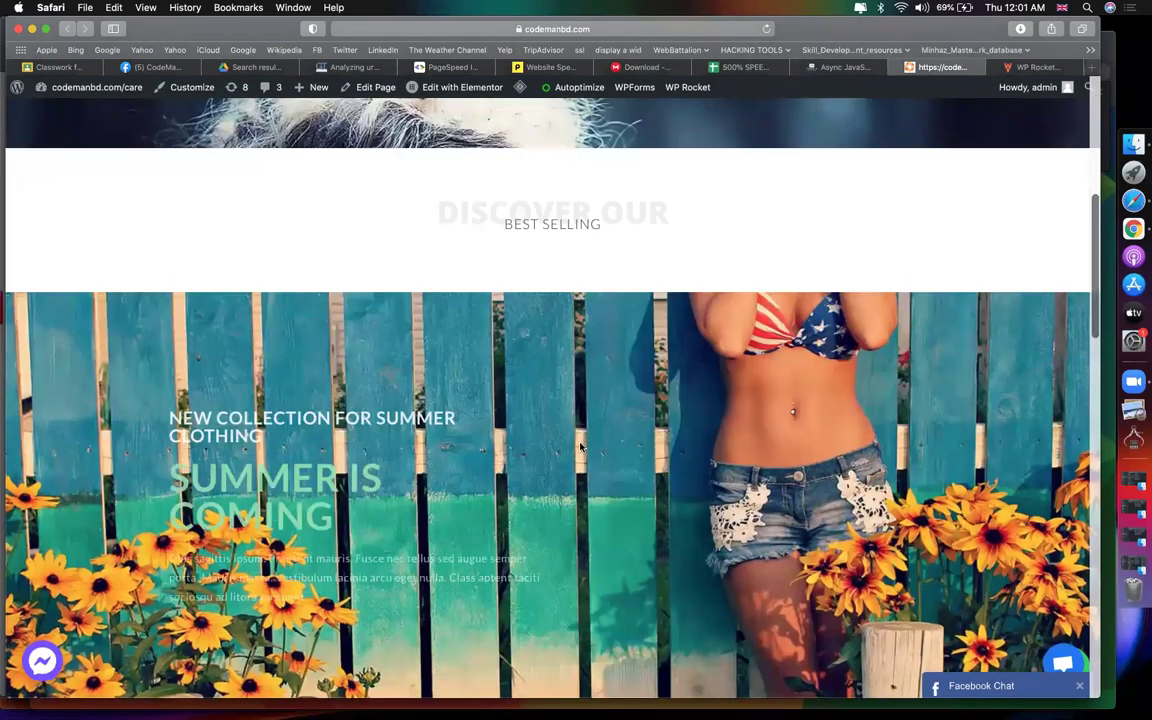
scroll(350, 455, "down", 3)
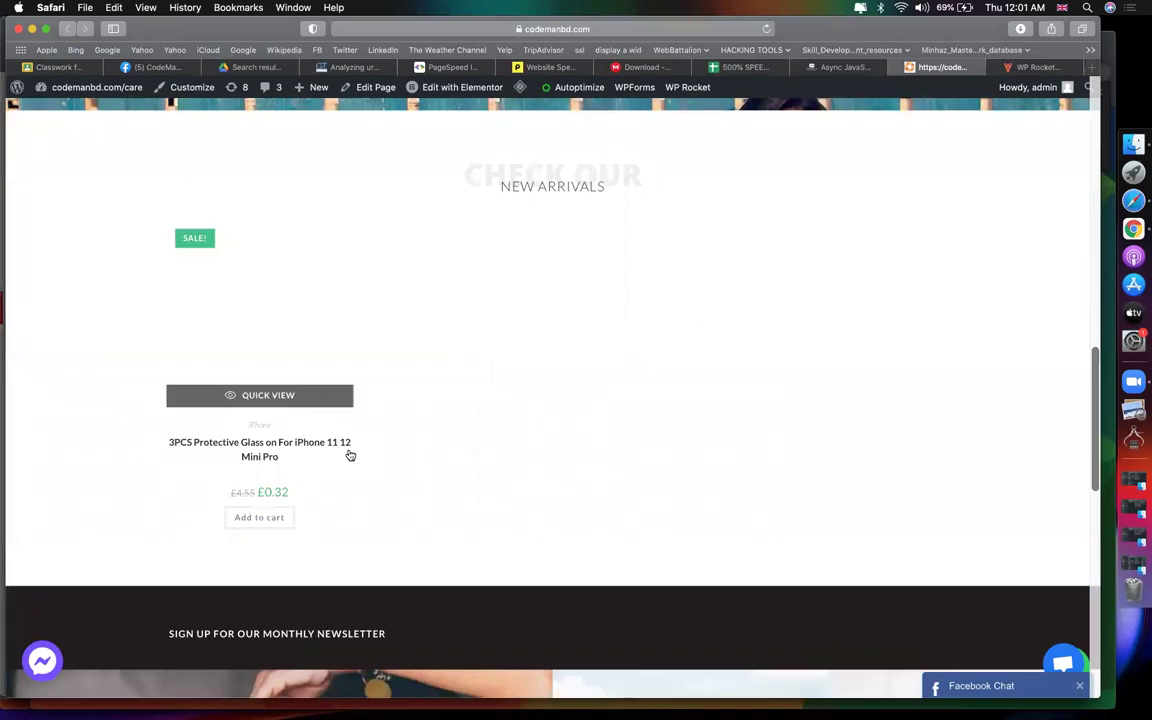
scroll(350, 452, "up", 4)
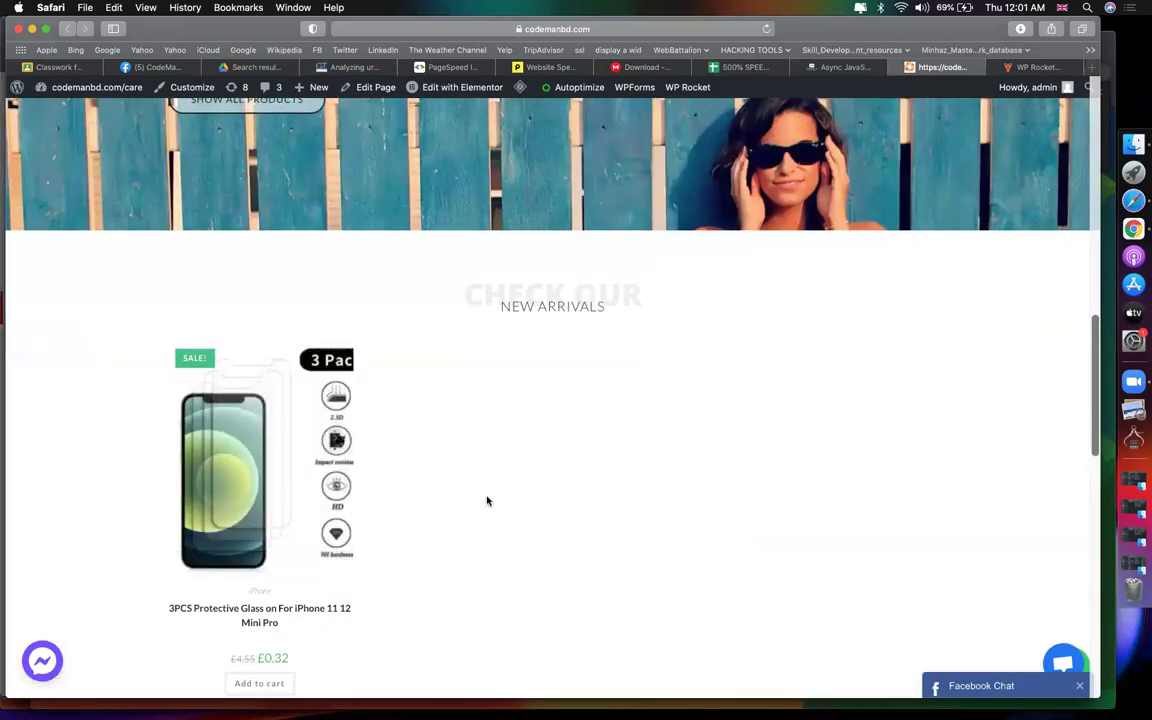
scroll(485, 500, "down", 8)
scroll(374, 586, "down", 5)
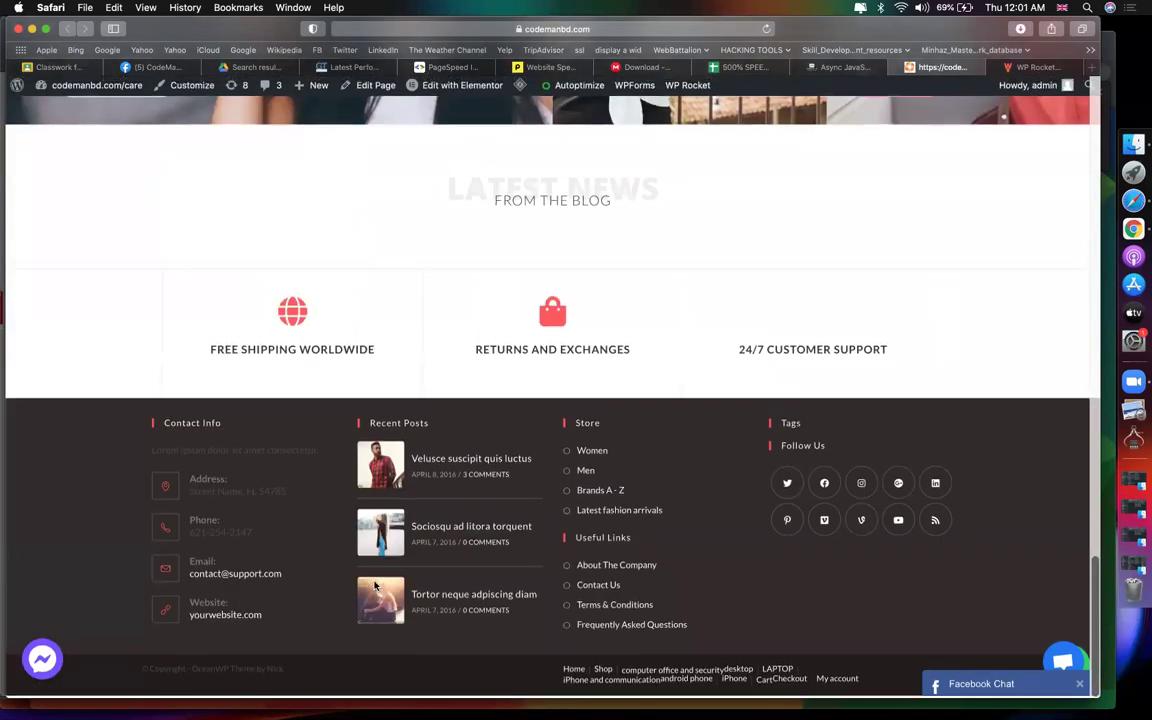
scroll(684, 368, "up", 20)
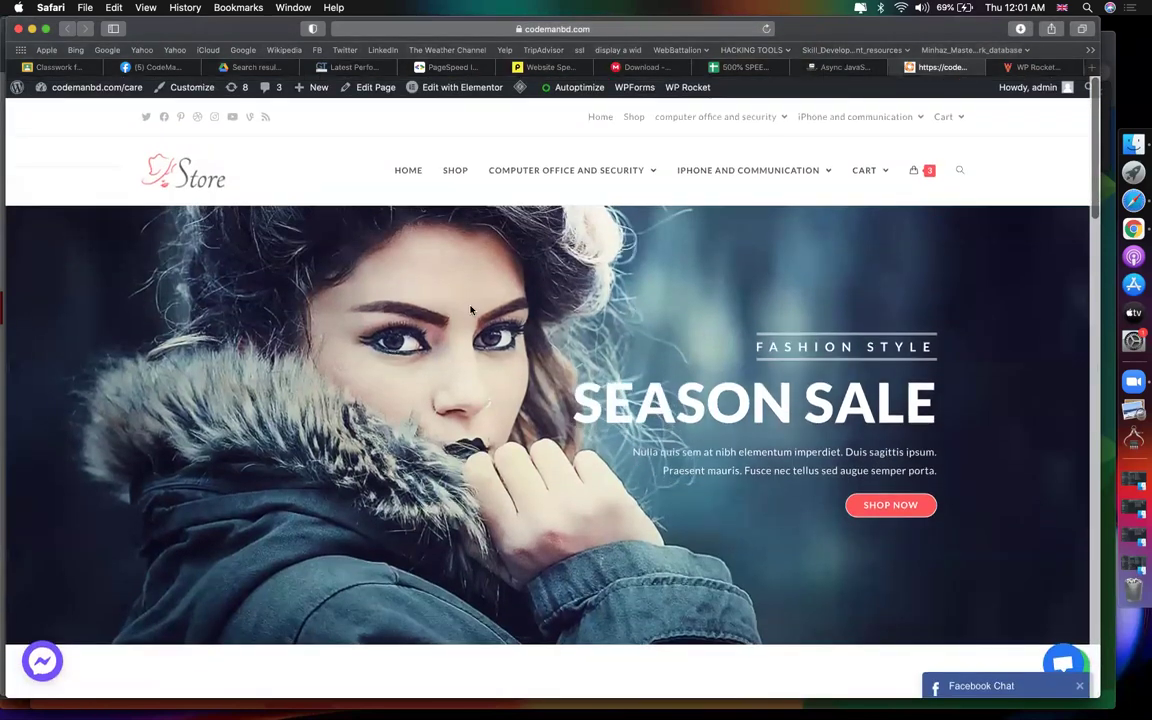
Return to the Async JavaScript settings page and look over its enable options and selected method
left_click(845, 68)
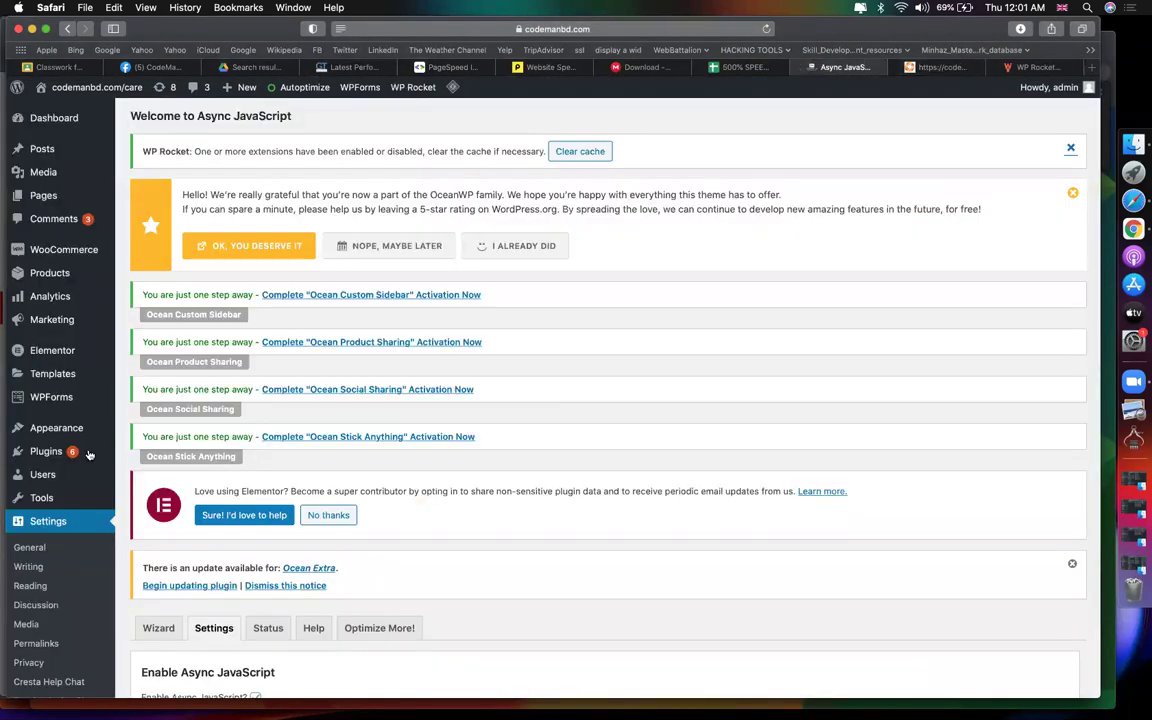
mouse_move(84, 457)
scroll(133, 490, "down", 15)
scroll(135, 540, "up", 15)
scroll(460, 470, "down", 5)
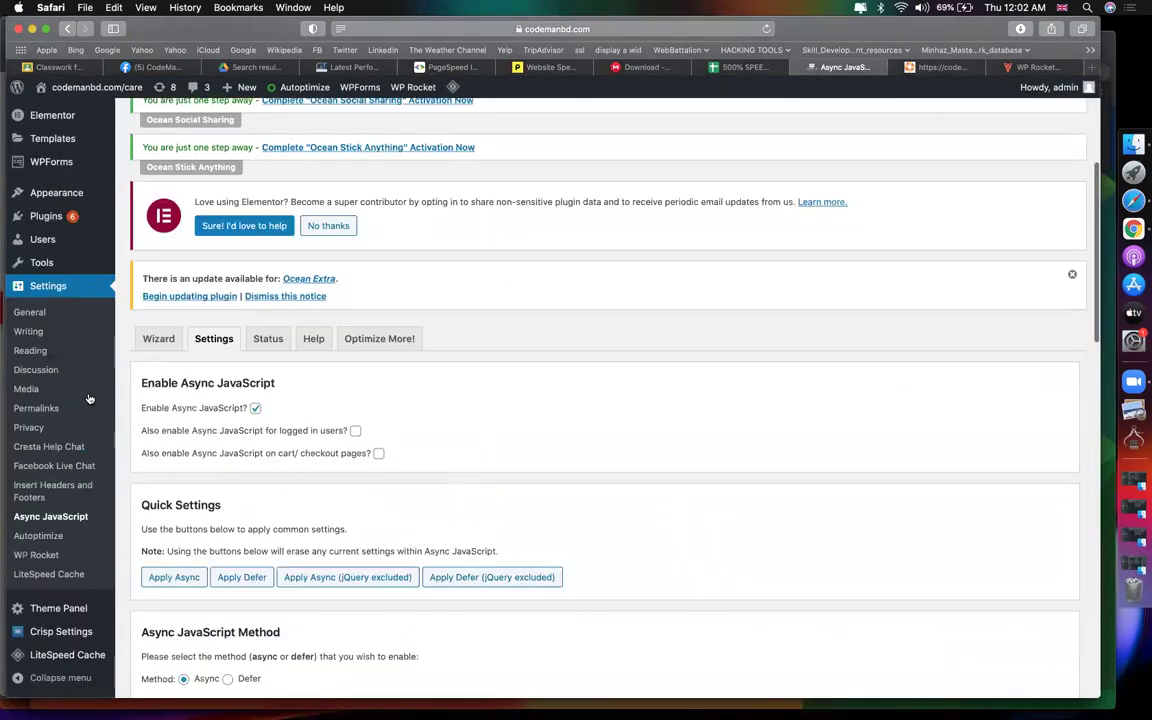
Search the directory of new plugins to add for "wp file manager"
mouse_move(63, 222)
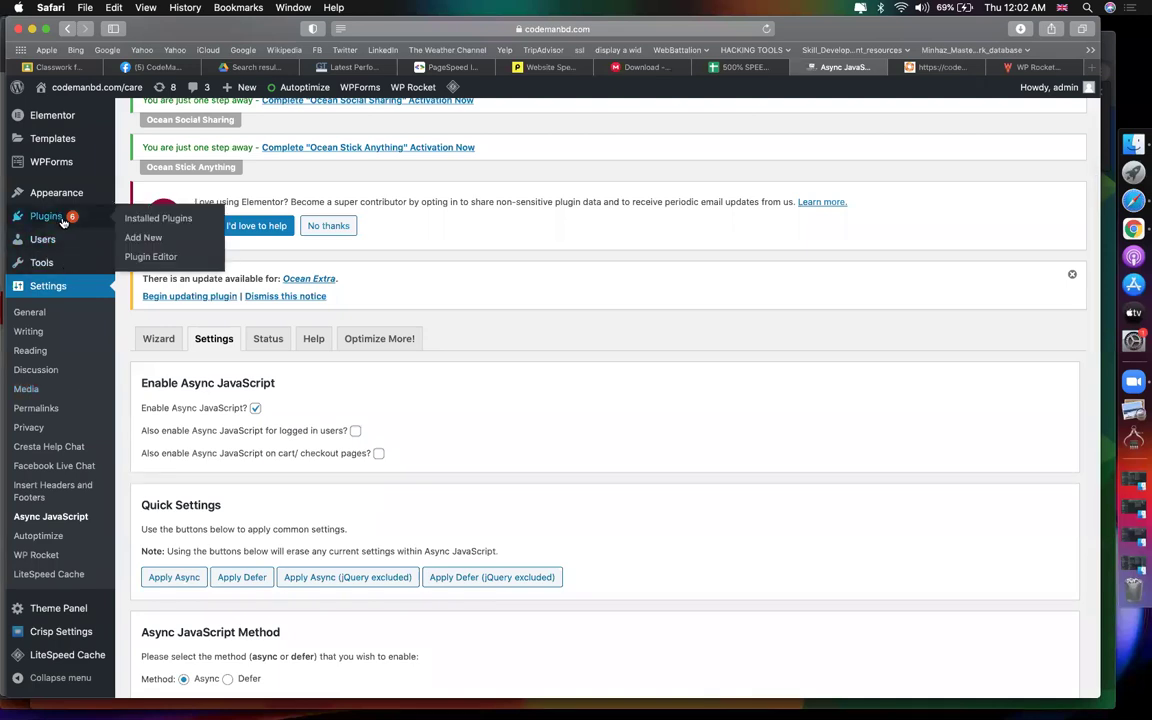
left_click(136, 237)
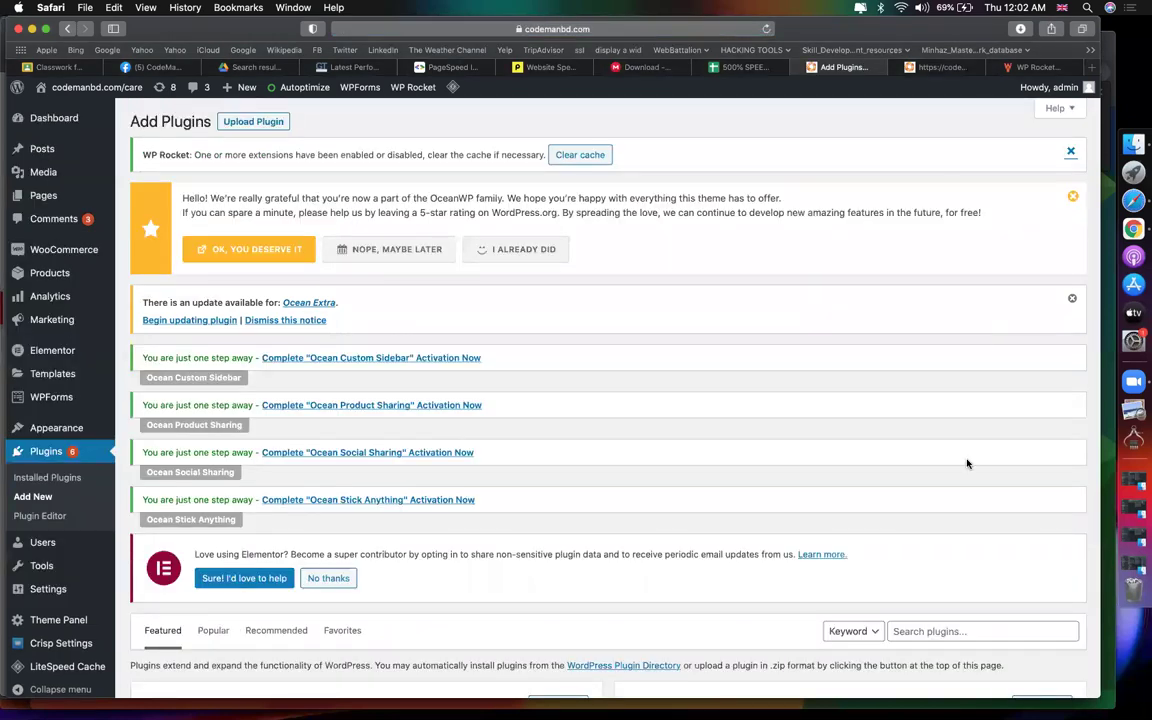
scroll(966, 463, "down", 3)
scroll(967, 463, "down", 4)
left_click(974, 312)
type("wp file manager")
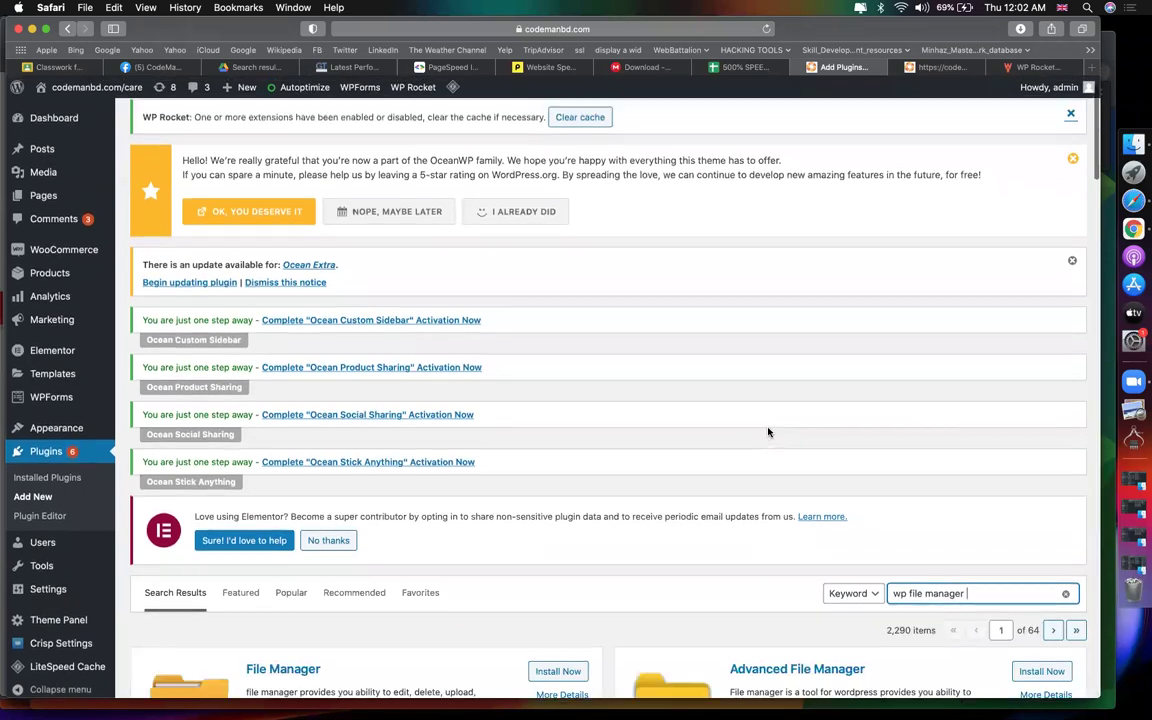
Install and activate the File Manager plugin by mndpsingh287
scroll(768, 432, "down", 5)
left_click(558, 181)
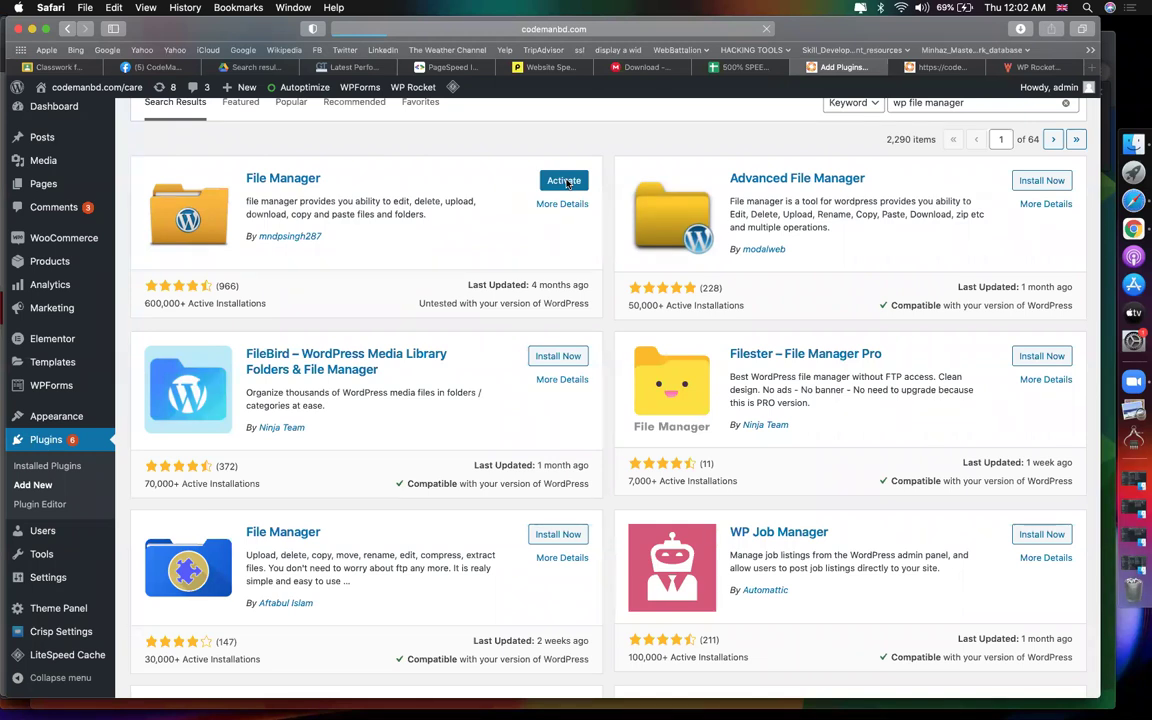
left_click(564, 181)
scroll(157, 513, "down", 4)
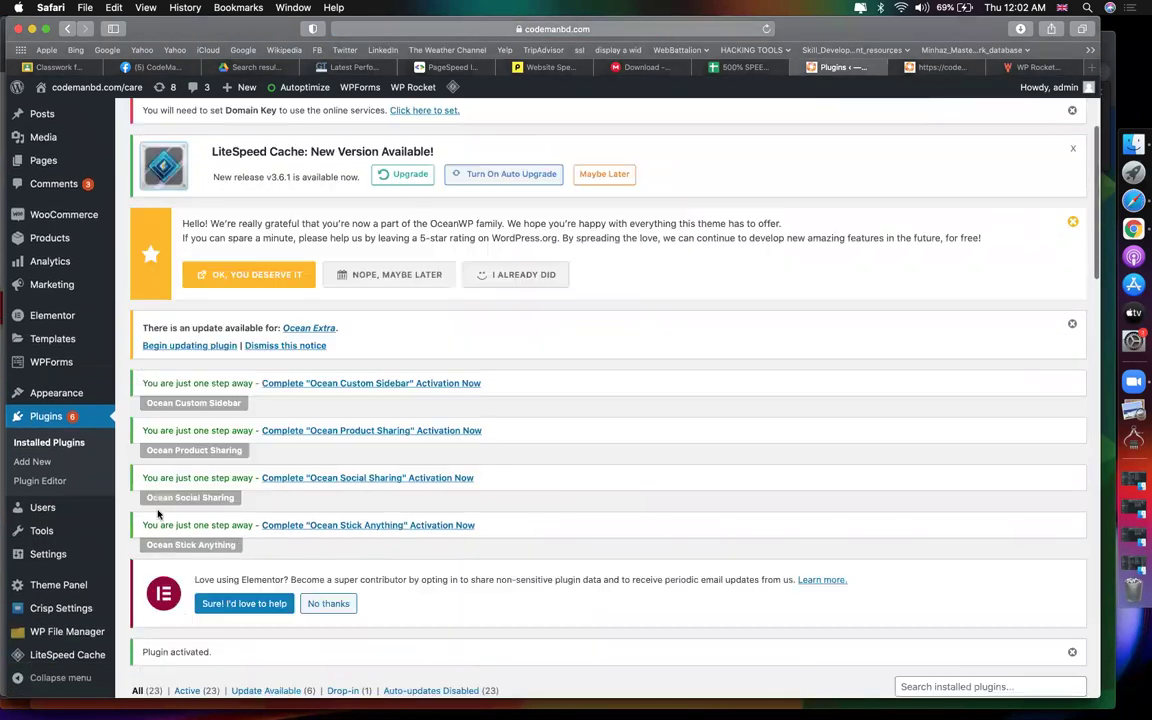
Open WP File Manager, dismiss its welcome form and bring the care folder's file list into view
left_click(88, 630)
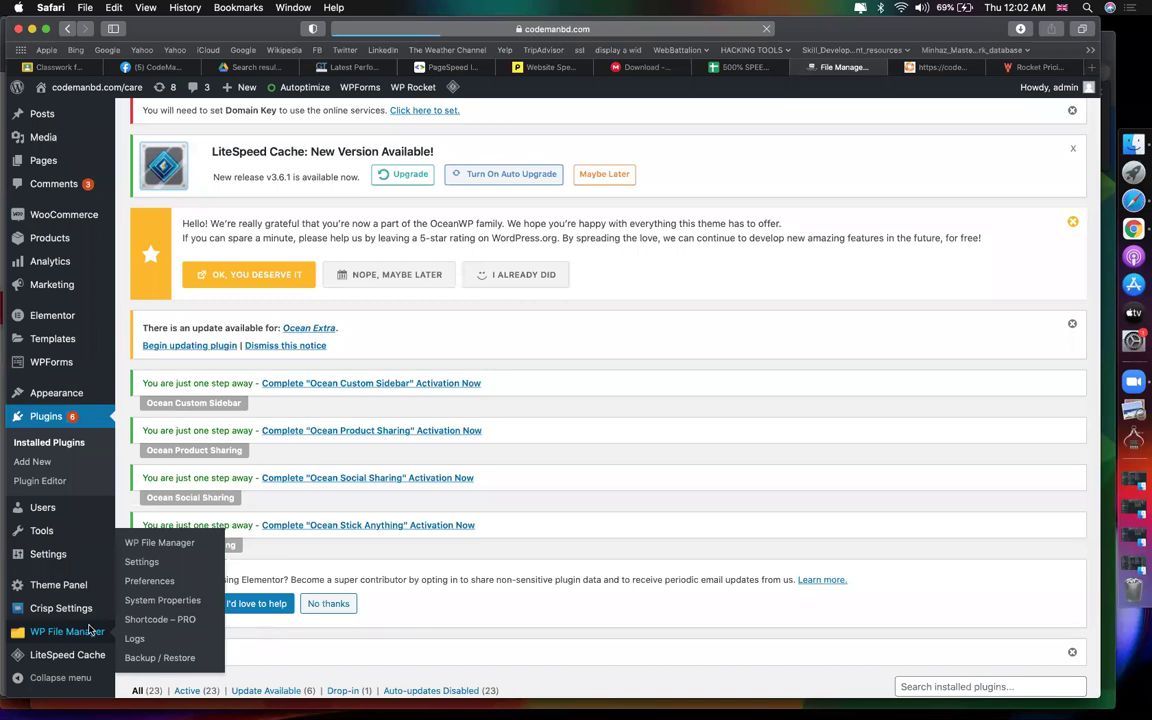
left_click(89, 630)
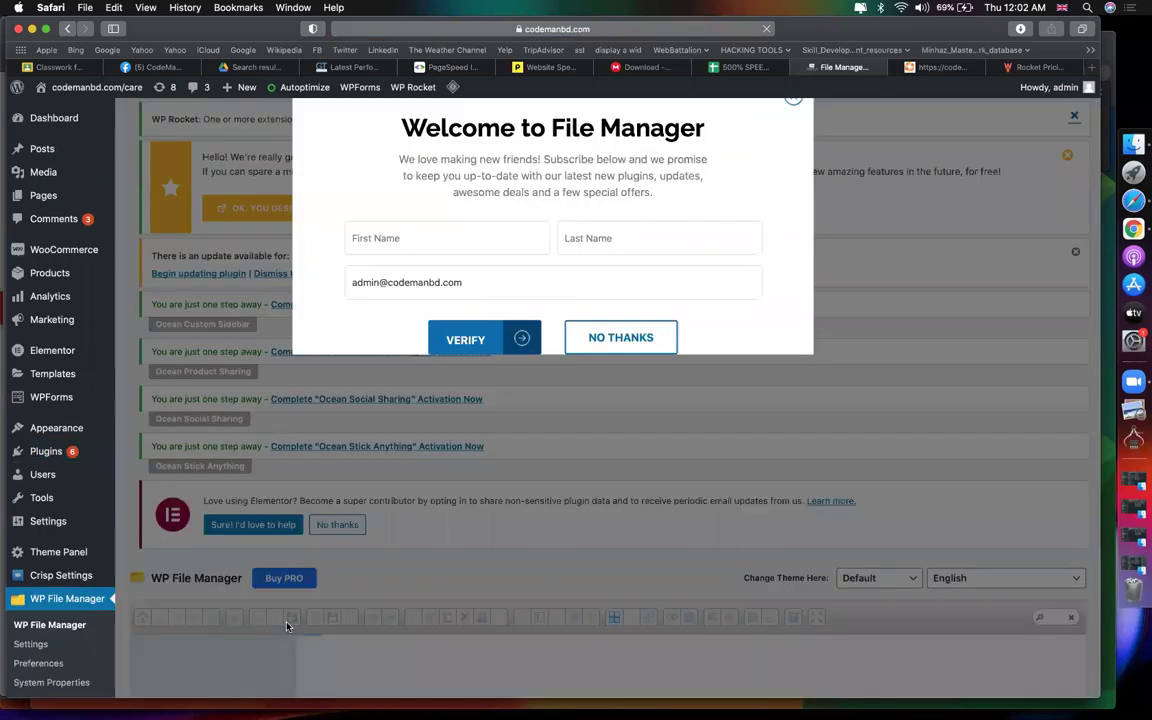
left_click(706, 205)
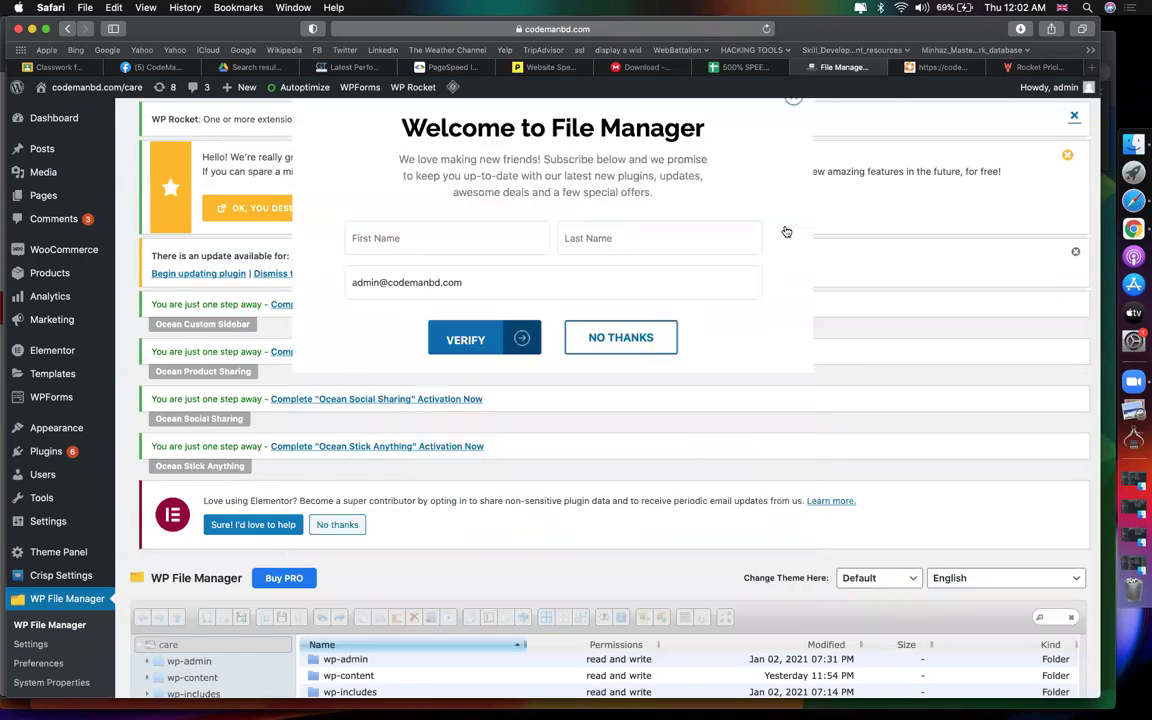
scroll(663, 393, "down", 5)
scroll(400, 420, "up", 3)
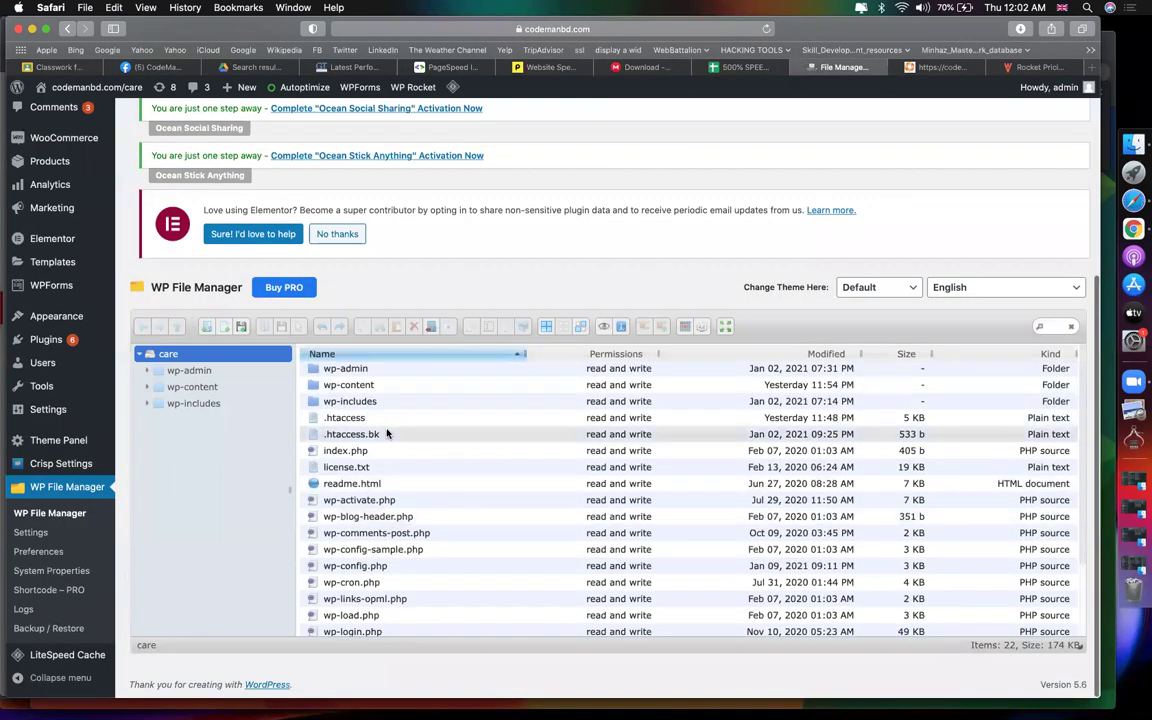
Open the .htaccess file from the care folder in the code editor
left_click(346, 419)
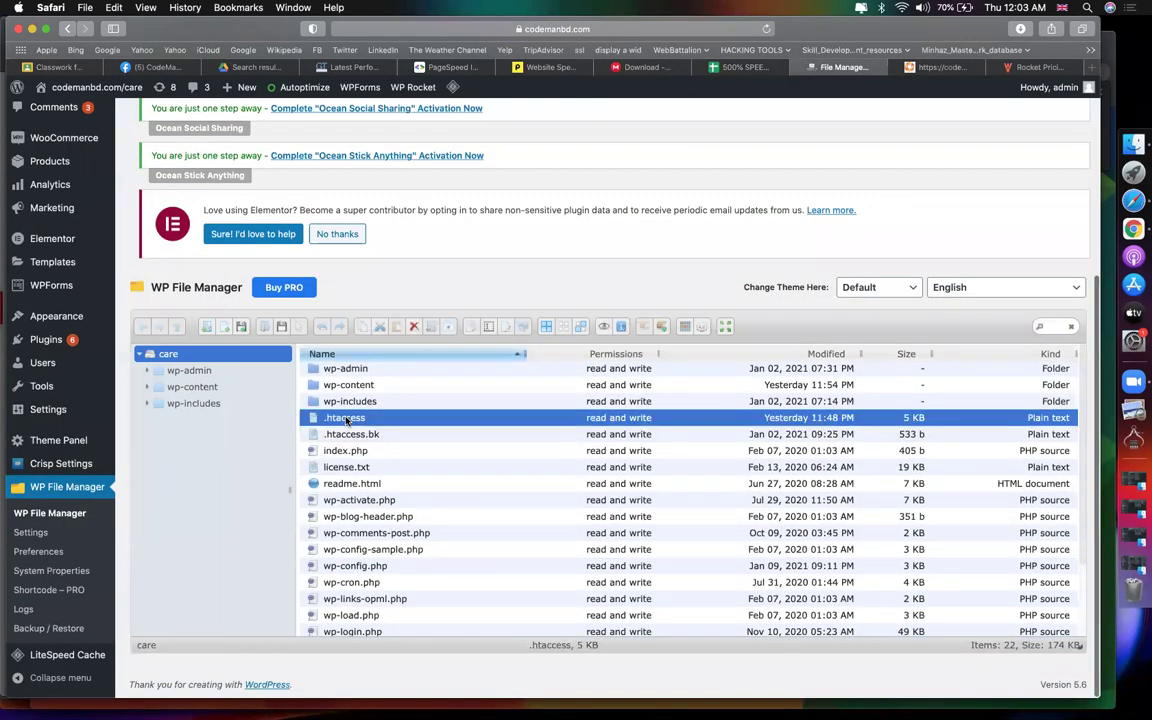
right_click(346, 421)
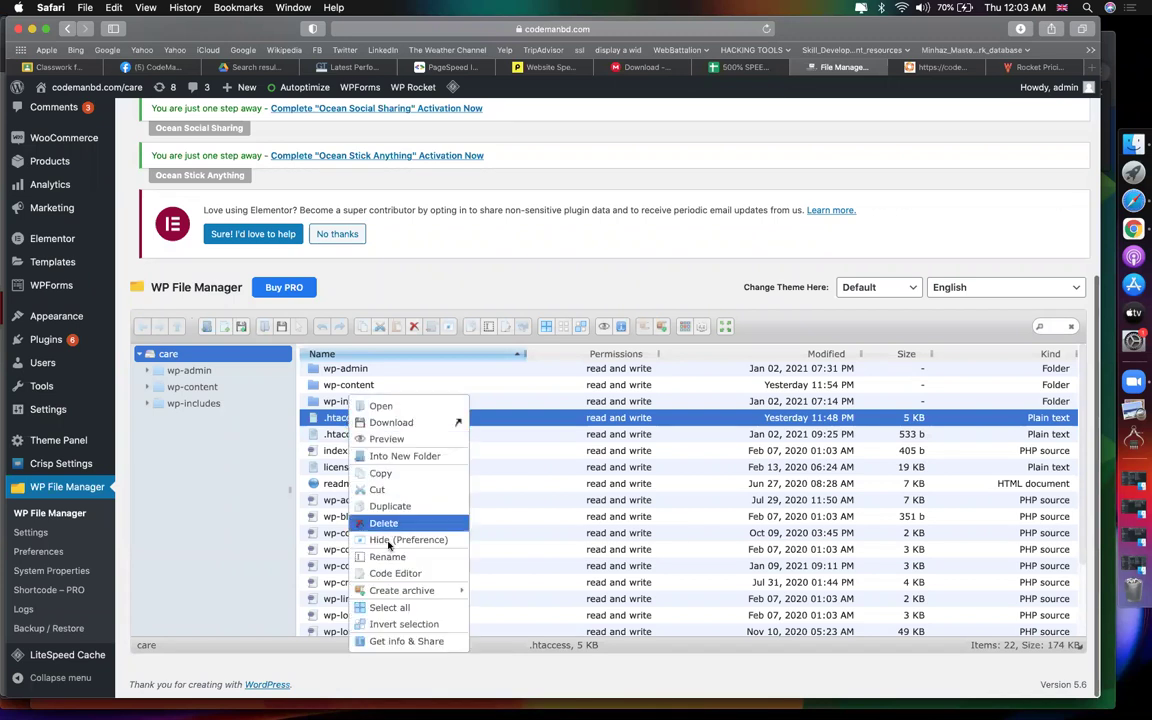
left_click(393, 573)
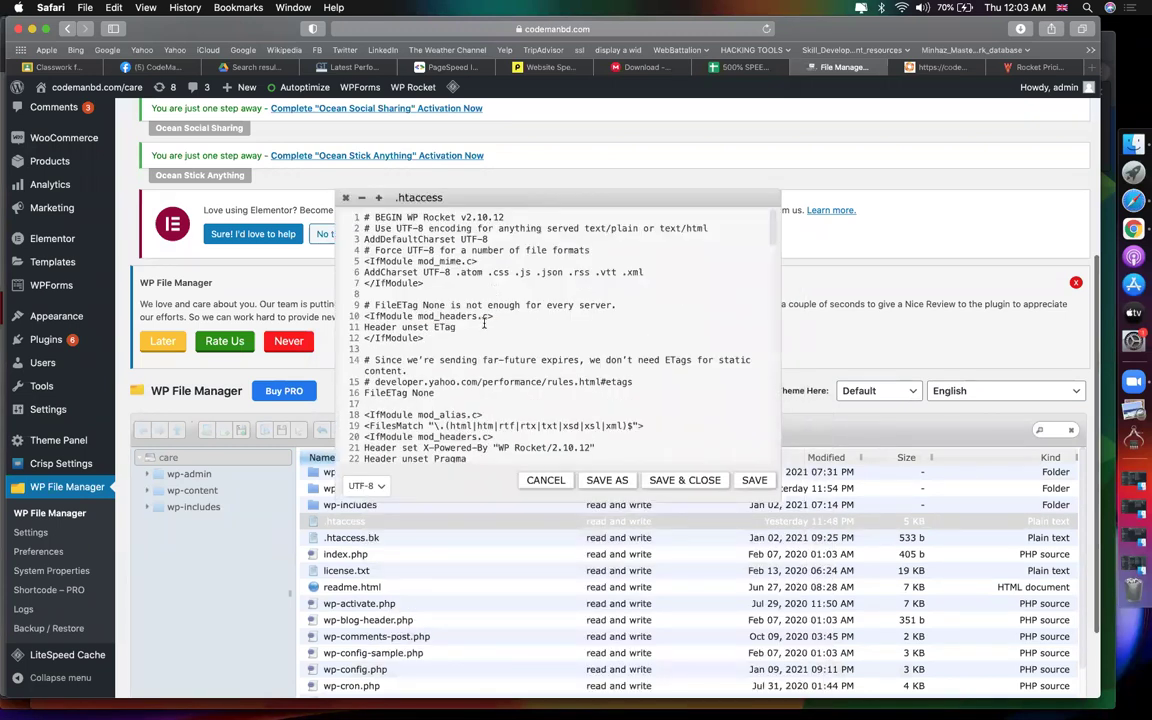
Read through the .htaccess code down to the LiteSpeed and WordPress blocks, enlarging the editor window
scroll(484, 322, "down", 10)
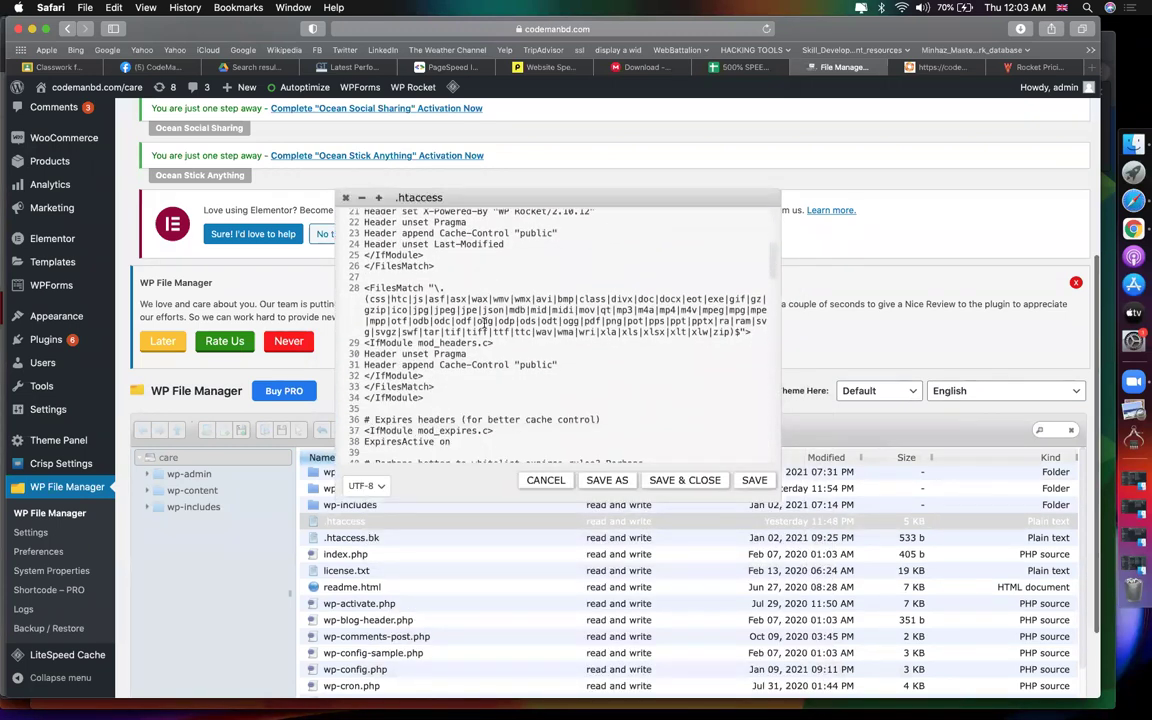
scroll(484, 322, "down", 3)
scroll(407, 411, "down", 20)
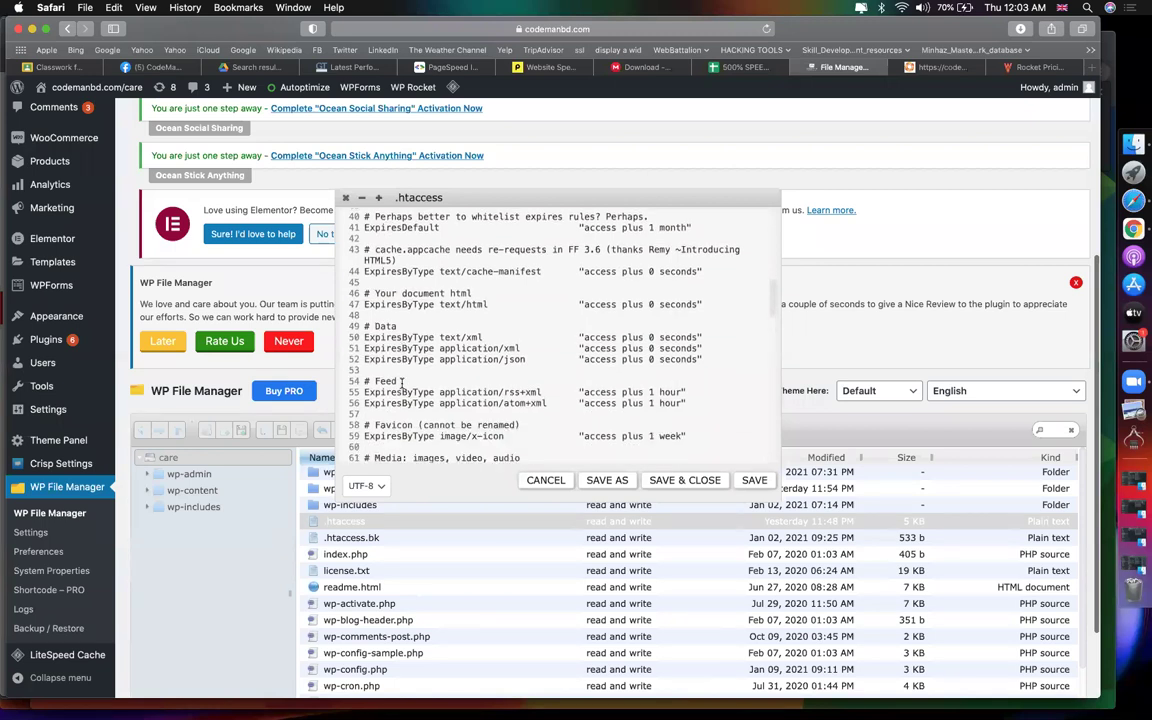
scroll(402, 384, "down", 15)
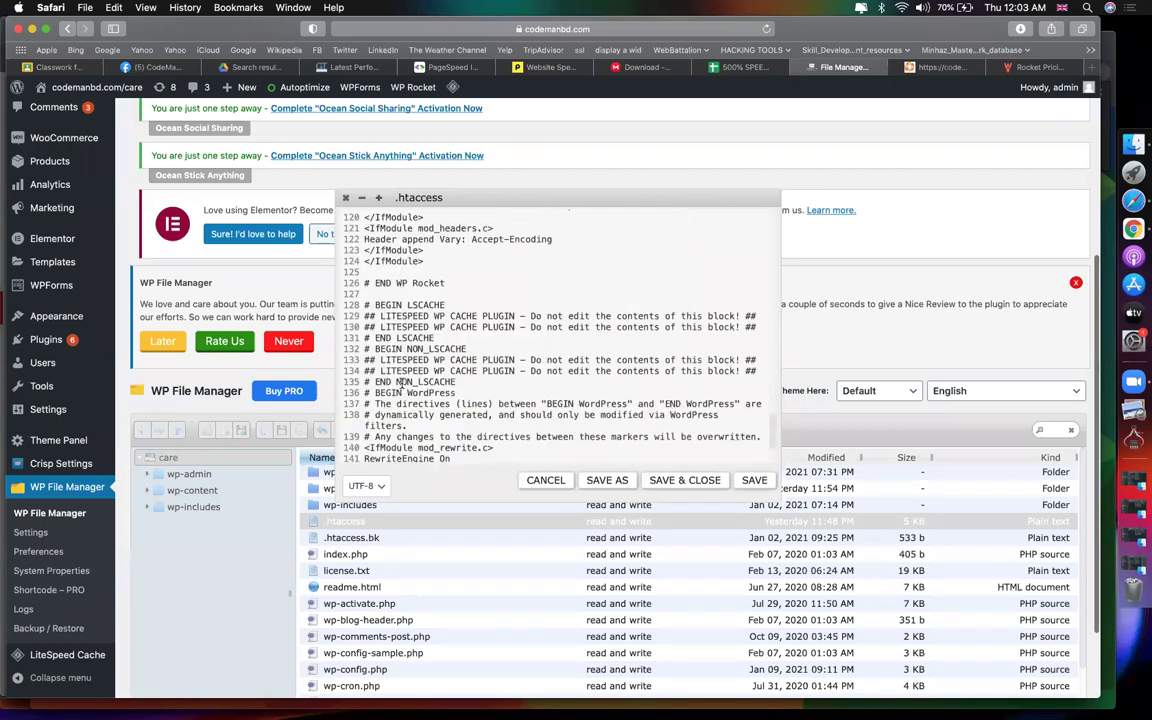
scroll(404, 385, "up", 3)
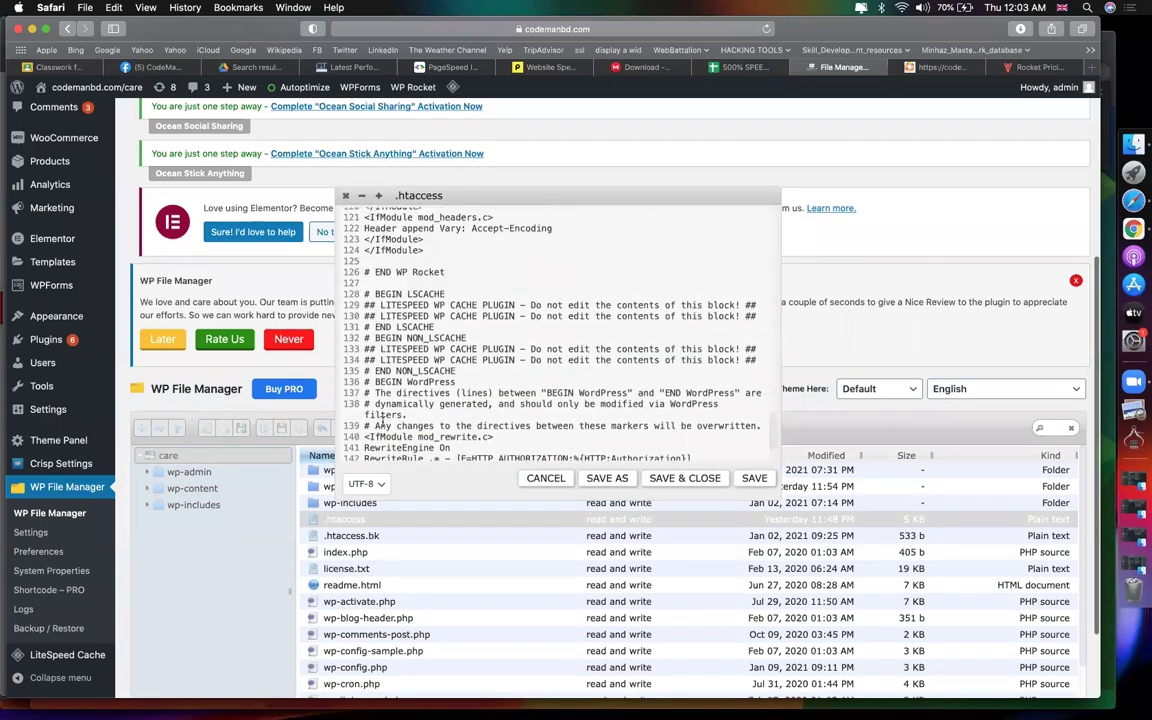
left_click(400, 263)
left_click_drag(431, 276, 400, 272)
scroll(627, 419, "down", 3)
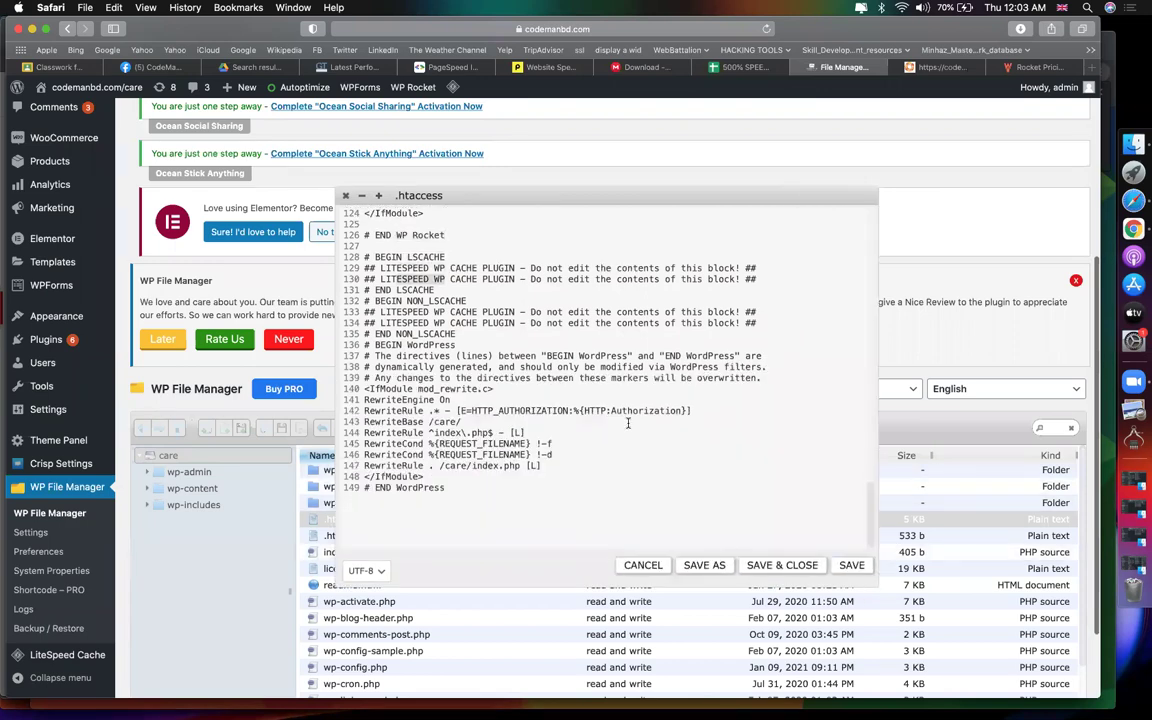
Go back to the beginning of the .htaccess code and look over the WP Rocket rules
scroll(620, 406, "up", 15)
scroll(581, 387, "down", 5)
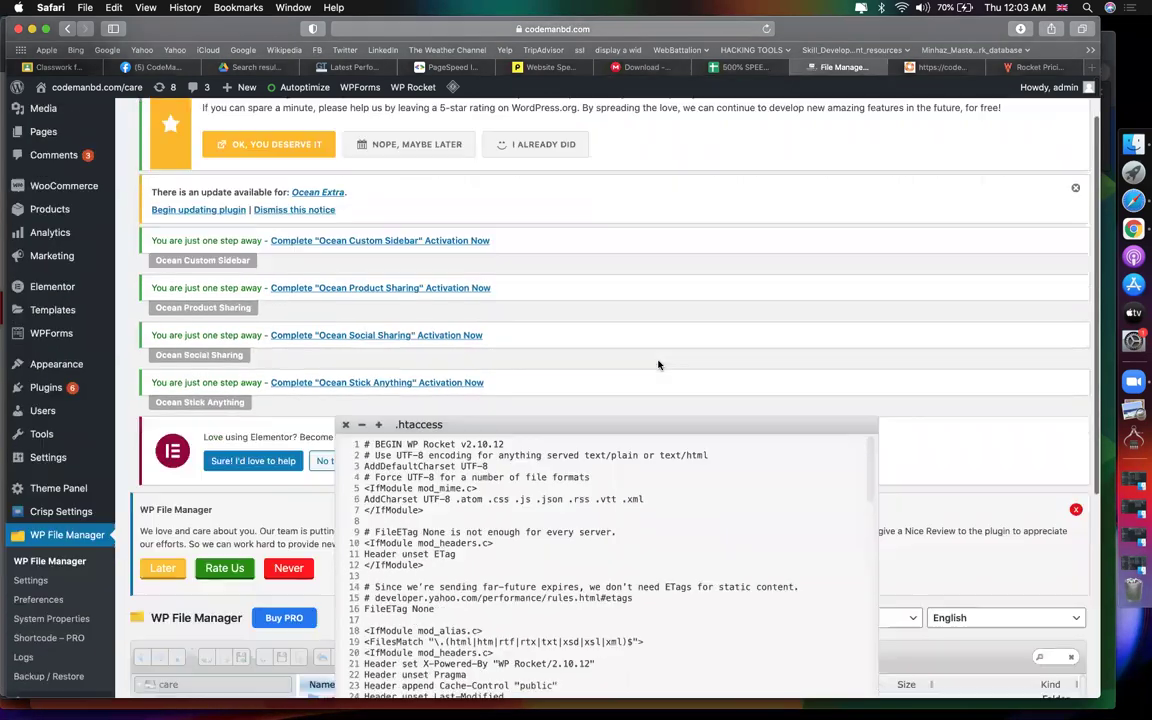
scroll(560, 380, "up", 8)
scroll(560, 481, "down", 5)
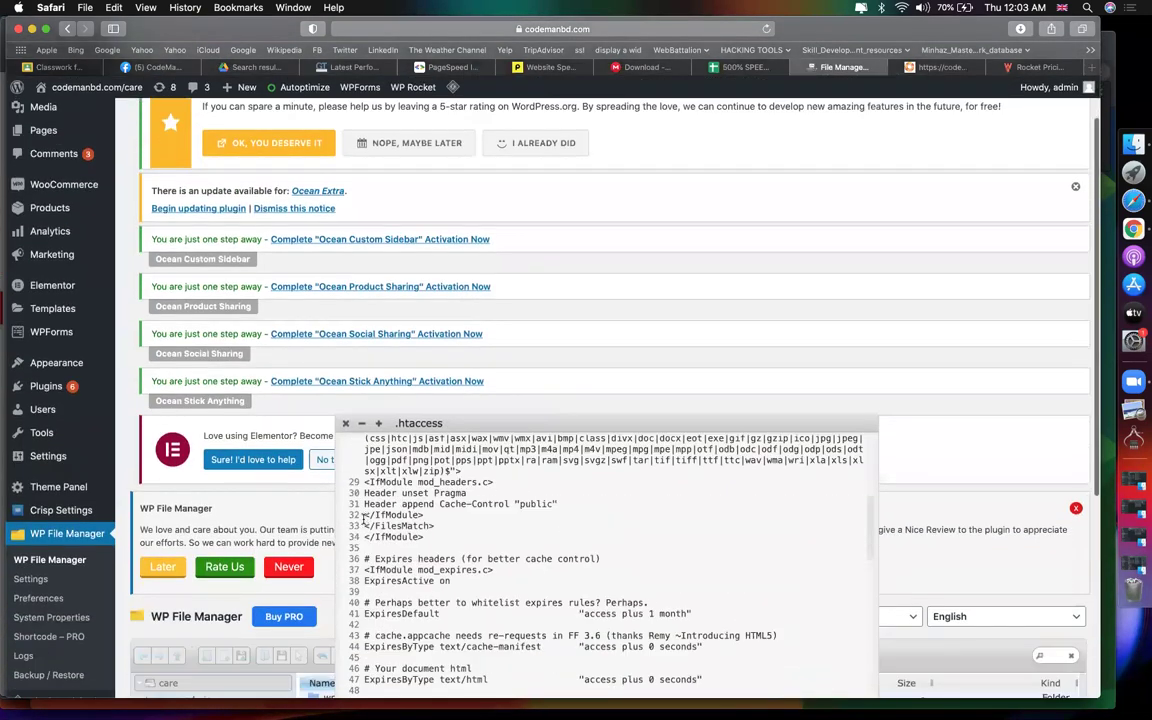
scroll(285, 606, "down", 5)
scroll(547, 377, "up", 10)
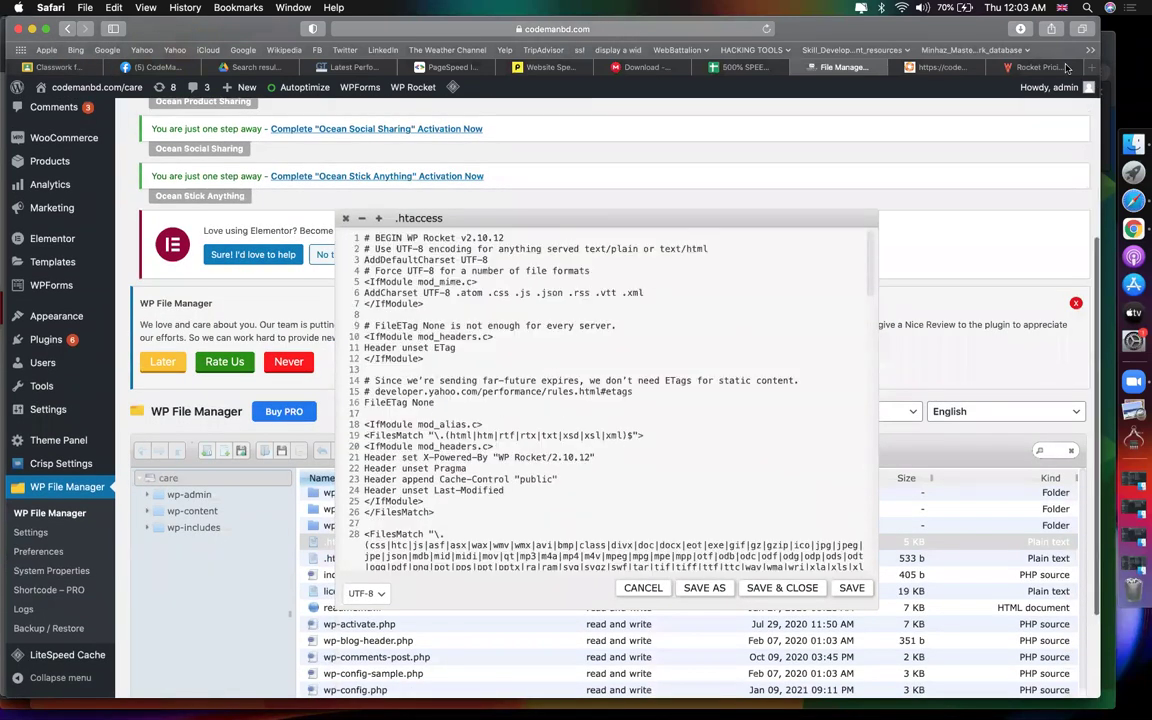
Search the web for "wp htaccess codes" and open the WordPress.org htaccess article
key("super+9")
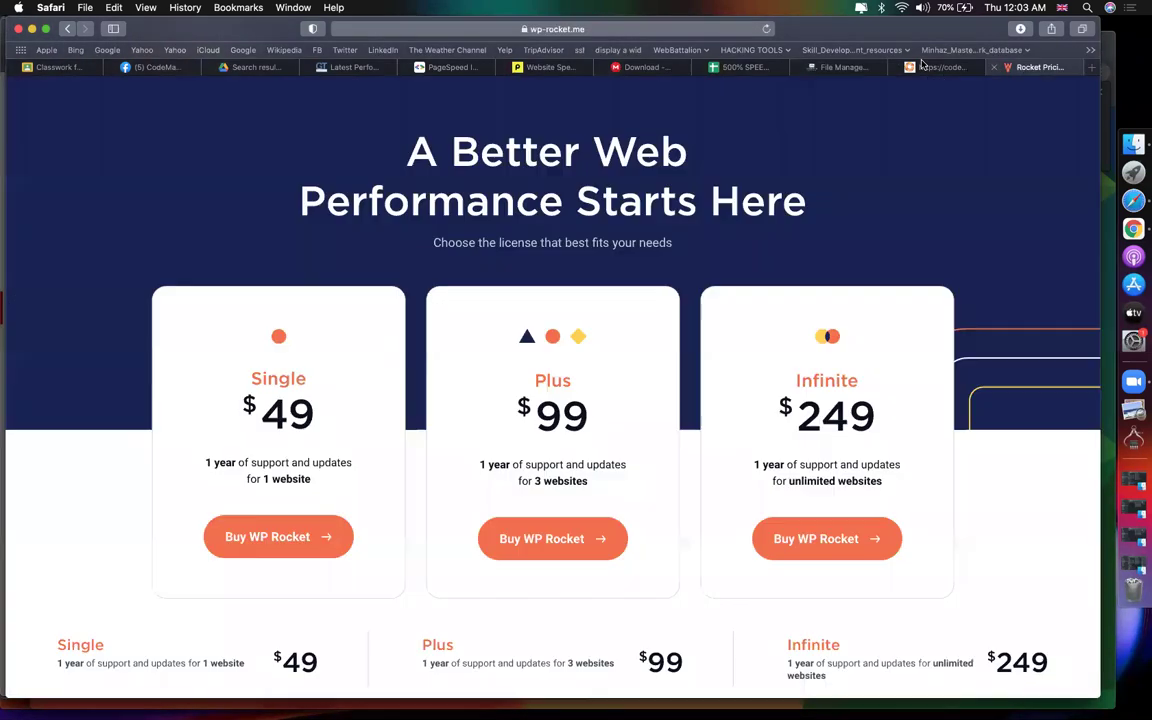
left_click(645, 28)
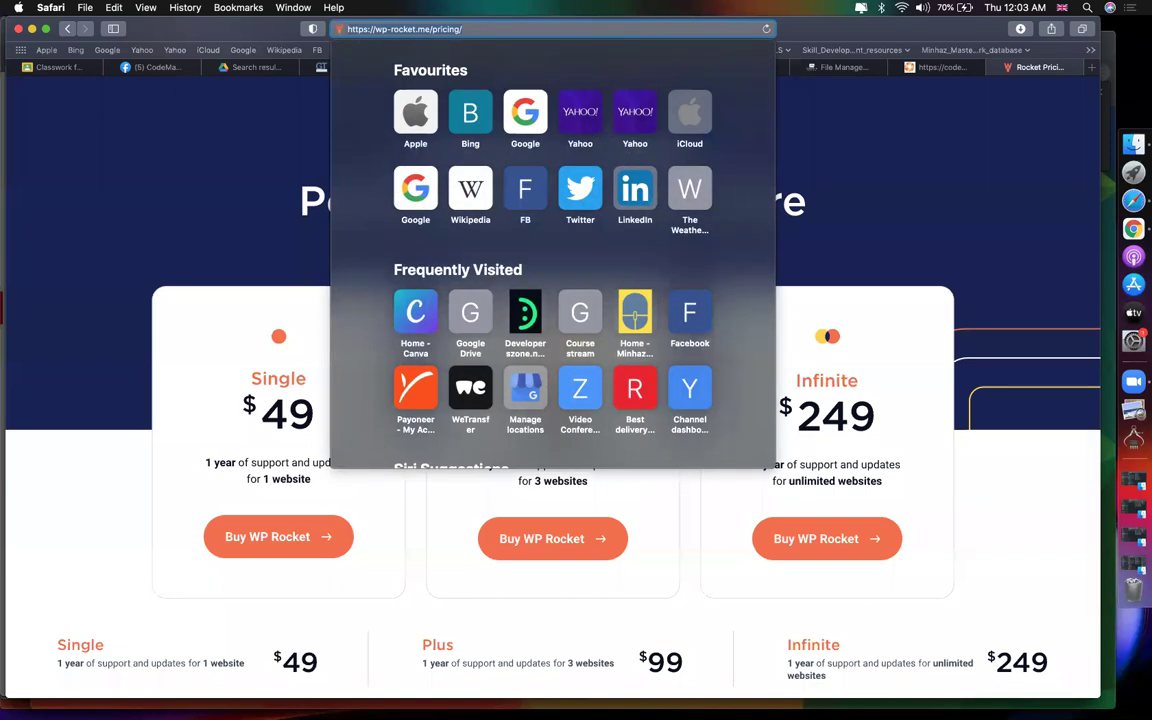
type("wp htaccess codes")
key("Return")
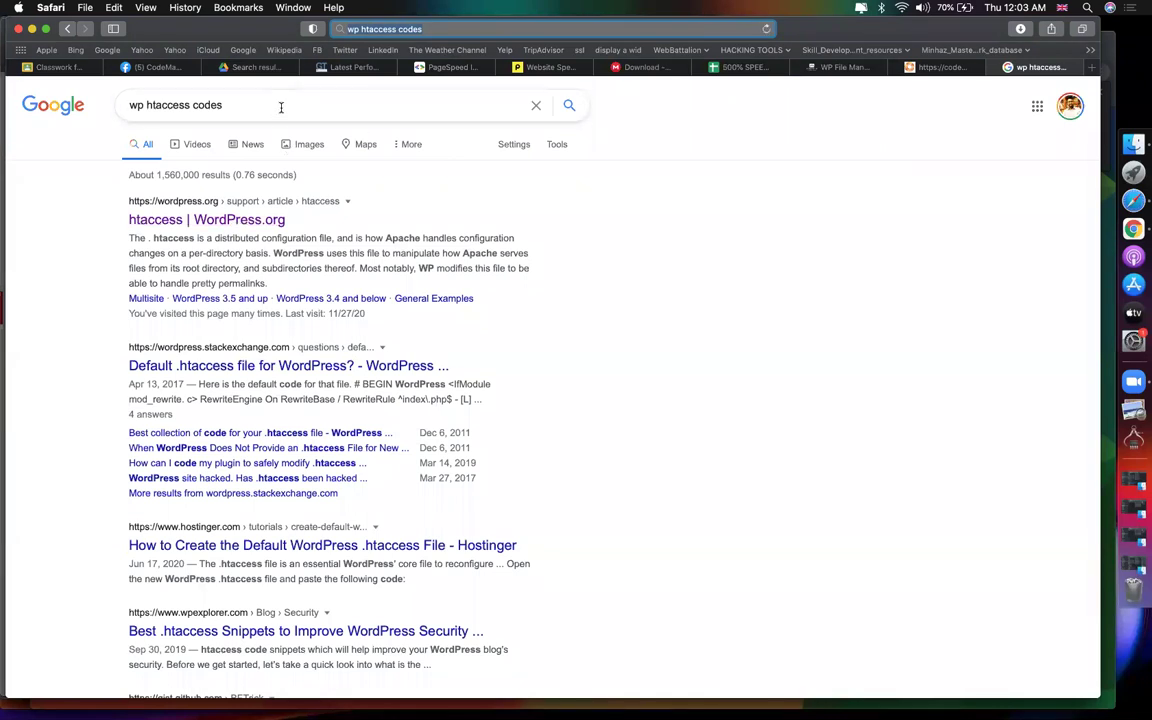
left_click(237, 214)
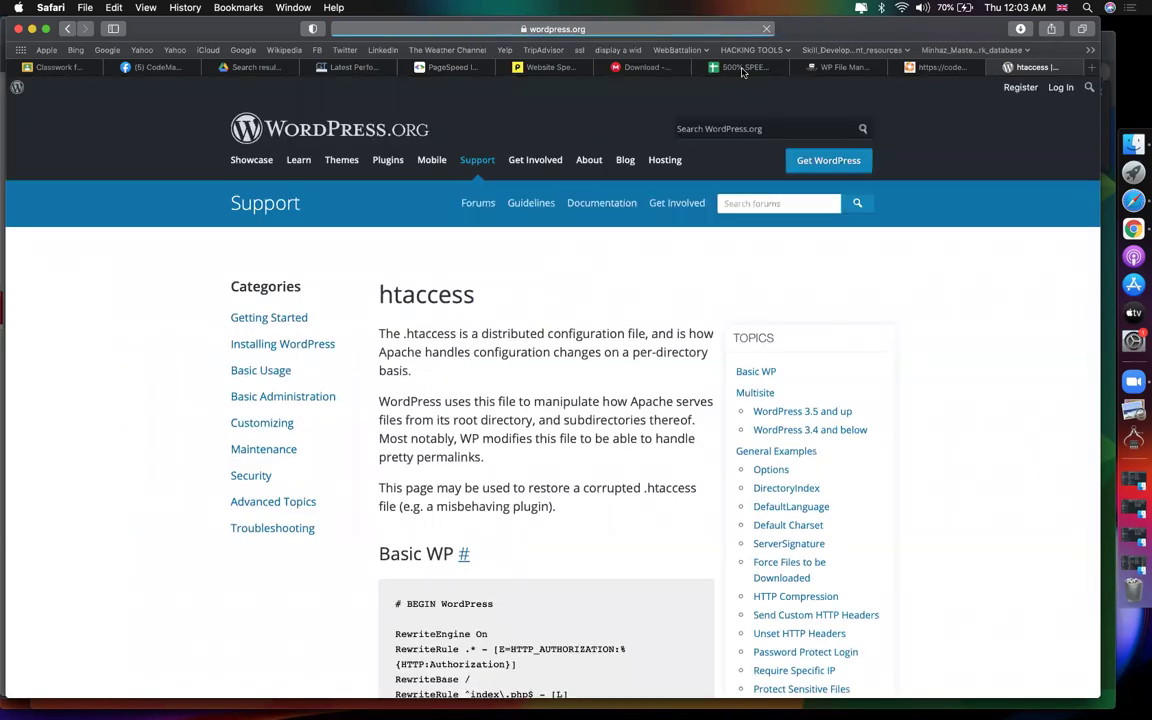
Review the checklist's .htaccess issue fix sheet, including the replacement code in rows 29 to 36 and the code resource link
left_click(743, 68)
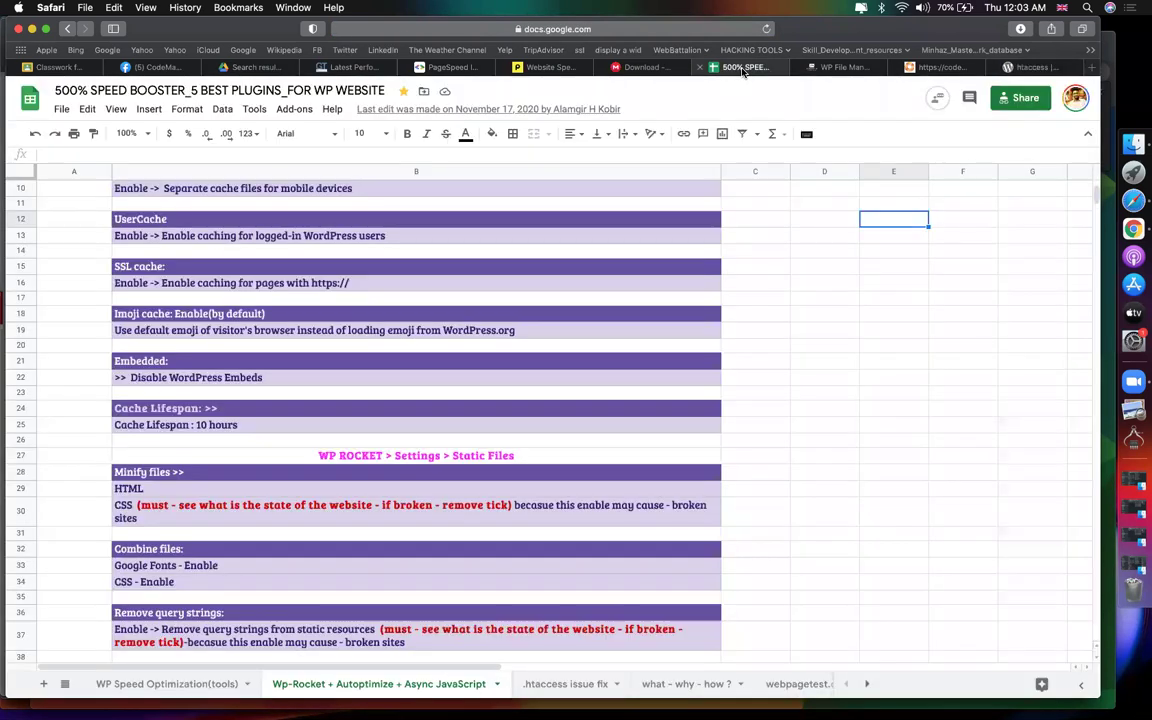
left_click(575, 685)
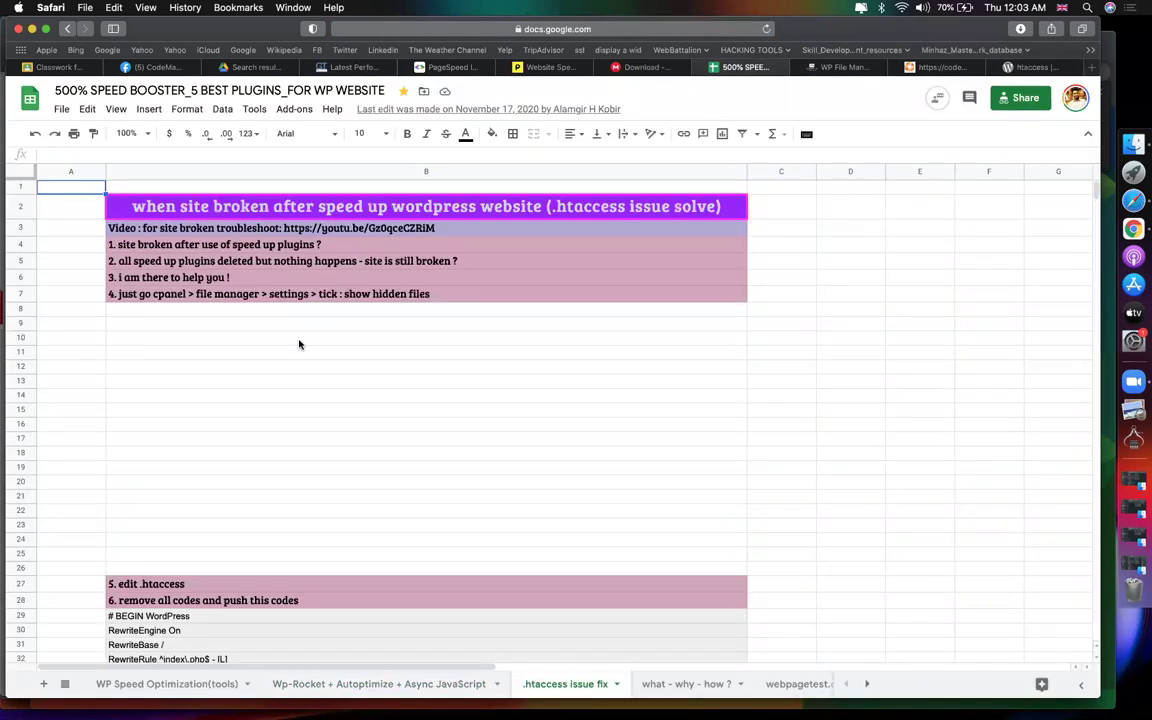
left_click(854, 446)
scroll(854, 446, "down", 5)
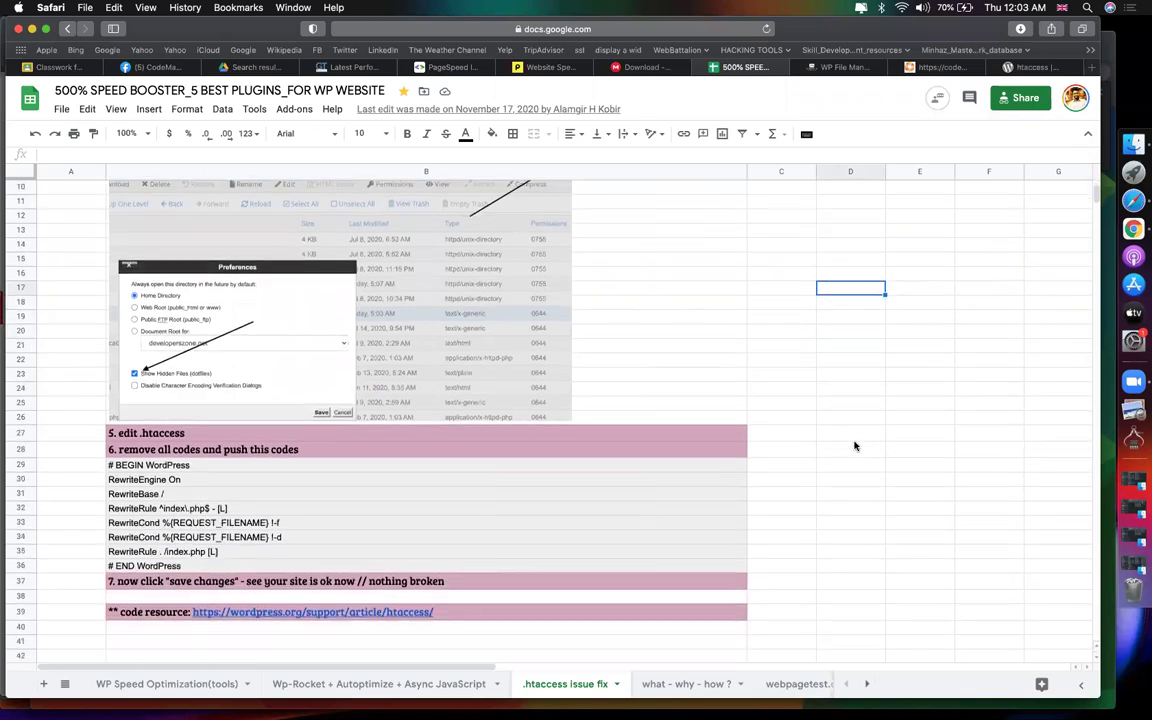
scroll(296, 376, "down", 5)
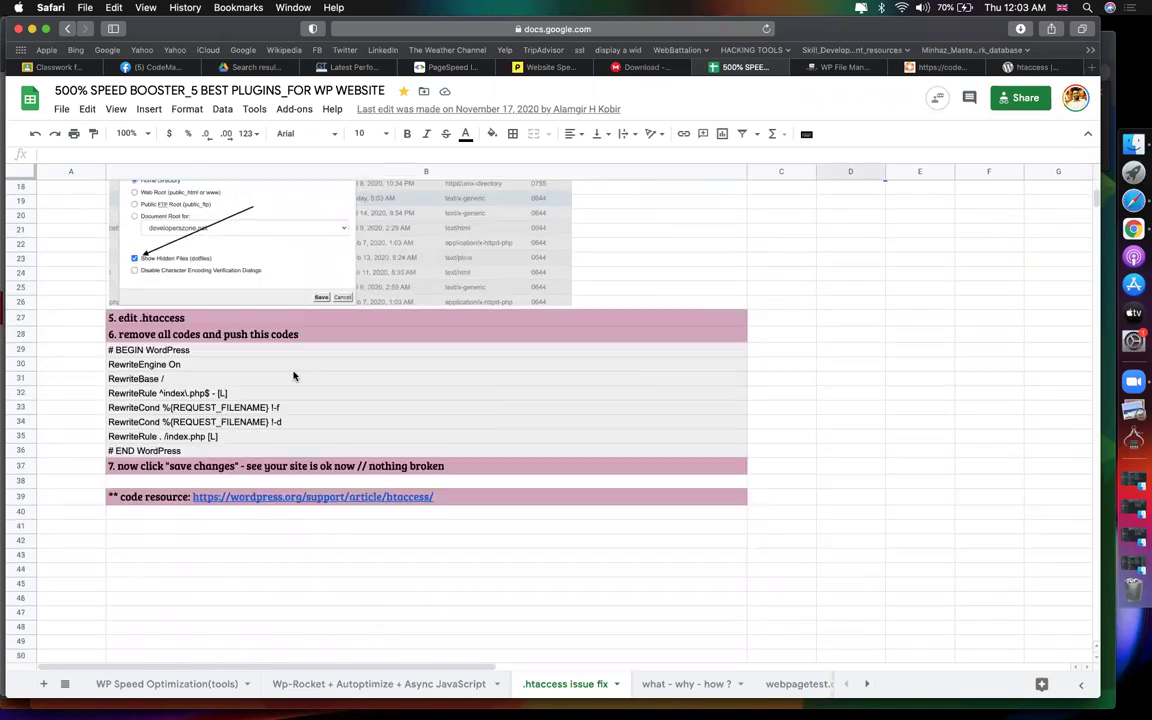
left_click_drag(155, 305, 165, 409)
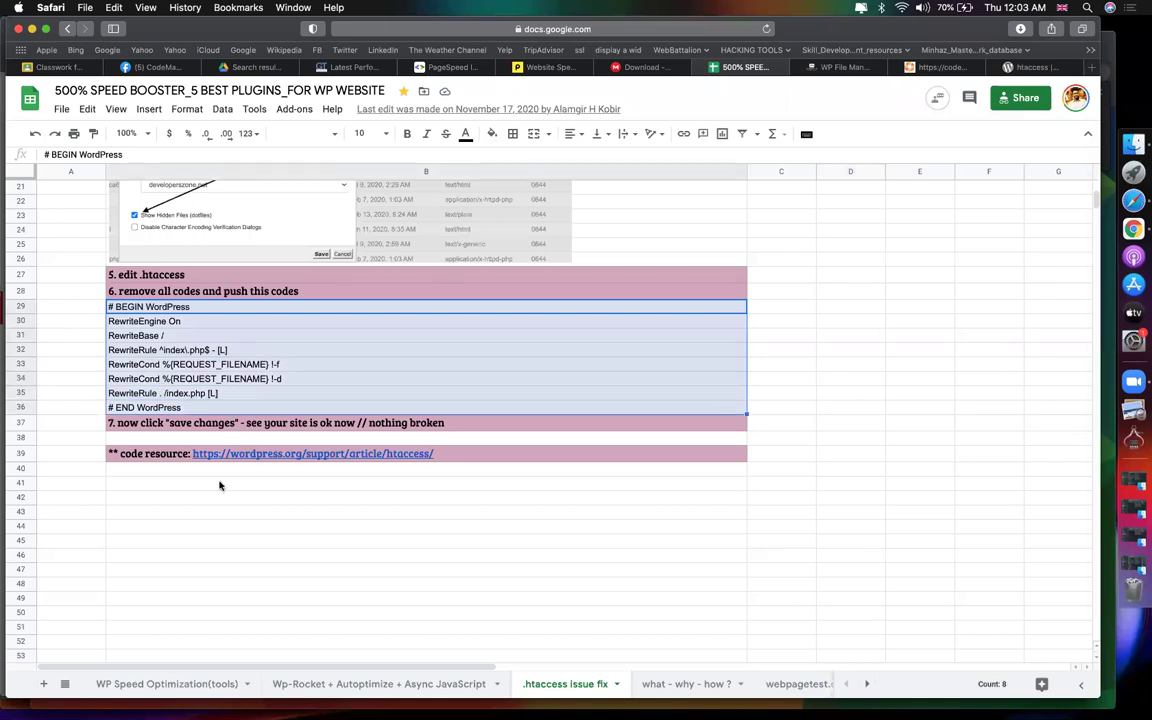
left_click(303, 455)
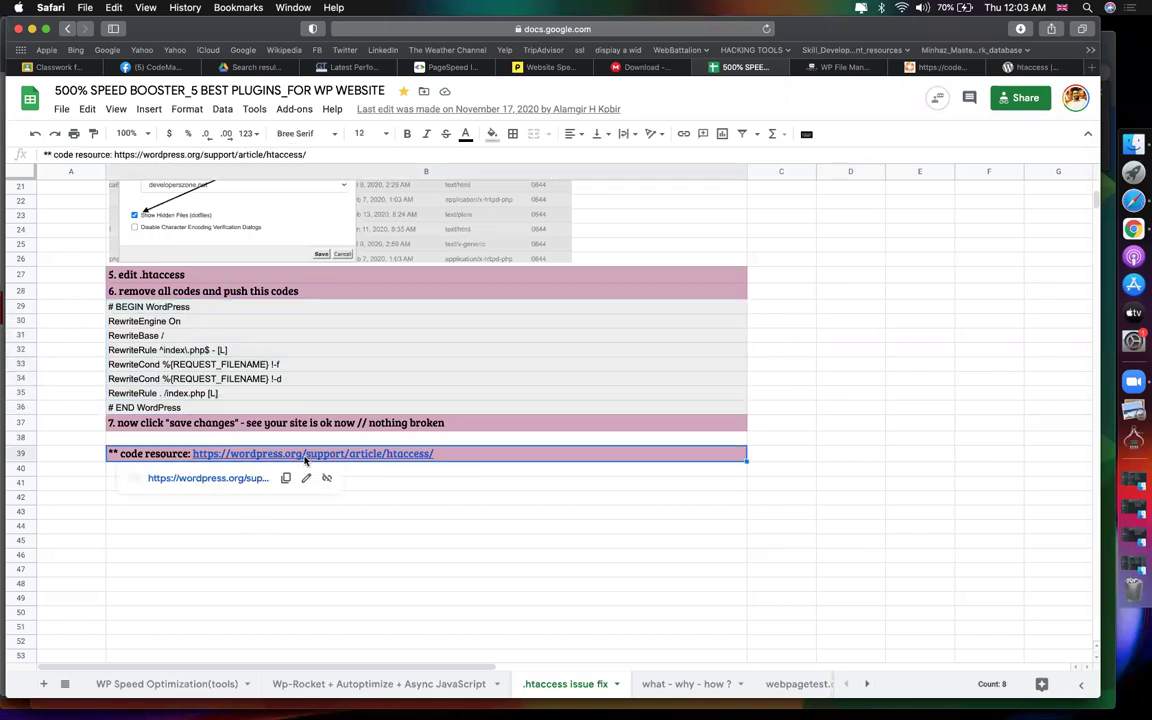
left_click(558, 518)
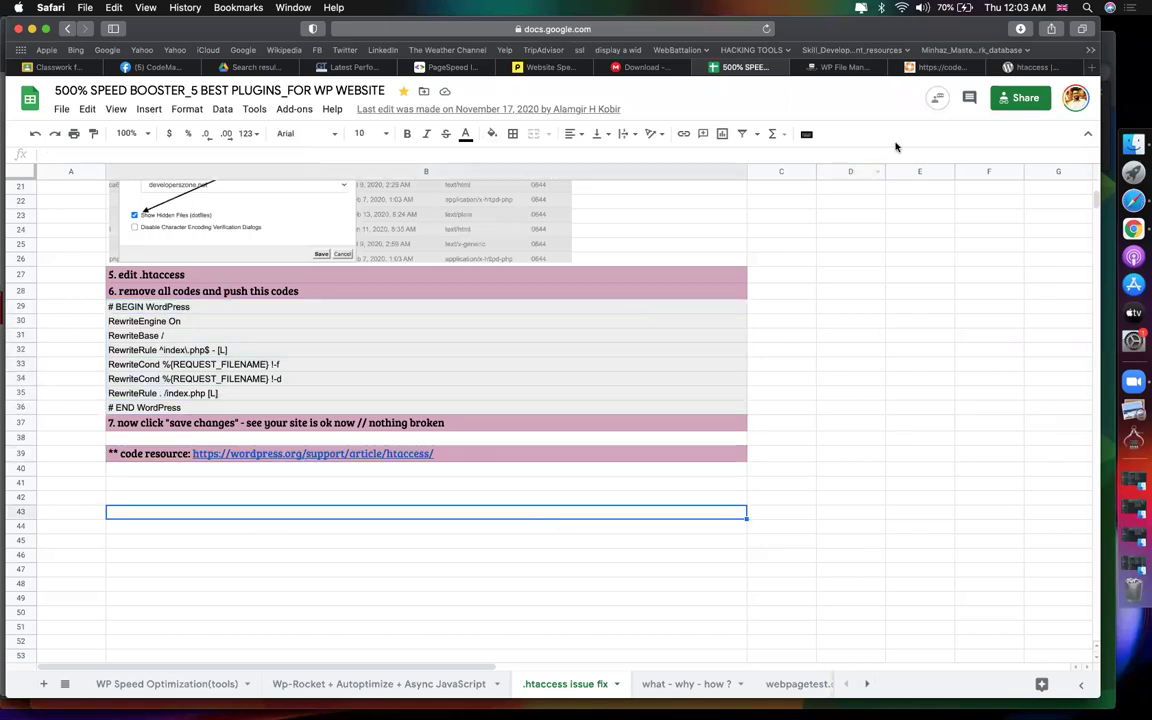
Copy the Basic WP code block, from # BEGIN WordPress to # END WordPress, from the WordPress.org article and return to the .htaccess editor
left_click(1037, 70)
scroll(507, 508, "down", 5)
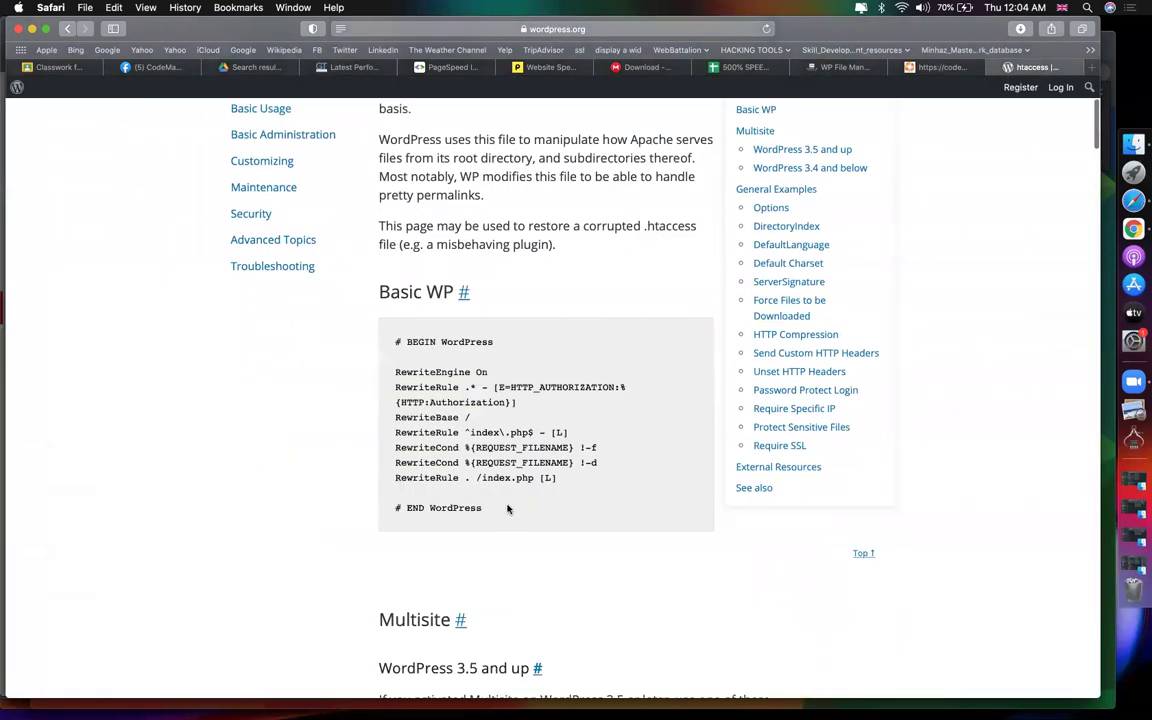
left_click_drag(496, 511, 395, 346)
key("super+c")
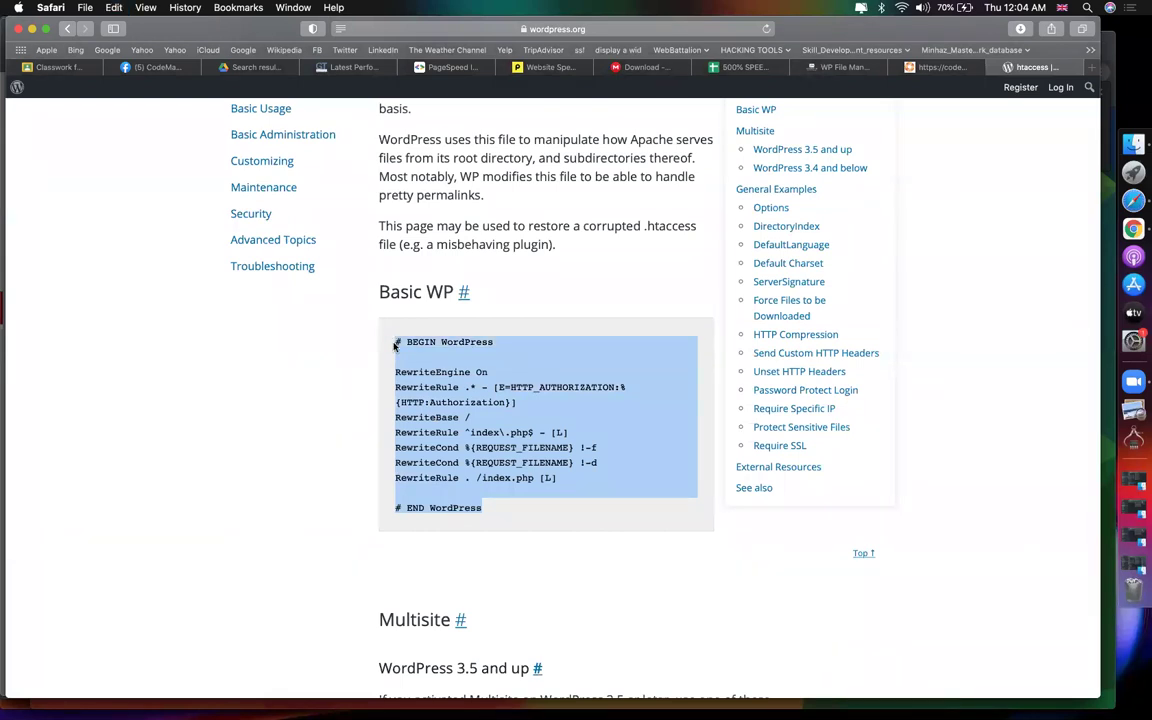
scroll(396, 346, "down", 6)
scroll(457, 258, "up", 5)
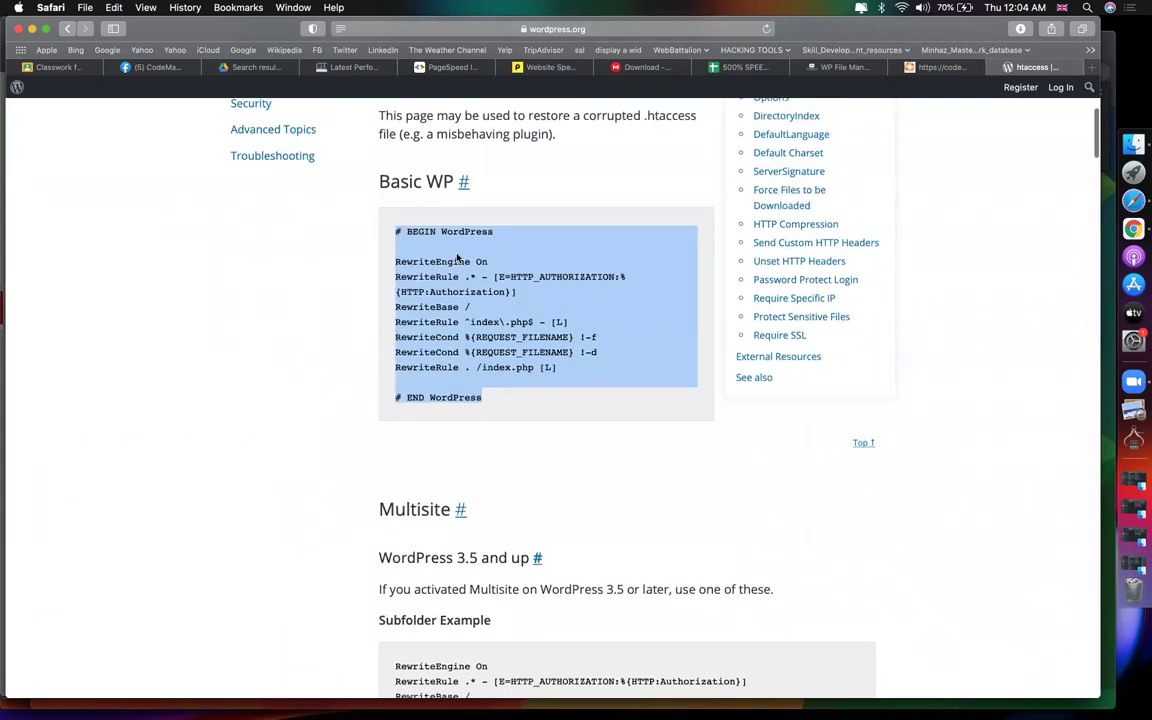
right_click(457, 258)
left_click(484, 292)
left_click(843, 67)
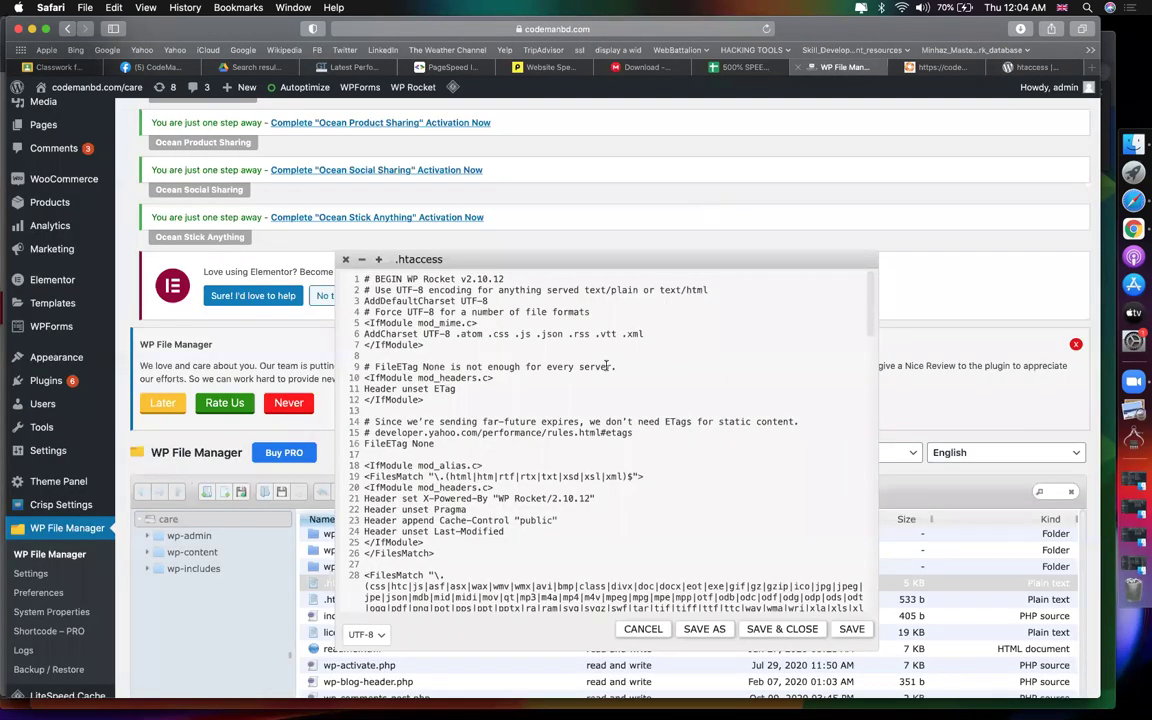
Replace all code in .htaccess with the copied # BEGIN WordPress to # END WordPress block, then save and close the file
key("super+a")
key("BackSpace")
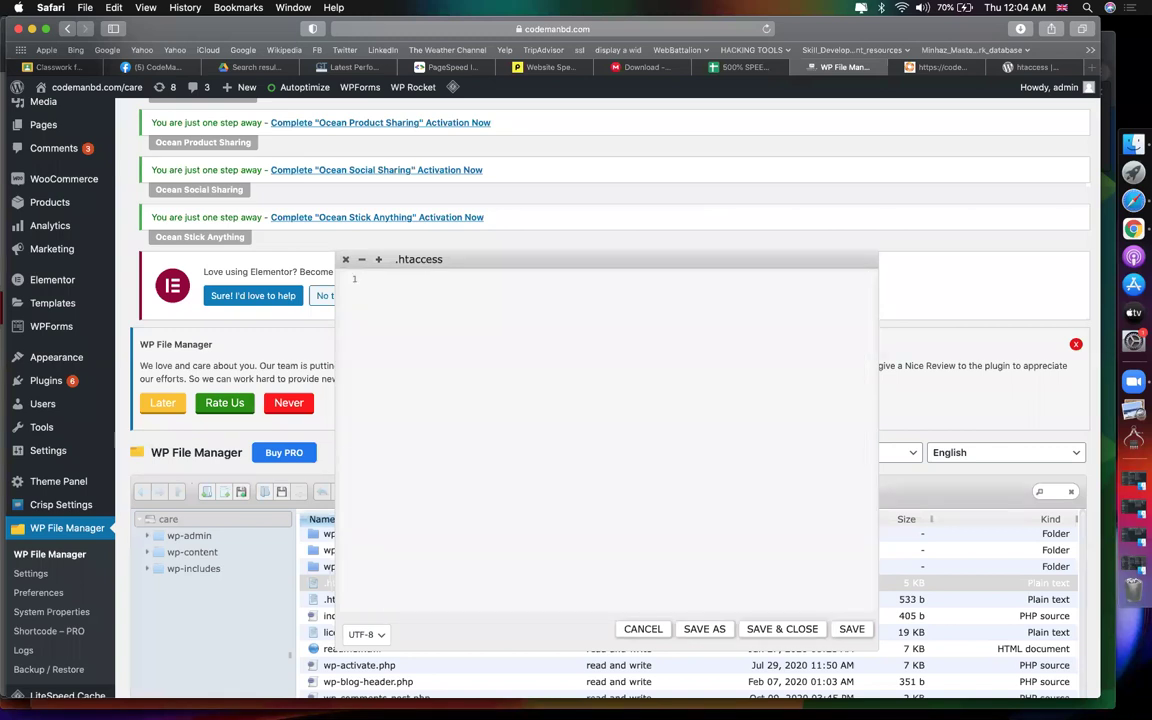
key("super+v")
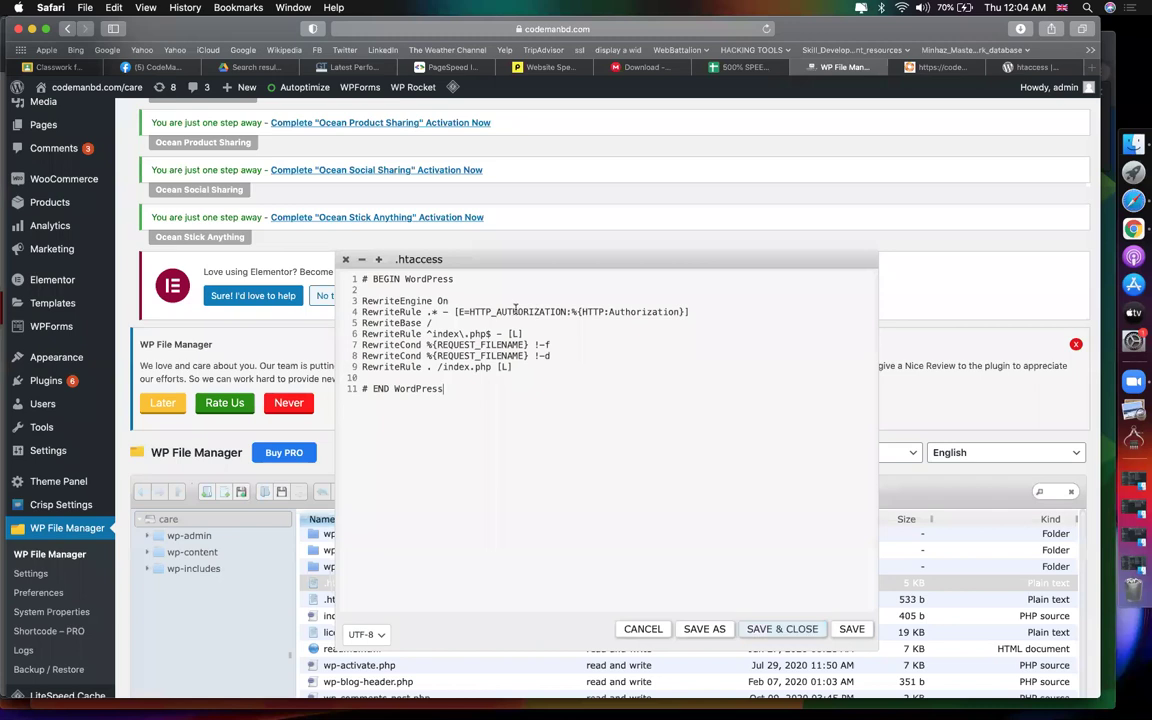
left_click(346, 262)
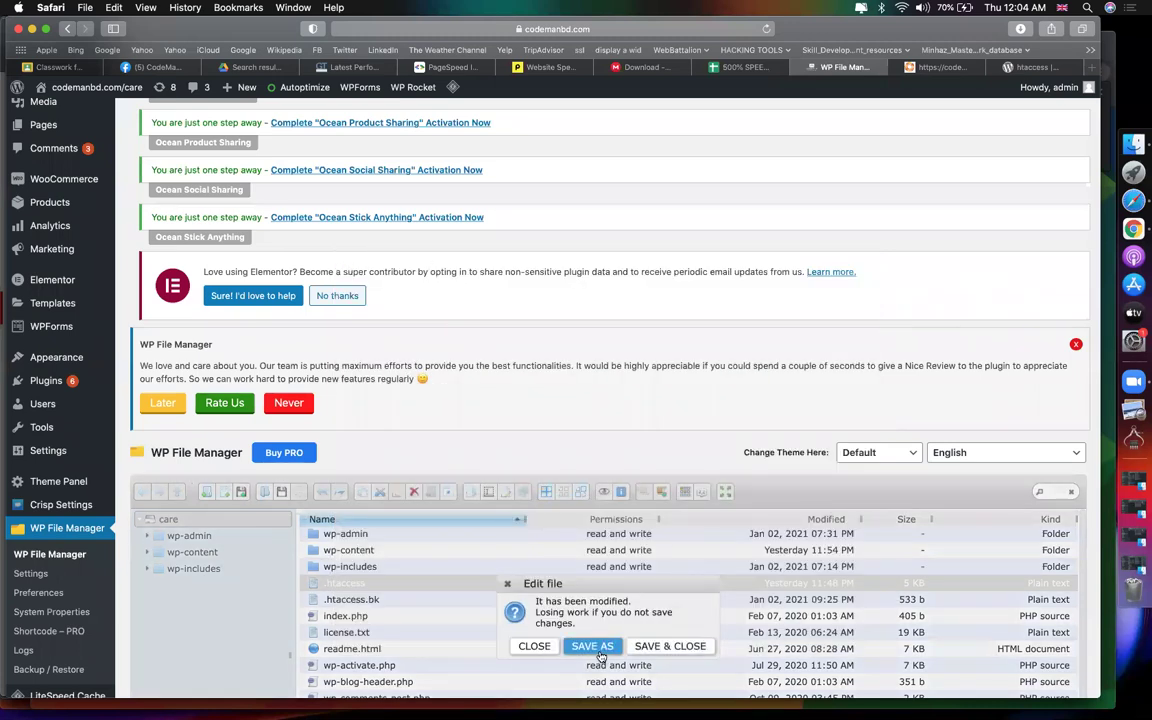
left_click(669, 646)
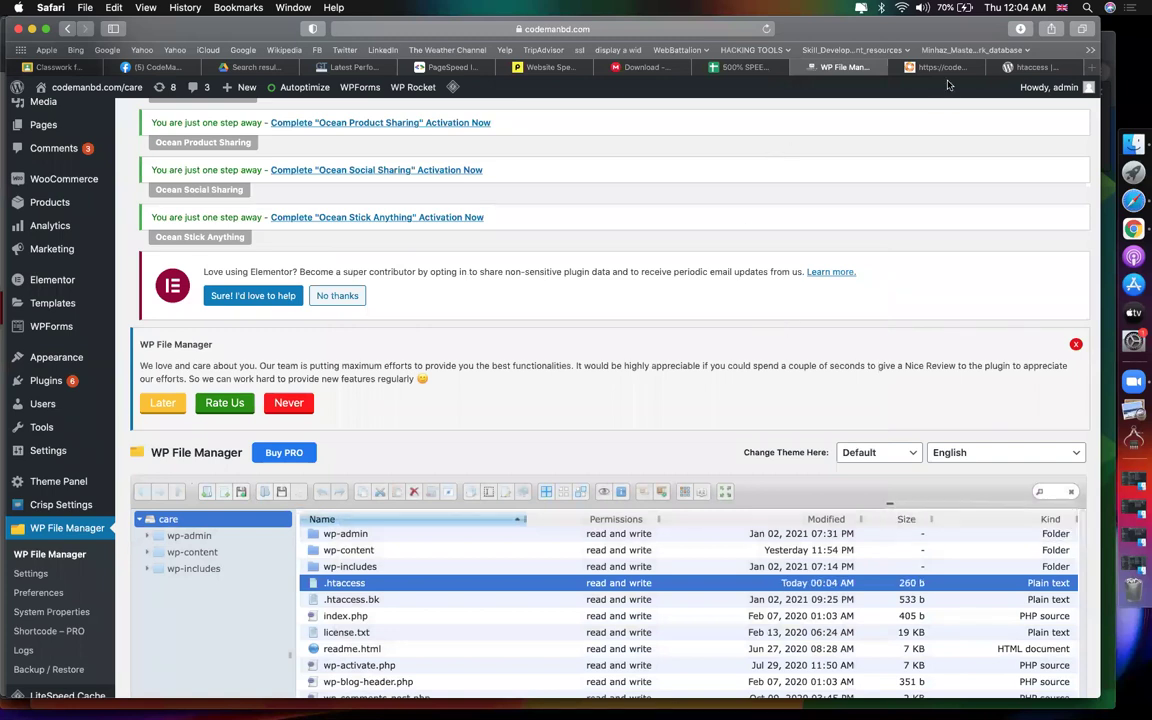
Go over the checklist's .htaccess issue fix sheet, from the replacement code in rows 29 to 36 back to the first troubleshooting steps
left_click(745, 67)
left_click(940, 405)
left_click(178, 296)
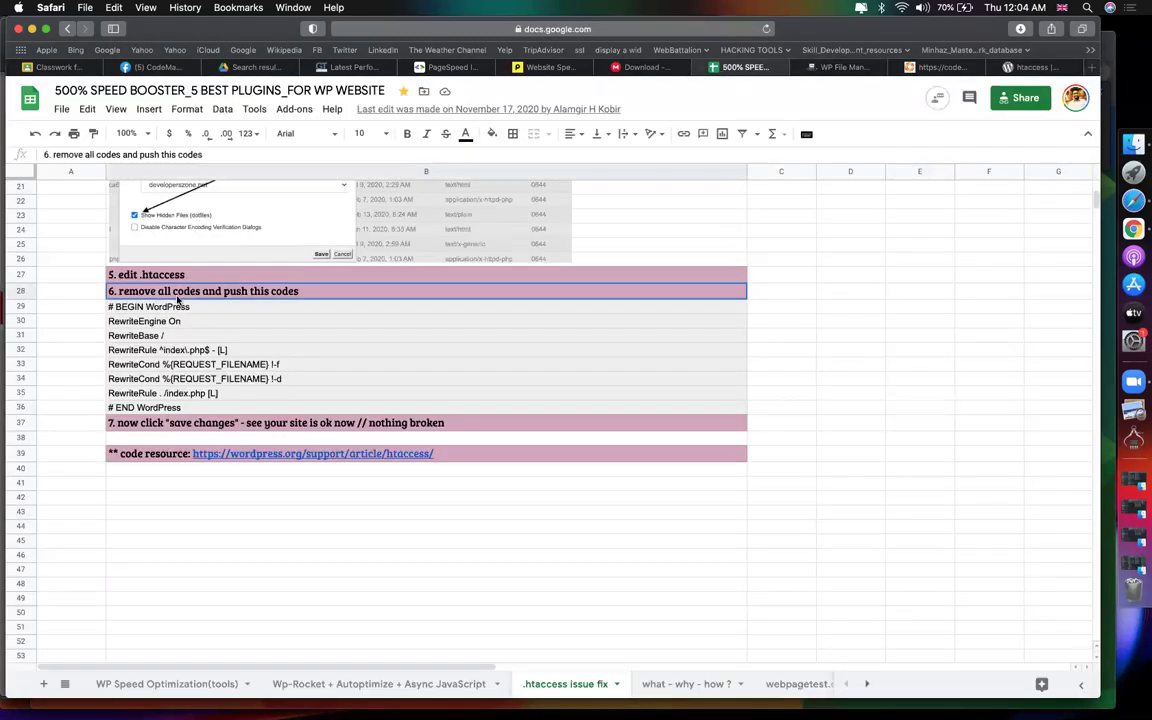
left_click_drag(159, 306, 155, 408)
left_click(317, 560)
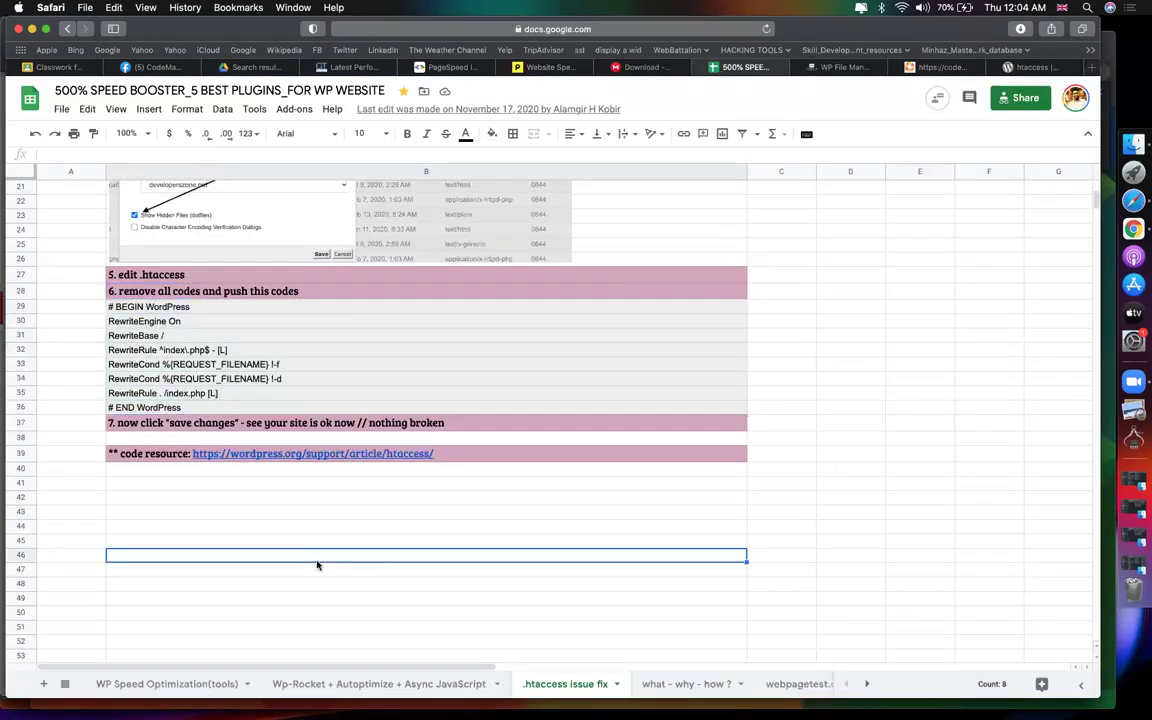
left_click(971, 365)
scroll(972, 364, "up", 5)
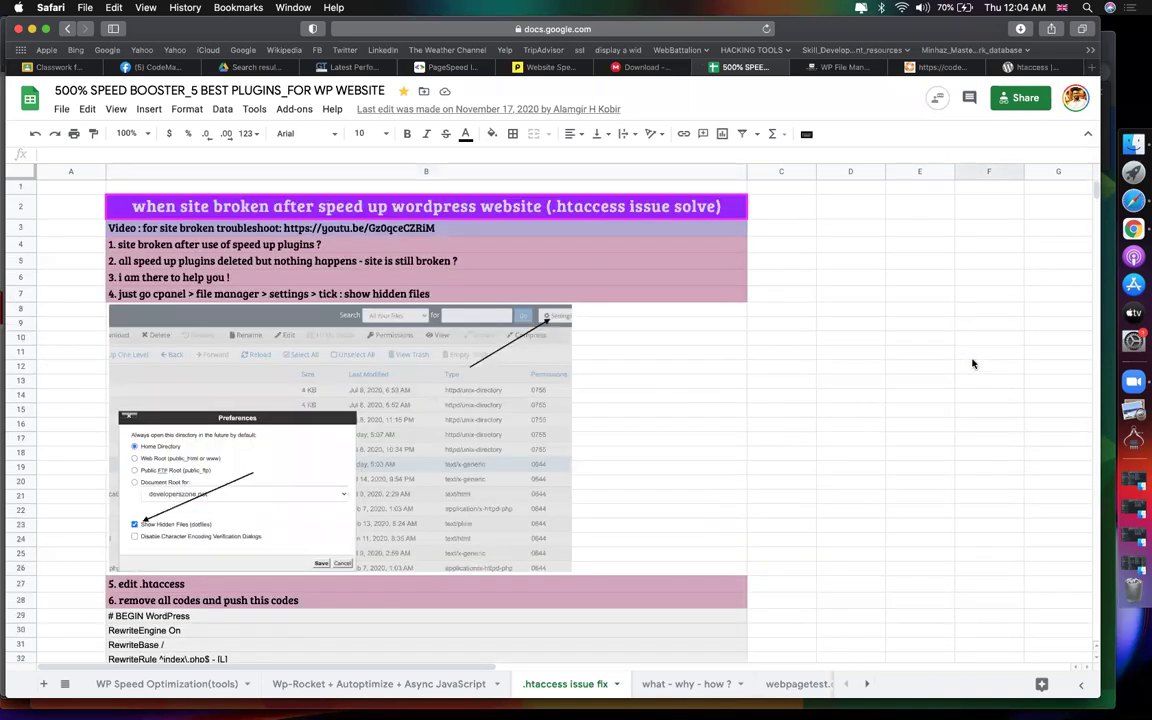
left_click(915, 309)
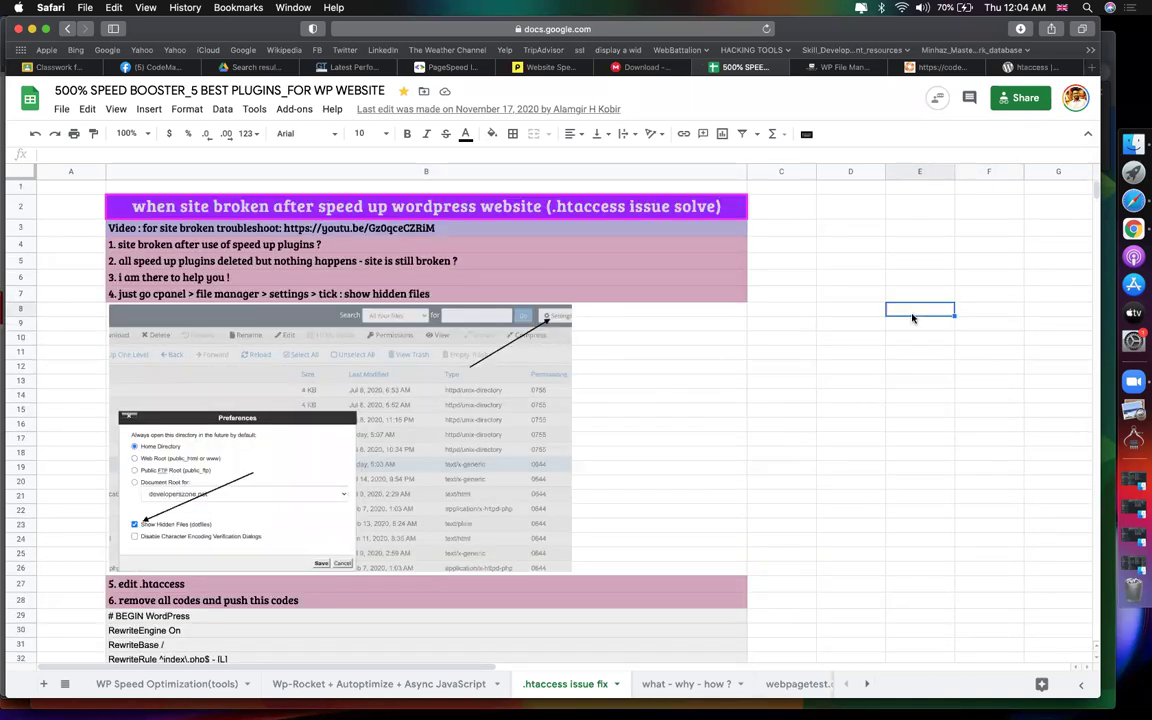
left_click(852, 245)
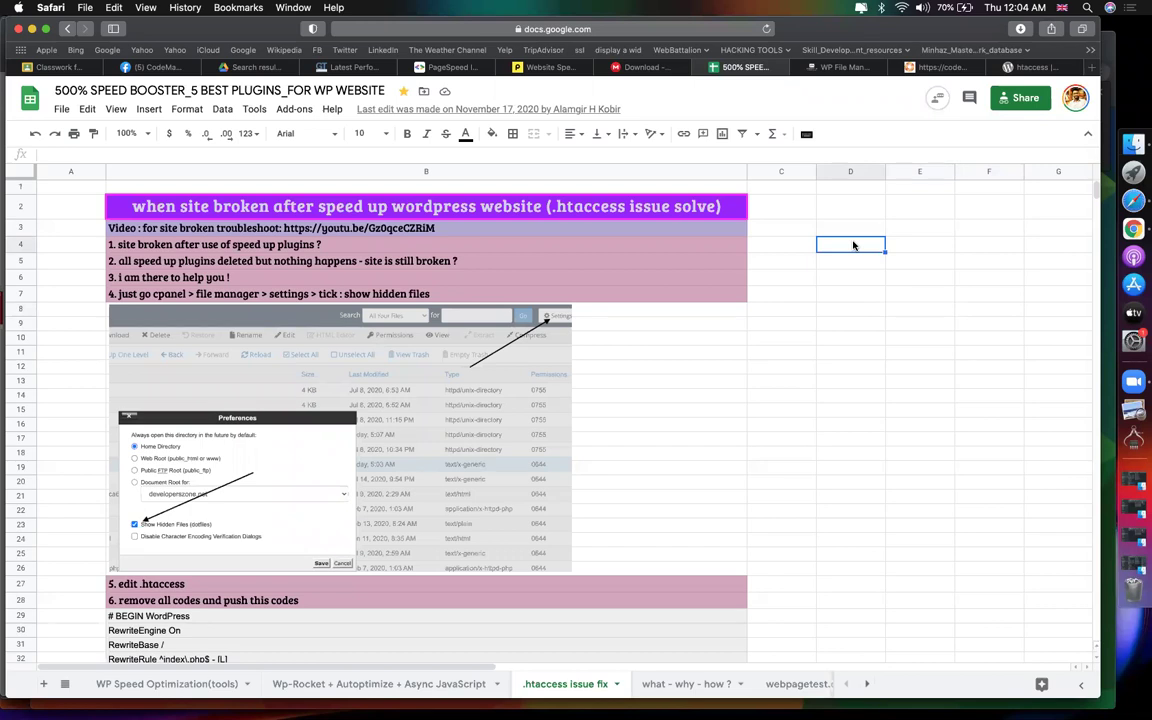
left_click(843, 351)
left_click(824, 568)
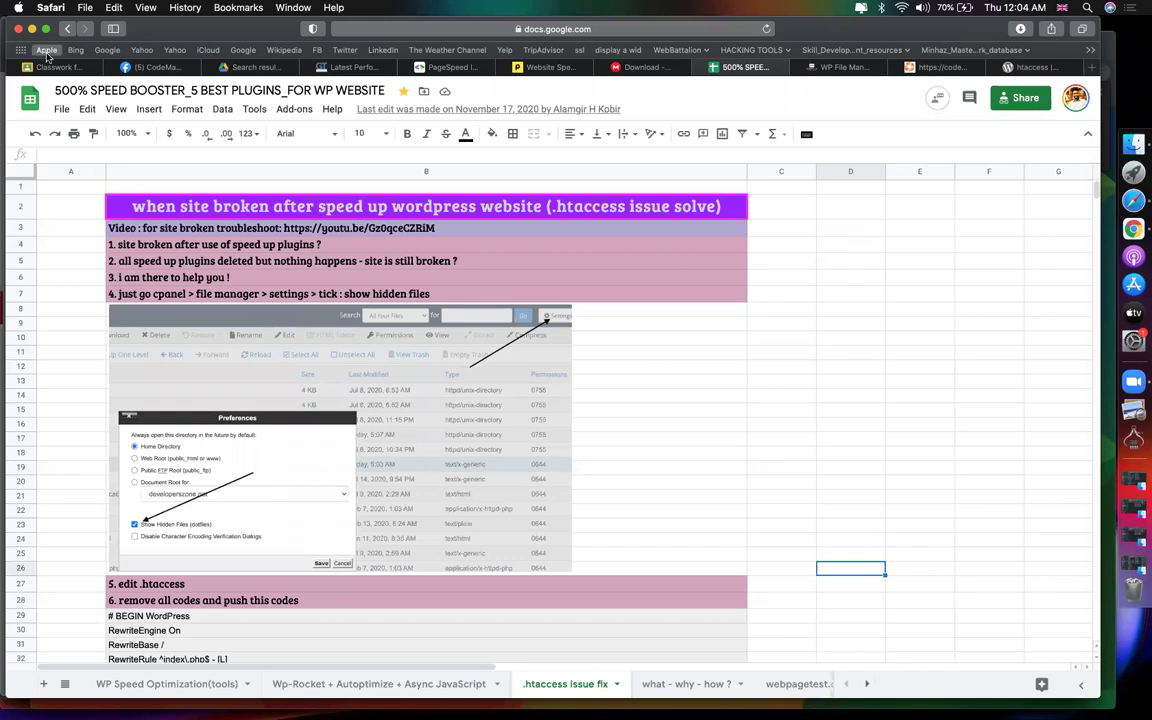
Copy the checklist spreadsheet's address and add the topic "epi-30(speed Up wordpress)" to the Google Classroom classwork
left_click(589, 30)
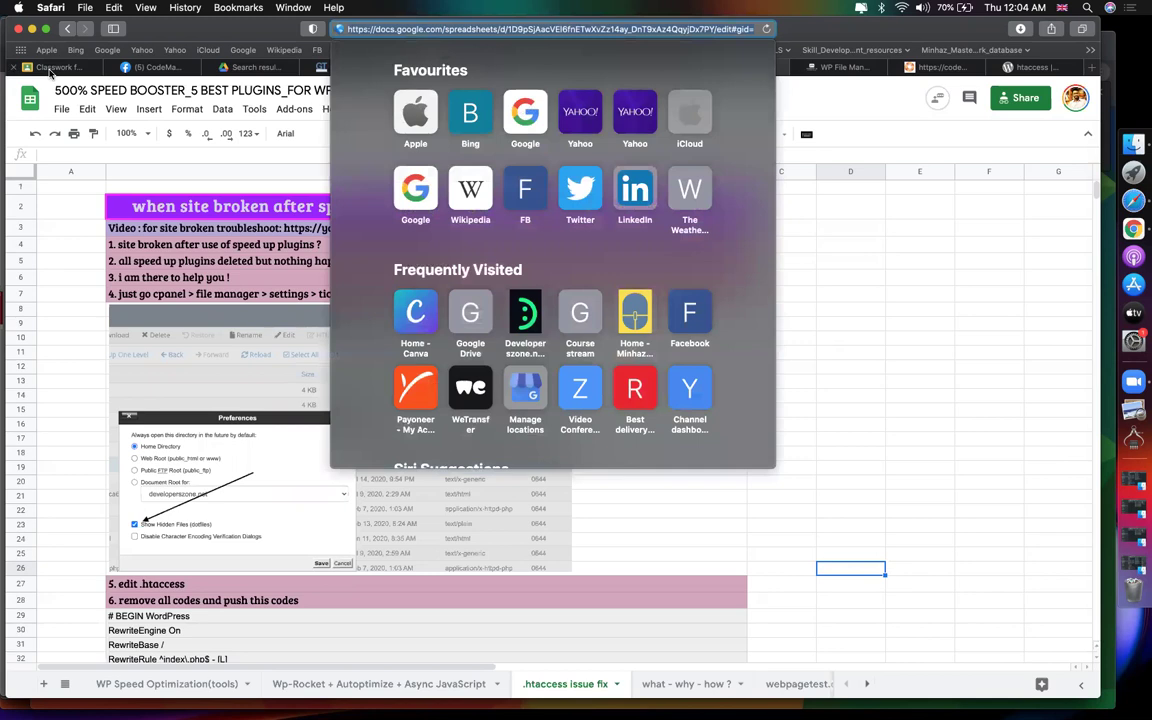
left_click(50, 70)
left_click(342, 148)
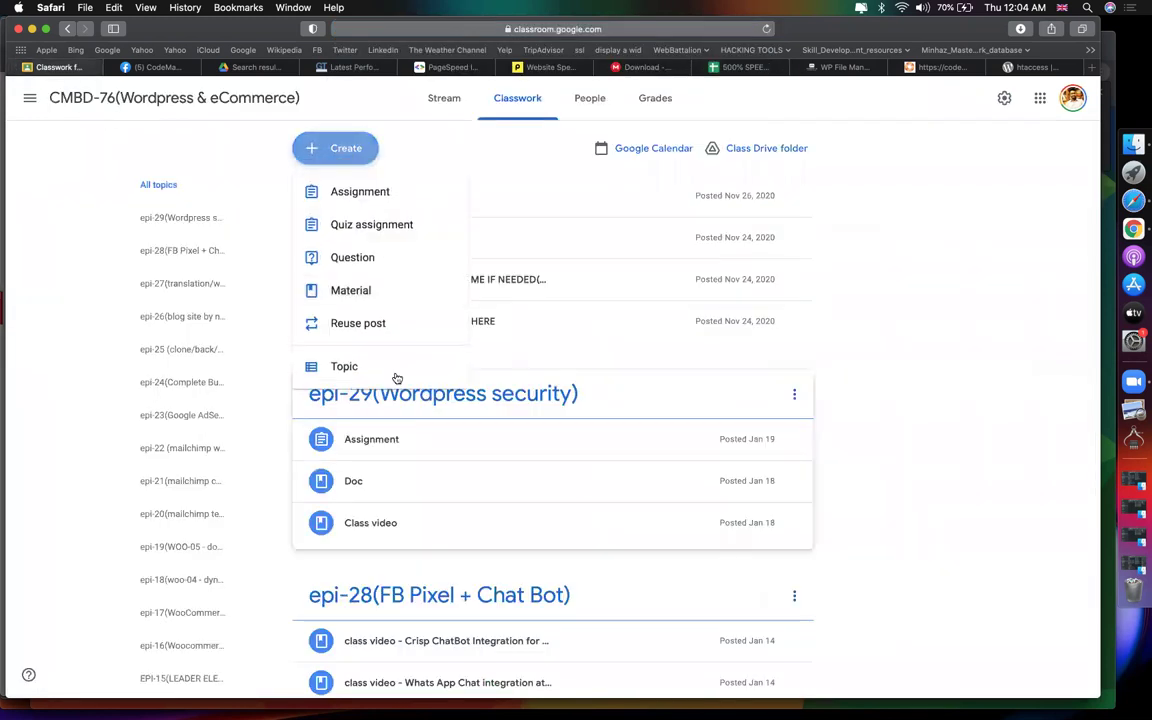
left_click(396, 376)
type("epi-30(speed Up w")
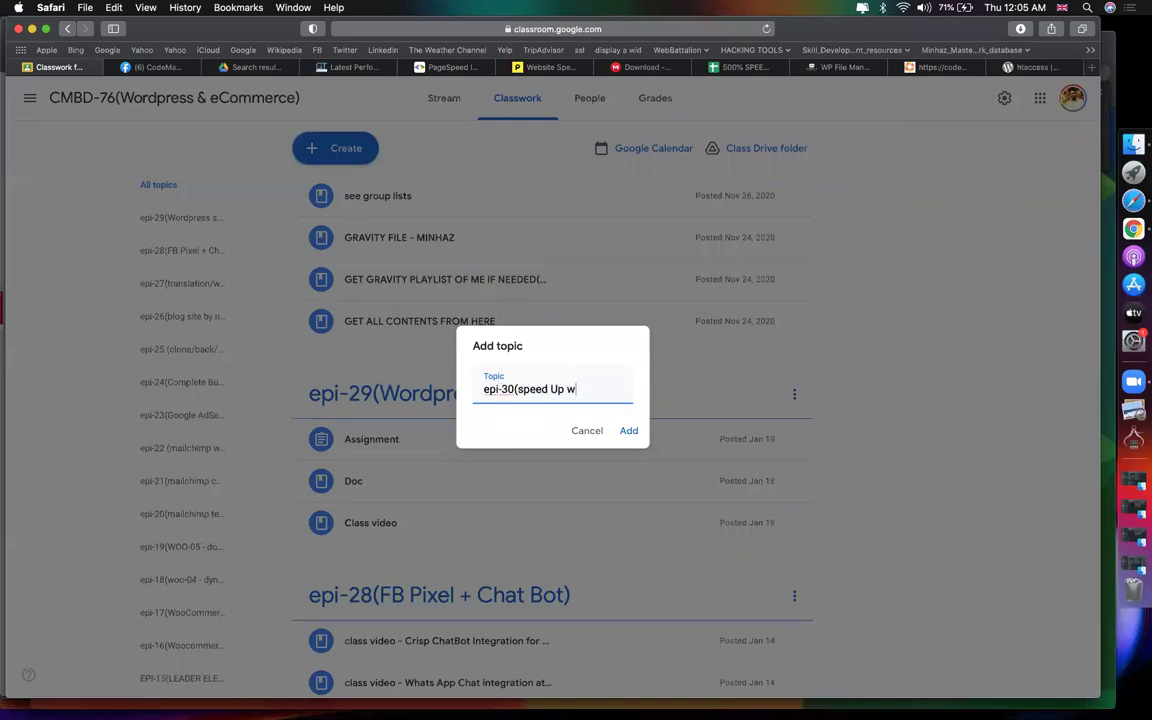
type("ordpress)")
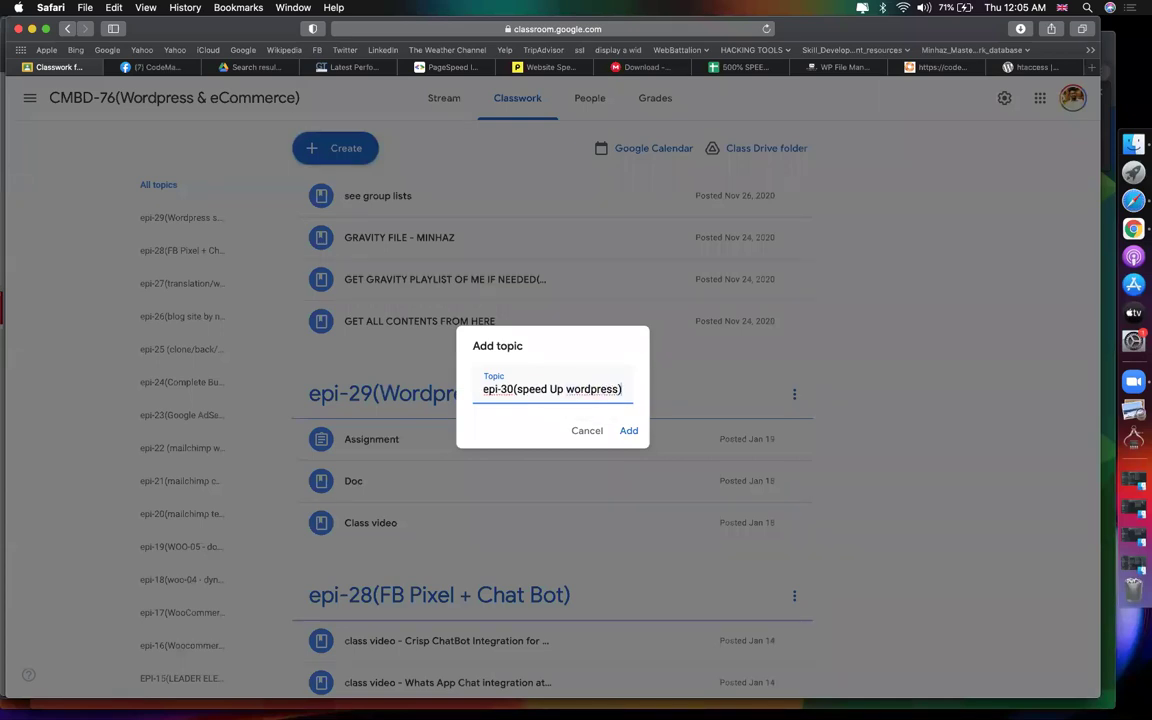
key("Return")
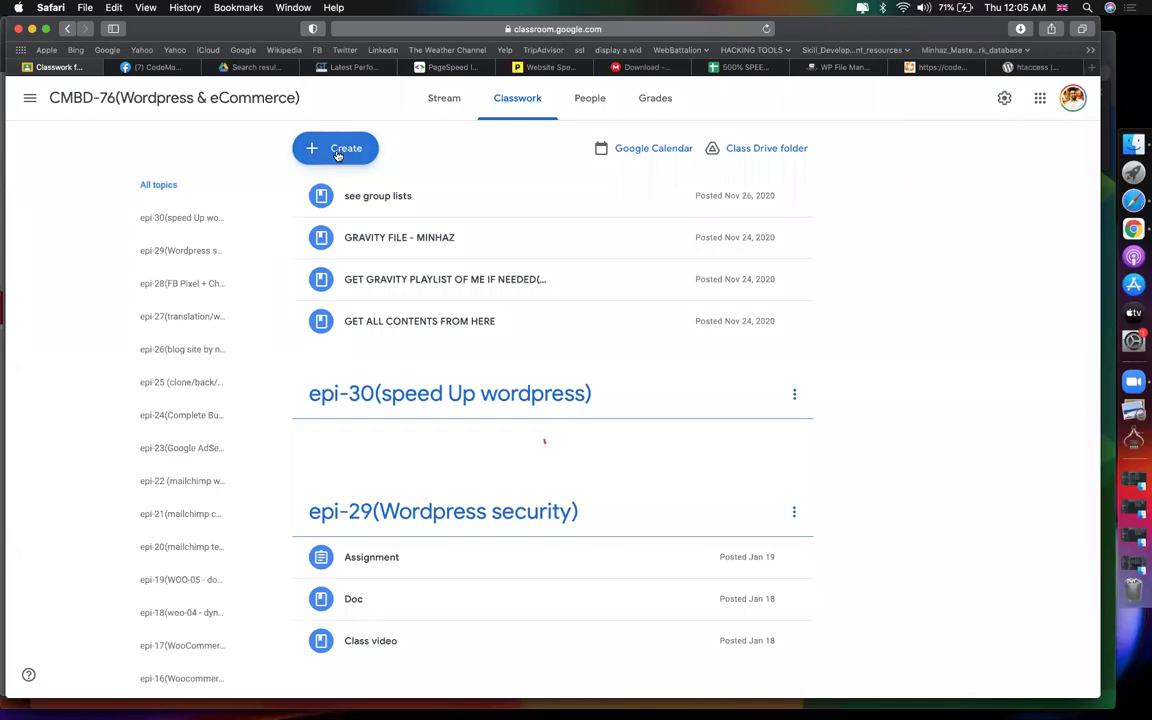
Create a class material titled "get speed up sheet" and attach the copied link to the speed-booster spreadsheet
left_click(335, 148)
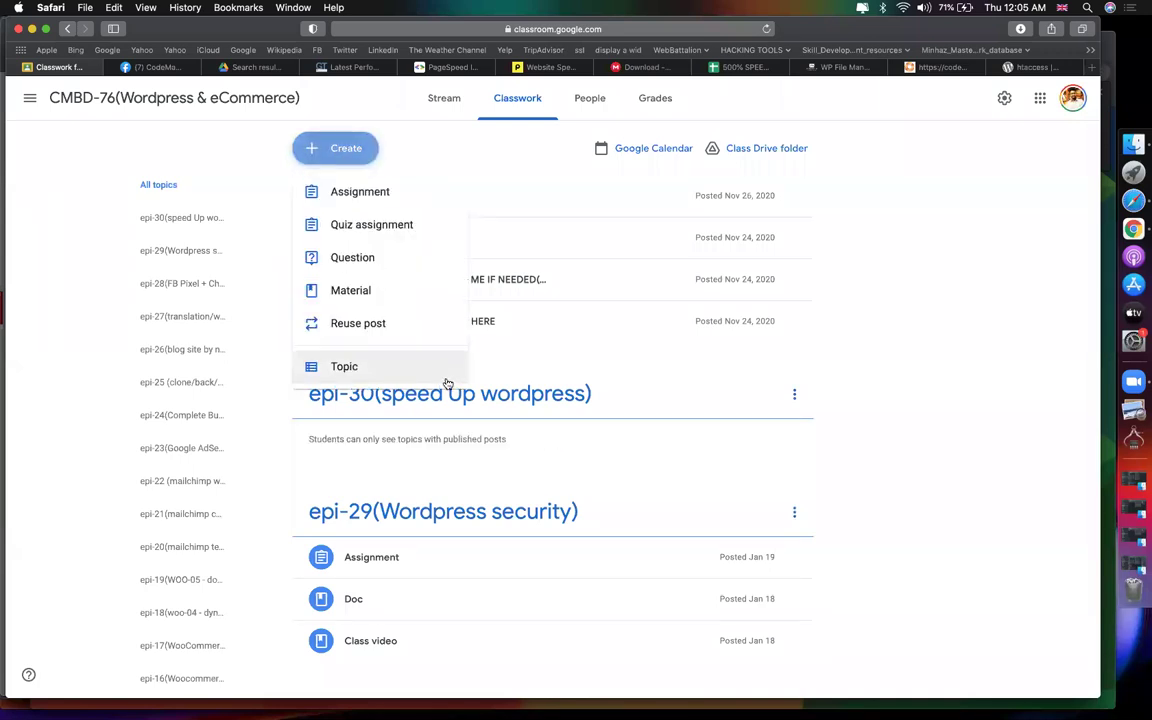
left_click(368, 290)
type("get speed up sheet")
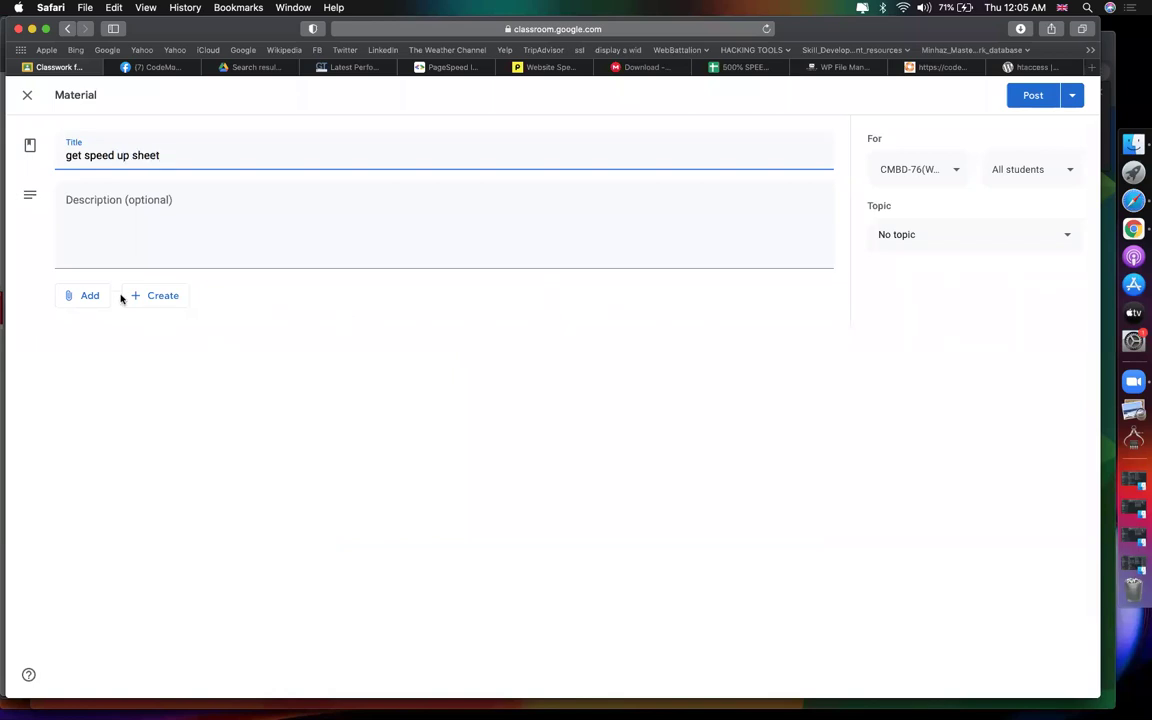
left_click(90, 295)
left_click(102, 345)
key("super+v")
key("Return")
File the material under the topic epi-30(speed Up wordpress) and post it
left_click(956, 228)
scroll(956, 226, "down", 5)
left_click(947, 669)
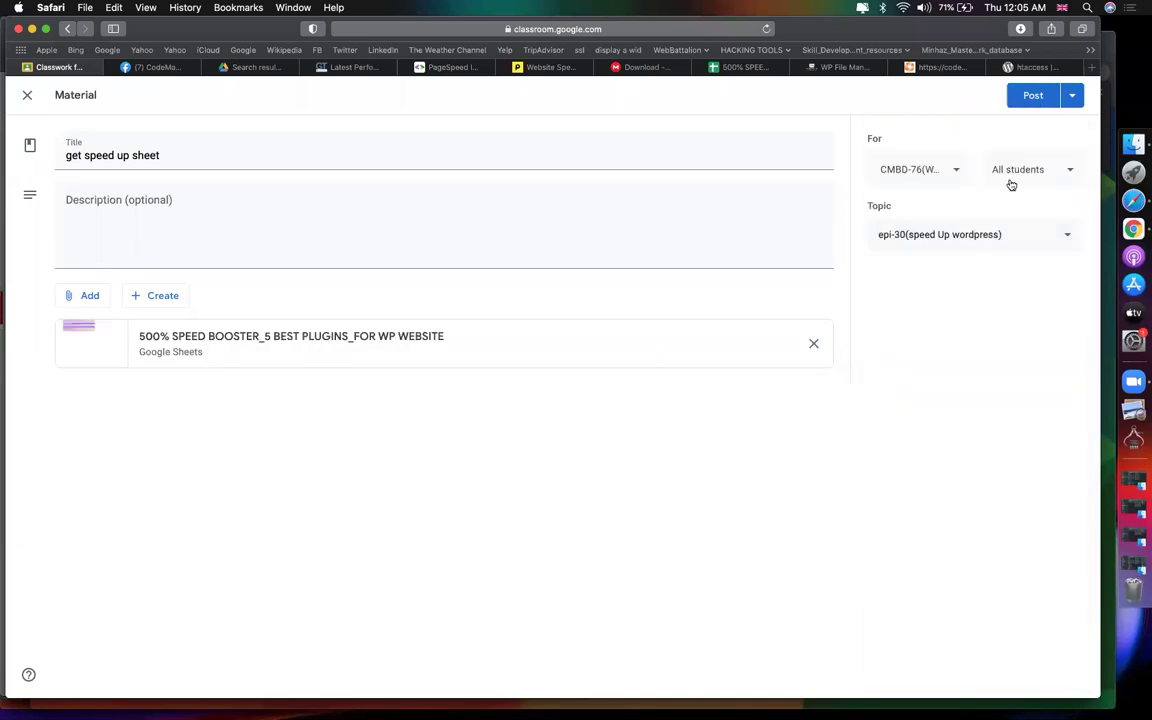
left_click(1033, 96)
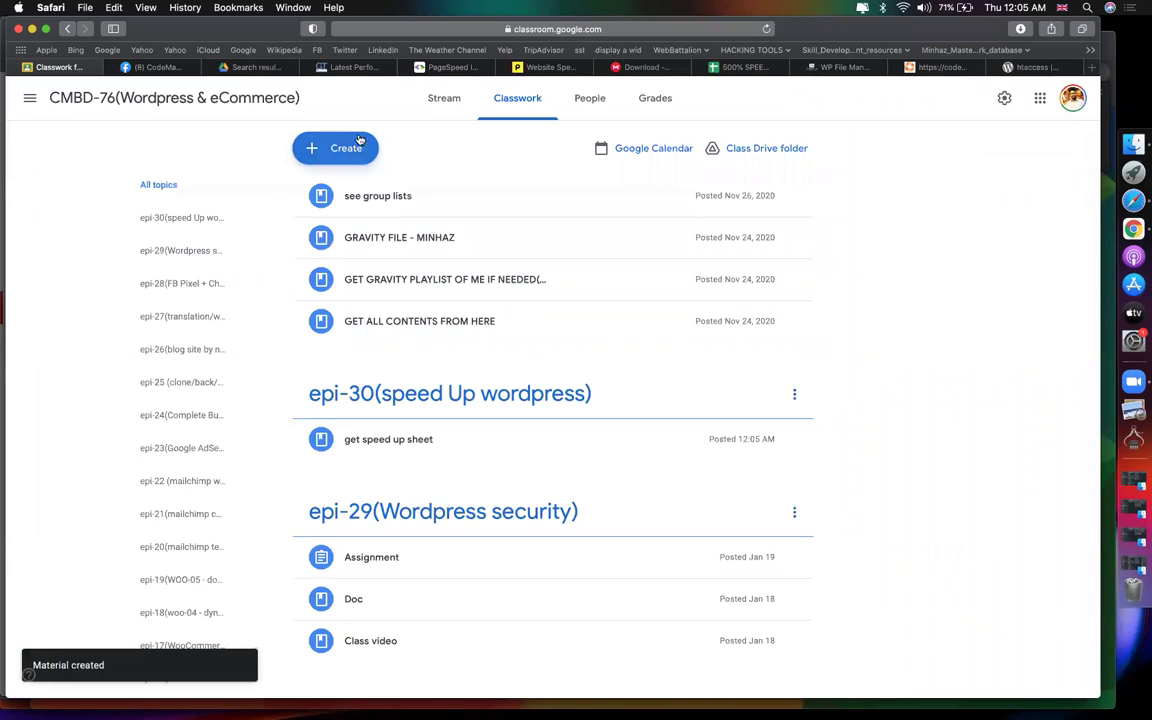
Create an assignment titled "assignment(speed up)" with the instructions ">> speed up your personal website - up to 80%"
left_click(360, 144)
left_click(360, 190)
type("assignment(speedup)")
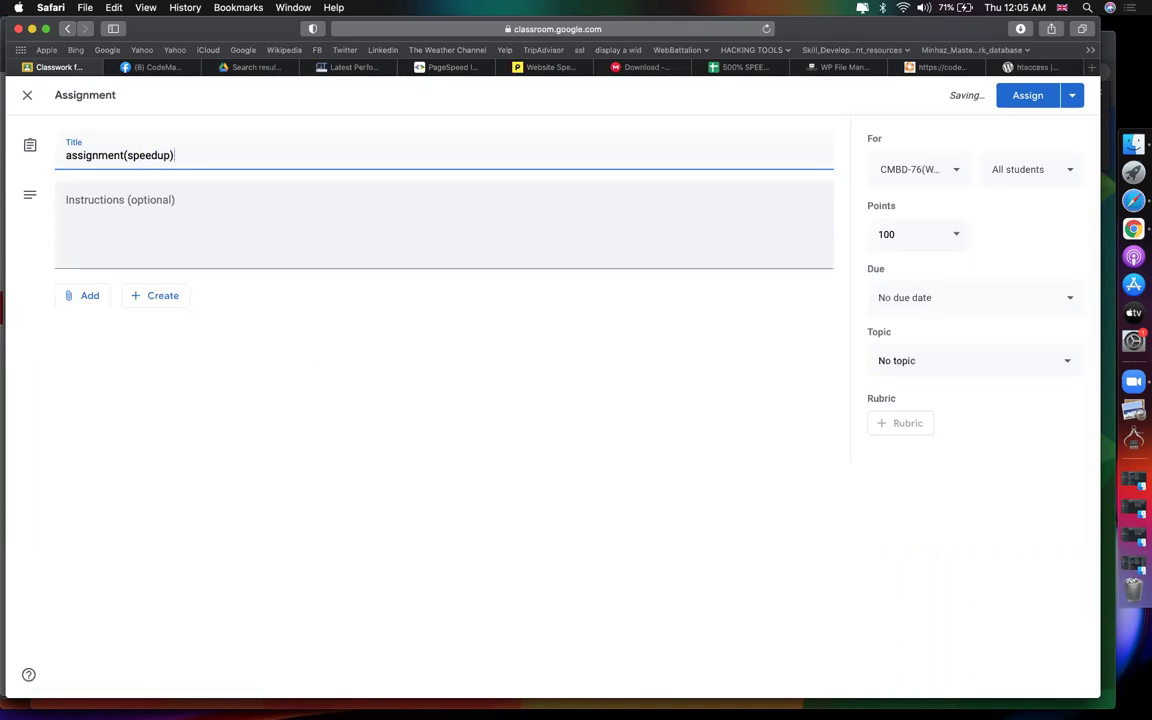
left_click(157, 155)
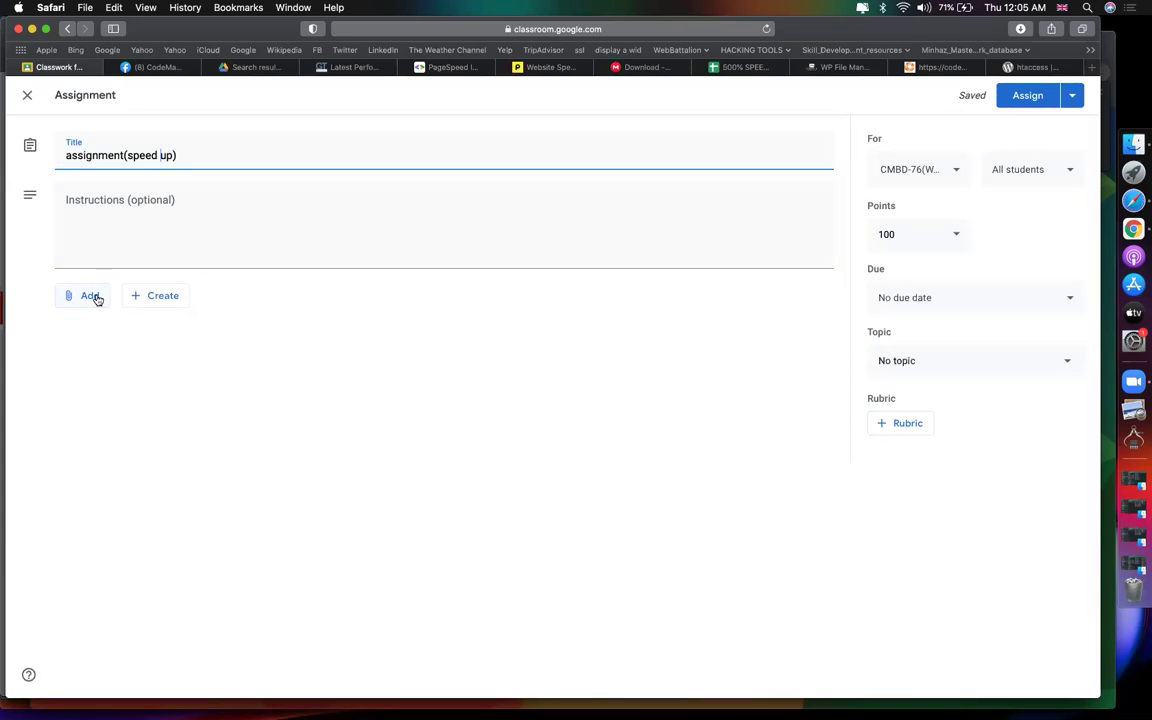
left_click(224, 182)
type(">> speed up your personal website - up to 80%")
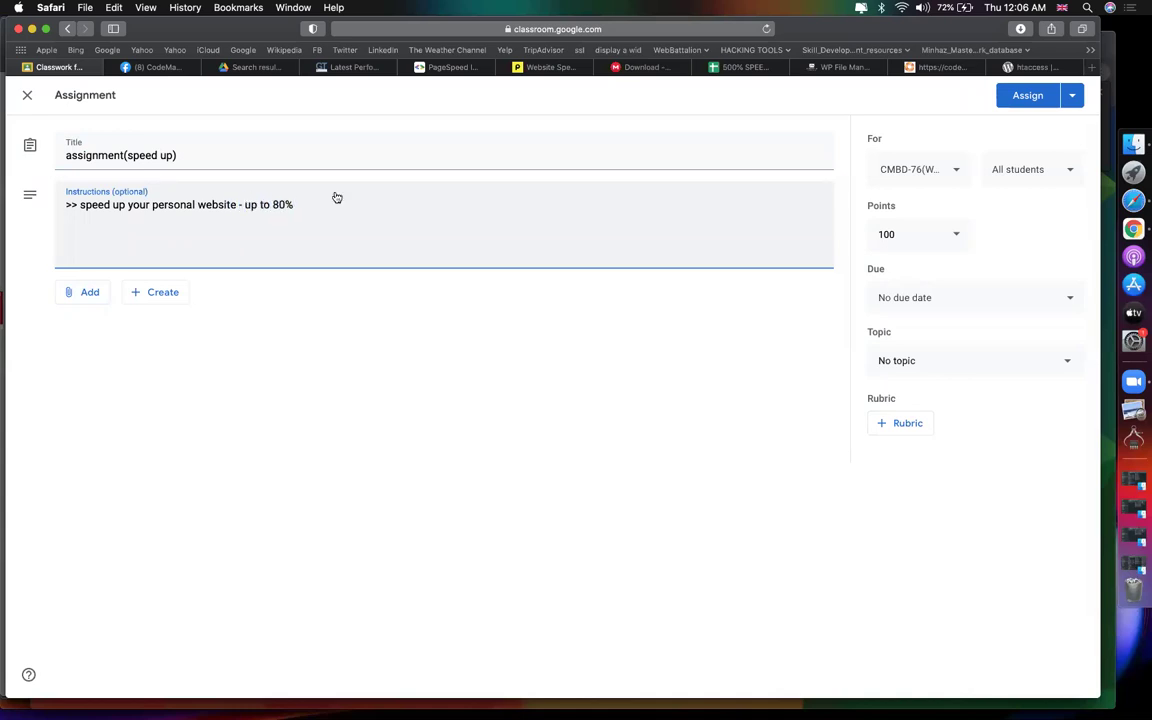
Put the assignment under the topic epi-30(speed Up wordpress) and assign it to the class
left_click(905, 370)
scroll(945, 496, "down", 5)
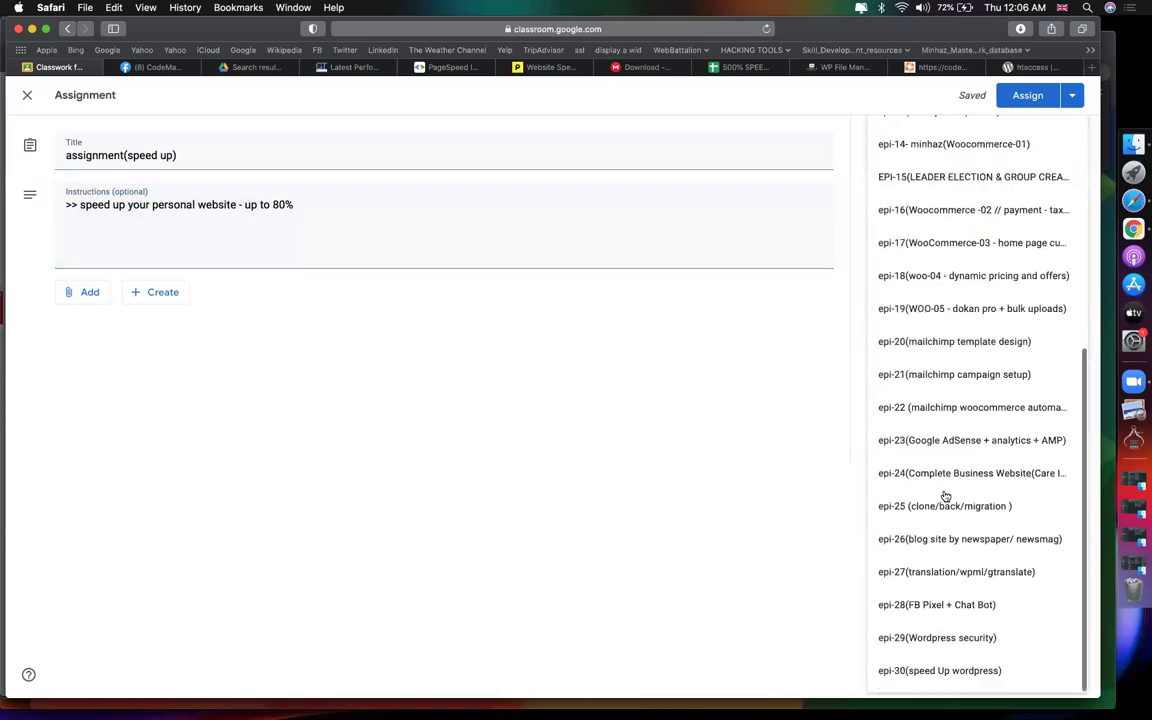
left_click(934, 670)
left_click(1030, 97)
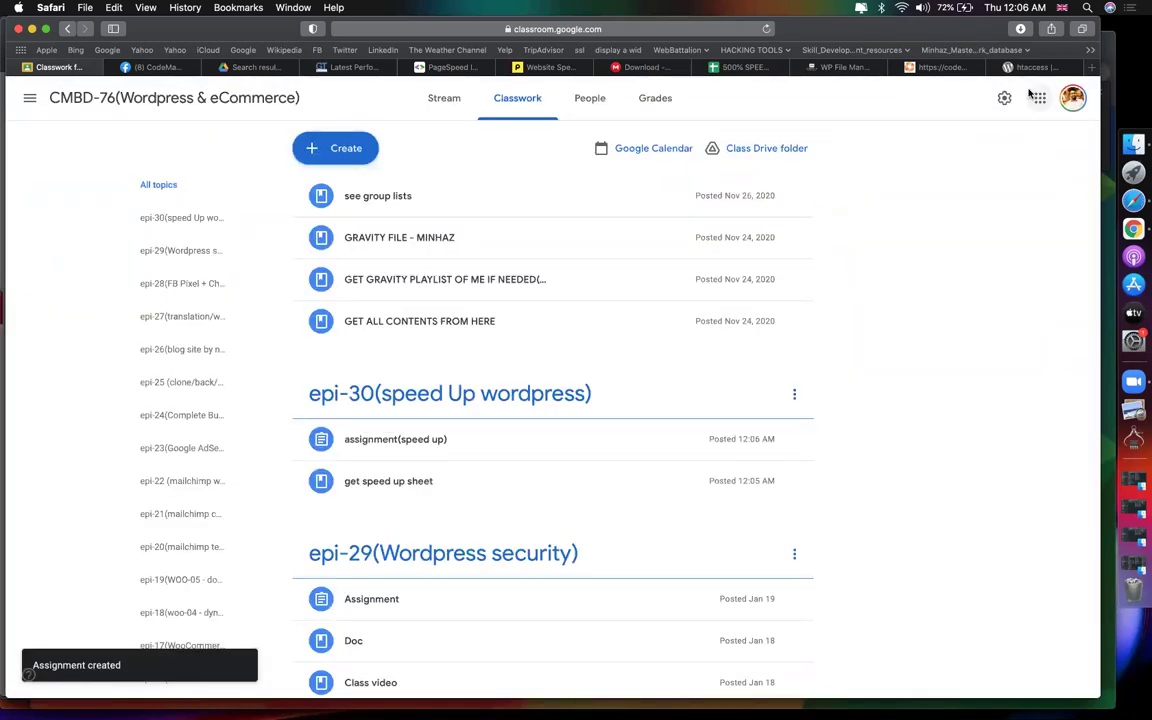
Switch to Chrome, open a window with the webbatt profile and go to fiverr.com
left_click(1133, 228)
left_click(1047, 59)
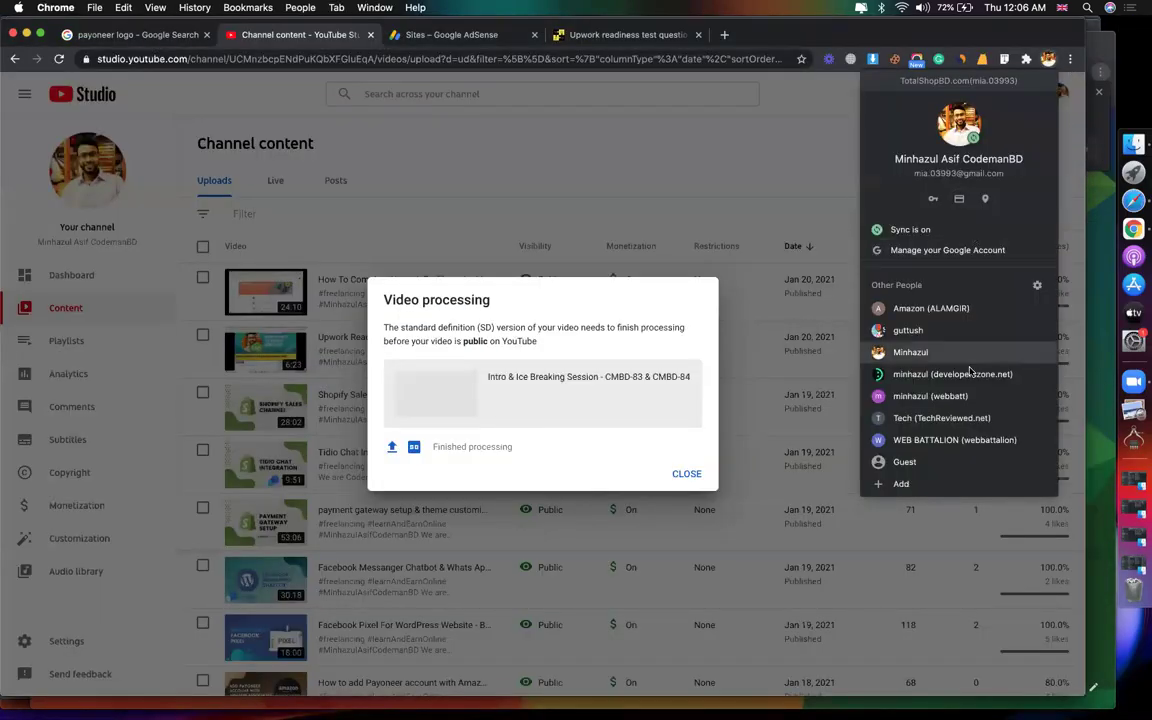
left_click(930, 396)
type("fiverr.com")
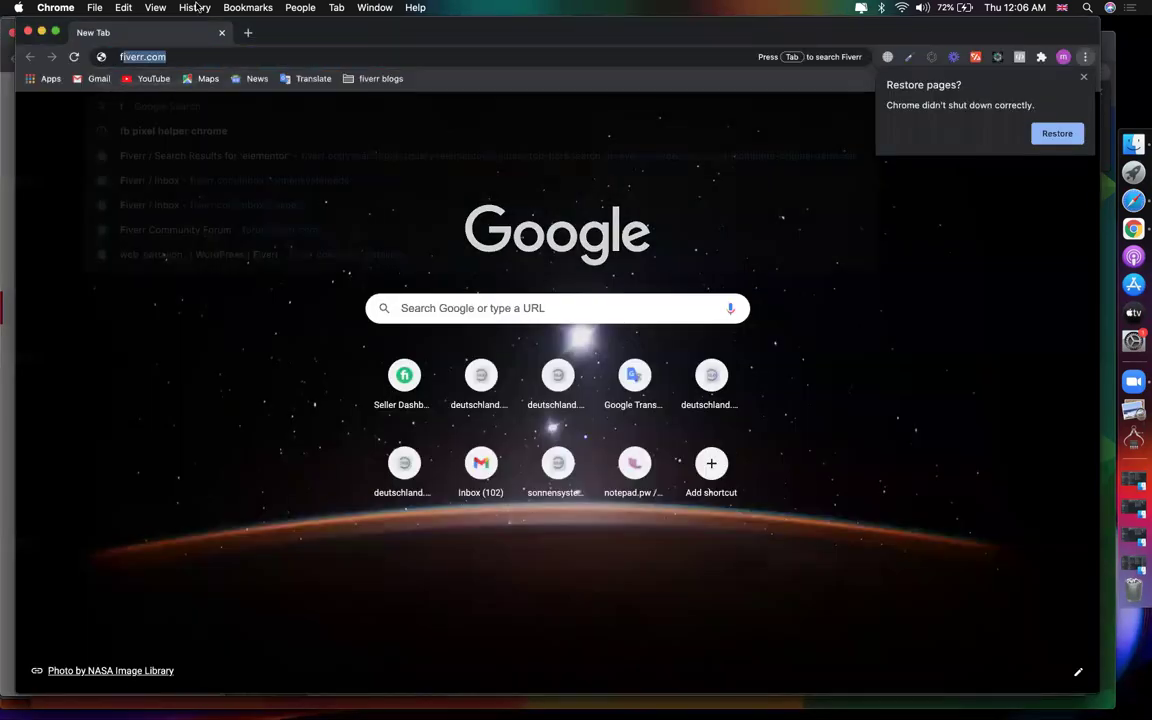
key("Return")
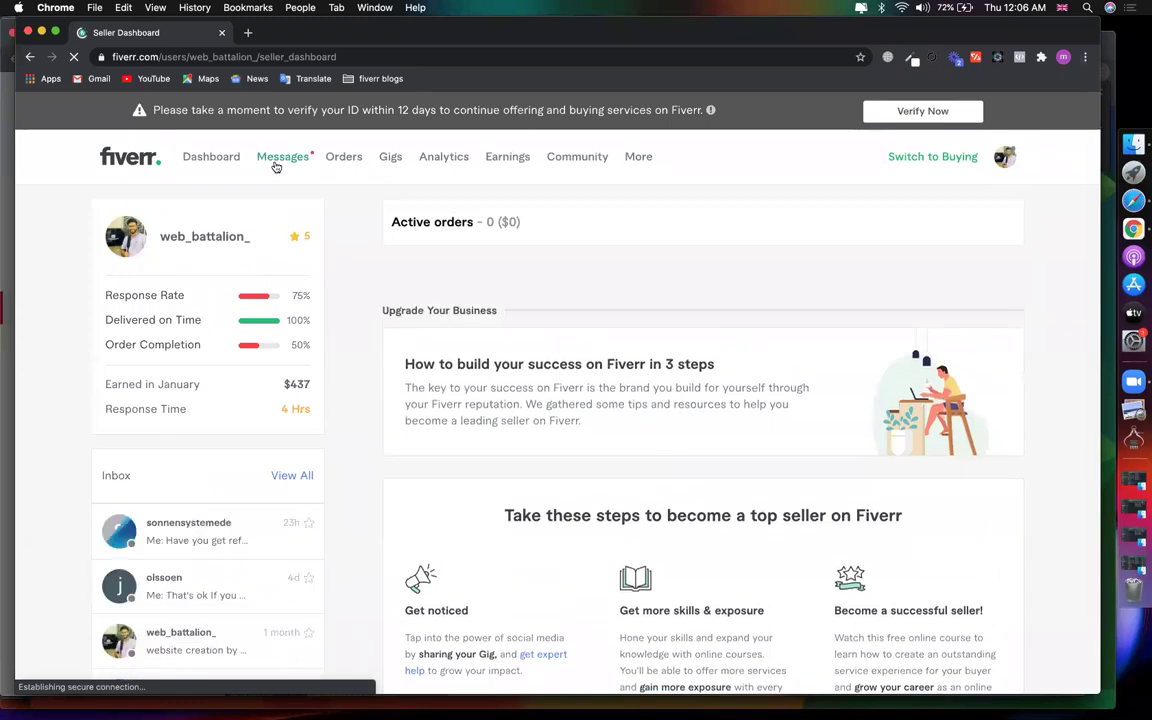
Open the custom website order from Fiverr's list of new orders to view its details
left_click(348, 163)
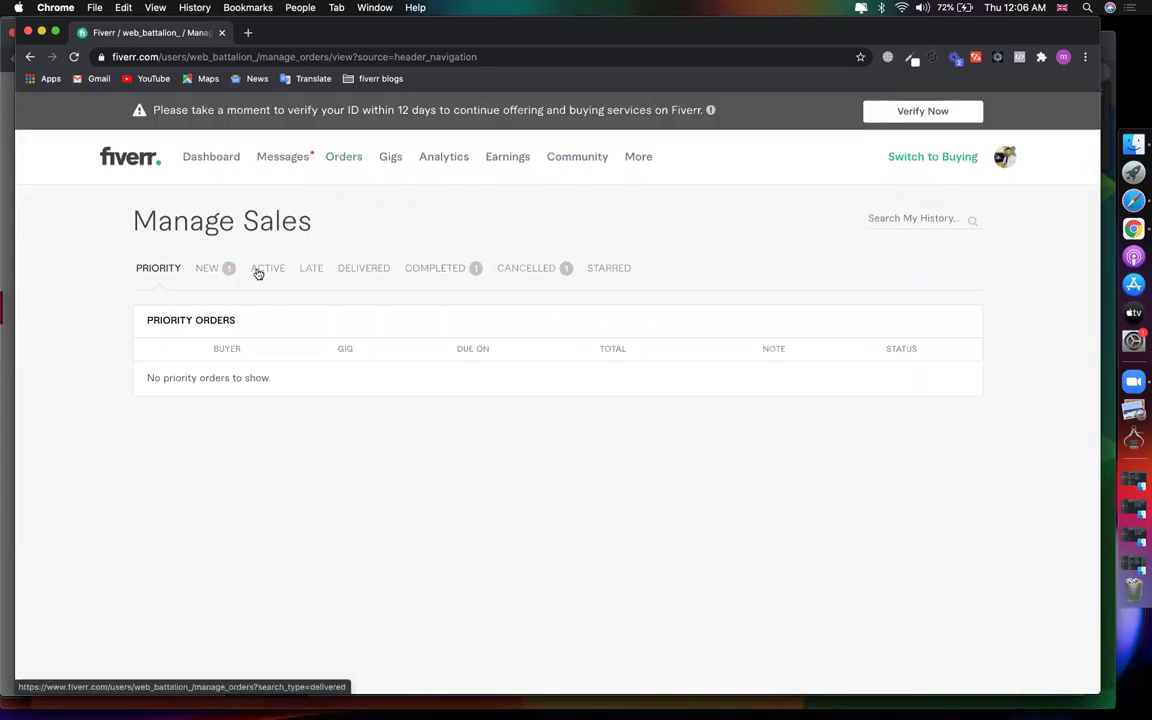
left_click(222, 269)
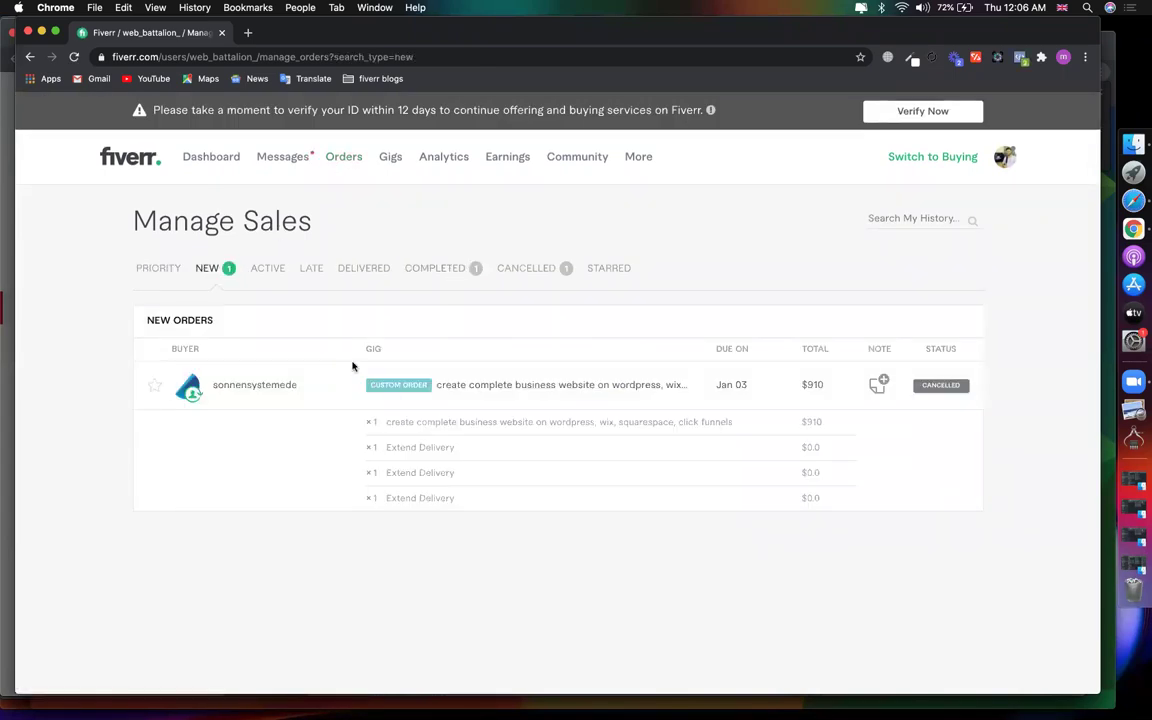
left_click(497, 387)
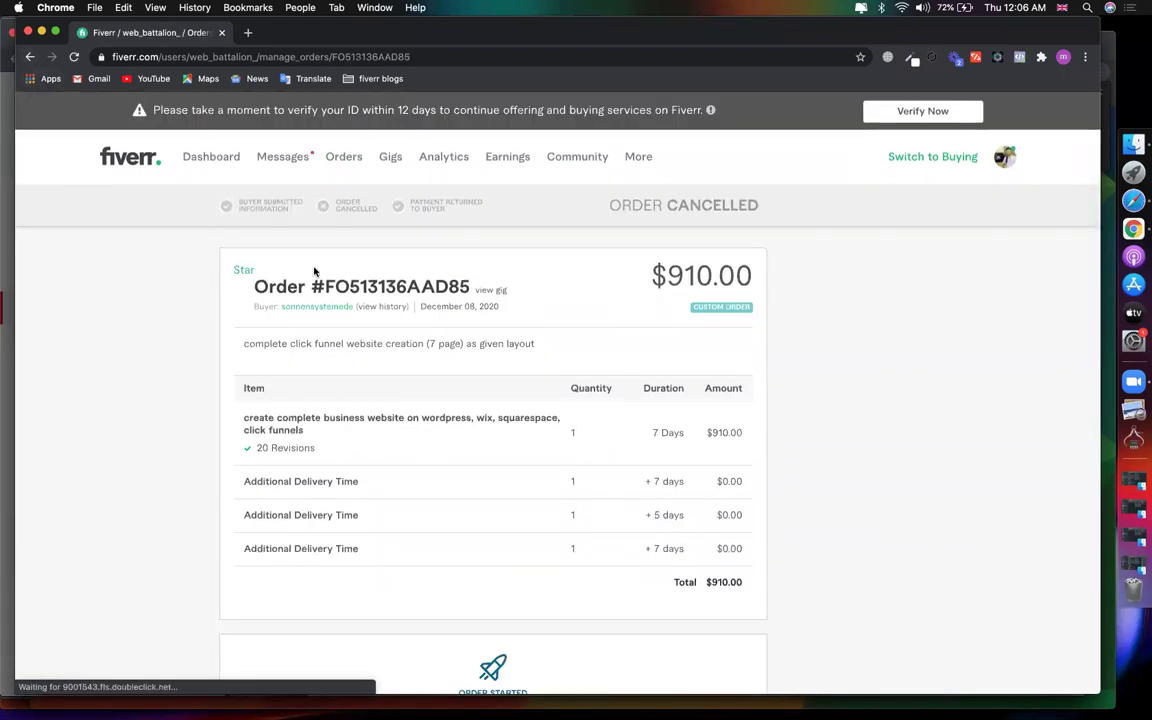
Open the custom order from the completed orders list, dismiss the share pop-up and highlight the order's price
key("super+bracketleft")
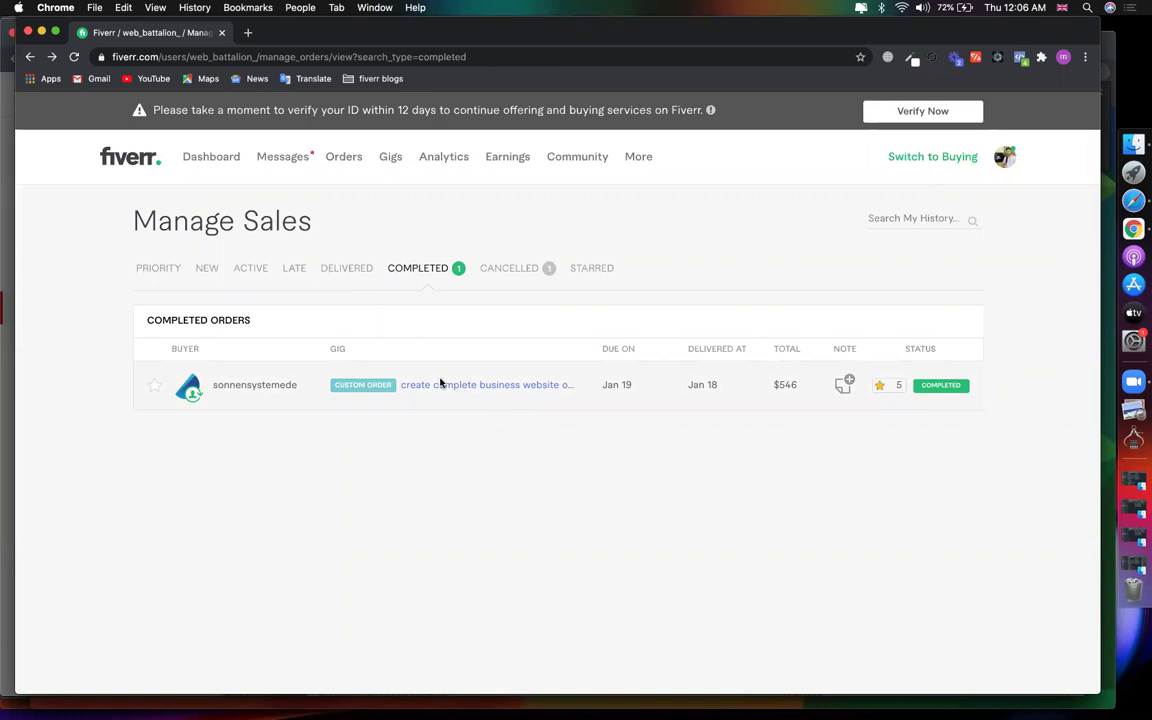
left_click(448, 388)
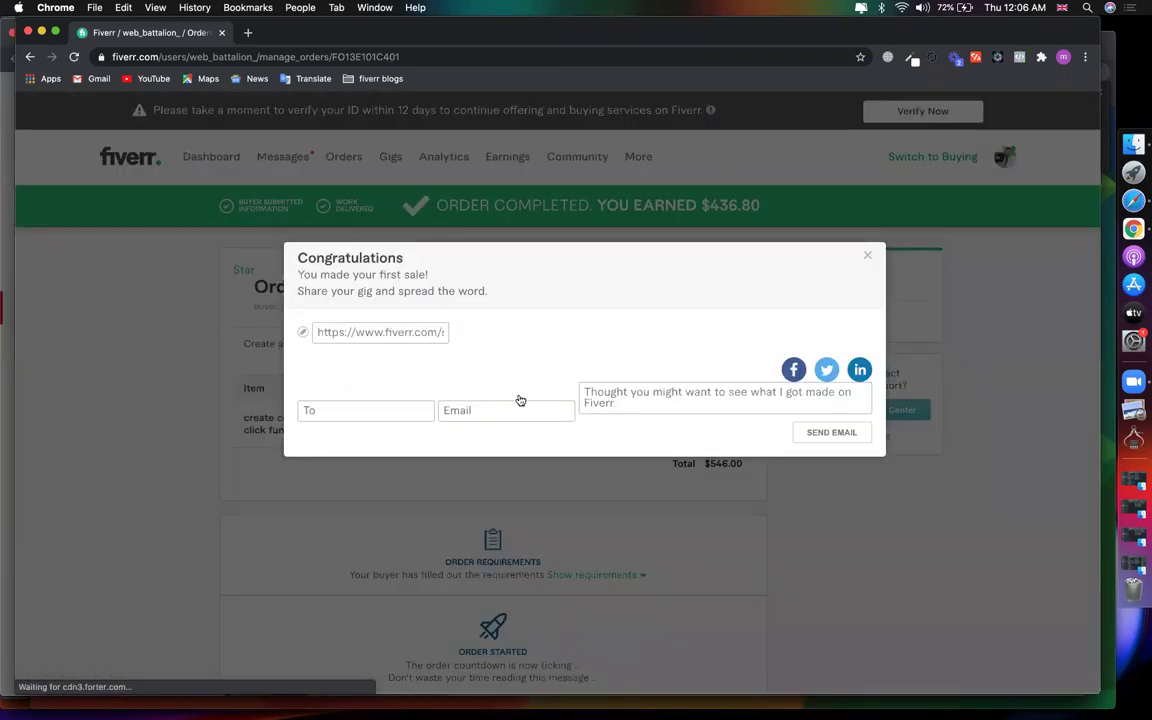
left_click(613, 255)
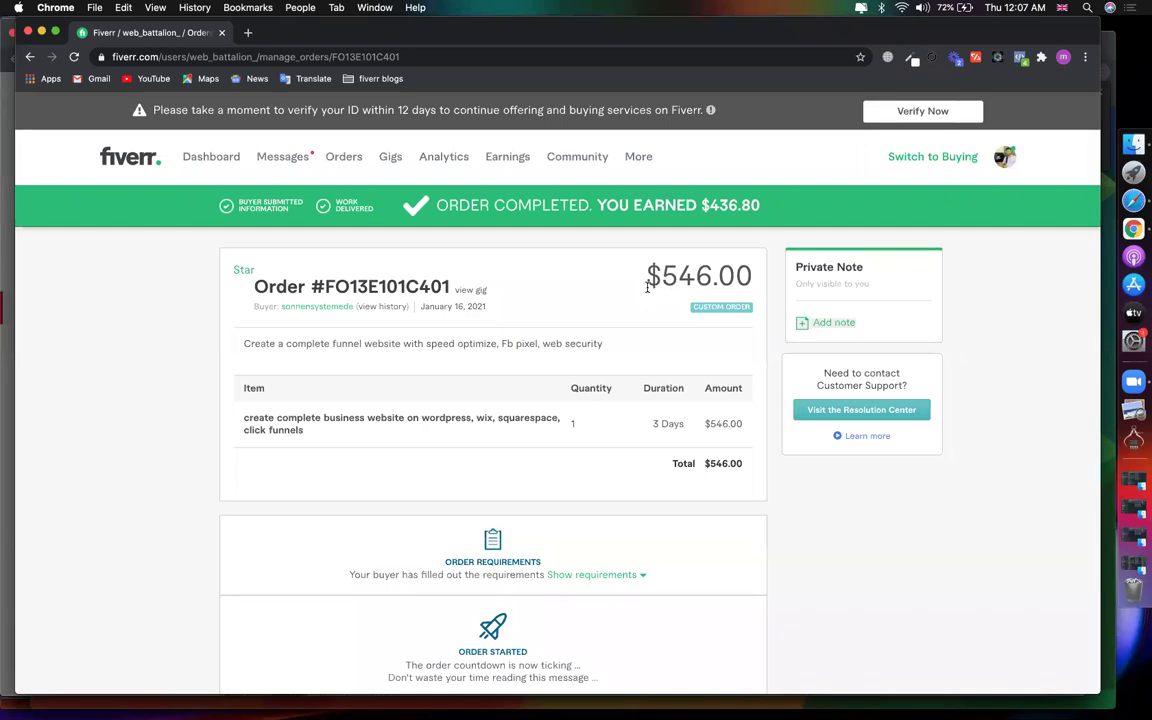
left_click_drag(600, 236, 759, 275)
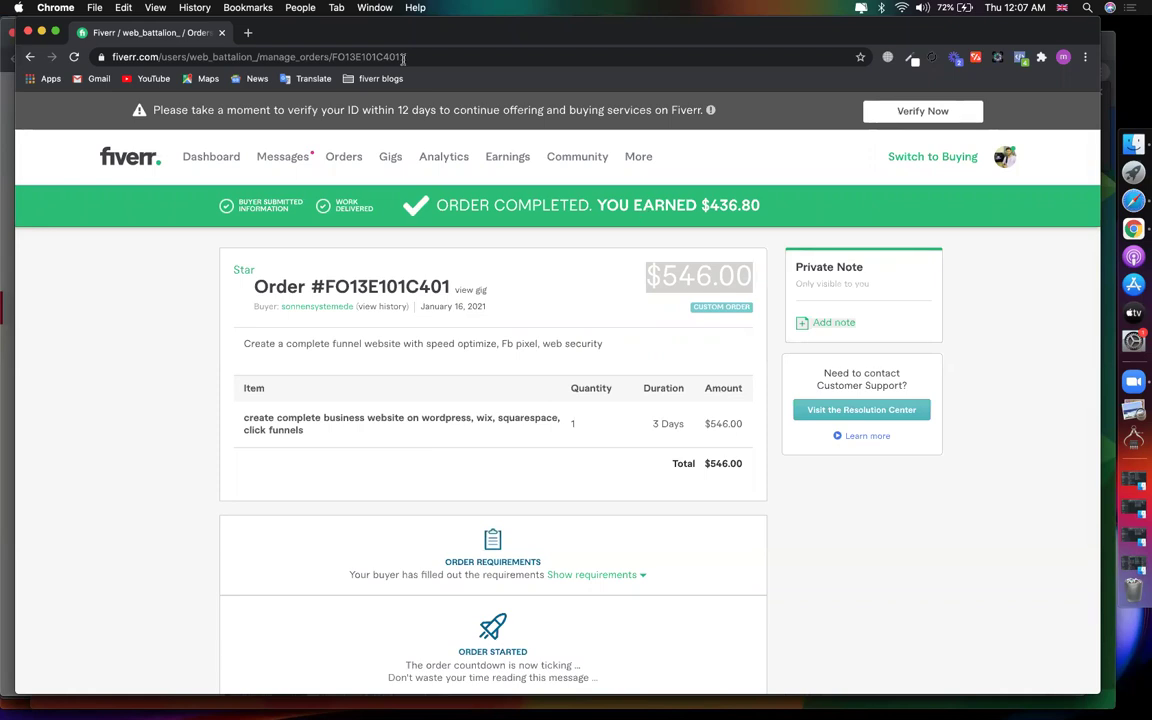
Open sonnensysteme-deutschland.de/home-2 in a new tab and dismiss the page translation offer
left_click(247, 33)
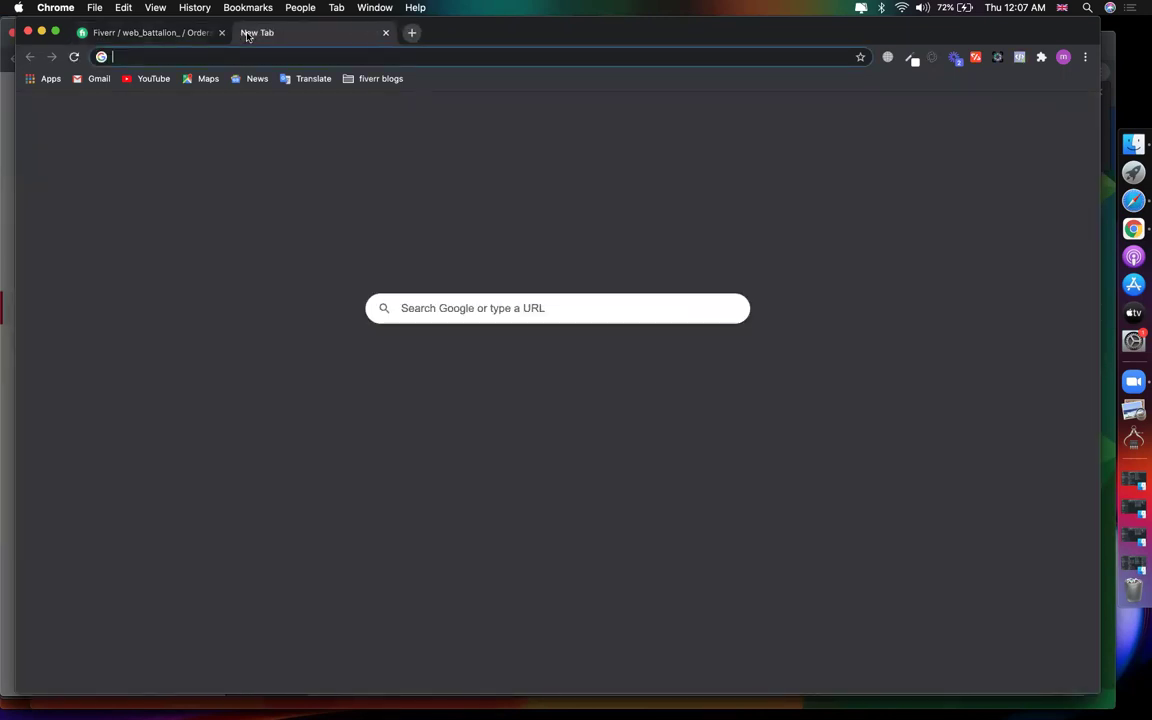
type("sonnensysteme-deutschland.de")
key("BackSpace")
key("BackSpace")
key("BackSpace")
key("BackSpace")
key("BackSpace")
key("BackSpace")
key("BackSpace")
key("BackSpace")
key("BackSpace")
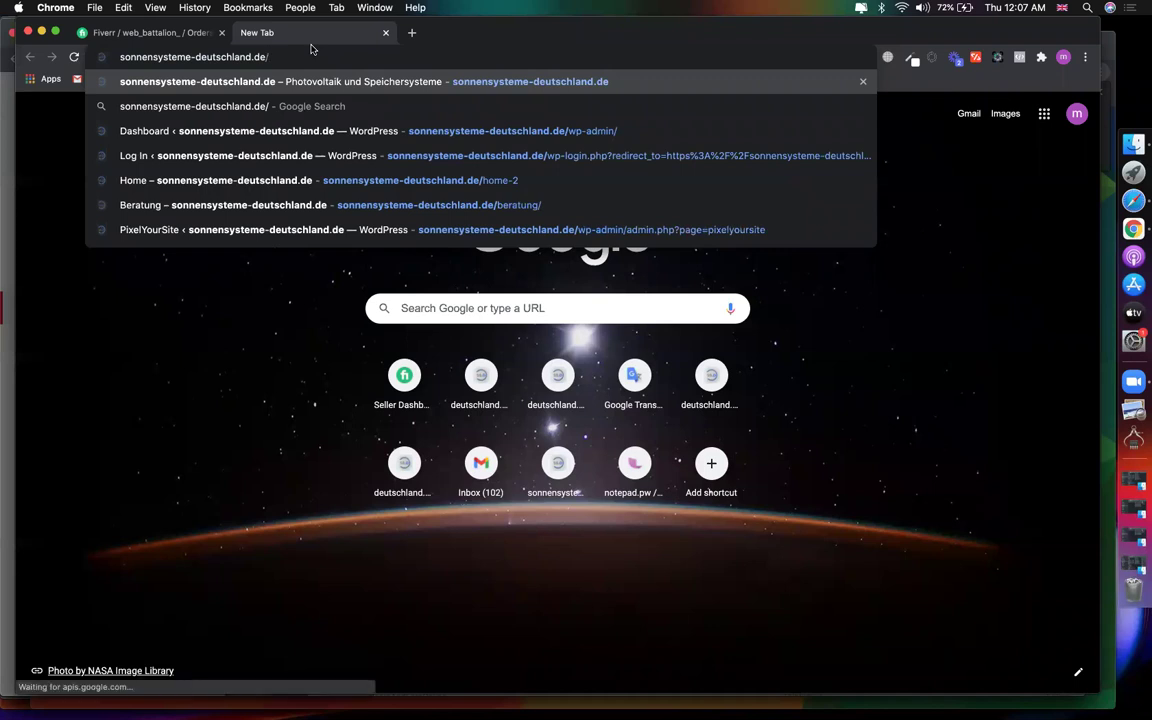
key("Down")
key("Down")
key("Down")
key("Down")
key("Return")
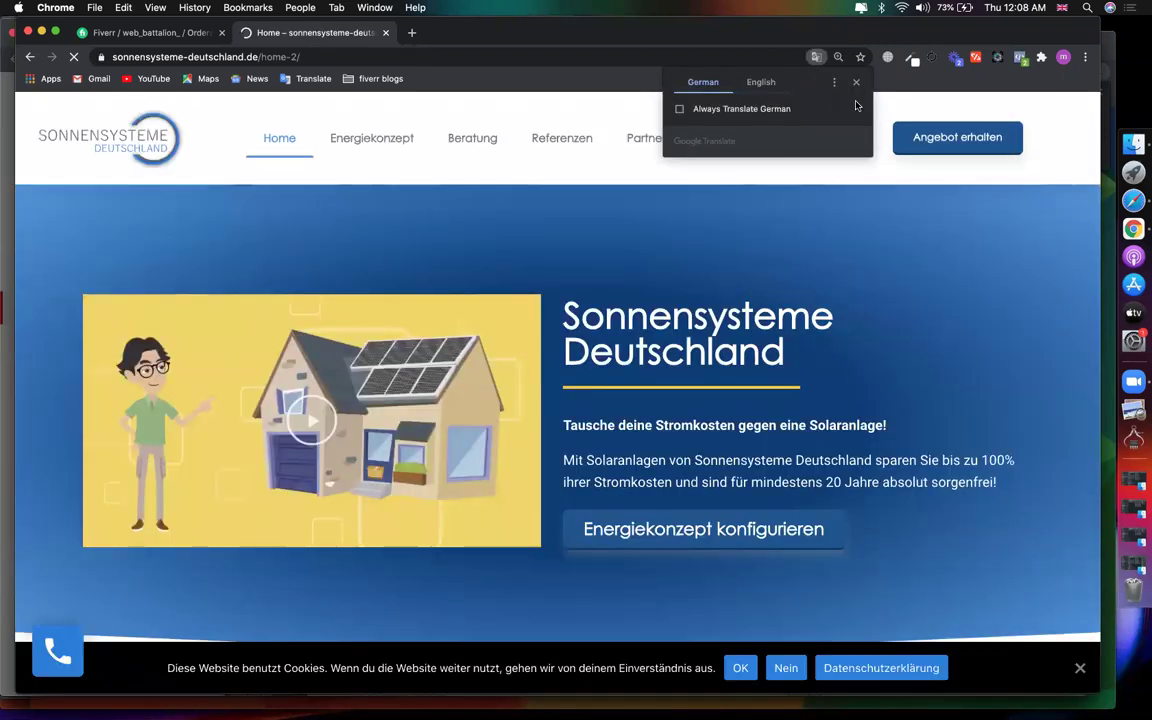
left_click(856, 86)
Choose Privathaushalt in the home page's solar savings calculator to bring up its household question
scroll(627, 347, "down", 10)
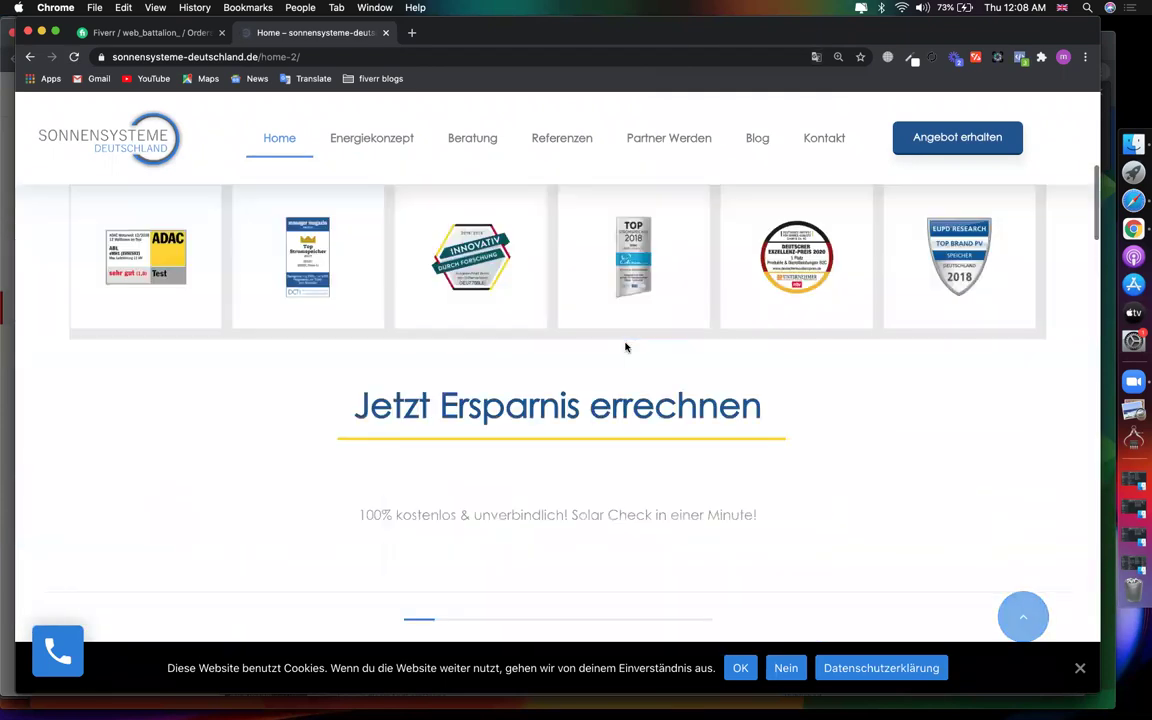
scroll(626, 347, "down", 4)
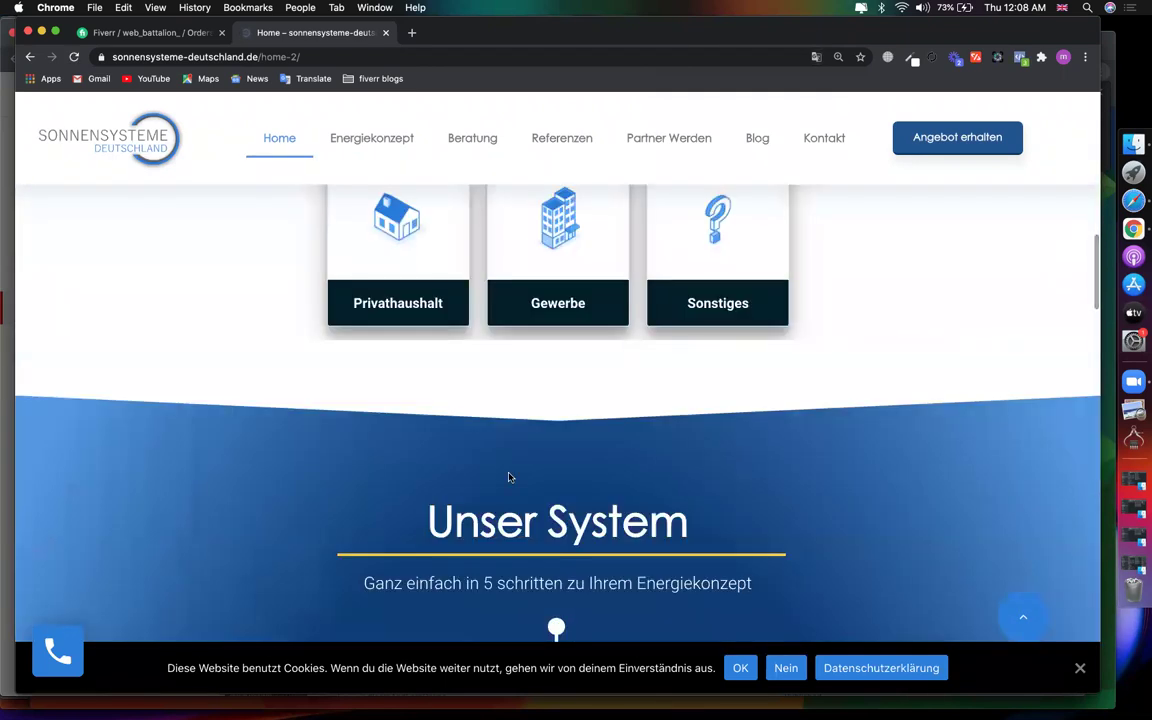
scroll(508, 477, "up", 2)
left_click(380, 295)
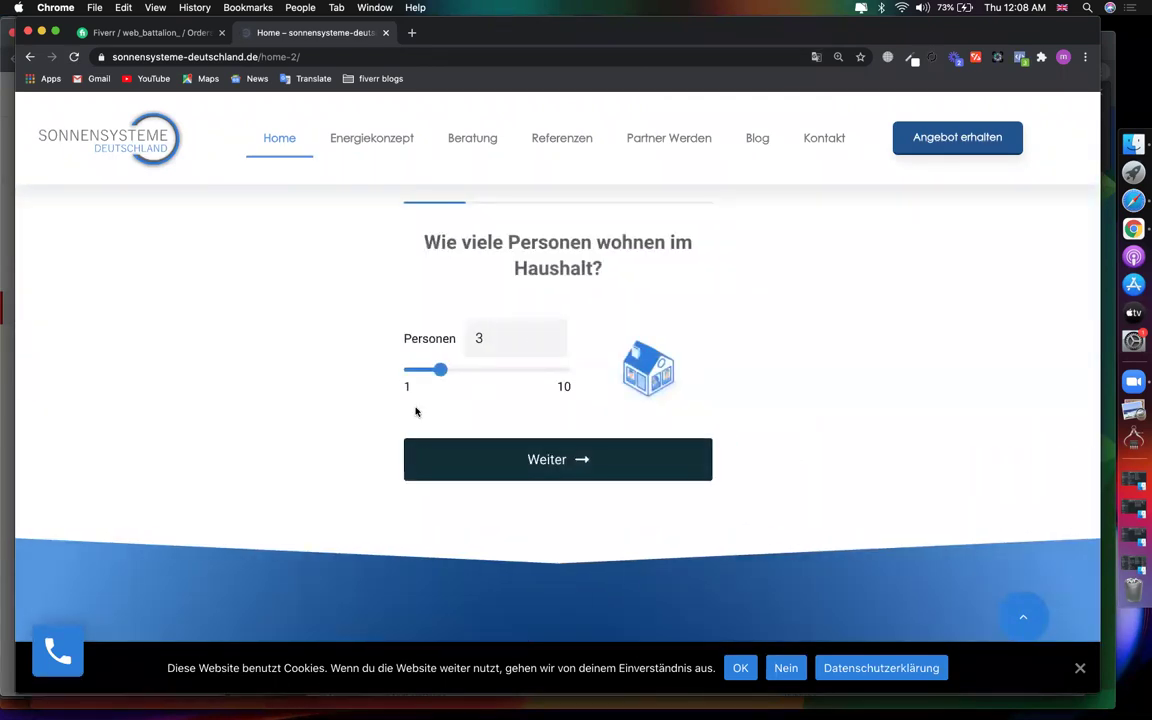
Look over the rest of the home page down to the footer and open the site's Kontakt page
scroll(807, 452, "down", 5)
scroll(807, 452, "down", 15)
scroll(807, 452, "down", 5)
scroll(807, 452, "up", 5)
scroll(807, 452, "down", 5)
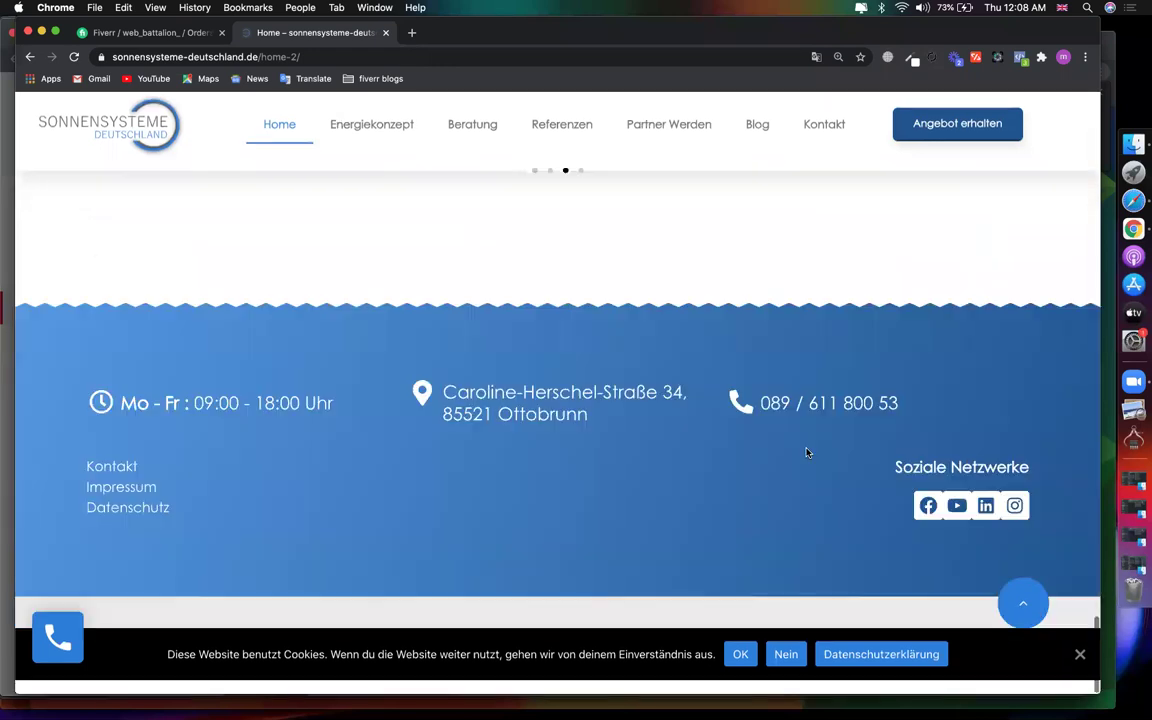
scroll(671, 424, "up", 20)
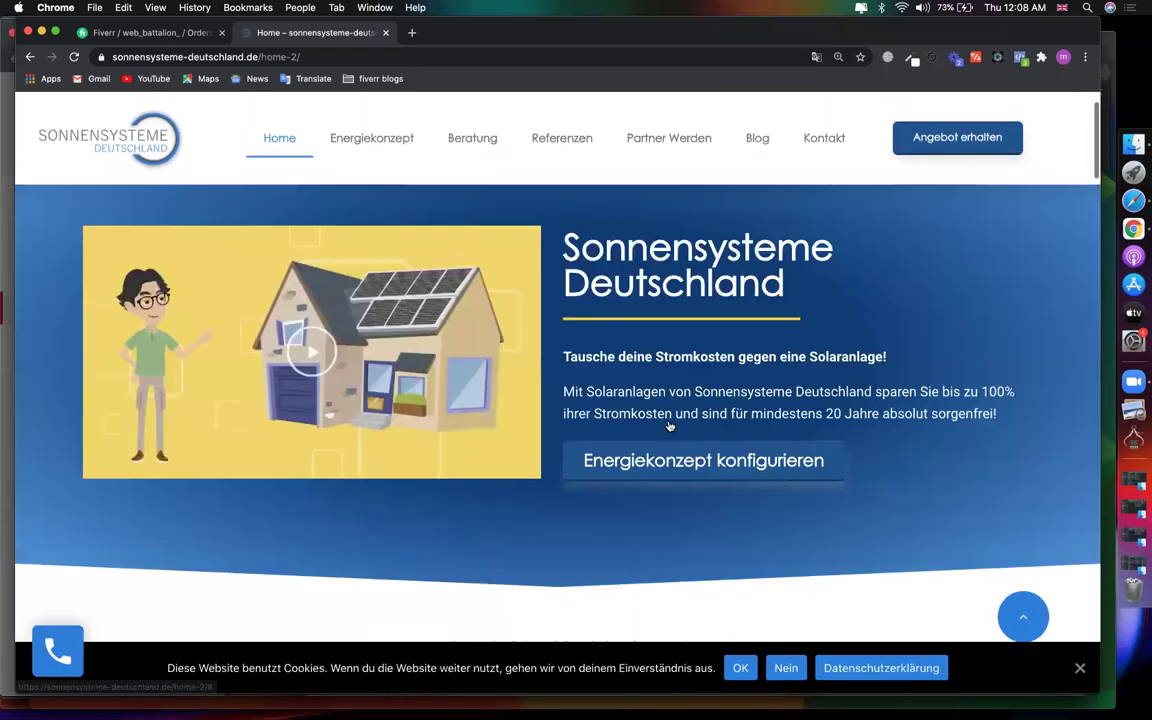
scroll(670, 425, "up", 2)
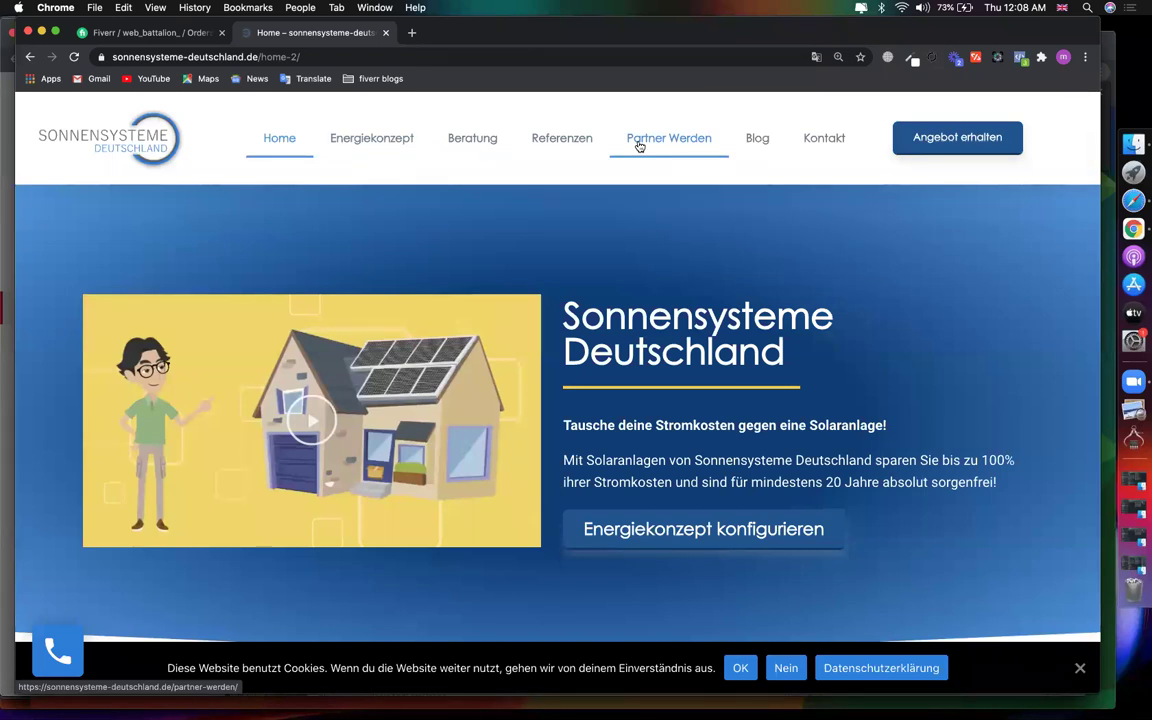
left_click(824, 143)
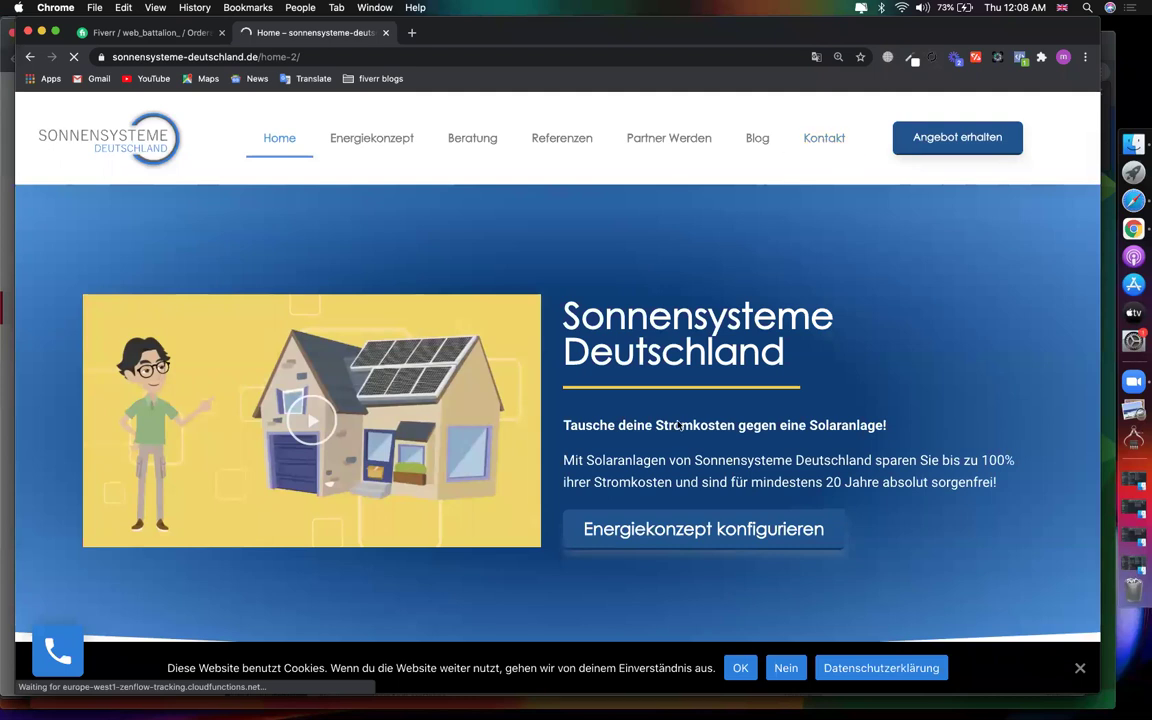